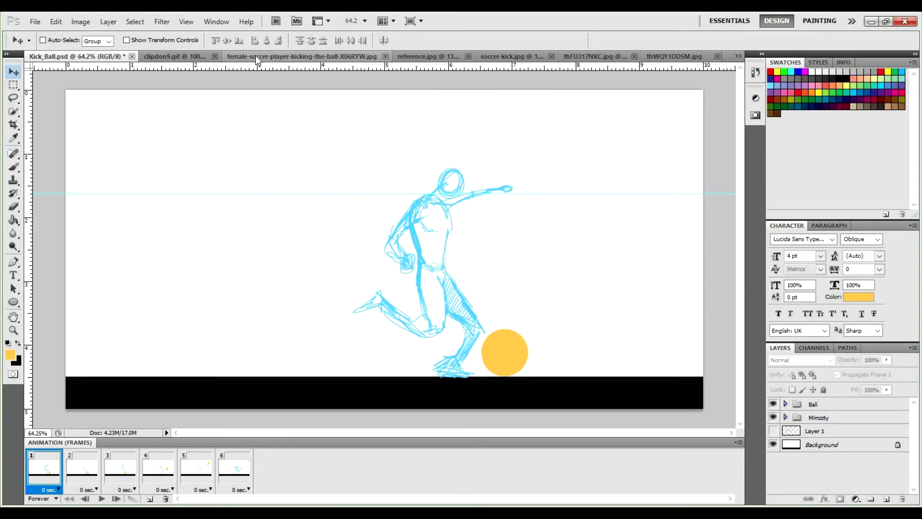
# Step: Examine the soccer-kick photos and run-cycle reference images for poses leading into the kick drawn in Kick_Ball.psd
pyautogui.click(449, 56)
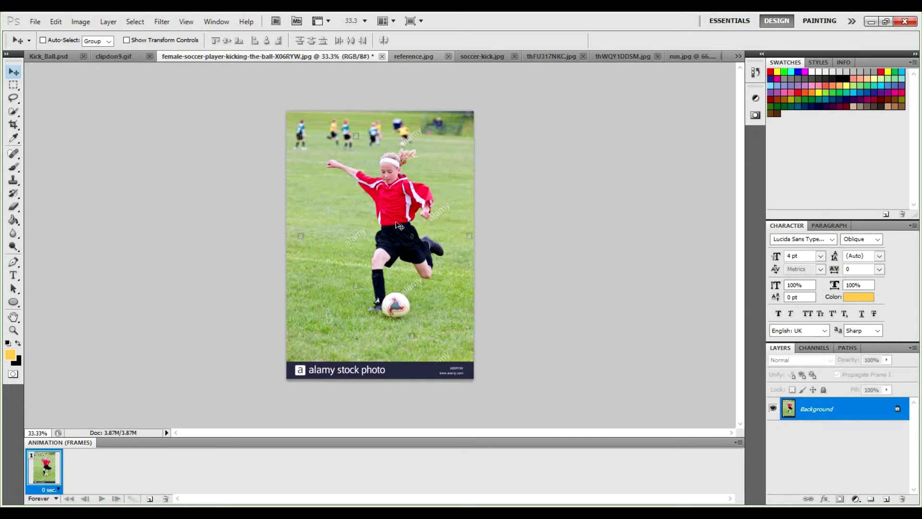
pyautogui.click(45, 59)
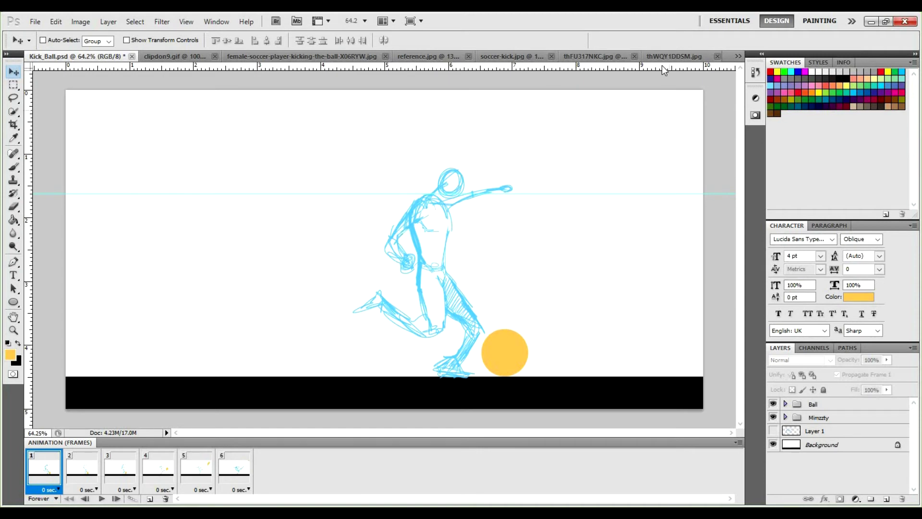
pyautogui.hotkey('ctrl', 'shift', 'Tab')
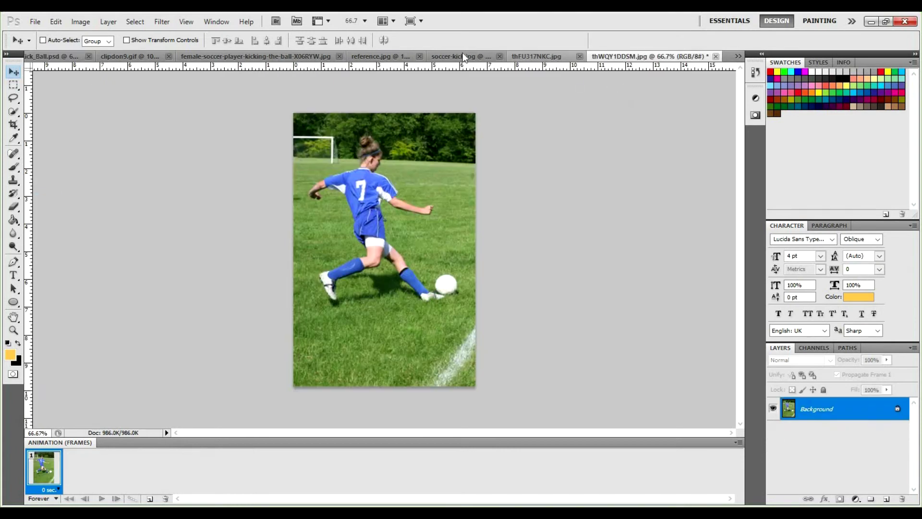
pyautogui.hotkey('ctrl', 'shift', 'Tab')
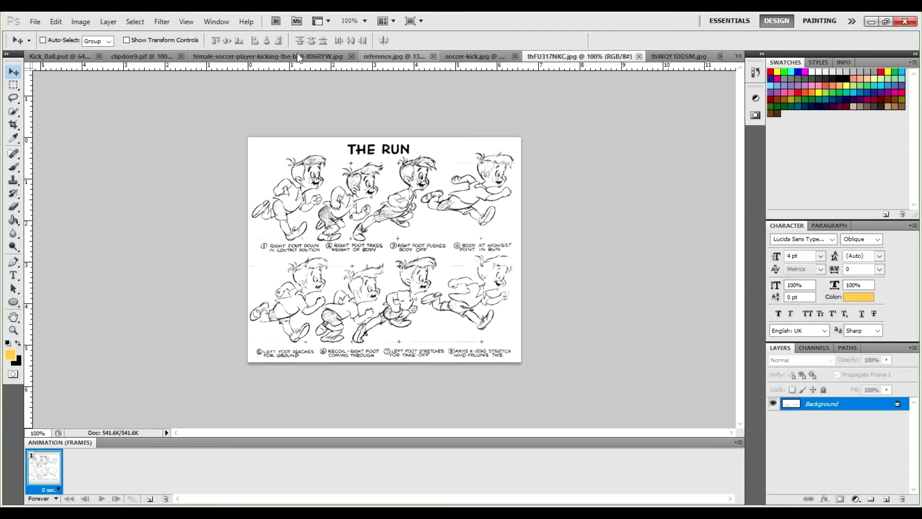
pyautogui.click(394, 56)
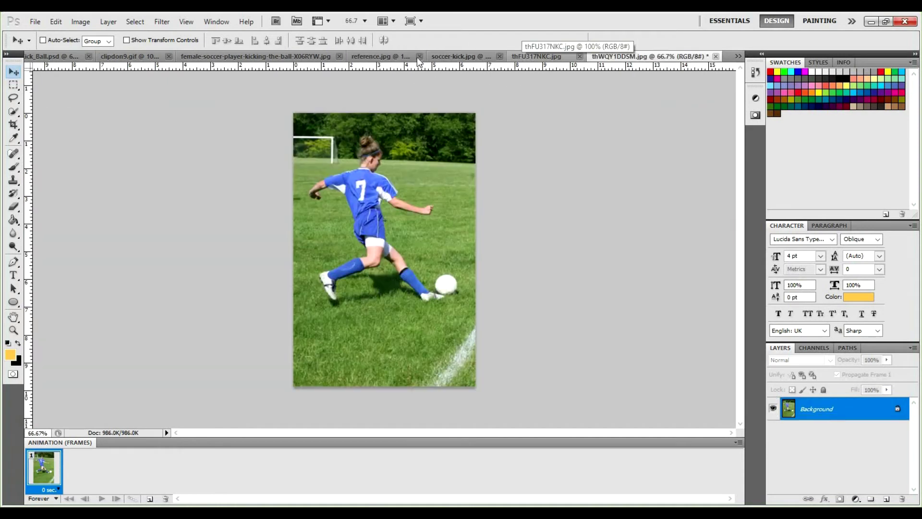
pyautogui.click(377, 56)
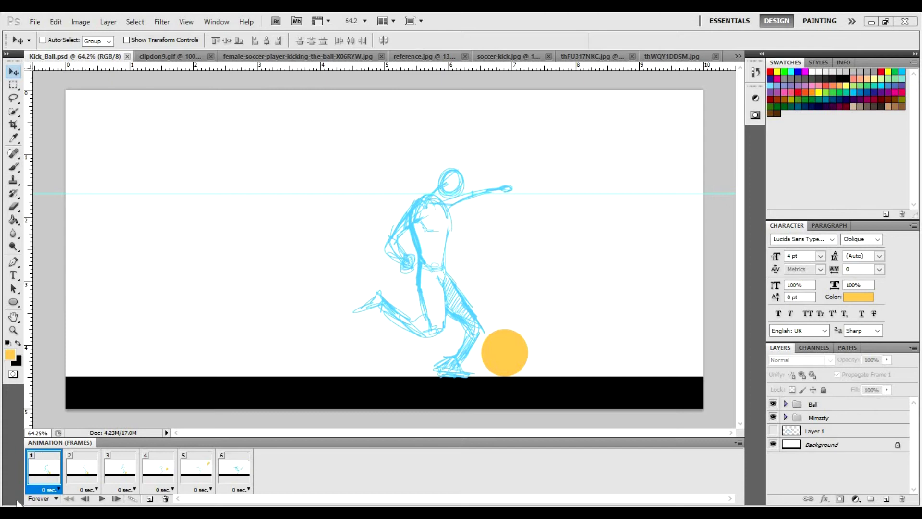
# Step: Play the kick animation in Kick_Ball.psd and stop the playback
pyautogui.click(101, 499)
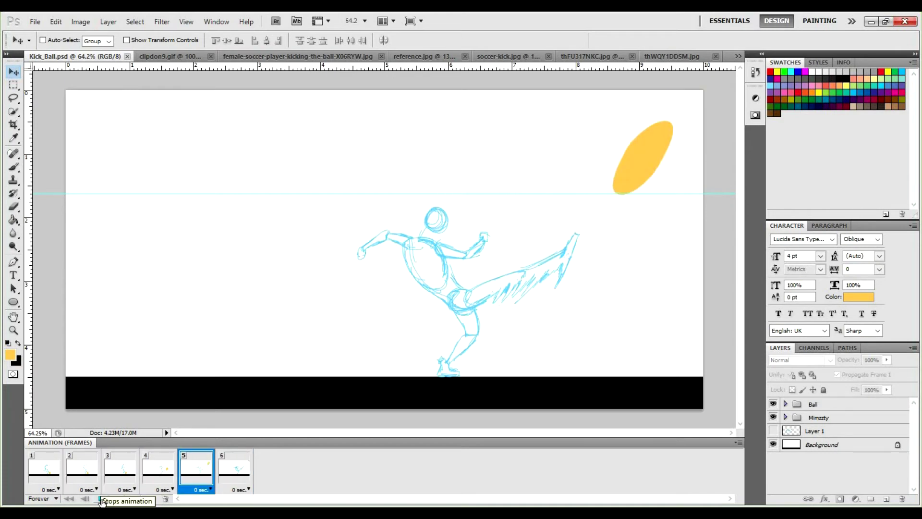
pyautogui.click(102, 501)
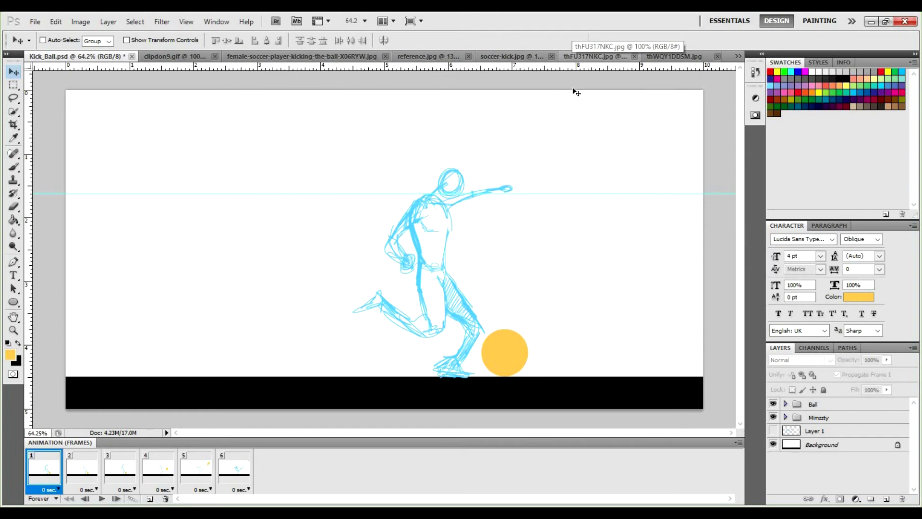
# Step: Study the kick photos and the run-cycle sheets run.jpg, reference.jpg and thFU317NKC.jpg for the figure's run-up poses
pyautogui.click(670, 54)
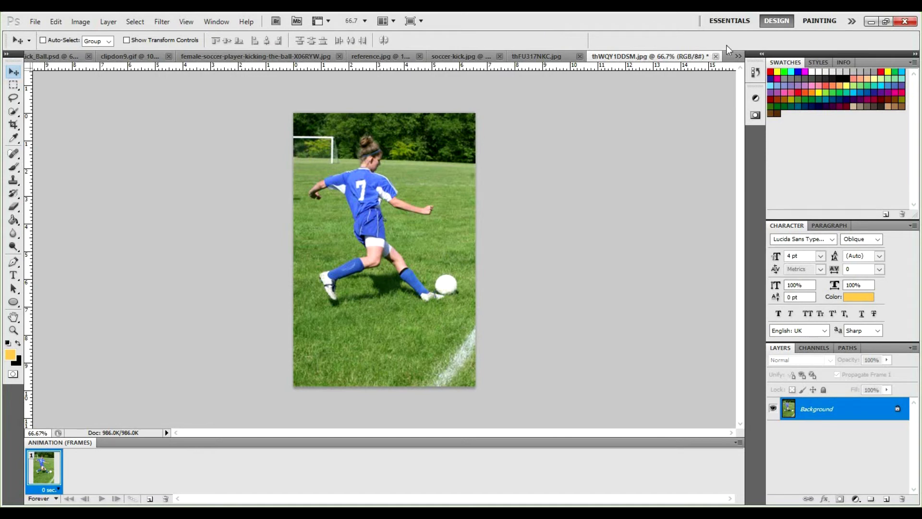
pyautogui.click(743, 58)
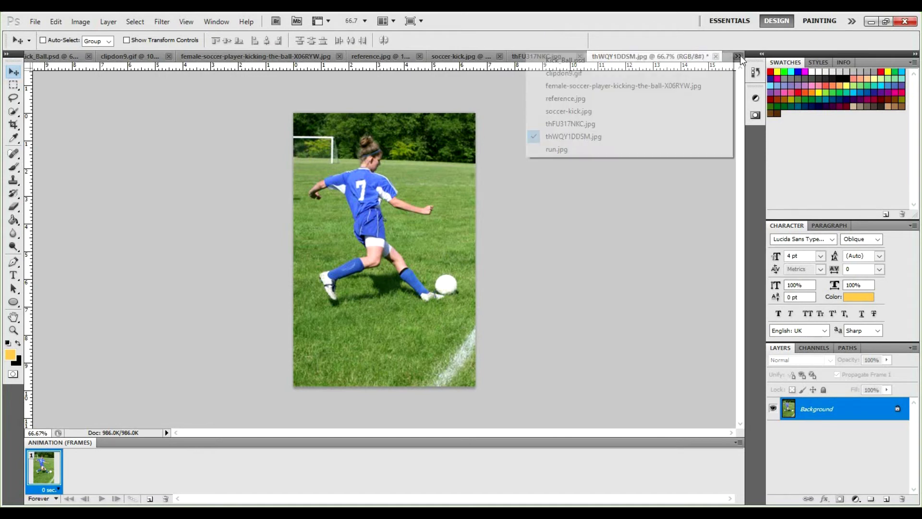
pyautogui.click(587, 151)
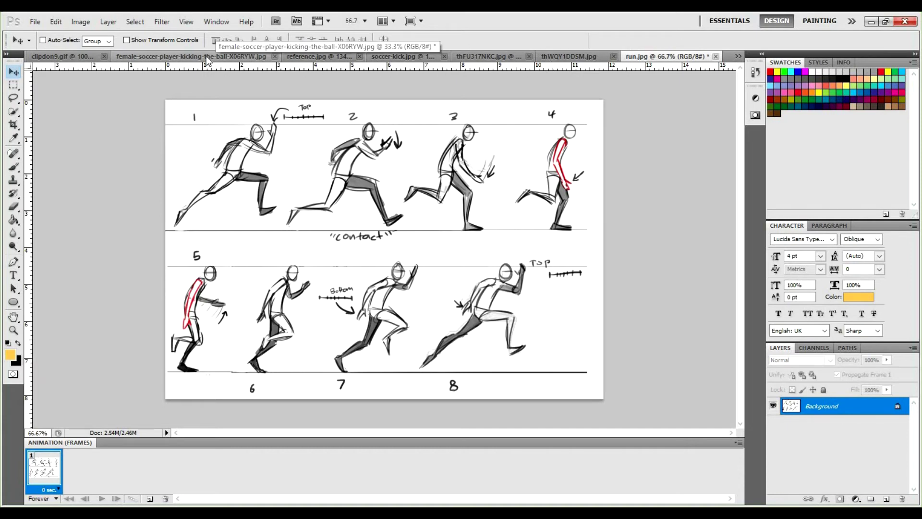
pyautogui.click(308, 58)
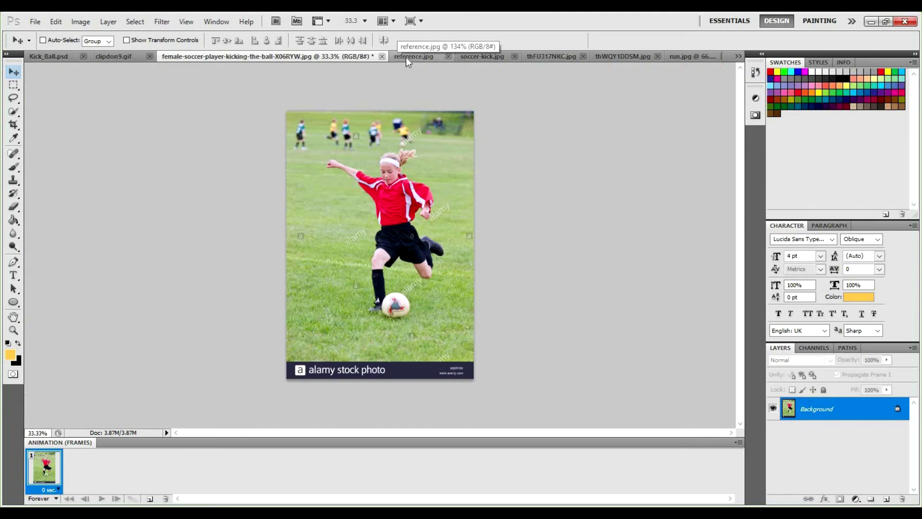
pyautogui.click(406, 56)
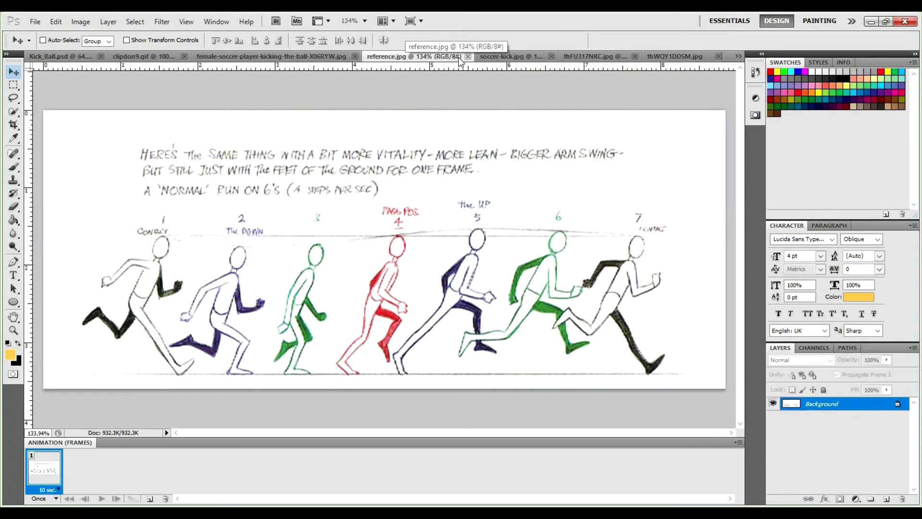
pyautogui.click(581, 58)
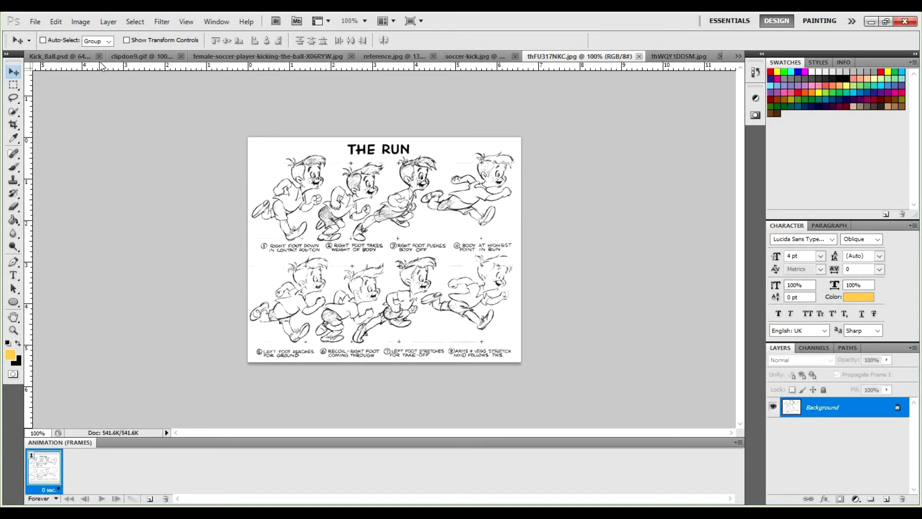
# Step: Return to Kick_Ball.psd and check what the Ball and Mimzzty groups contain by expanding Ball and toggling both groups' visibility
pyautogui.click(60, 57)
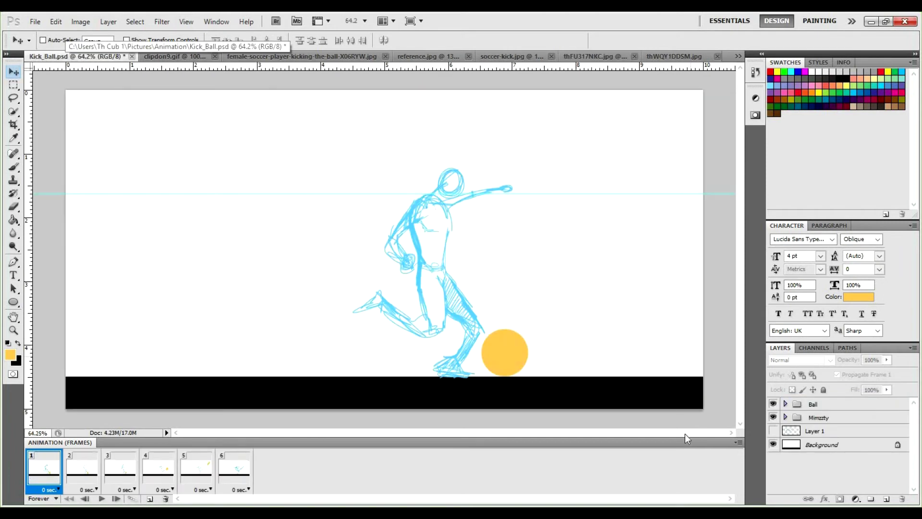
pyautogui.click(786, 404)
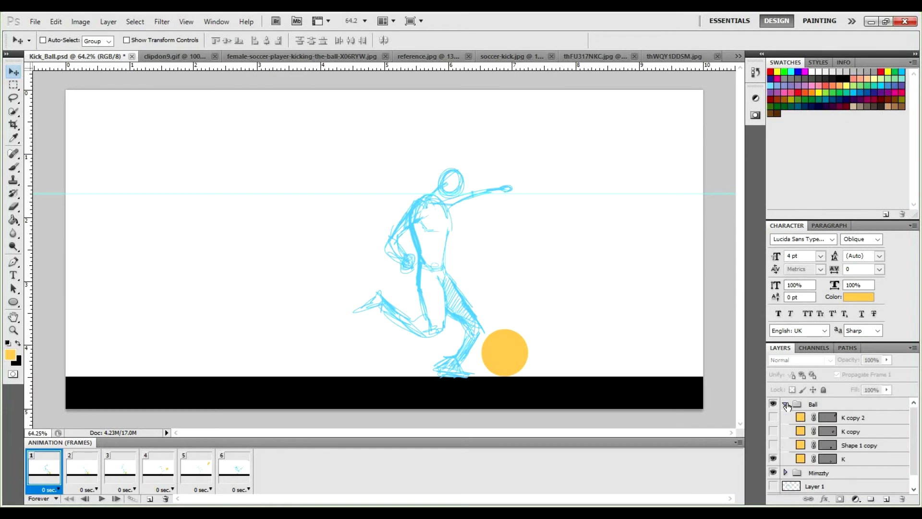
pyautogui.click(786, 404)
pyautogui.click(773, 404)
pyautogui.click(773, 404)
pyautogui.click(772, 417)
pyautogui.click(772, 417)
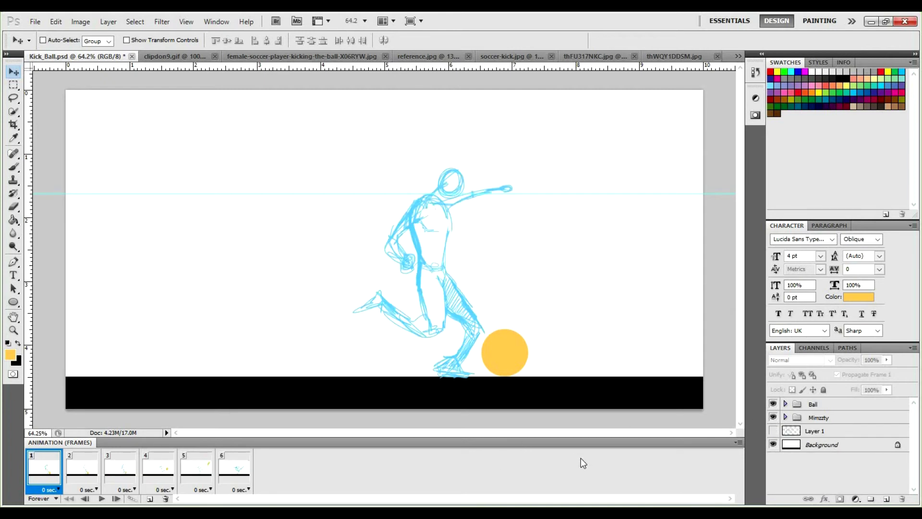
# Step: Duplicate the first animation frame, move the copy to the start of the sequence and select frame 1
pyautogui.click(738, 442)
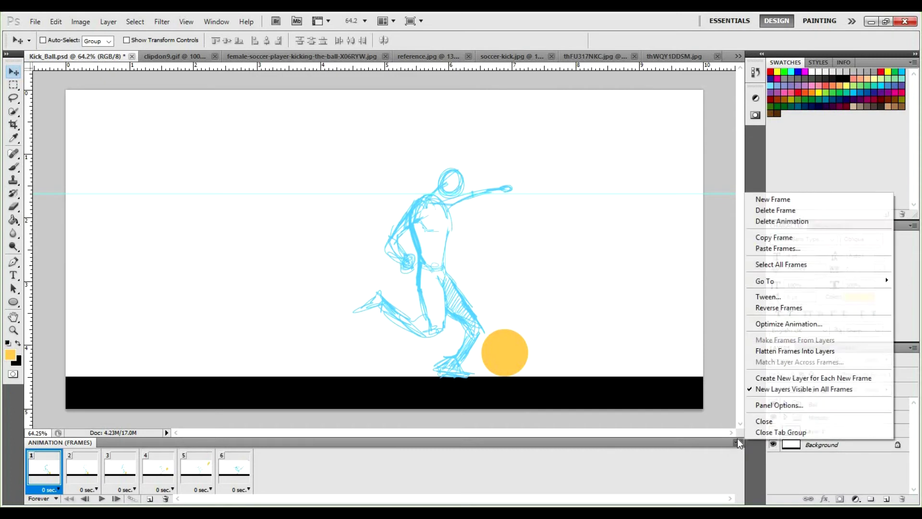
pyautogui.click(790, 198)
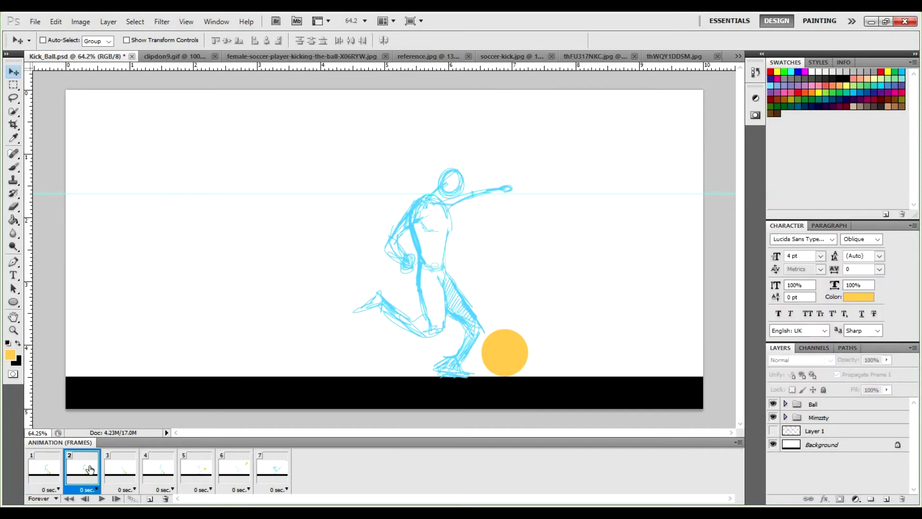
pyautogui.click(30, 477)
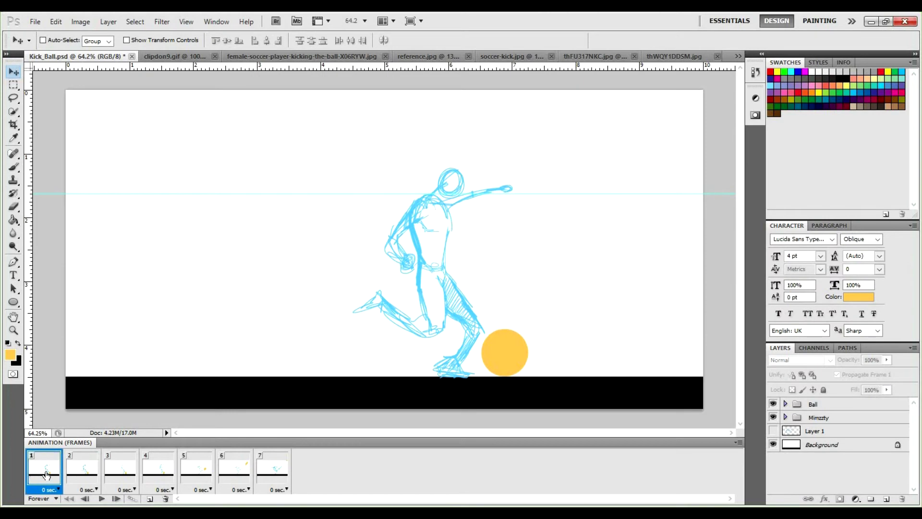
pyautogui.click(81, 472)
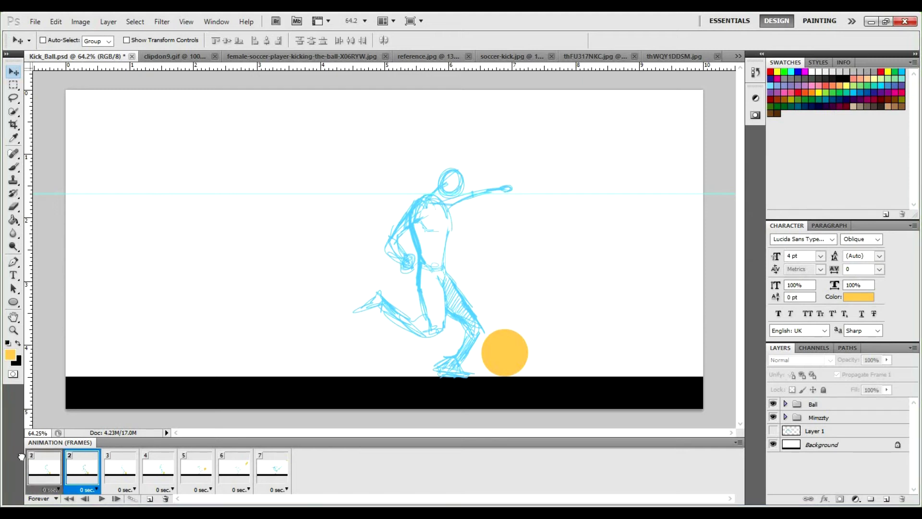
pyautogui.moveTo(58, 469); pyautogui.dragTo(28, 472)
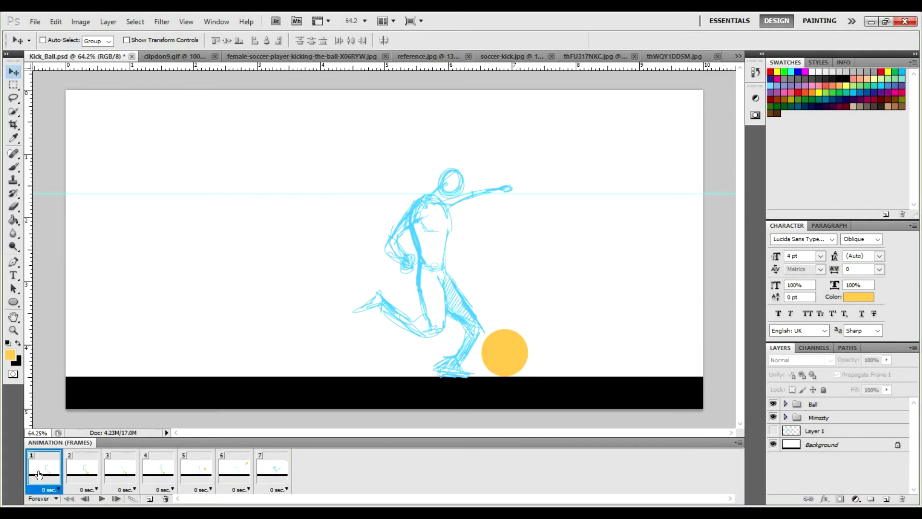
pyautogui.click(88, 469)
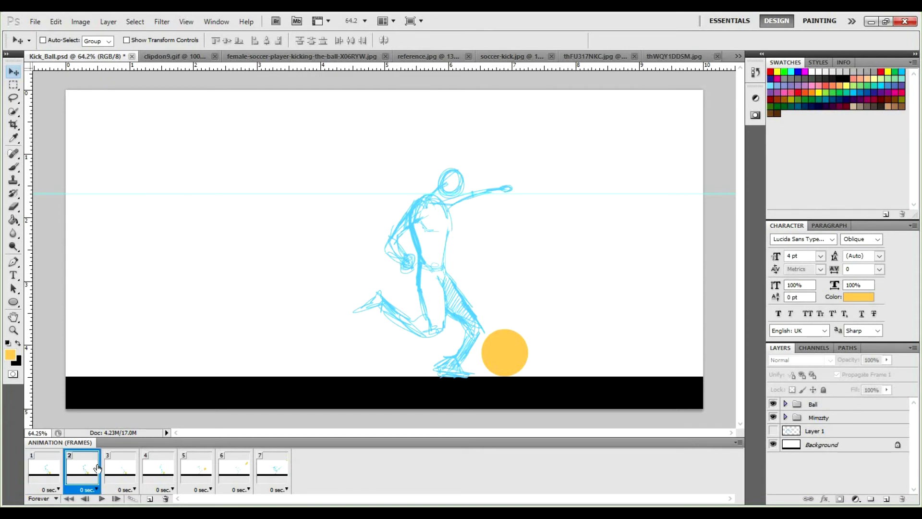
pyautogui.click(48, 465)
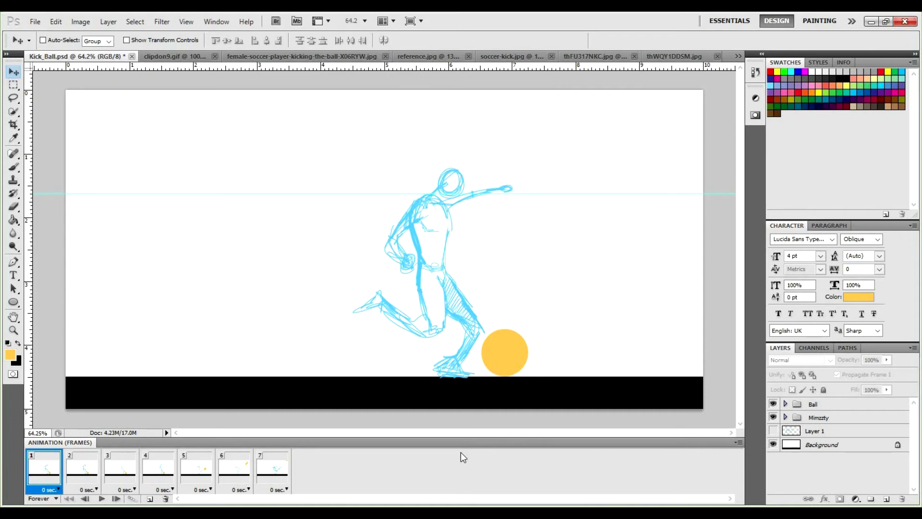
# Step: Ready a size 4 brush in the figure's light blue on the visible K layer of the Mimzzty group, undoing the test stroke
pyautogui.click(785, 418)
pyautogui.scroll(-3, 837, 440)
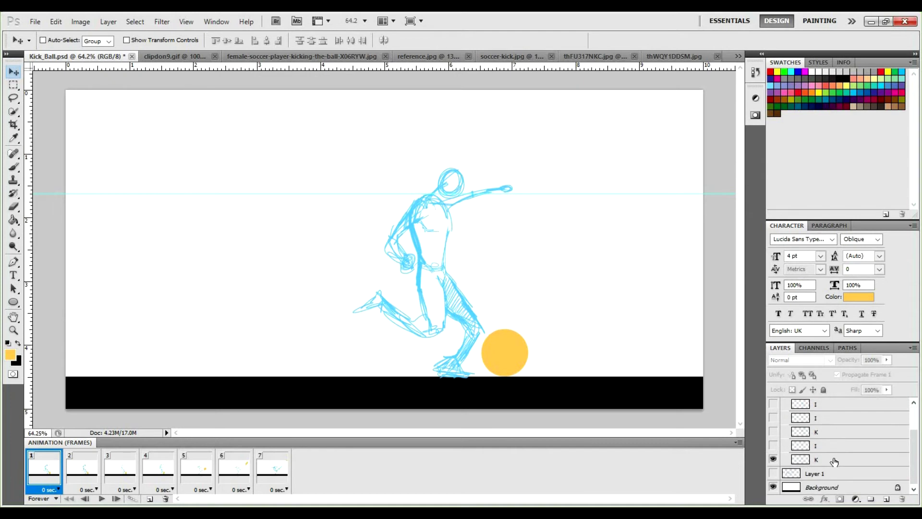
pyautogui.click(834, 461)
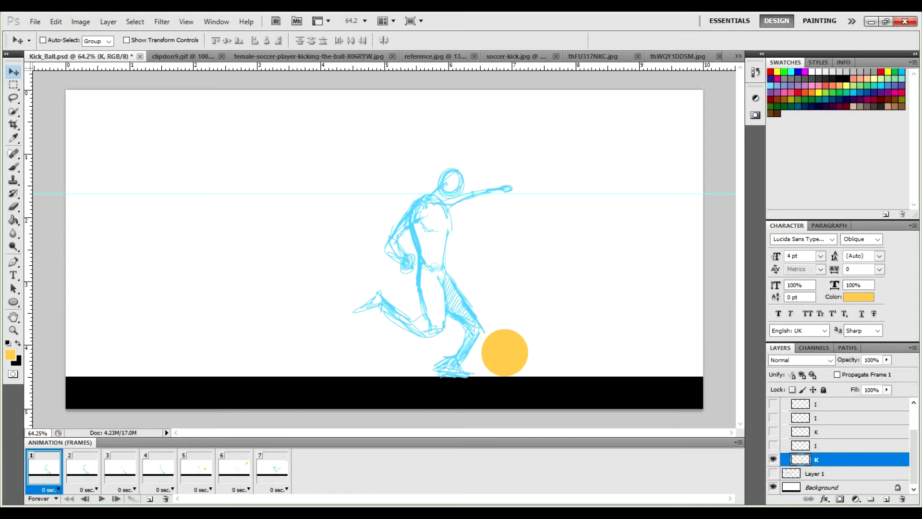
pyautogui.press('b')
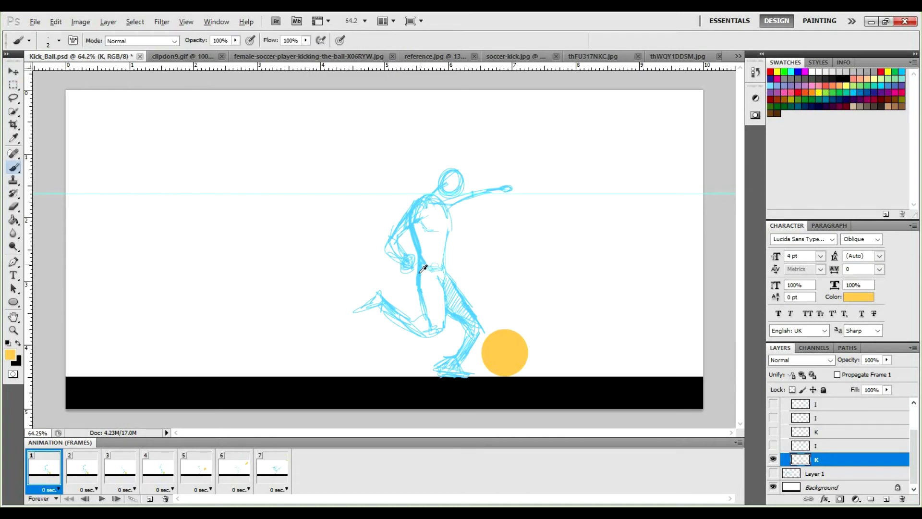
pyautogui.keyDown('alt'); pyautogui.click(403, 283); pyautogui.keyUp('alt')
pyautogui.moveTo(323, 290); pyautogui.dragTo(353, 318)
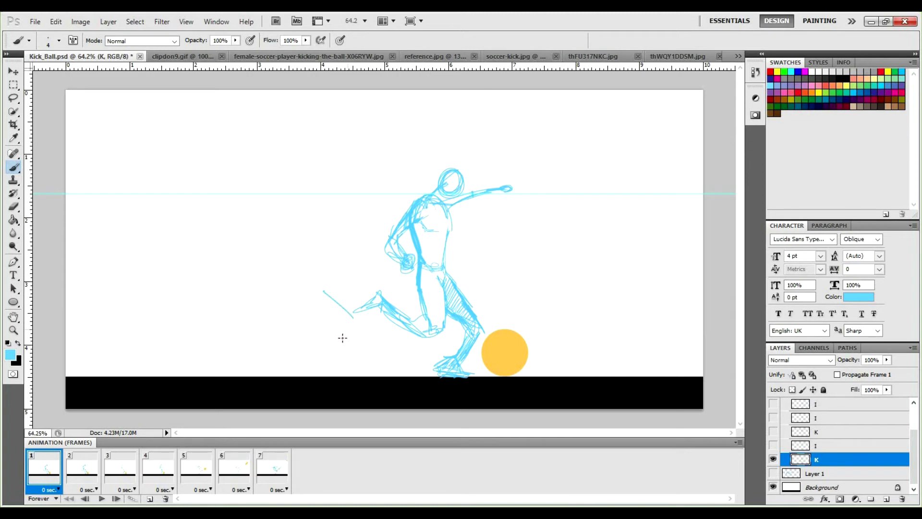
pyautogui.hotkey('ctrl', 'z')
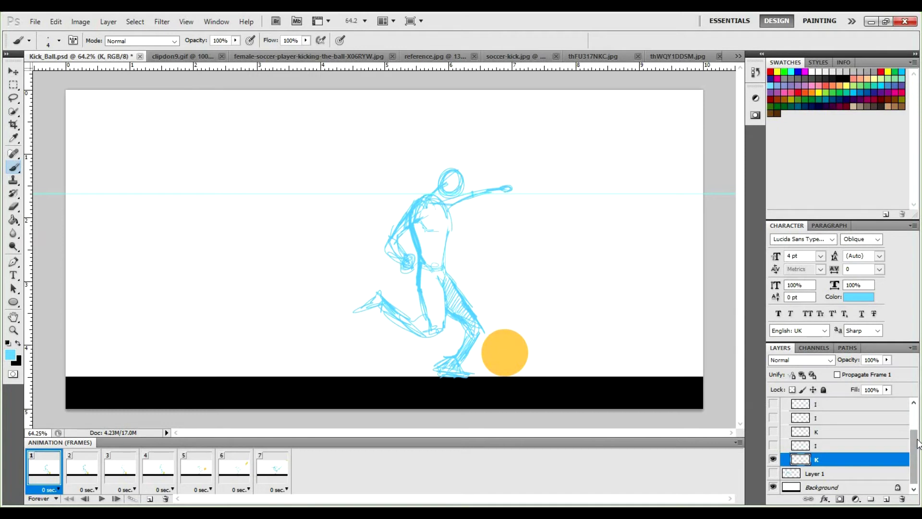
# Step: Add a new layer directly beneath the figure's visible K sketch layer and name it K
pyautogui.scroll(2, 915, 451)
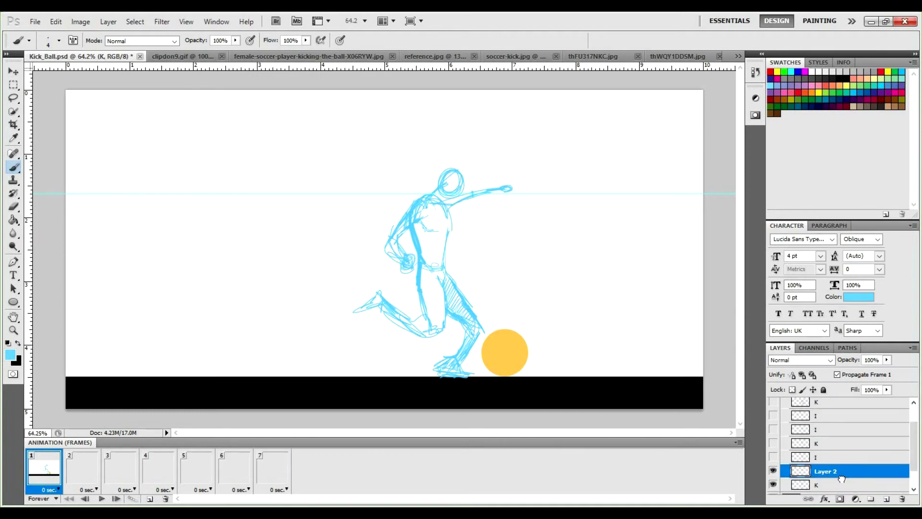
pyautogui.moveTo(846, 477); pyautogui.dragTo(835, 486)
pyautogui.doubleClick(825, 486)
pyautogui.write('I')
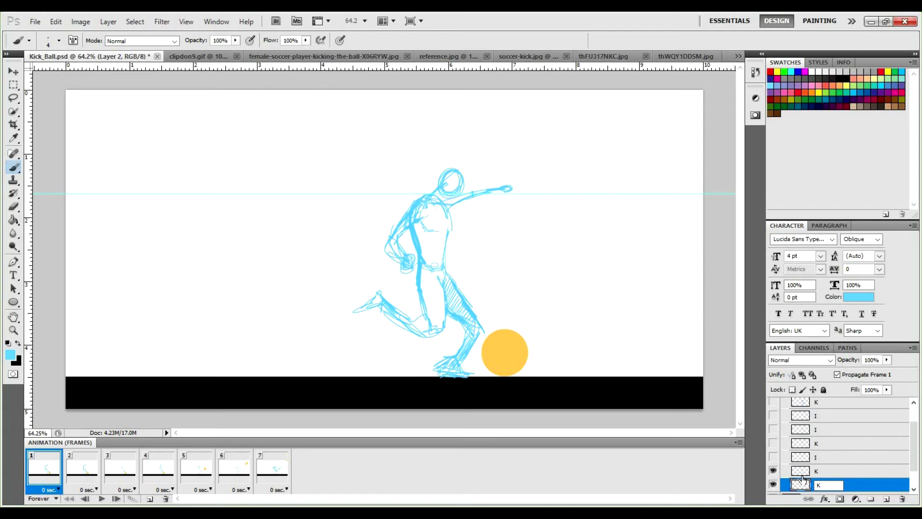
pyautogui.press('Return')
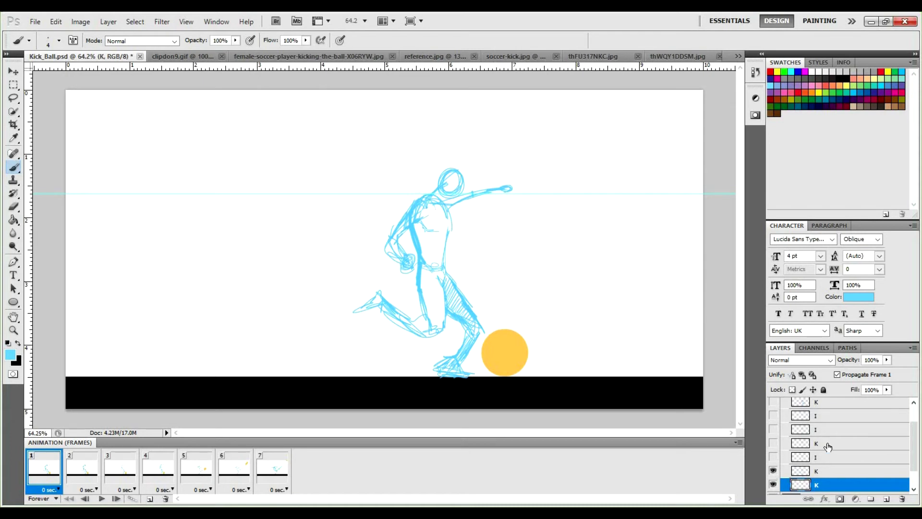
# Step: Fade the existing K sketch layer to 27% opacity and turn off Propagate Frame 1 for the new K layer beneath it
pyautogui.hotkey('alt', ']')
pyautogui.click(886, 360)
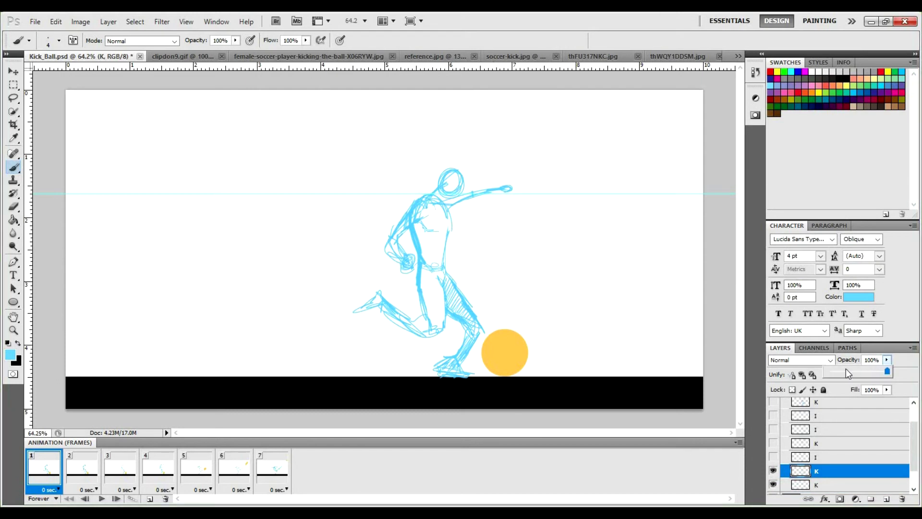
pyautogui.click(847, 375)
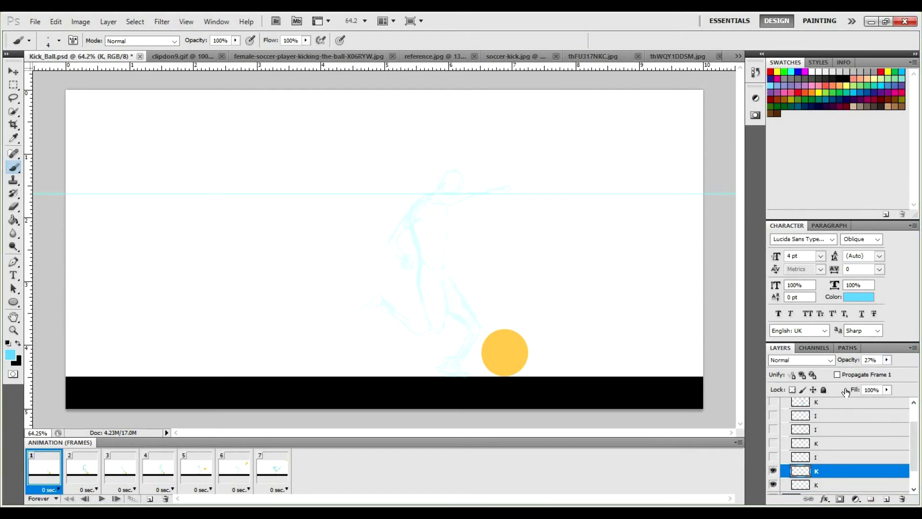
pyautogui.click(821, 483)
pyautogui.click(837, 374)
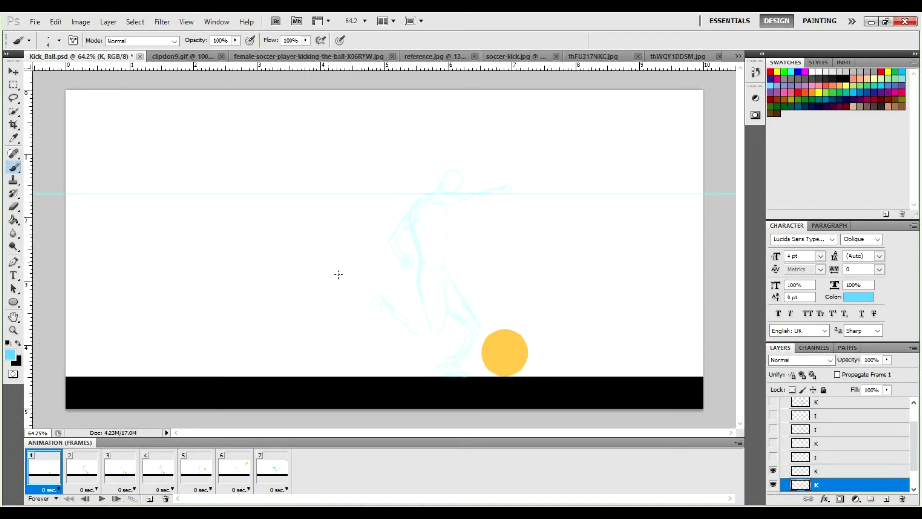
# Step: Check the thFU317NKC.jpg reference and sketch the front leg's foot and thigh over the faded figure on the new K layer
pyautogui.click(574, 57)
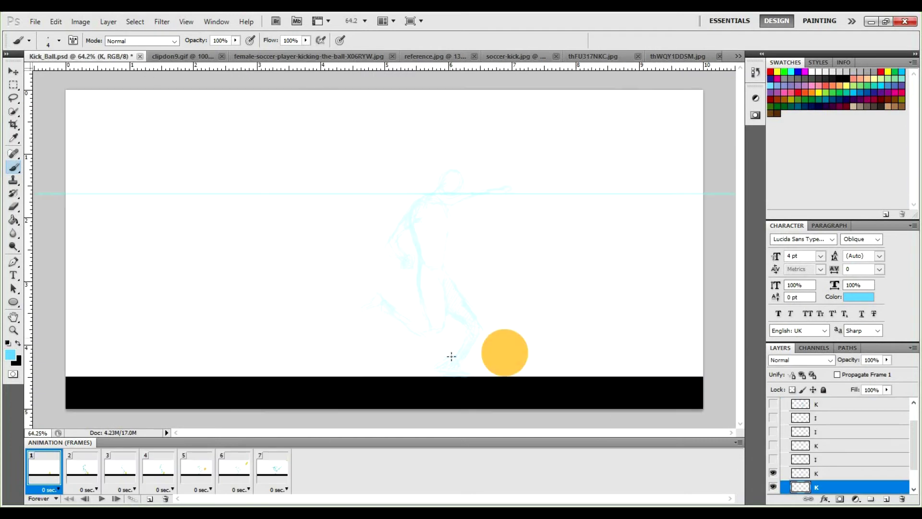
pyautogui.moveTo(447, 362)
pyautogui.mouseDown()
pyautogui.moveTo(471, 356)
pyautogui.moveTo(444, 371)
pyautogui.moveTo(446, 360)
pyautogui.mouseUp()
pyautogui.moveTo(448, 275)
pyautogui.mouseDown()
pyautogui.moveTo(432, 285)
pyautogui.moveTo(458, 318)
pyautogui.moveTo(439, 305)
pyautogui.moveTo(477, 331)
pyautogui.mouseUp()
pyautogui.moveTo(476, 329)
pyautogui.mouseDown()
pyautogui.moveTo(449, 276)
pyautogui.moveTo(475, 330)
pyautogui.mouseUp()
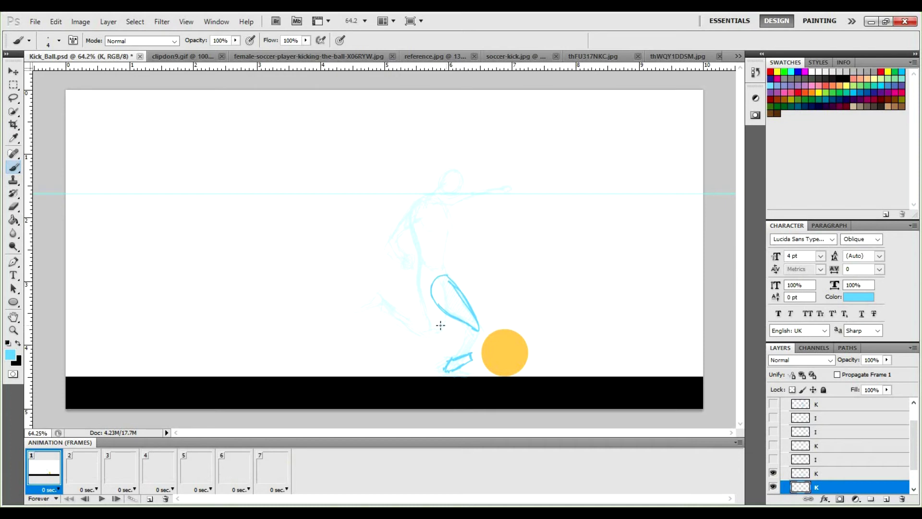
# Step: Lasso the sketched thigh, move it up and back behind the faded figure's hips, and deselect it
pyautogui.press('l')
pyautogui.moveTo(456, 263)
pyautogui.mouseDown()
pyautogui.moveTo(408, 307)
pyautogui.moveTo(429, 326)
pyautogui.moveTo(466, 339)
pyautogui.moveTo(488, 334)
pyautogui.moveTo(500, 304)
pyautogui.mouseUp()
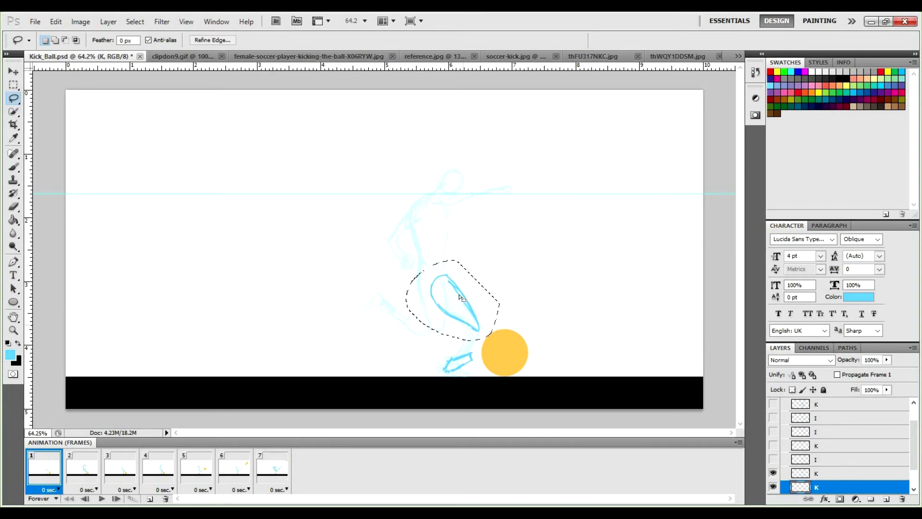
pyautogui.press('v')
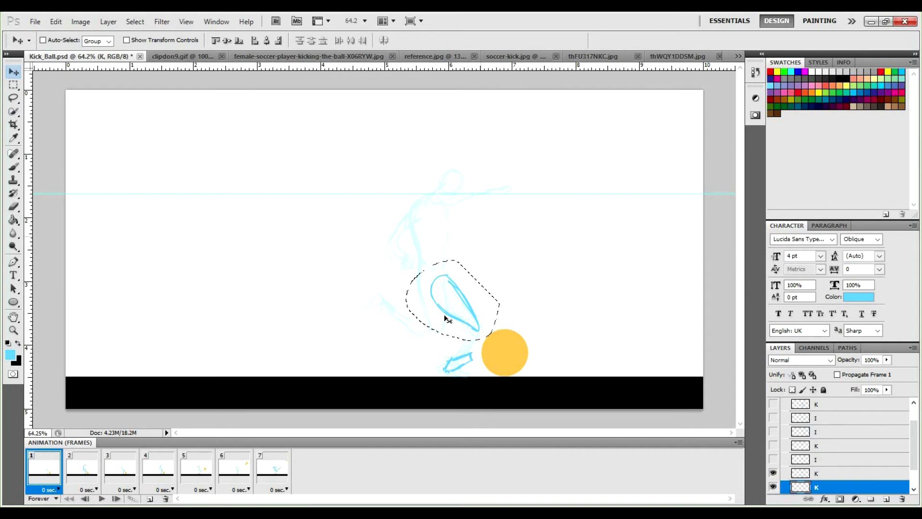
pyautogui.moveTo(425, 289); pyautogui.dragTo(421, 297)
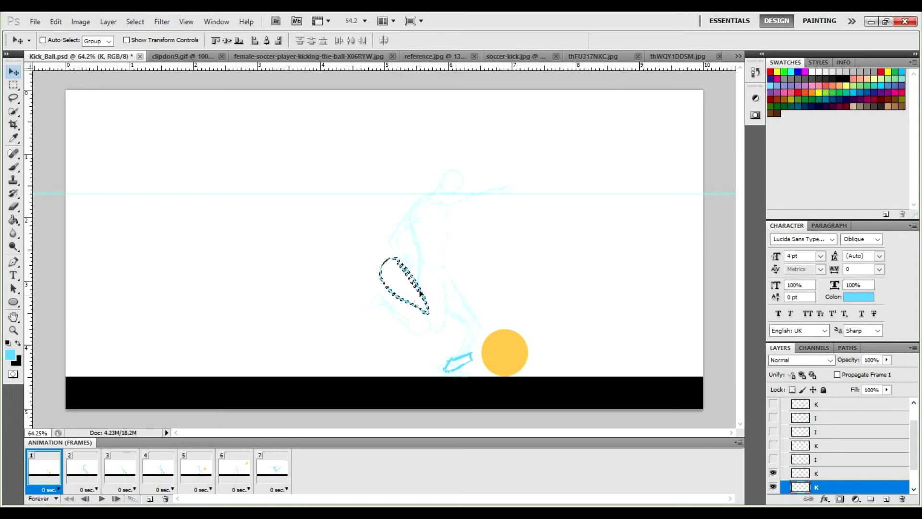
pyautogui.moveTo(420, 296)
pyautogui.mouseDown()
pyautogui.moveTo(418, 287)
pyautogui.moveTo(406, 307)
pyautogui.mouseUp()
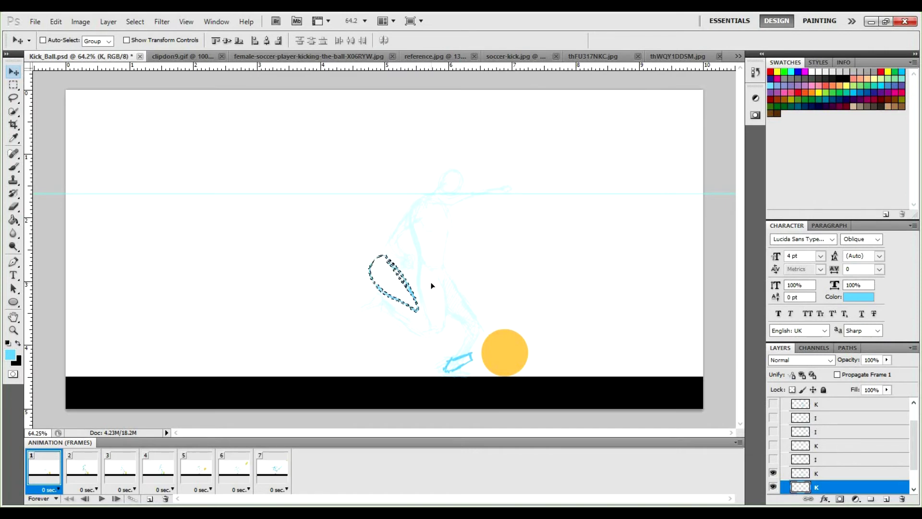
pyautogui.press('m')
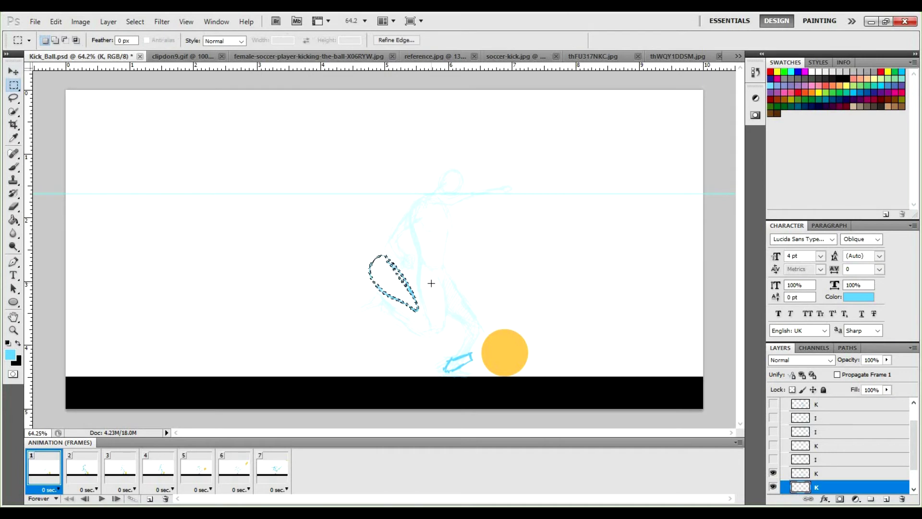
pyautogui.hotkey('ctrl', 'd')
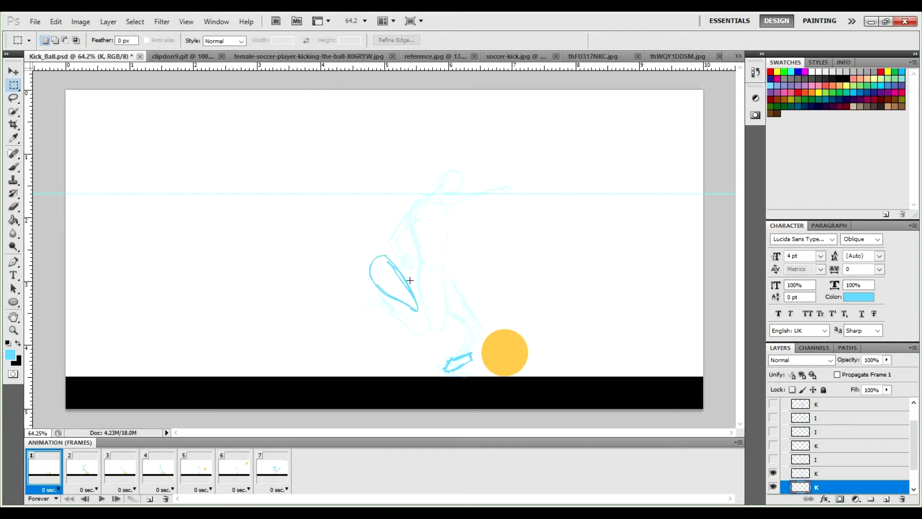
# Step: Add a short knee stroke near the ball, and erase it together with the sketched foot using an enlarged eraser
pyautogui.press('b')
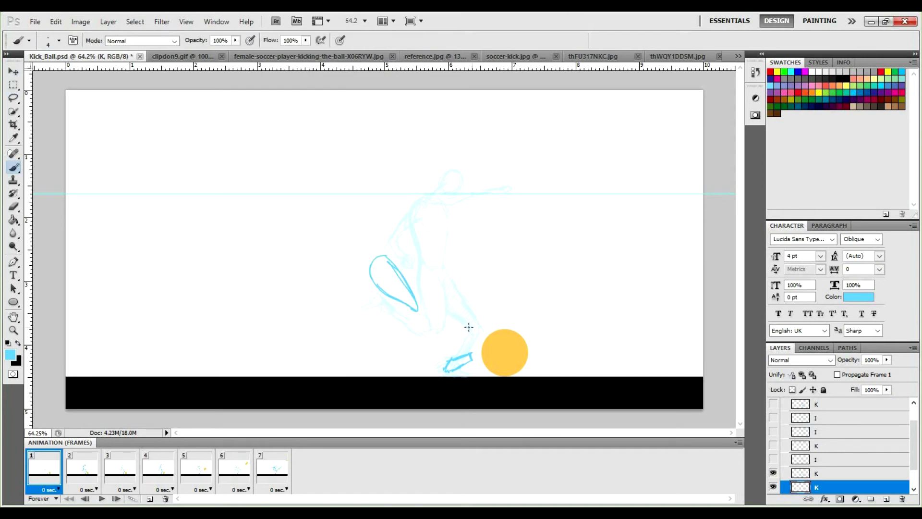
pyautogui.moveTo(468, 327); pyautogui.dragTo(479, 334)
pyautogui.press('e')
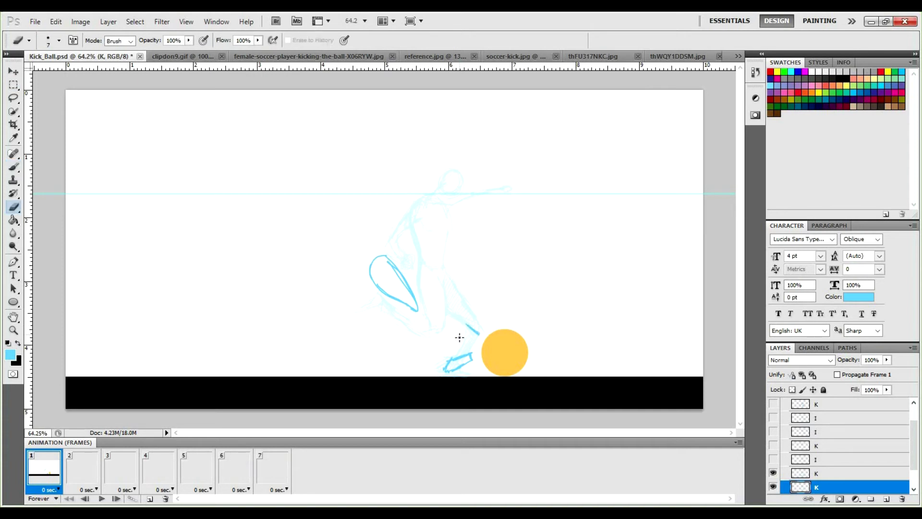
pyautogui.press(']')
pyautogui.press(']')
pyautogui.press(']')
pyautogui.press(']')
pyautogui.press(']')
pyautogui.press(']')
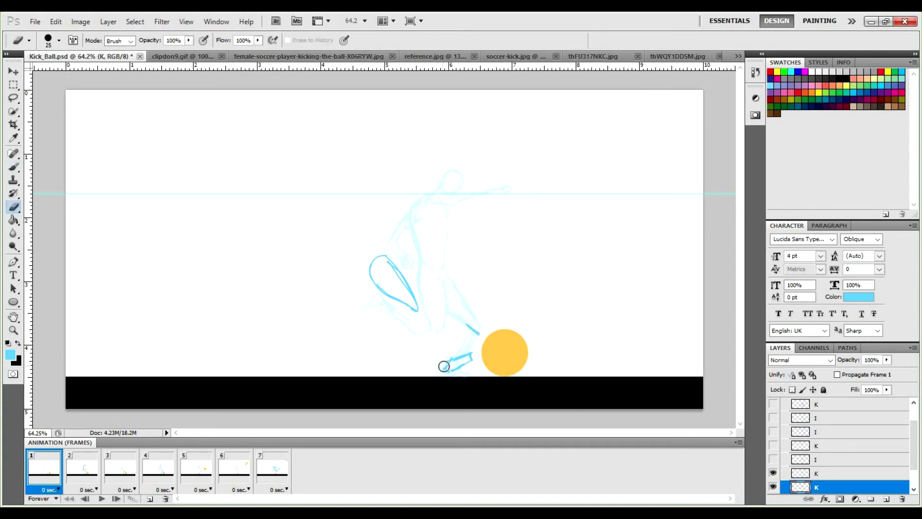
pyautogui.moveTo(465, 346)
pyautogui.mouseDown()
pyautogui.moveTo(479, 330)
pyautogui.moveTo(467, 328)
pyautogui.moveTo(459, 346)
pyautogui.mouseUp()
# Step: Sketch a new lower leg outline beside the ball, tracing the faded figure's shin from knee to ankle
pyautogui.press('b')
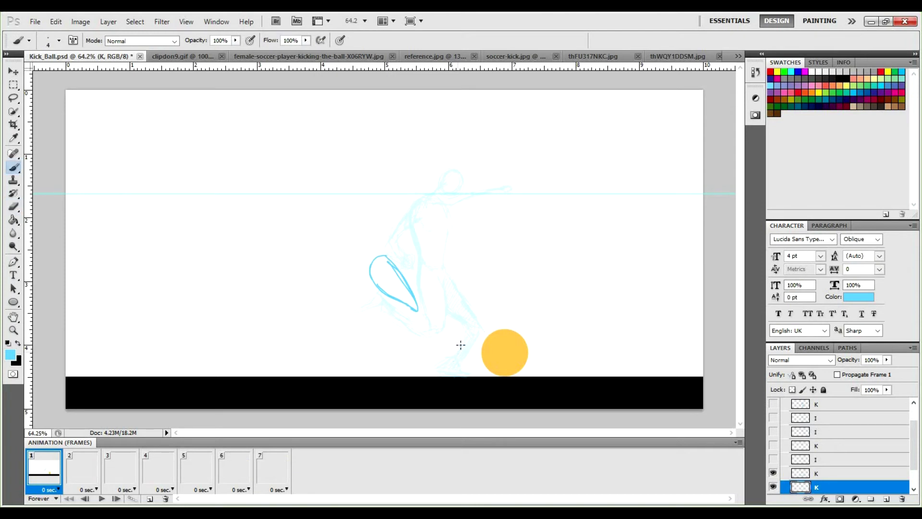
pyautogui.moveTo(473, 327)
pyautogui.mouseDown()
pyautogui.moveTo(461, 329)
pyautogui.moveTo(445, 364)
pyautogui.mouseUp()
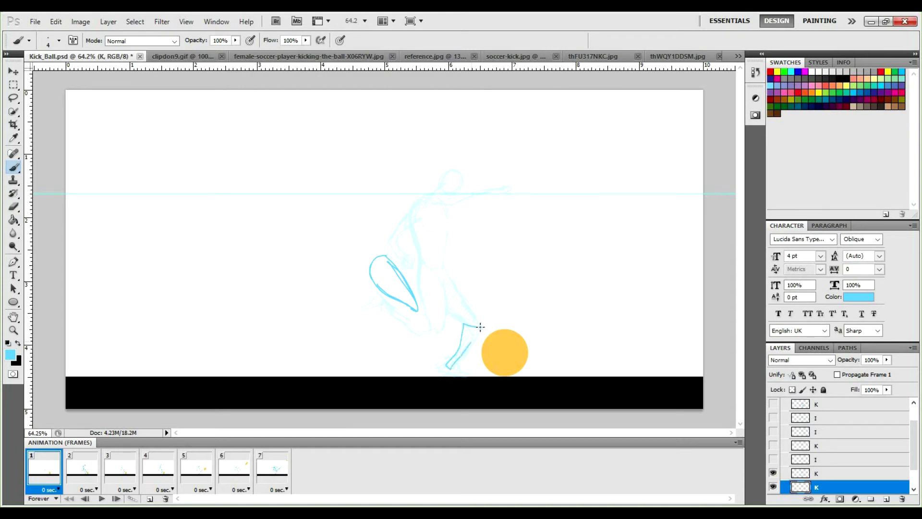
pyautogui.moveTo(455, 360)
pyautogui.mouseDown()
pyautogui.moveTo(448, 367)
pyautogui.moveTo(462, 335)
pyautogui.mouseUp()
# Step: Lasso the lower leg, rotate it by about -69° and place it at the end of the repositioned thigh
pyautogui.press('l')
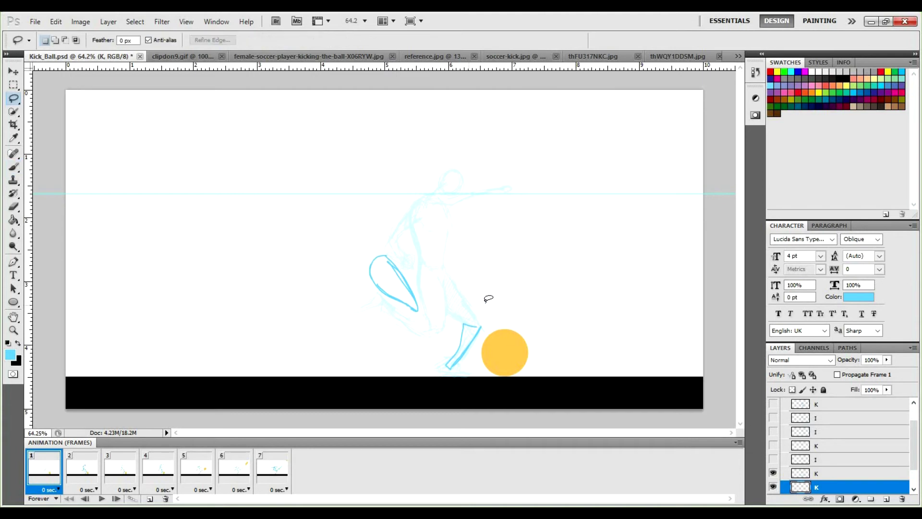
pyautogui.moveTo(452, 319)
pyautogui.mouseDown()
pyautogui.moveTo(485, 367)
pyautogui.moveTo(462, 306)
pyautogui.mouseUp()
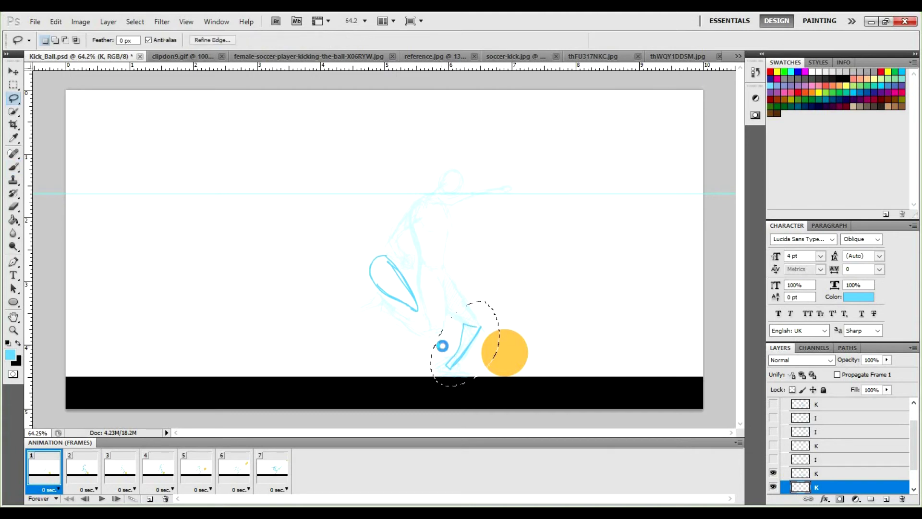
pyautogui.hotkey('ctrl', 't')
pyautogui.moveTo(504, 388)
pyautogui.mouseDown()
pyautogui.moveTo(501, 325)
pyautogui.moveTo(447, 336)
pyautogui.moveTo(462, 304)
pyautogui.mouseUp()
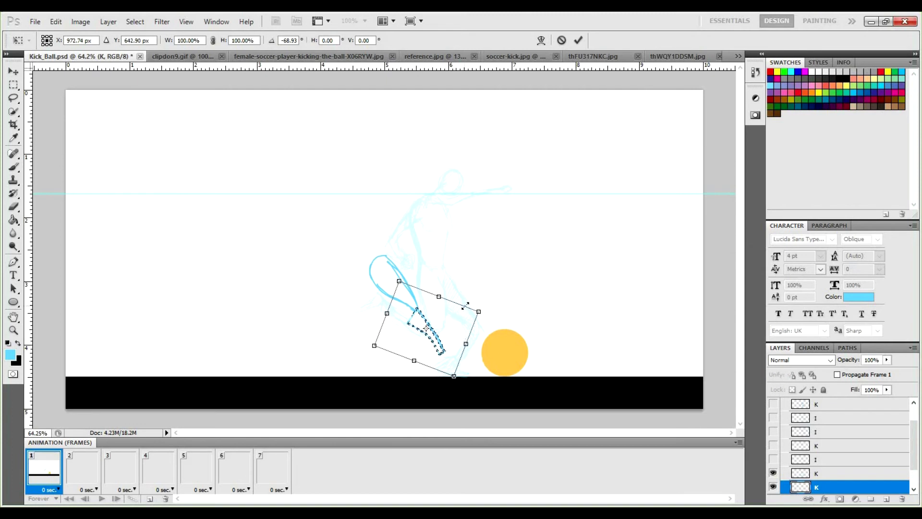
pyautogui.press('Return')
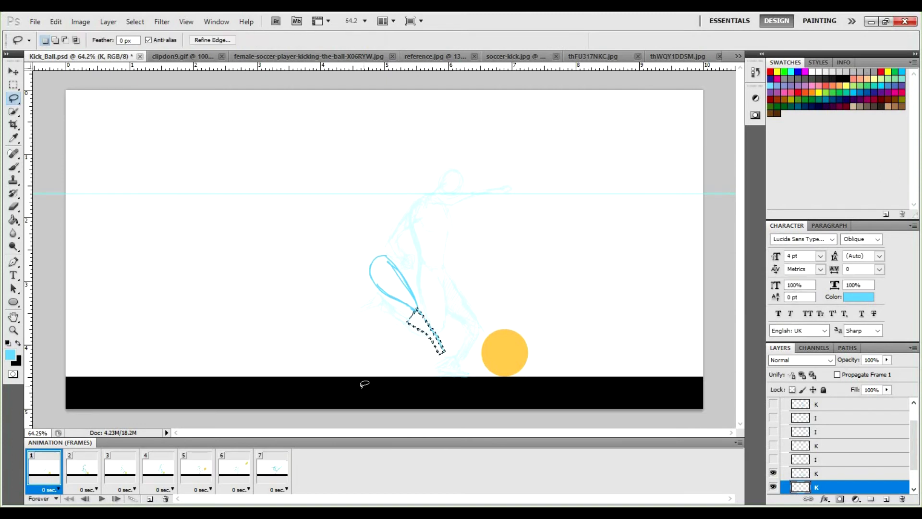
pyautogui.hotkey('ctrl', 'd')
# Step: Sketch the front foot and the bent trailing leg, and shade the front leg with hatching
pyautogui.press('b')
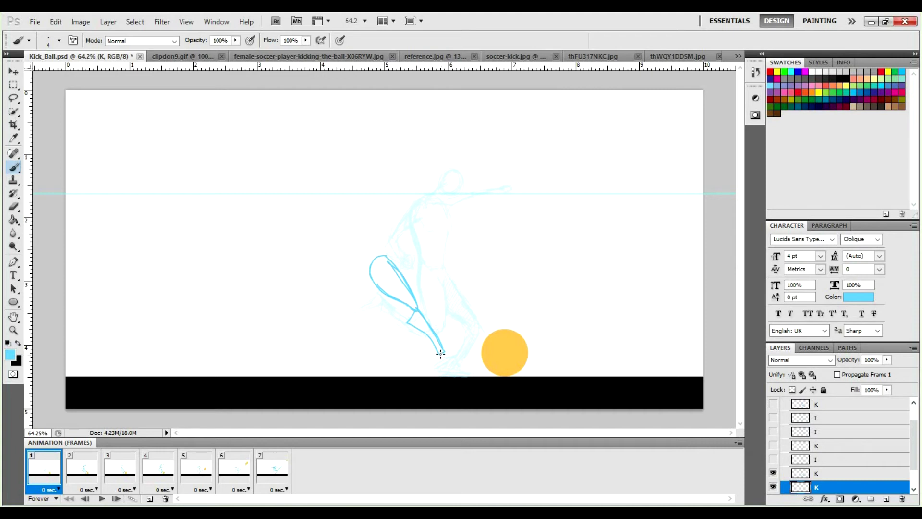
pyautogui.moveTo(441, 365)
pyautogui.mouseDown()
pyautogui.moveTo(468, 351)
pyautogui.moveTo(445, 353)
pyautogui.moveTo(465, 352)
pyautogui.mouseUp()
pyautogui.moveTo(356, 257)
pyautogui.mouseDown()
pyautogui.moveTo(372, 282)
pyautogui.moveTo(381, 275)
pyautogui.moveTo(337, 316)
pyautogui.moveTo(338, 286)
pyautogui.moveTo(327, 311)
pyautogui.moveTo(283, 266)
pyautogui.moveTo(305, 286)
pyautogui.mouseUp()
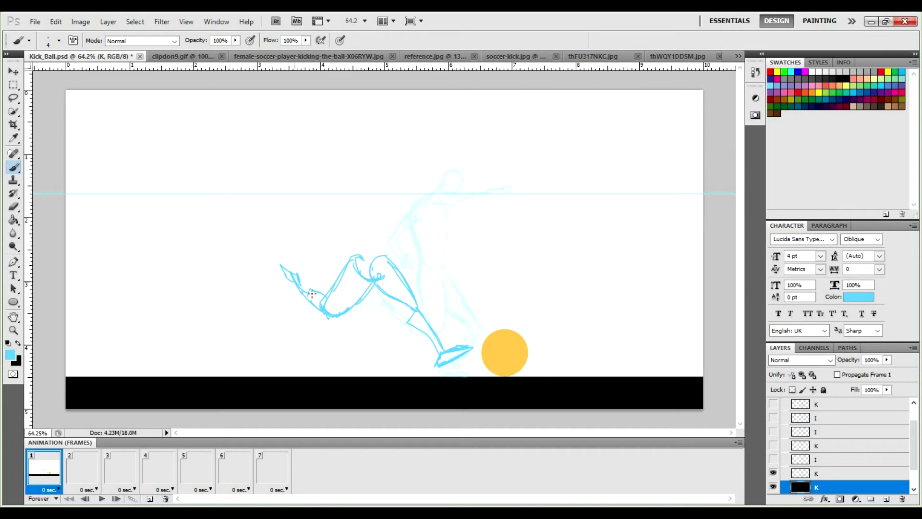
pyautogui.moveTo(378, 265)
pyautogui.mouseDown()
pyautogui.moveTo(416, 305)
pyautogui.moveTo(433, 345)
pyautogui.moveTo(450, 352)
pyautogui.moveTo(442, 360)
pyautogui.moveTo(452, 356)
pyautogui.moveTo(444, 363)
pyautogui.moveTo(464, 348)
pyautogui.mouseUp()
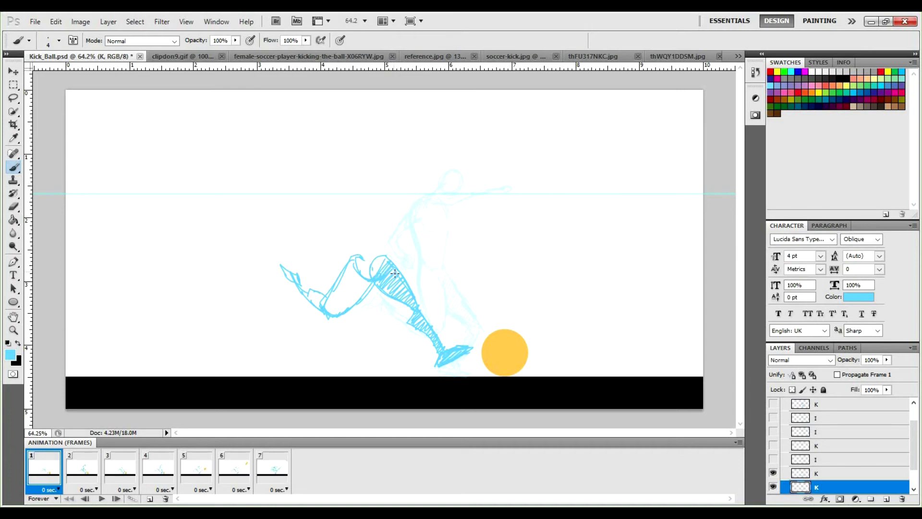
# Step: Sketch the torso's back and front lines rising from the hips, with the shoulder and the upper part of the front arm
pyautogui.moveTo(391, 234); pyautogui.dragTo(392, 217)
pyautogui.moveTo(352, 261)
pyautogui.mouseDown()
pyautogui.moveTo(367, 205)
pyautogui.moveTo(355, 254)
pyautogui.mouseUp()
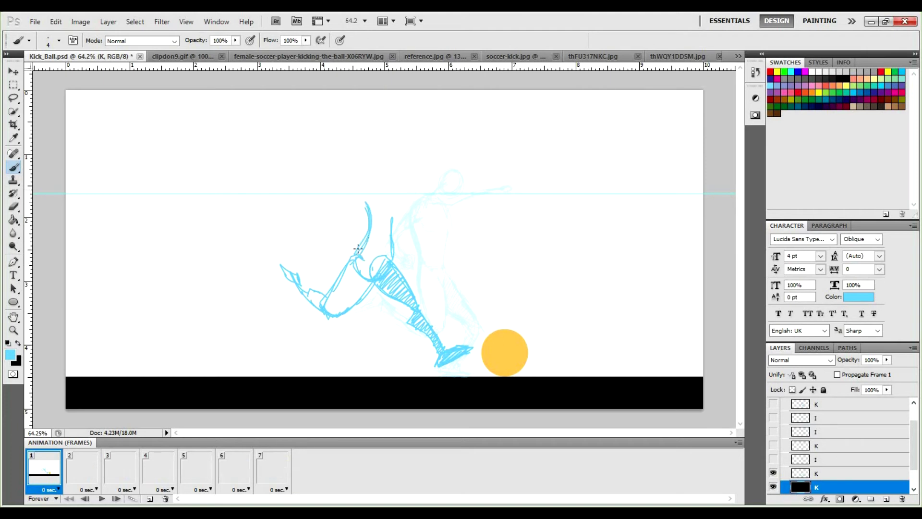
pyautogui.moveTo(398, 256); pyautogui.dragTo(392, 213)
pyautogui.moveTo(383, 205)
pyautogui.mouseDown()
pyautogui.moveTo(427, 211)
pyautogui.moveTo(382, 197)
pyautogui.moveTo(381, 241)
pyautogui.mouseUp()
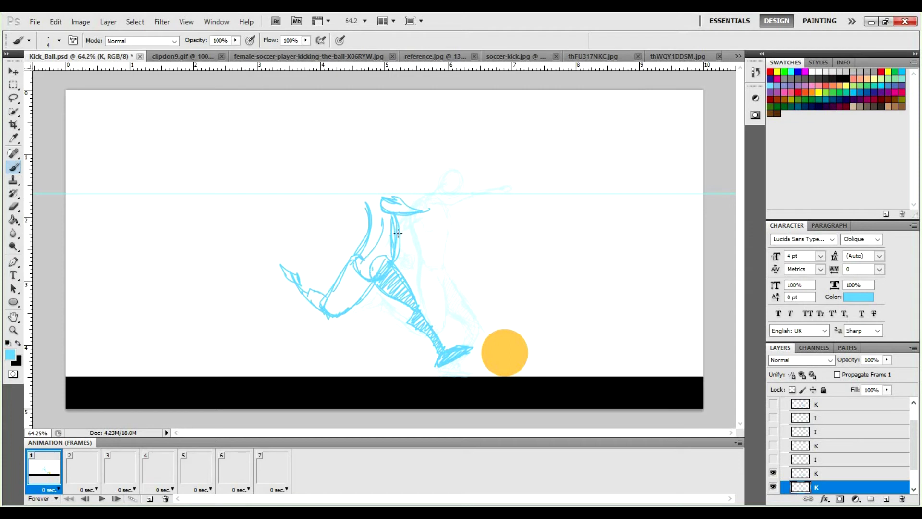
pyautogui.moveTo(388, 136); pyautogui.dragTo(300, 184)
pyautogui.moveTo(446, 139); pyautogui.dragTo(433, 177)
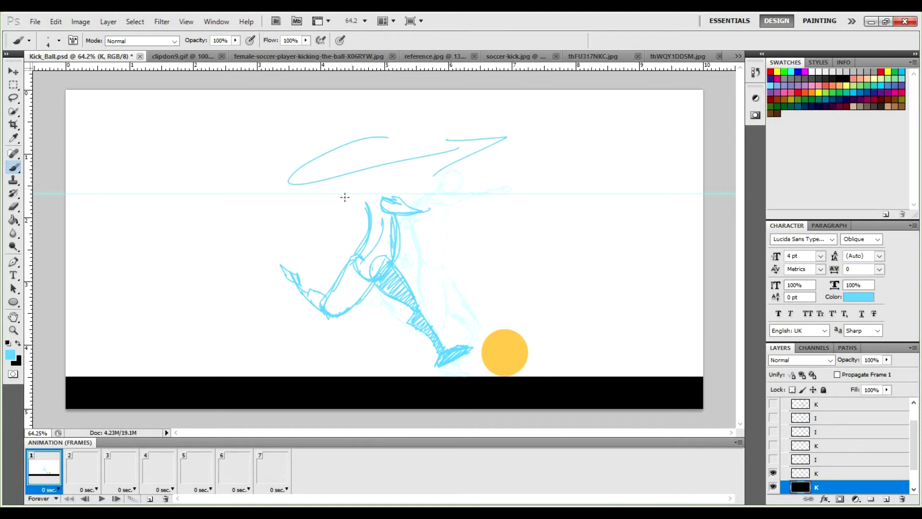
pyautogui.hotkey('ctrl', 'z')
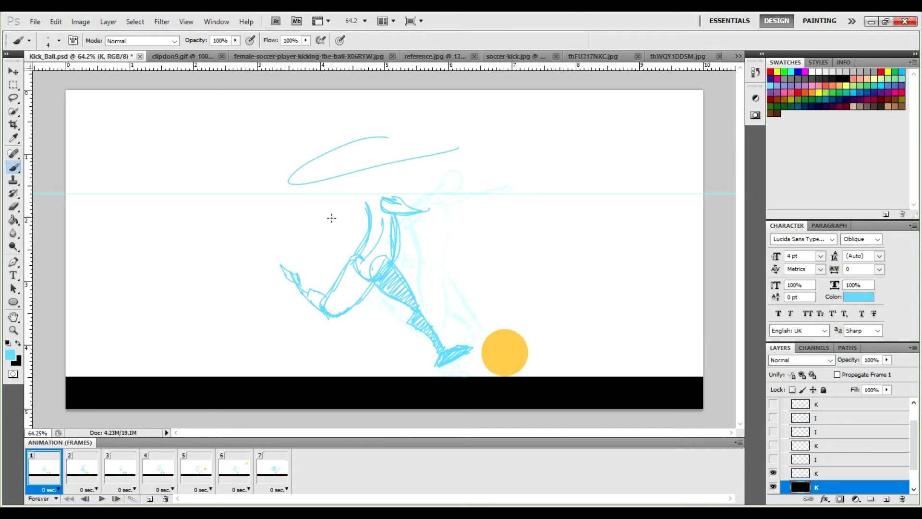
pyautogui.hotkey('ctrl', 'alt', 'z')
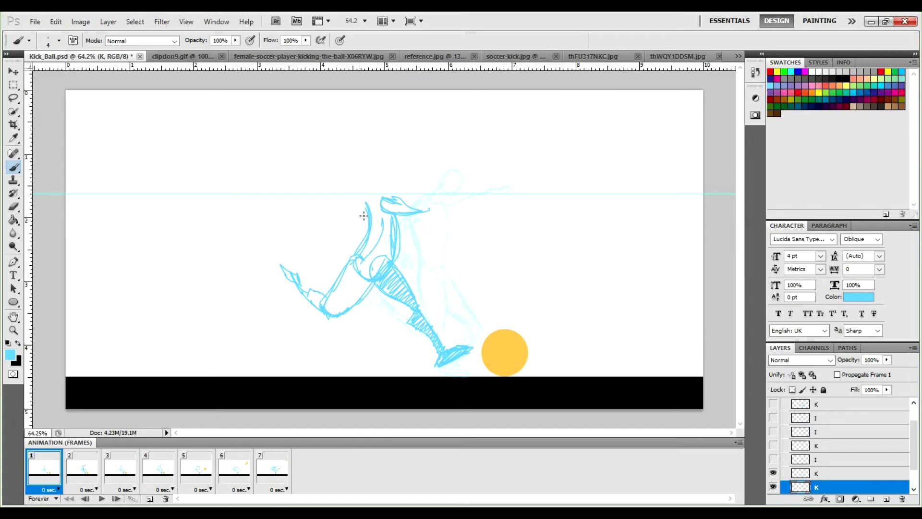
# Step: Strengthen the shoulder and front arm lines, and erase and redraw the front line of the torso
pyautogui.moveTo(377, 194)
pyautogui.mouseDown()
pyautogui.moveTo(441, 207)
pyautogui.moveTo(401, 218)
pyautogui.mouseUp()
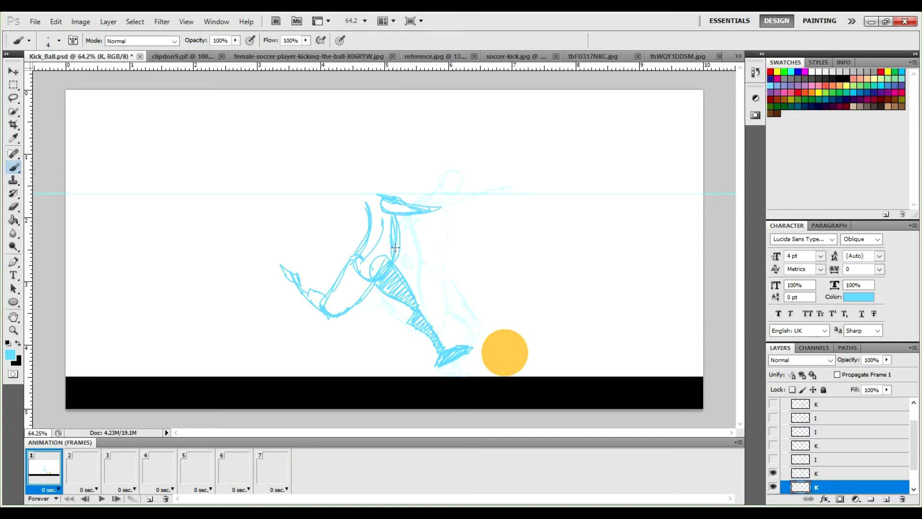
pyautogui.press('e')
pyautogui.moveTo(395, 222); pyautogui.dragTo(399, 263)
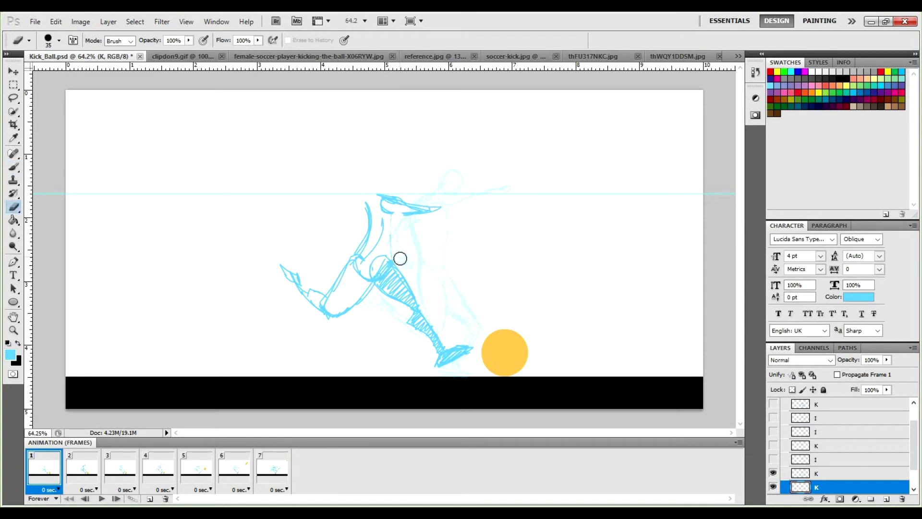
pyautogui.press('b')
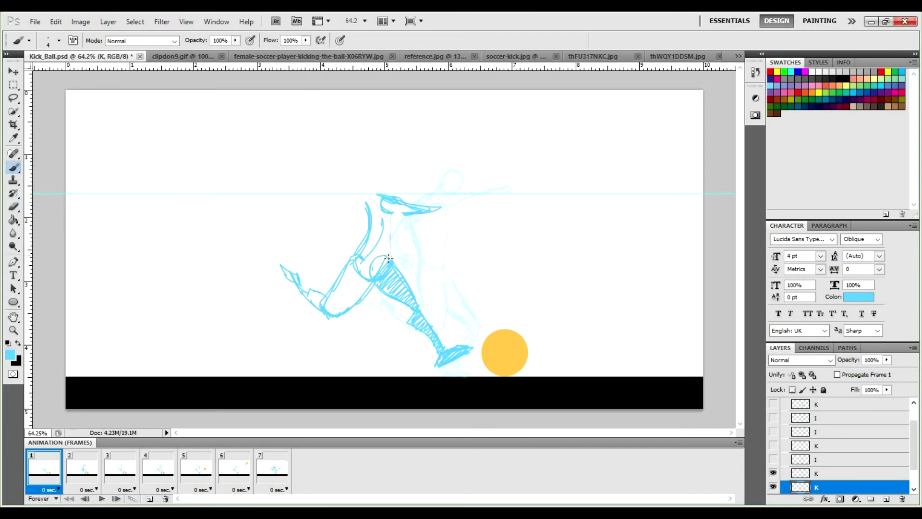
pyautogui.moveTo(392, 215)
pyautogui.mouseDown()
pyautogui.moveTo(394, 253)
pyautogui.moveTo(395, 210)
pyautogui.mouseUp()
# Step: Extend the front forearm toward the faded figure's arm, and sketch the head, neck and outstretched rear arm
pyautogui.moveTo(434, 201)
pyautogui.mouseDown()
pyautogui.moveTo(458, 198)
pyautogui.moveTo(448, 204)
pyautogui.mouseUp()
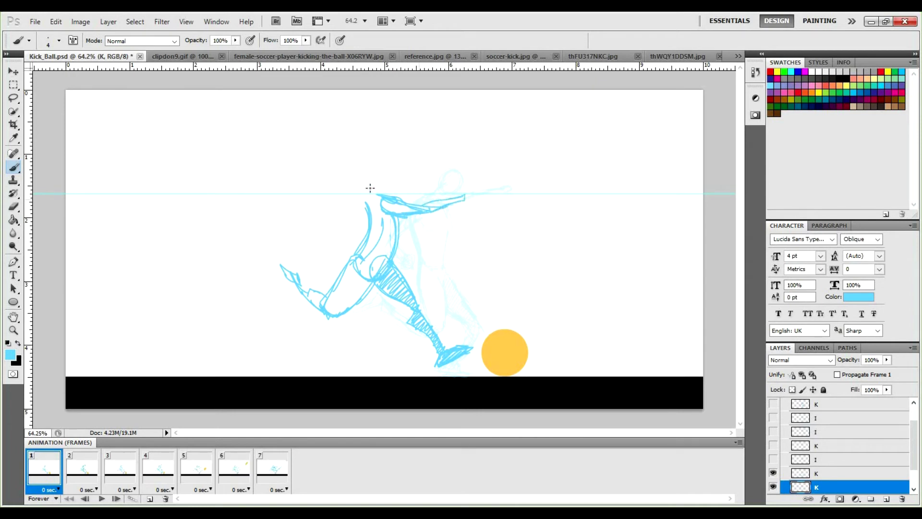
pyautogui.moveTo(364, 193)
pyautogui.mouseDown()
pyautogui.moveTo(380, 195)
pyautogui.moveTo(339, 185)
pyautogui.moveTo(398, 175)
pyautogui.moveTo(388, 180)
pyautogui.moveTo(407, 185)
pyautogui.moveTo(395, 160)
pyautogui.moveTo(404, 188)
pyautogui.moveTo(393, 179)
pyautogui.mouseUp()
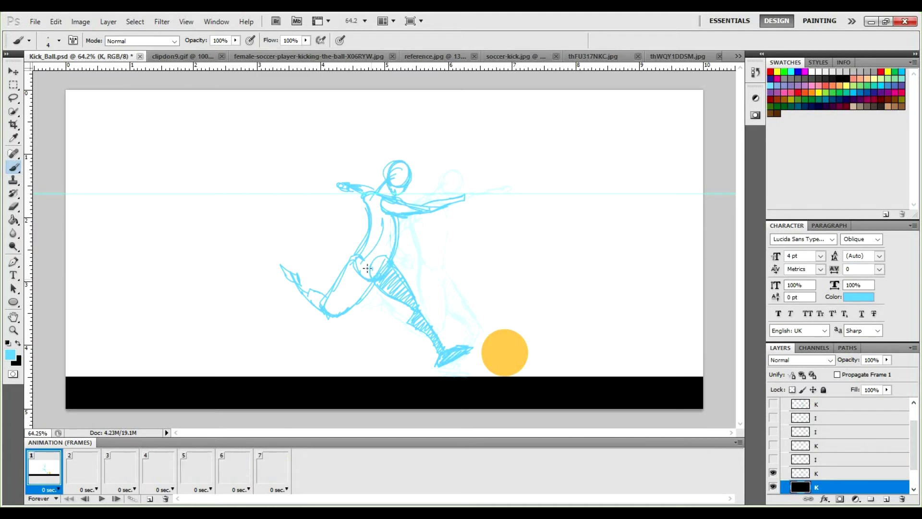
# Step: Erase the overlapping construction lines at the hips and redraw the trailing thigh's front edge
pyautogui.press('e')
pyautogui.moveTo(366, 261)
pyautogui.mouseDown()
pyautogui.moveTo(374, 266)
pyautogui.moveTo(366, 276)
pyautogui.moveTo(355, 272)
pyautogui.mouseUp()
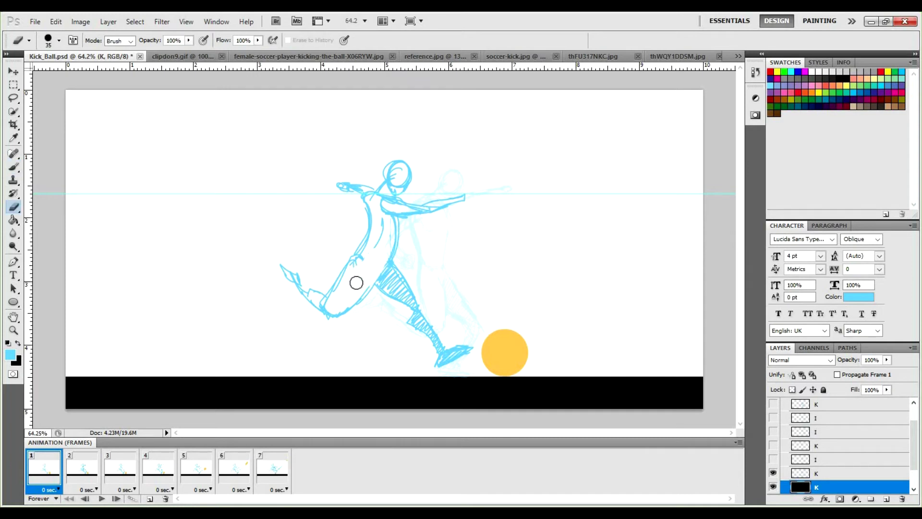
pyautogui.press('b')
pyautogui.moveTo(377, 268); pyautogui.dragTo(373, 286)
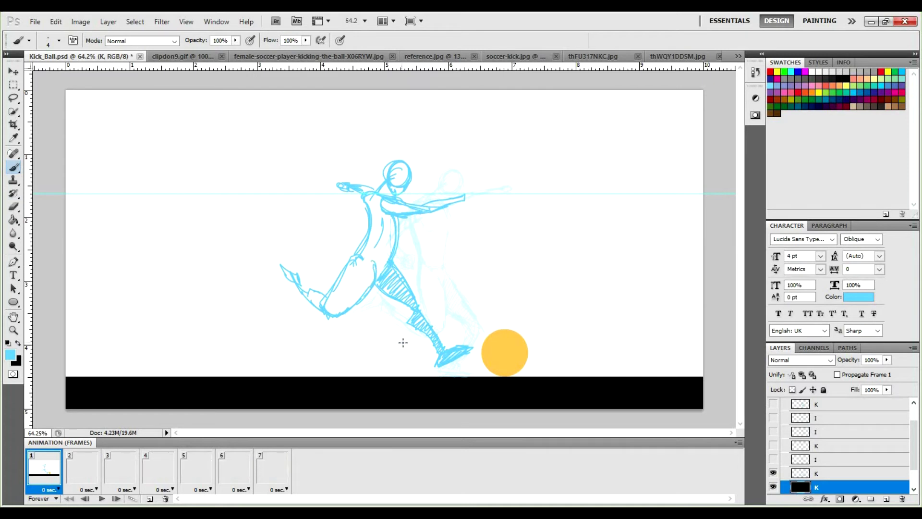
# Step: Draw the hand at the end of the front arm and a horizontal facing line on the head
pyautogui.moveTo(464, 201)
pyautogui.mouseDown()
pyautogui.moveTo(473, 192)
pyautogui.moveTo(462, 192)
pyautogui.moveTo(471, 197)
pyautogui.mouseUp()
pyautogui.moveTo(408, 180); pyautogui.dragTo(424, 182)
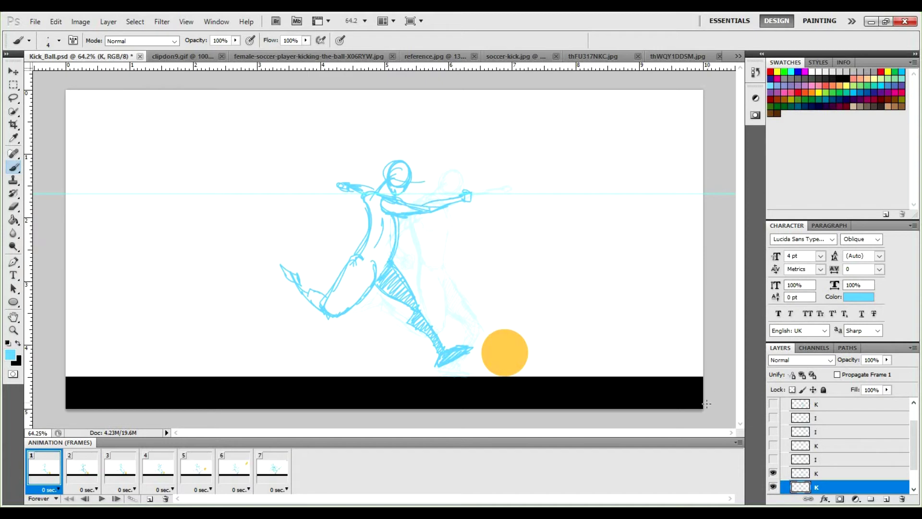
# Step: Add a new layer above the starting-pose layer and lower the starting pose's opacity to 25%
pyautogui.click(888, 499)
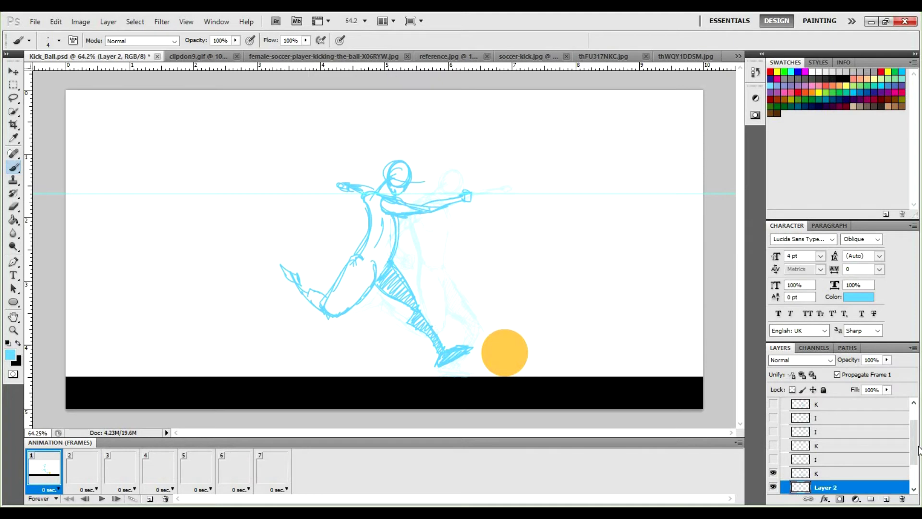
pyautogui.scroll(-1, 901, 464)
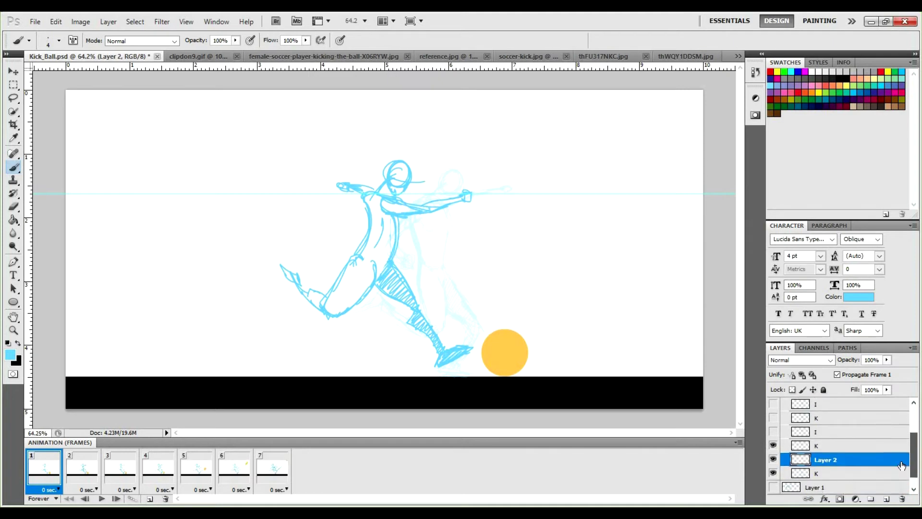
pyautogui.hotkey('alt', '[')
pyautogui.click(887, 360)
pyautogui.moveTo(869, 376); pyautogui.dragTo(844, 372)
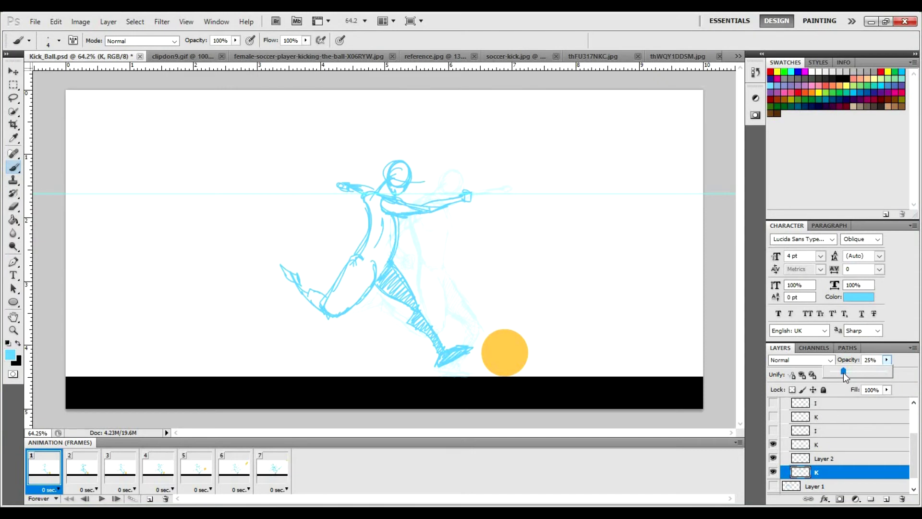
# Step: Rename the newly added layer as K
pyautogui.click(824, 468)
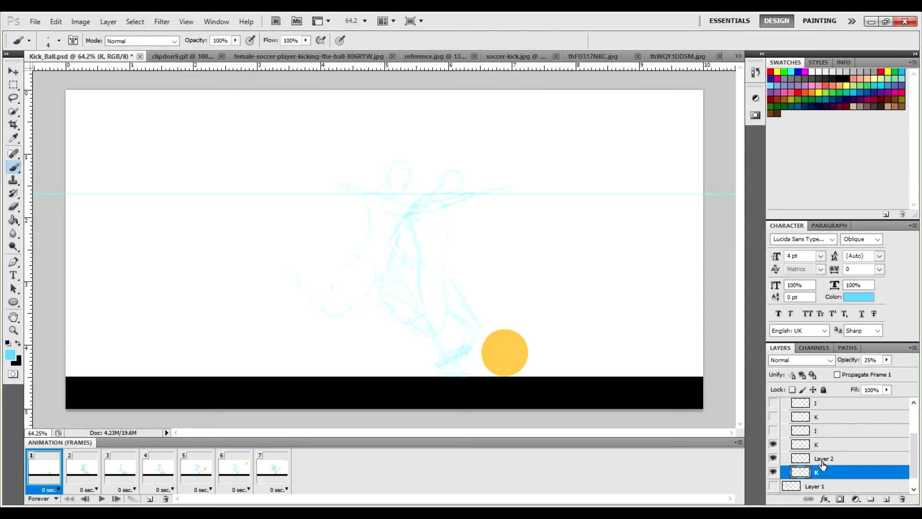
pyautogui.click(824, 461)
pyautogui.doubleClick(824, 458)
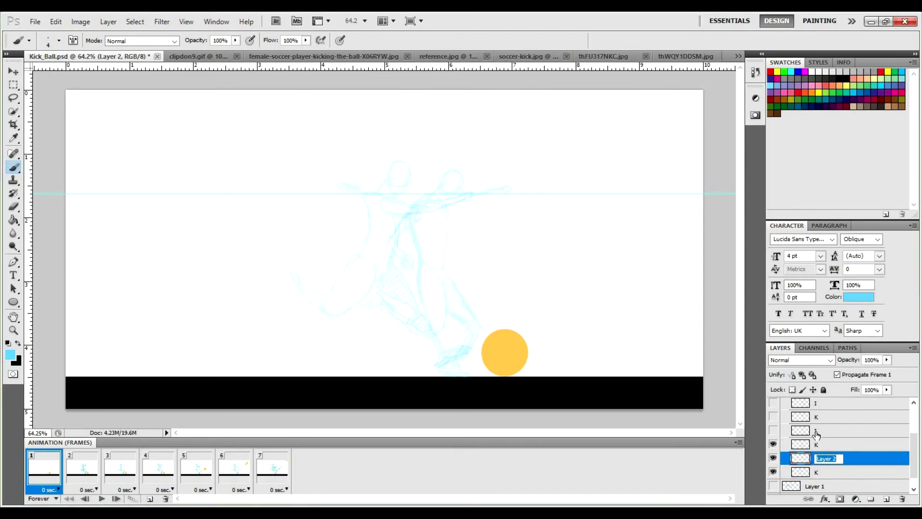
pyautogui.write('K')
pyautogui.press('Return')
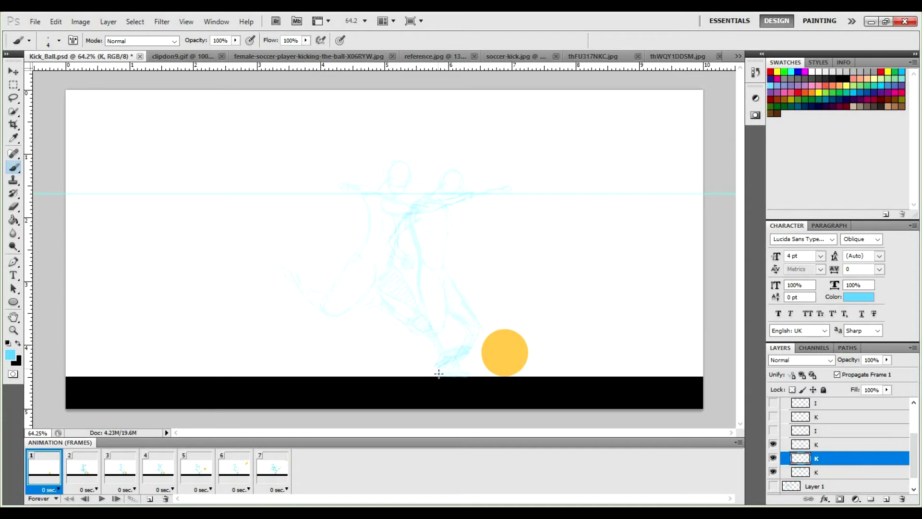
# Step: Sketch the planted foot, shin and thigh of the leading leg just behind the ball on the new K layer
pyautogui.moveTo(439, 376)
pyautogui.mouseDown()
pyautogui.moveTo(480, 367)
pyautogui.moveTo(440, 369)
pyautogui.mouseUp()
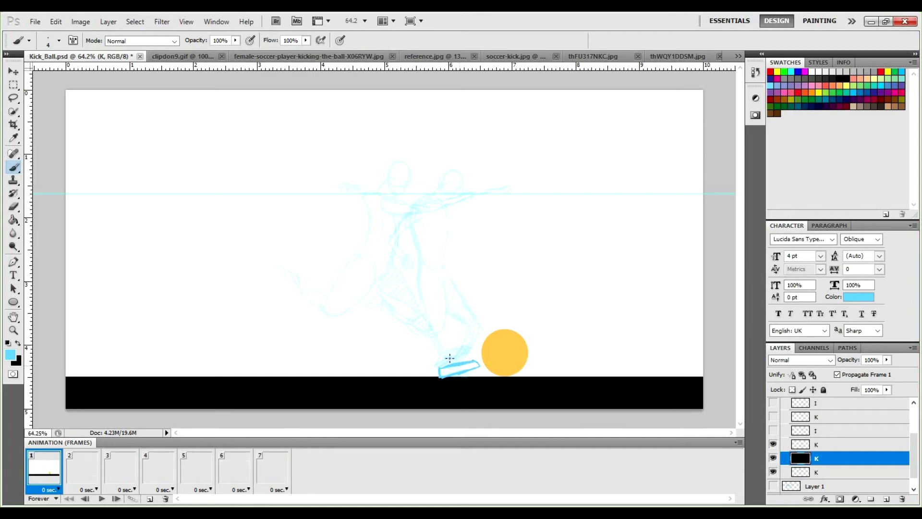
pyautogui.moveTo(442, 315)
pyautogui.mouseDown()
pyautogui.moveTo(452, 322)
pyautogui.moveTo(446, 358)
pyautogui.moveTo(447, 317)
pyautogui.mouseUp()
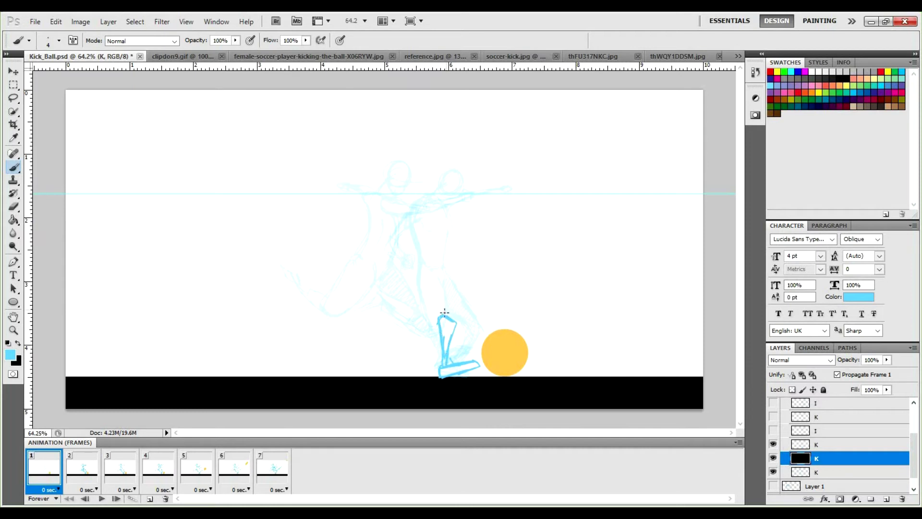
pyautogui.moveTo(450, 315)
pyautogui.mouseDown()
pyautogui.moveTo(425, 275)
pyautogui.moveTo(412, 274)
pyautogui.moveTo(405, 282)
pyautogui.moveTo(434, 319)
pyautogui.moveTo(414, 304)
pyautogui.moveTo(451, 327)
pyautogui.mouseUp()
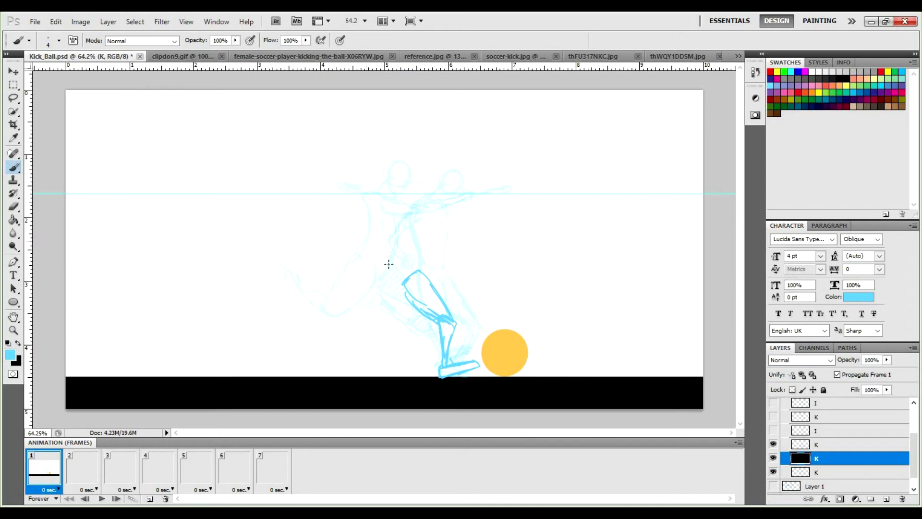
# Step: Draw the trailing thigh, hips, torso and shoulders between the two faded poses, and compare the sketch with them
pyautogui.moveTo(410, 275)
pyautogui.mouseDown()
pyautogui.moveTo(400, 315)
pyautogui.moveTo(368, 317)
pyautogui.moveTo(376, 276)
pyautogui.moveTo(384, 268)
pyautogui.moveTo(404, 282)
pyautogui.moveTo(377, 288)
pyautogui.moveTo(406, 269)
pyautogui.moveTo(384, 267)
pyautogui.moveTo(390, 243)
pyautogui.moveTo(377, 204)
pyautogui.moveTo(391, 200)
pyautogui.moveTo(395, 228)
pyautogui.mouseUp()
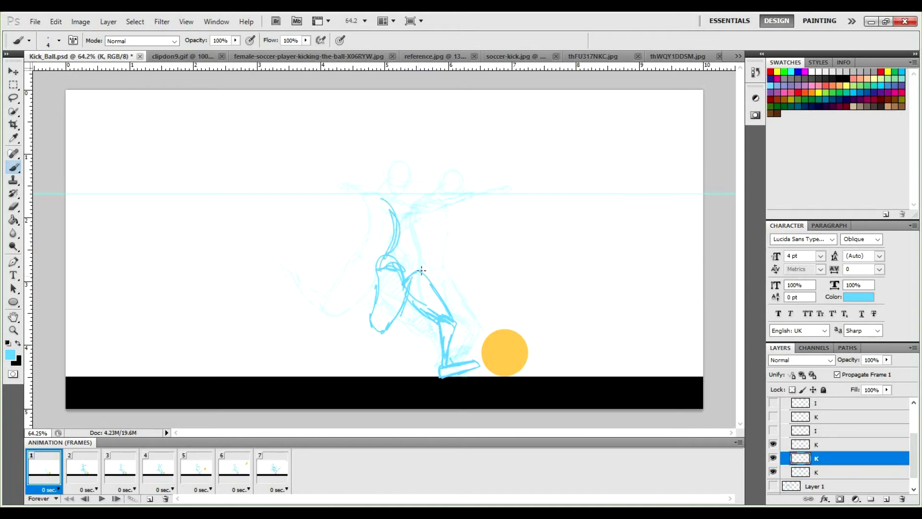
pyautogui.moveTo(419, 270)
pyautogui.mouseDown()
pyautogui.moveTo(417, 194)
pyautogui.moveTo(389, 189)
pyautogui.moveTo(381, 198)
pyautogui.moveTo(399, 190)
pyautogui.mouseUp()
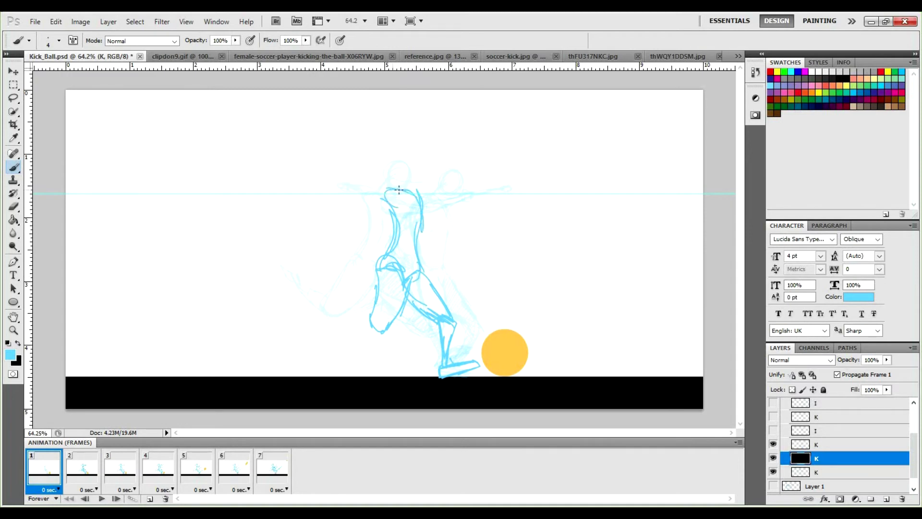
pyautogui.moveTo(403, 245)
pyautogui.mouseDown()
pyautogui.moveTo(405, 266)
pyautogui.moveTo(401, 247)
pyautogui.moveTo(406, 273)
pyautogui.moveTo(386, 222)
pyautogui.moveTo(410, 216)
pyautogui.mouseUp()
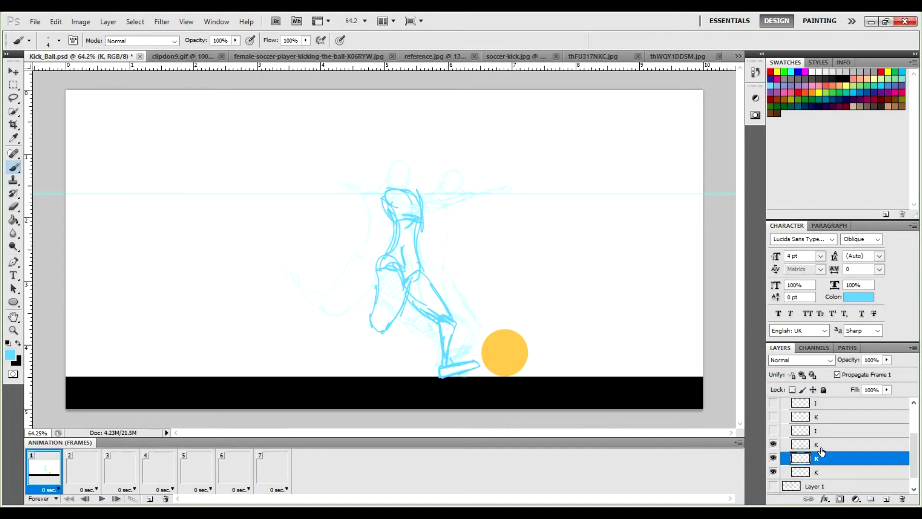
pyautogui.click(772, 457)
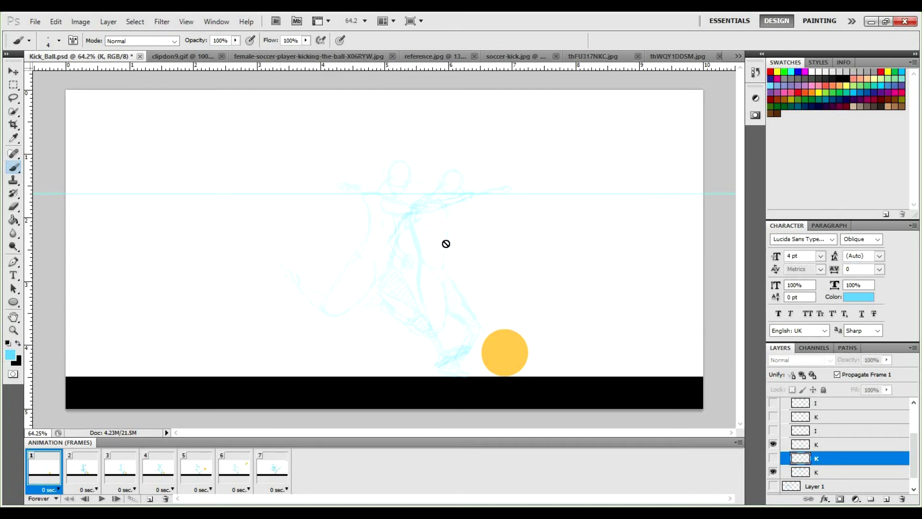
pyautogui.click(772, 458)
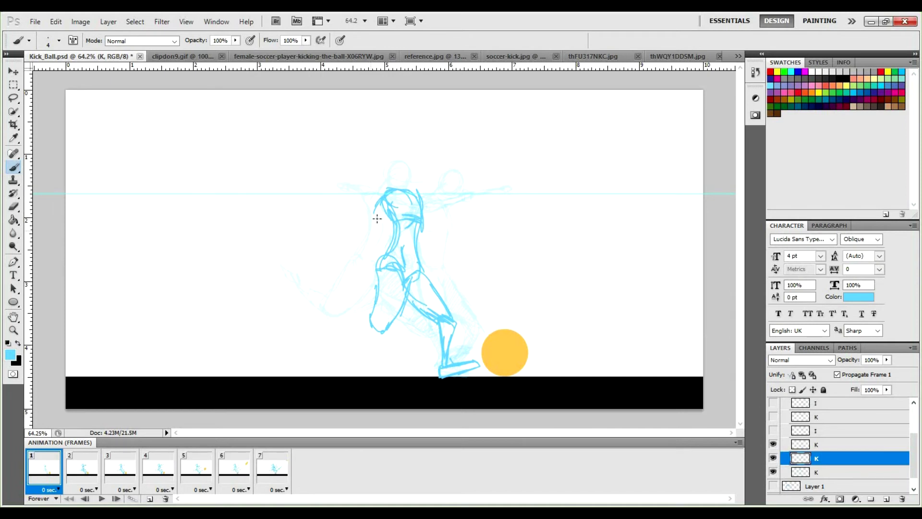
# Step: Sketch the bent near arm across the chest and the trailing leg's shin and foot stretched out behind
pyautogui.moveTo(377, 206); pyautogui.dragTo(381, 216)
pyautogui.moveTo(433, 230); pyautogui.dragTo(422, 225)
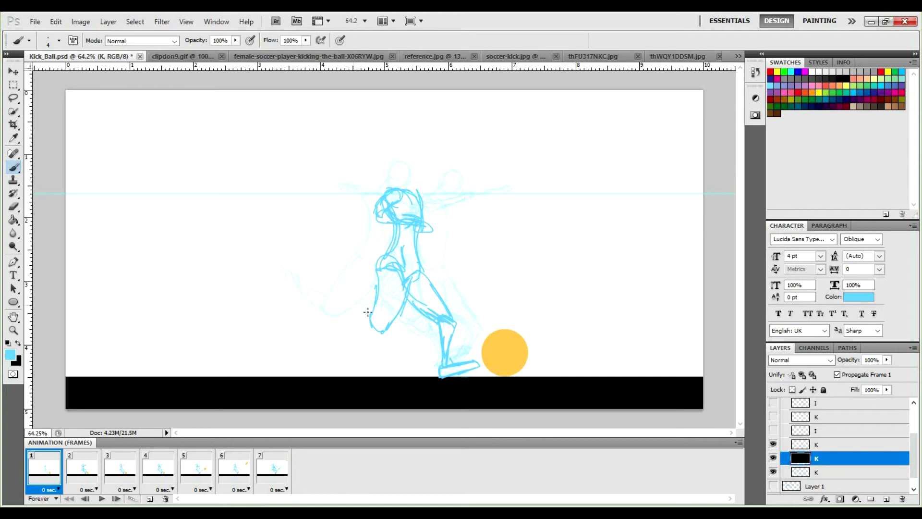
pyautogui.moveTo(371, 309); pyautogui.dragTo(328, 298)
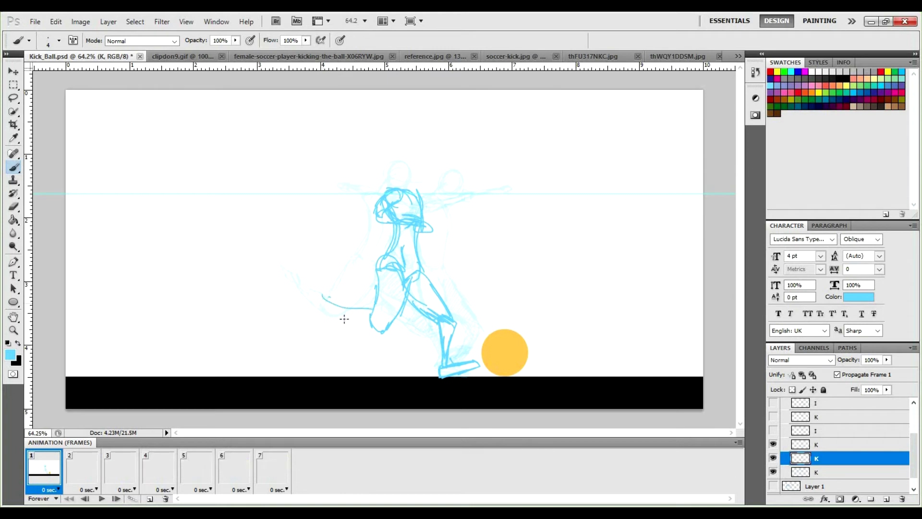
pyautogui.moveTo(373, 335); pyautogui.dragTo(302, 289)
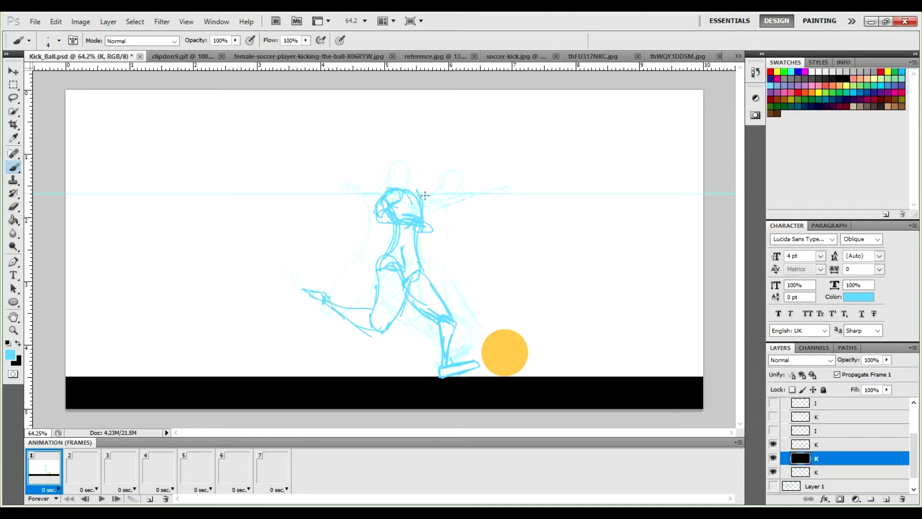
# Step: Draw the head, neck and forward arm, and erase and redraw the upper edge of the planted foot
pyautogui.moveTo(402, 189)
pyautogui.mouseDown()
pyautogui.moveTo(409, 167)
pyautogui.moveTo(418, 186)
pyautogui.moveTo(417, 159)
pyautogui.moveTo(425, 179)
pyautogui.moveTo(404, 172)
pyautogui.moveTo(426, 191)
pyautogui.mouseUp()
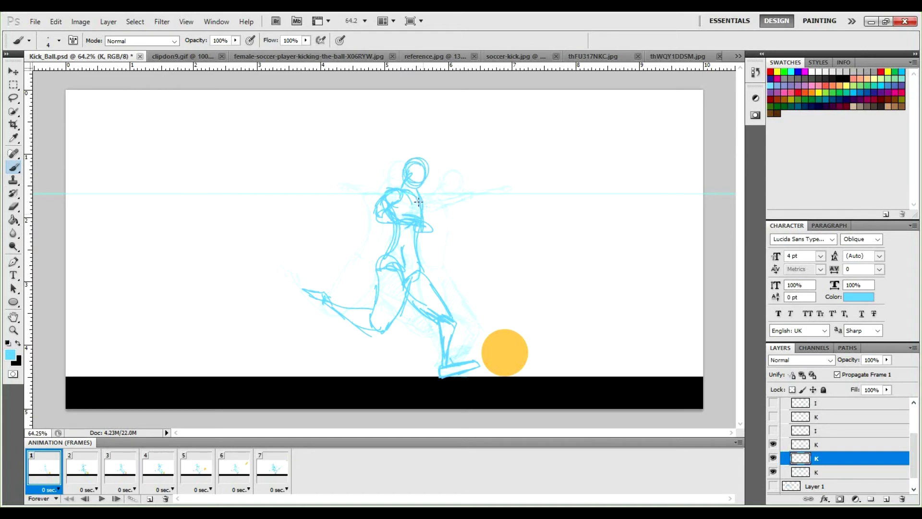
pyautogui.moveTo(431, 197)
pyautogui.mouseDown()
pyautogui.moveTo(419, 194)
pyautogui.moveTo(443, 200)
pyautogui.mouseUp()
pyautogui.press('e')
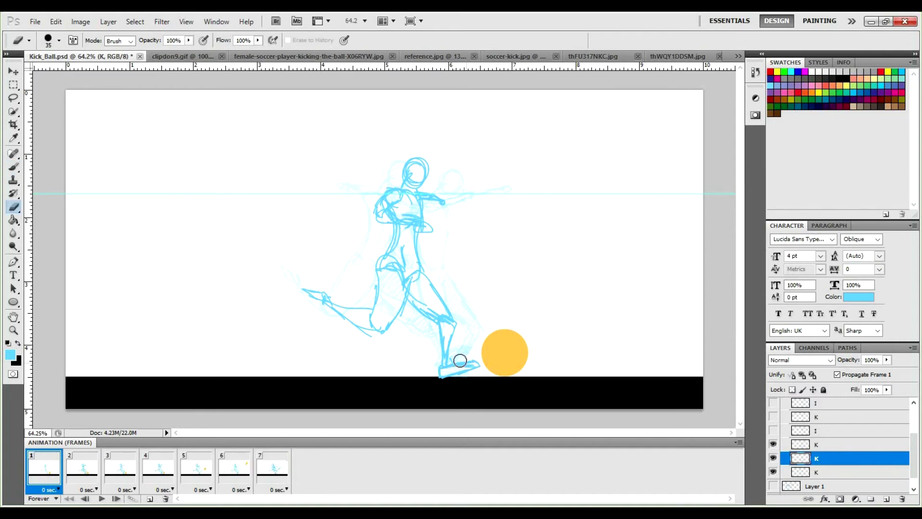
pyautogui.press('b')
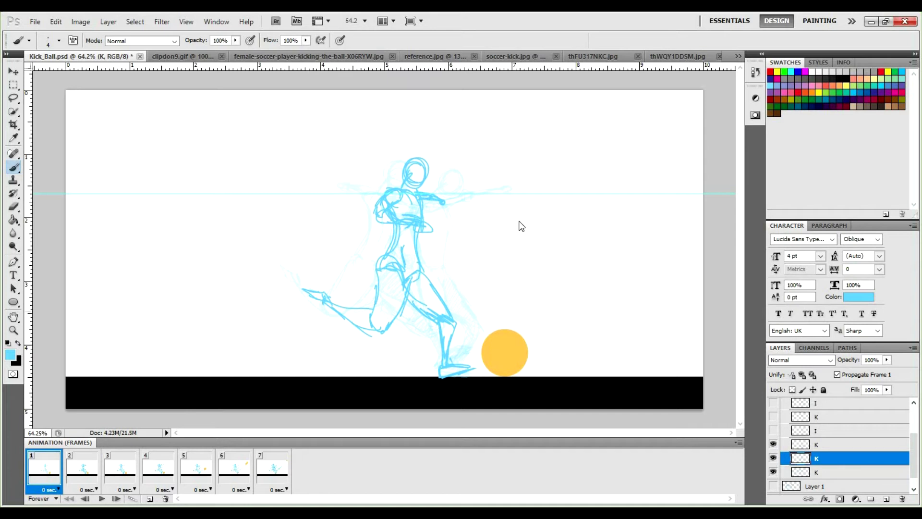
# Step: Examine the run-cycle reference in thFU317NKC.jpg and the kick in clipdon9.gif, and return to Kick_Ball.psd
pyautogui.click(585, 60)
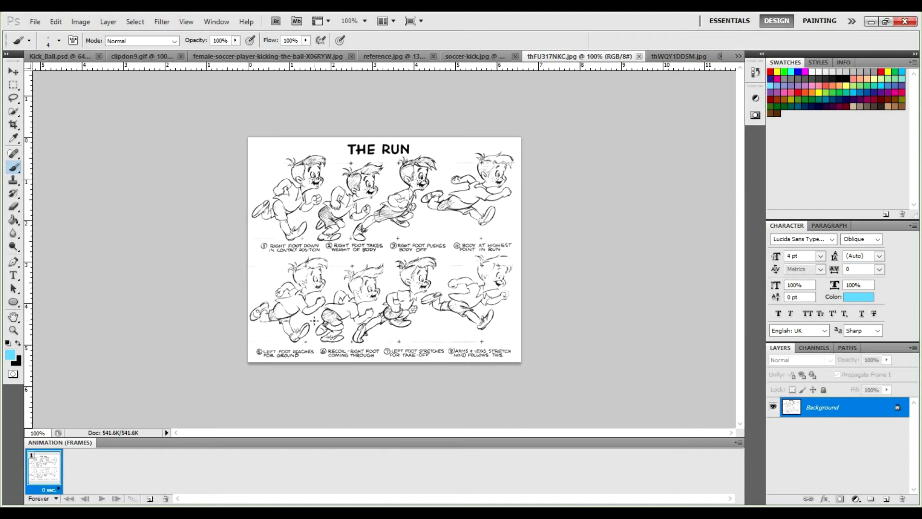
pyautogui.moveTo(147, 56); pyautogui.dragTo(105, 68)
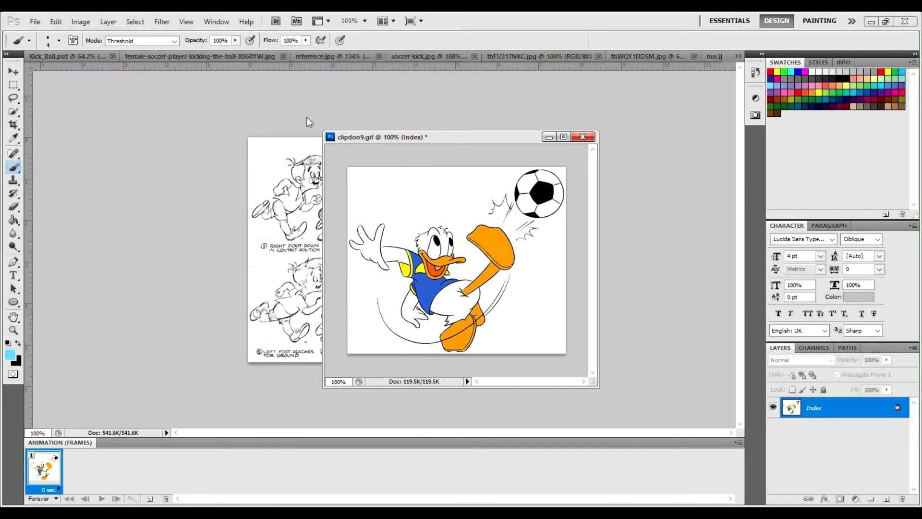
pyautogui.moveTo(189, 51); pyautogui.dragTo(137, 57)
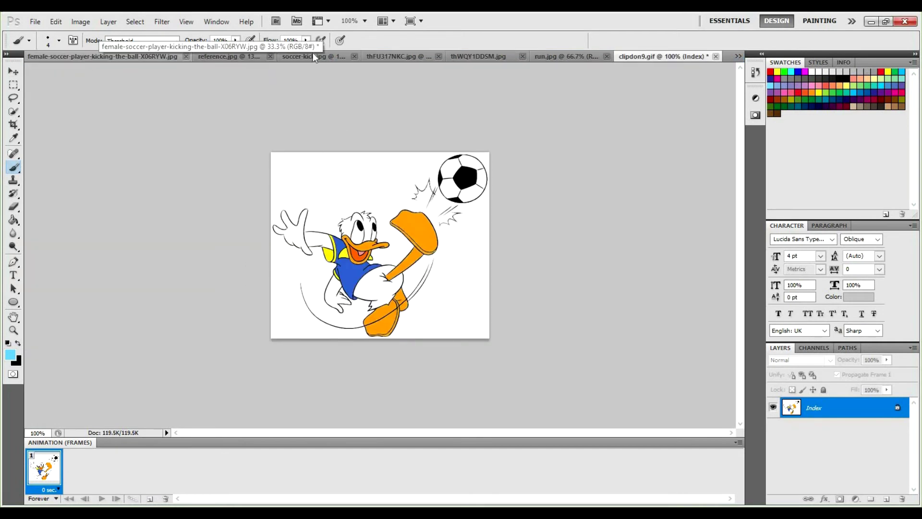
pyautogui.click(738, 57)
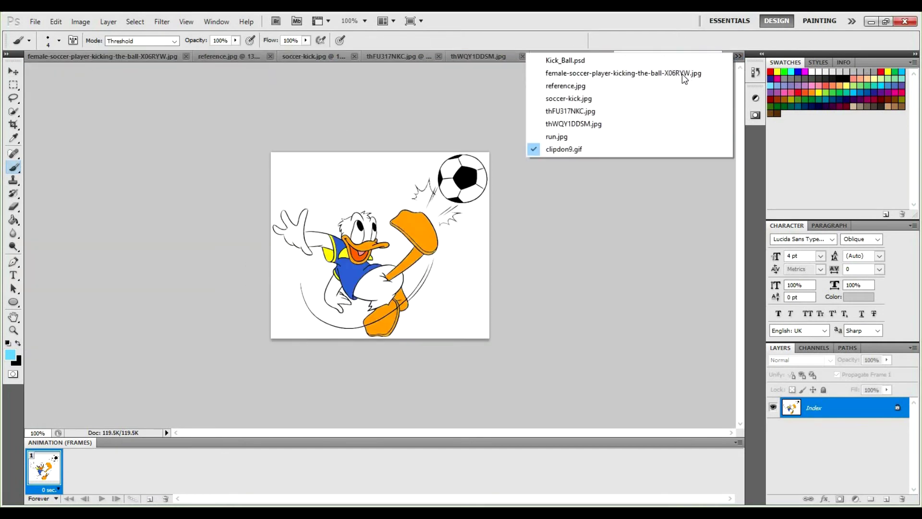
pyautogui.click(673, 64)
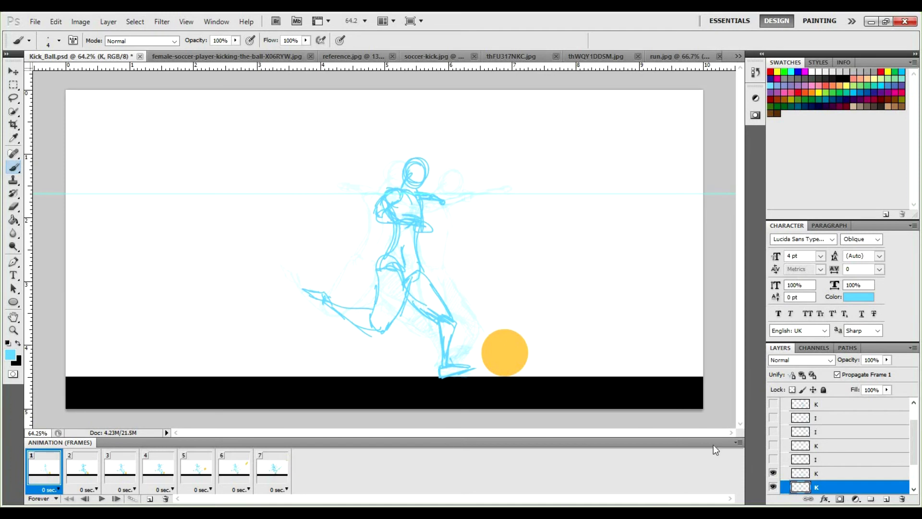
# Step: Hide the in-between pose layer and the faded kicking-pose layer above it in frame 1
pyautogui.moveTo(914, 444); pyautogui.dragTo(914, 461)
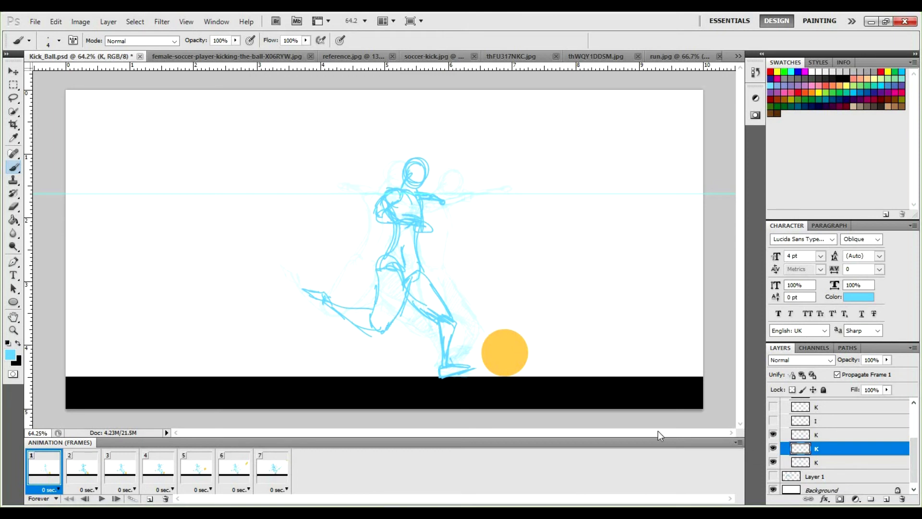
pyautogui.click(773, 448)
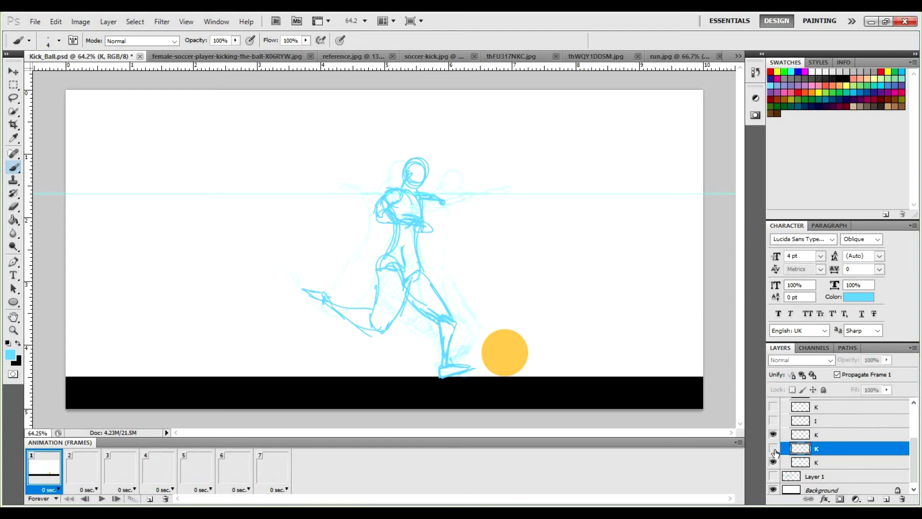
pyautogui.click(774, 448)
pyautogui.click(773, 434)
pyautogui.click(773, 448)
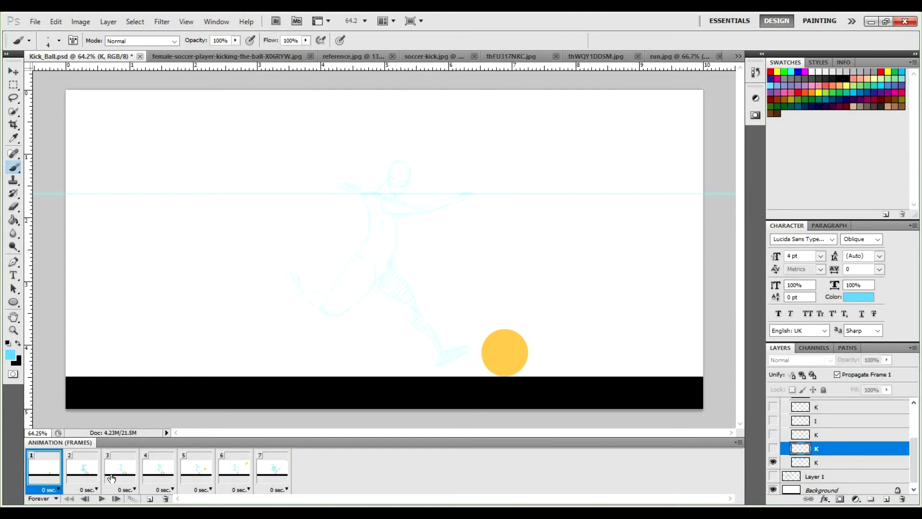
# Step: Hide the starting-pose layer in frames 2 to 7 of the animation
pyautogui.click(93, 475)
pyautogui.click(132, 472)
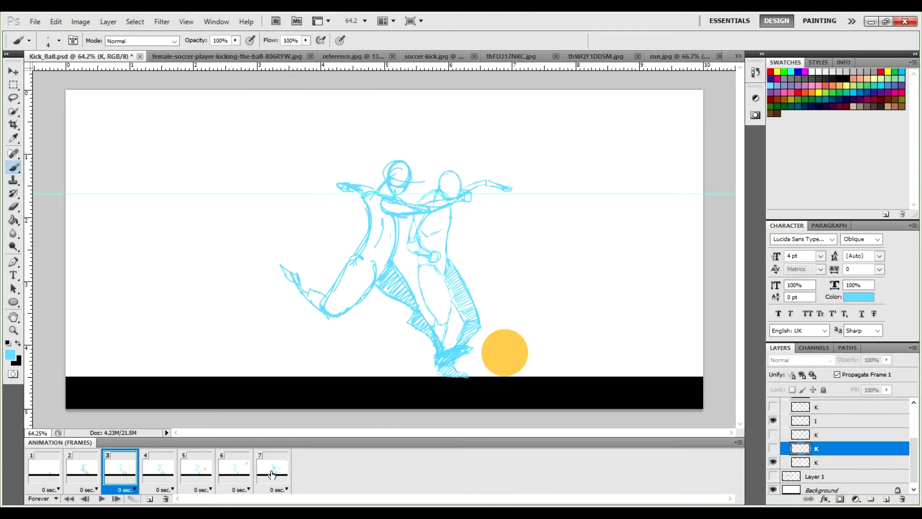
pyautogui.click(85, 473)
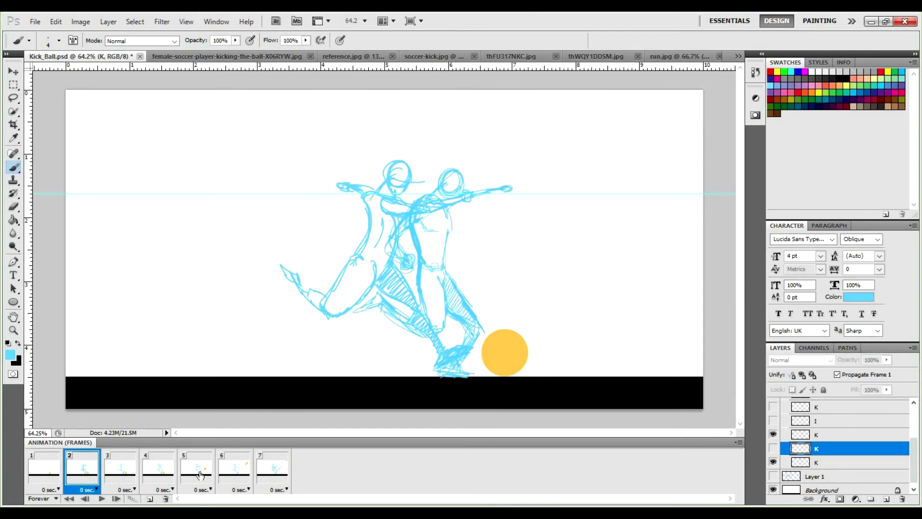
pyautogui.keyDown('shift'); pyautogui.click(283, 474); pyautogui.keyUp('shift')
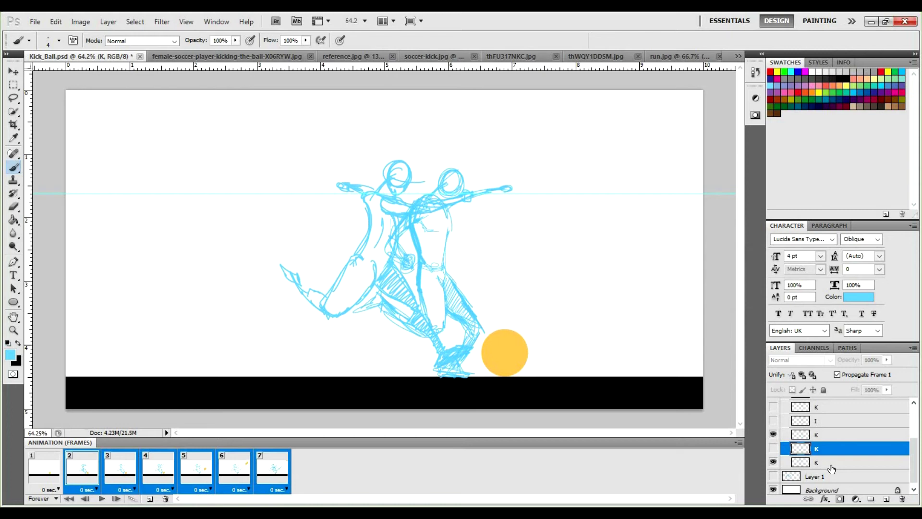
pyautogui.click(773, 462)
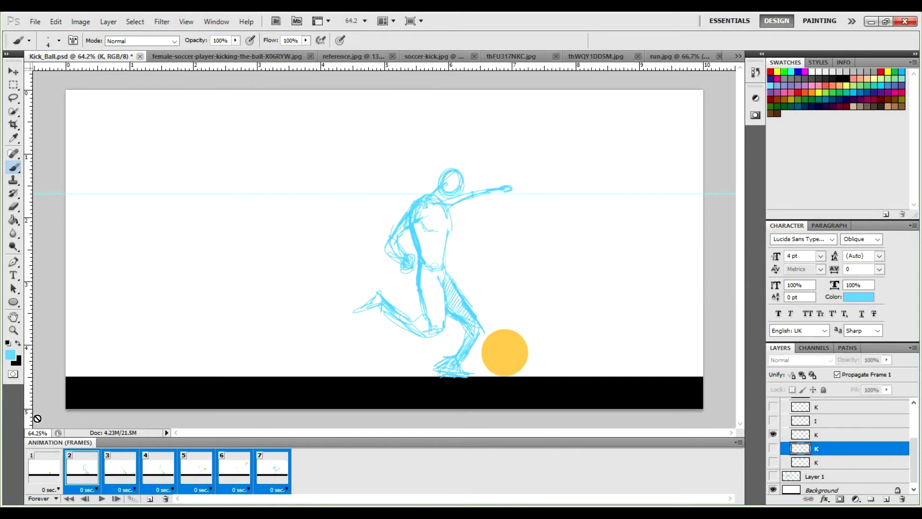
# Step: Restore the starting-pose layer's opacity to 100% in frame 1 and add a new frame after it
pyautogui.click(54, 481)
pyautogui.click(806, 463)
pyautogui.click(886, 359)
pyautogui.moveTo(878, 374); pyautogui.dragTo(915, 374)
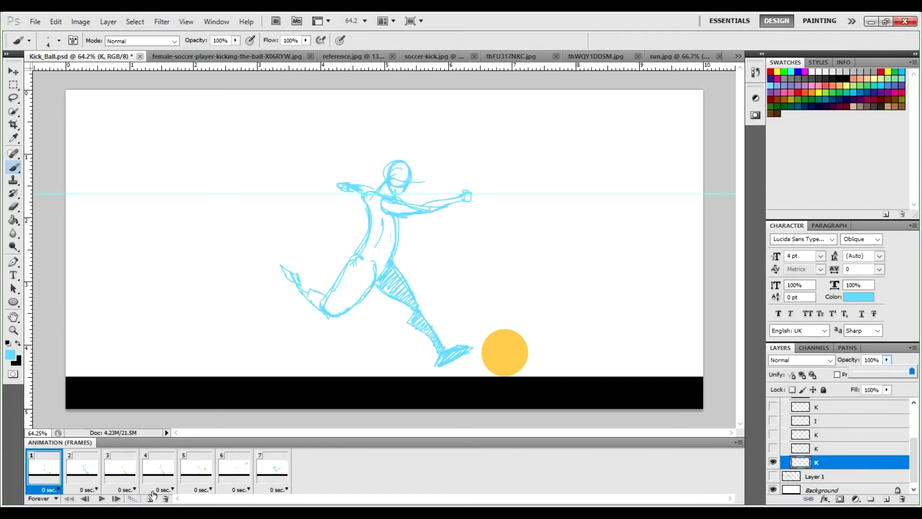
pyautogui.click(738, 442)
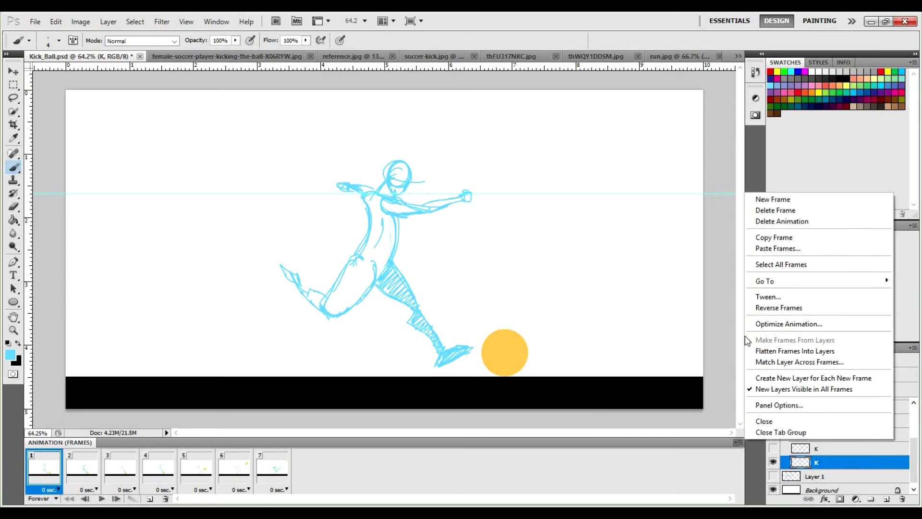
pyautogui.click(789, 198)
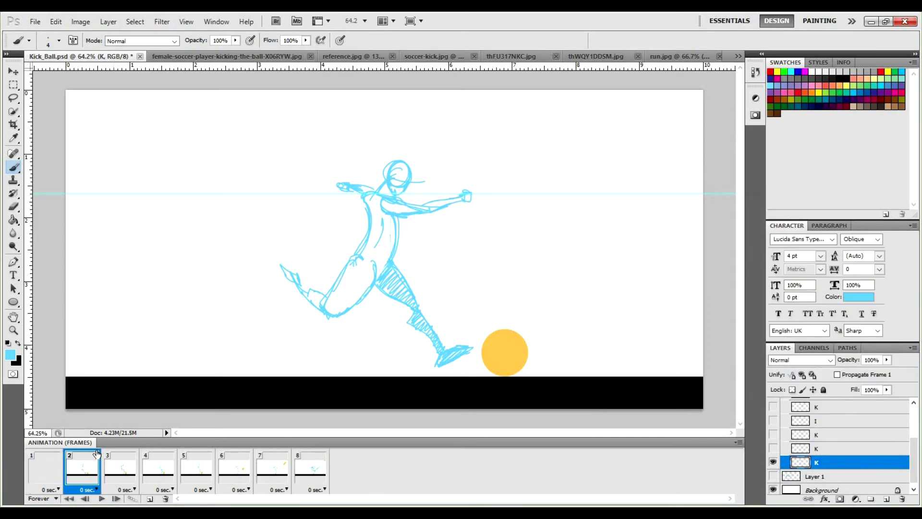
# Step: In frame 2, hide the starting-pose layer, show the pose layer directly above it, and check the frames that follow
pyautogui.click(773, 462)
pyautogui.click(773, 449)
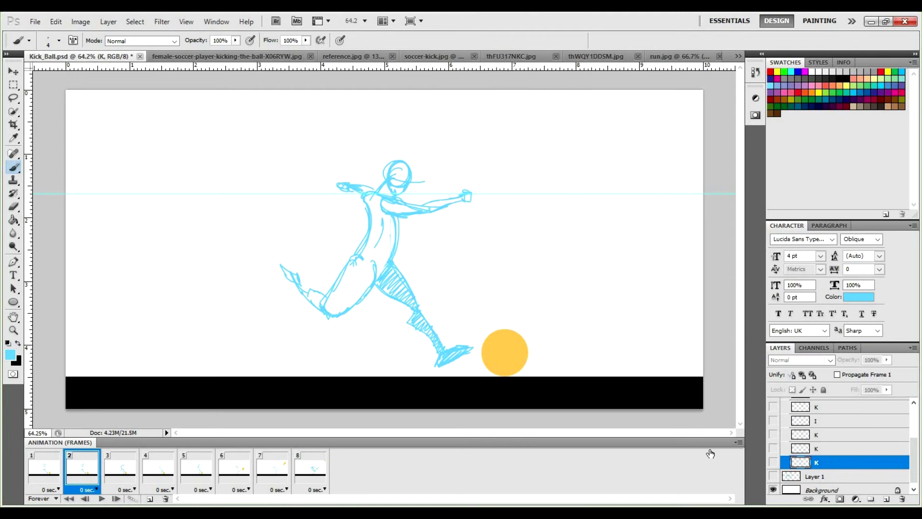
pyautogui.click(129, 472)
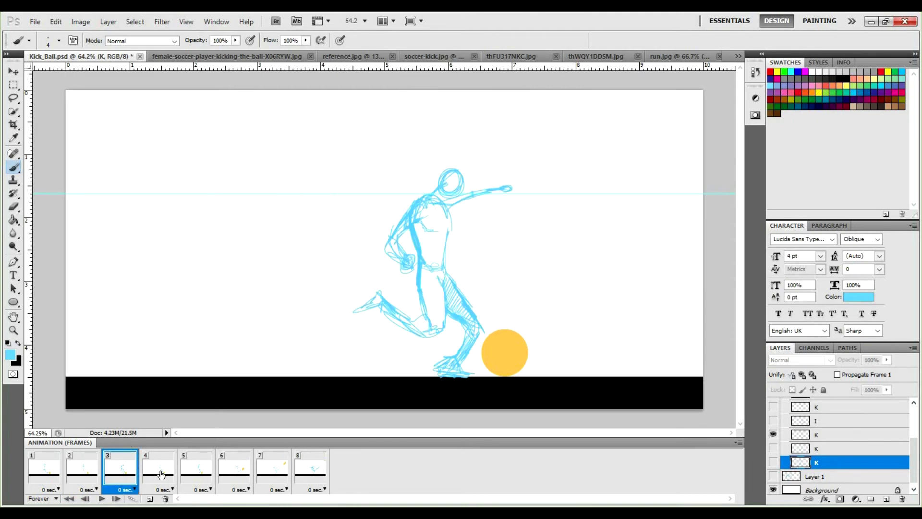
pyautogui.click(163, 473)
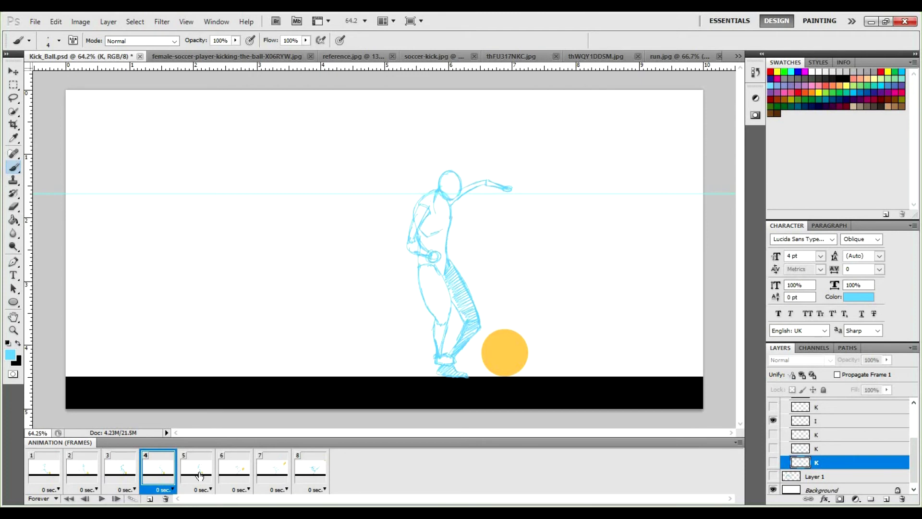
pyautogui.click(209, 475)
pyautogui.click(238, 474)
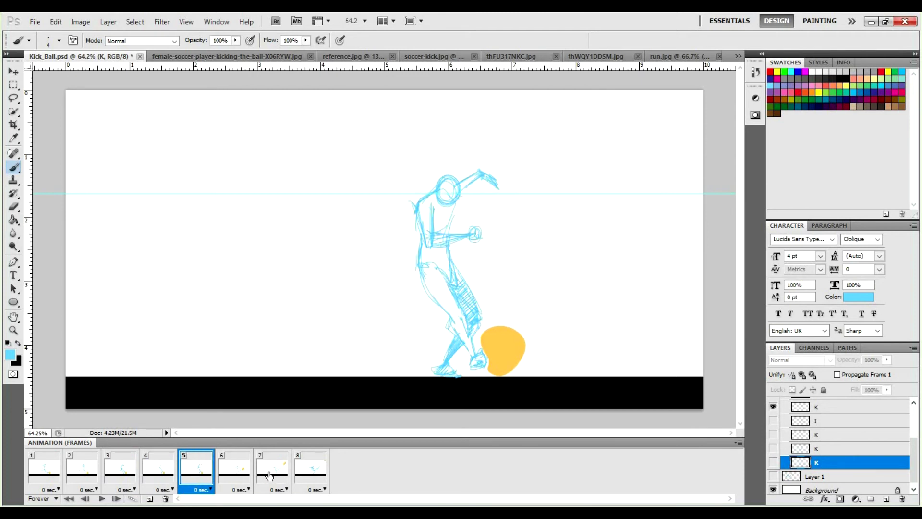
pyautogui.click(276, 472)
pyautogui.click(310, 473)
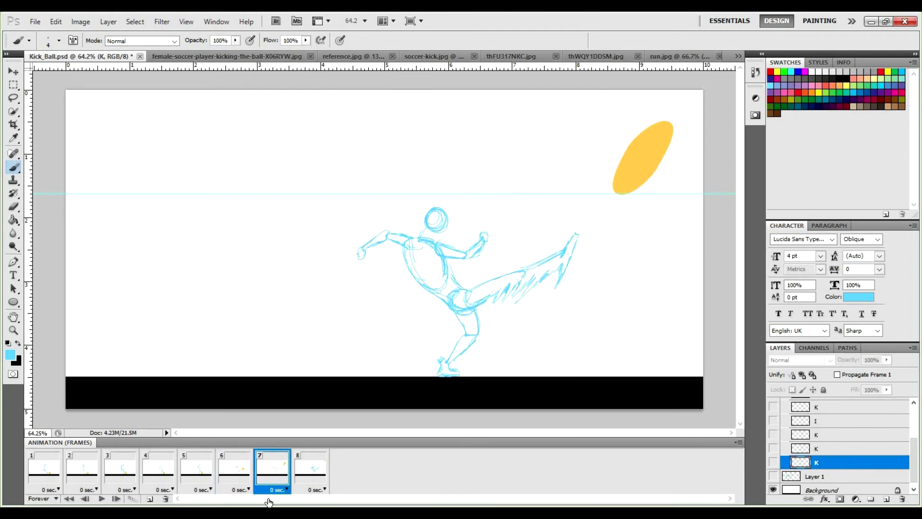
# Step: Insert a new frame after frame 1 and add a new empty layer above the starting-pose layer
pyautogui.click(48, 490)
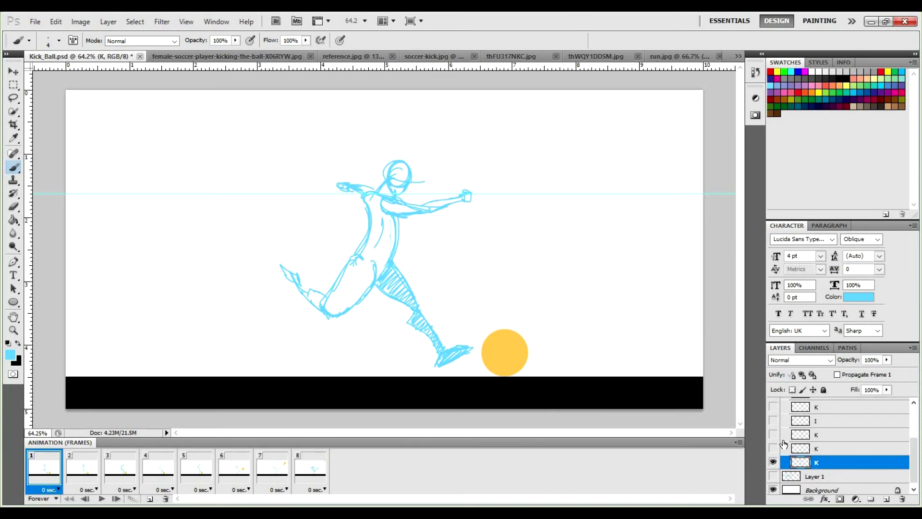
pyautogui.click(738, 442)
pyautogui.click(758, 199)
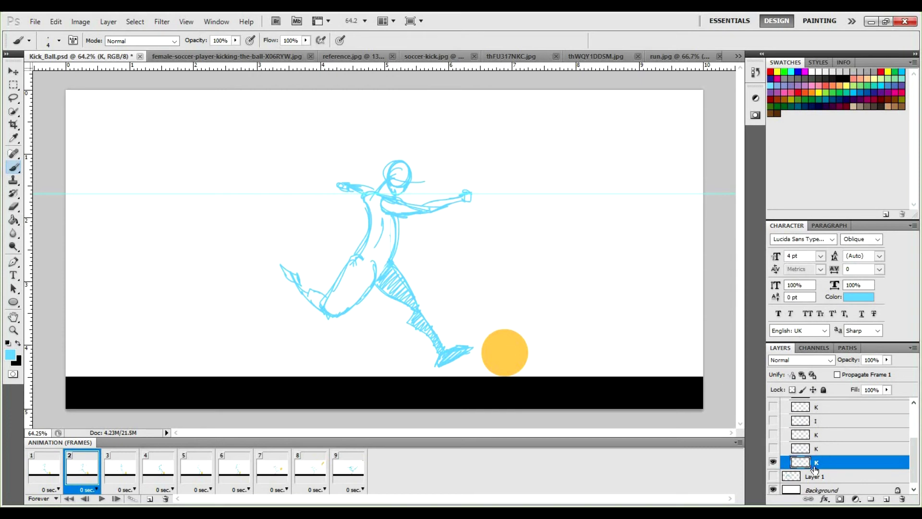
pyautogui.click(886, 501)
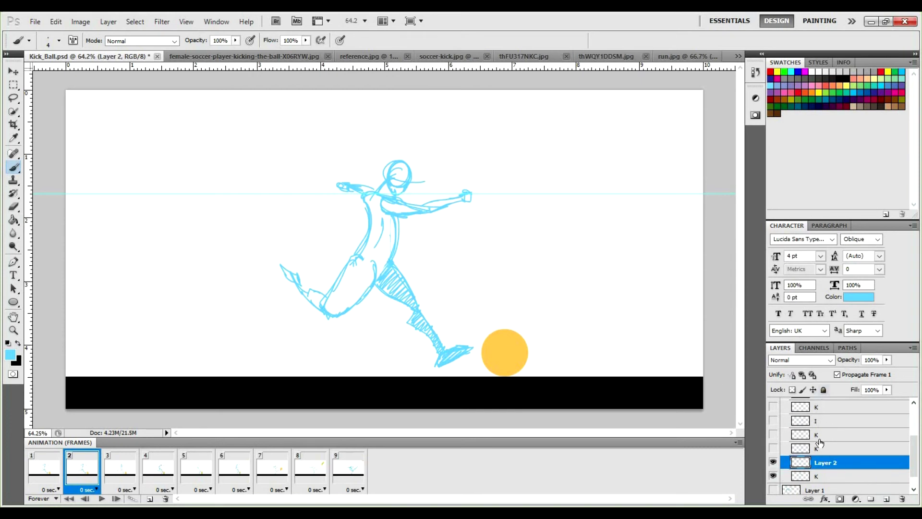
# Step: Fade the starting-pose layer to 17% opacity in frame 2 and make Layer 2 the active layer
pyautogui.hotkey('alt', '[')
pyautogui.moveTo(886, 361); pyautogui.dragTo(838, 367)
pyautogui.click(818, 464)
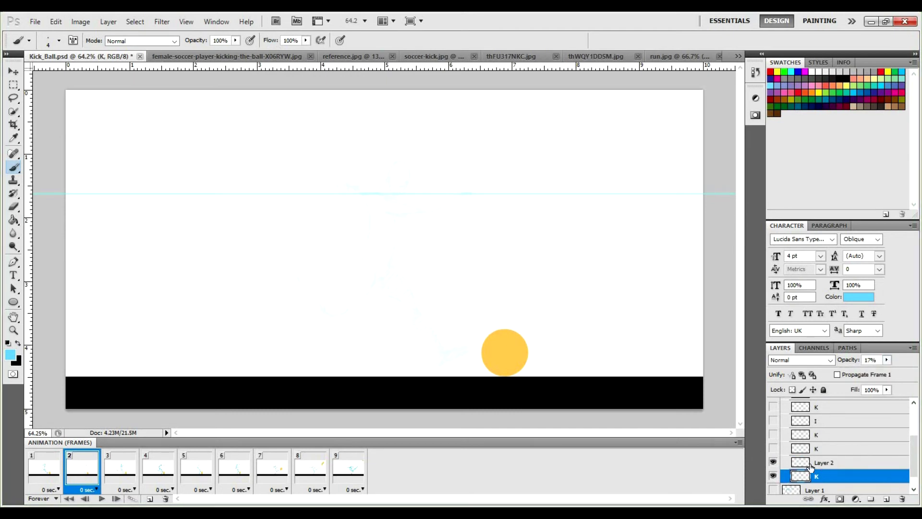
pyautogui.hotkey('alt', ']')
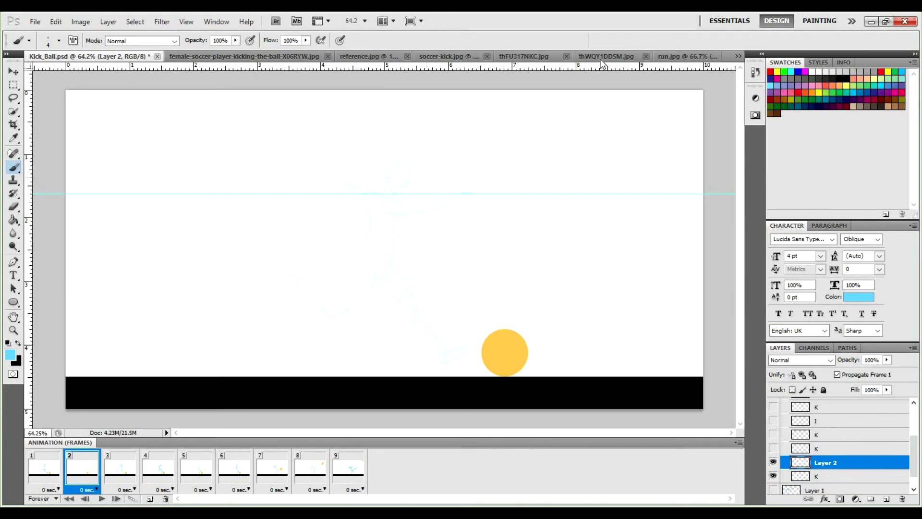
# Step: Examine the run-cycle reference in thFU317NKC.jpg and return to Kick_Ball.psd
pyautogui.click(512, 59)
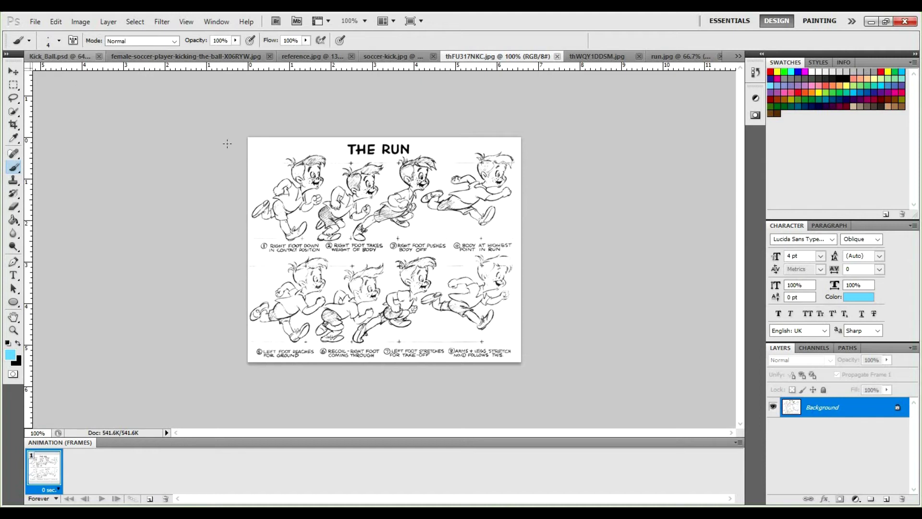
pyautogui.hotkey('ctrl', 'Tab')
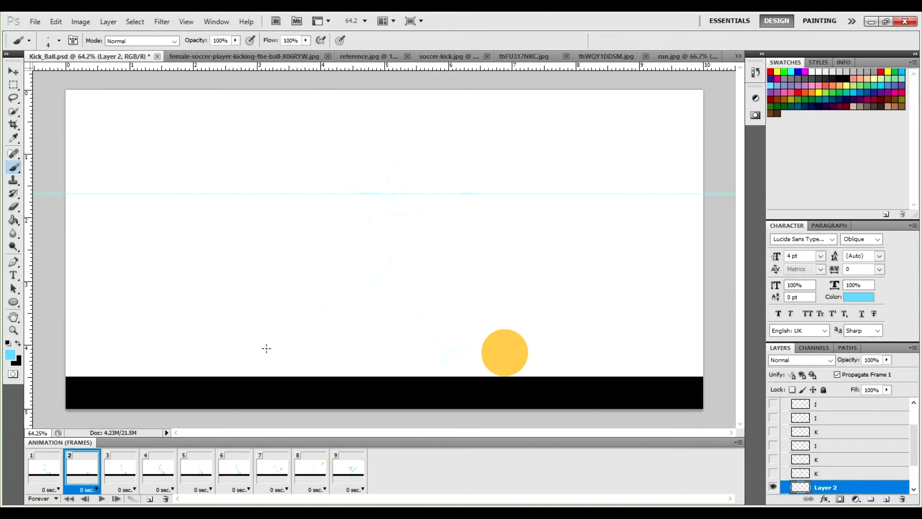
pyautogui.moveTo(234, 369); pyautogui.dragTo(247, 377)
pyautogui.press('e')
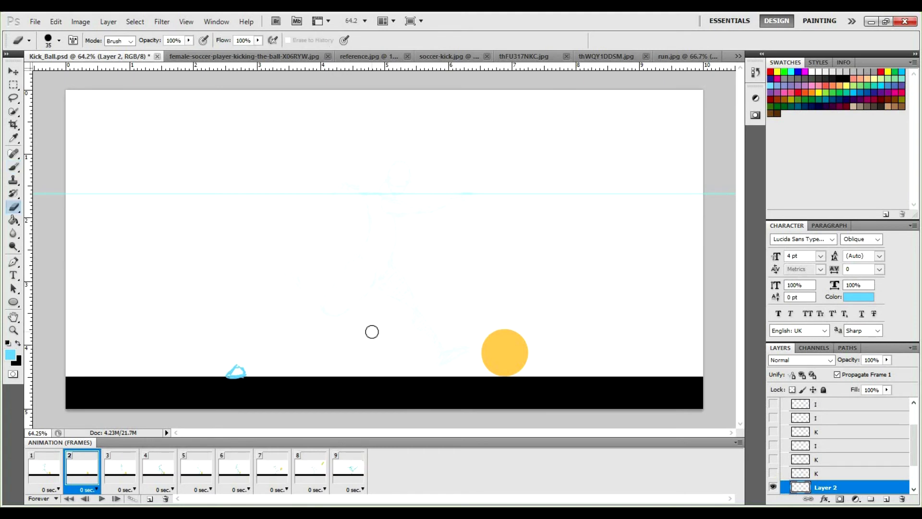
pyautogui.moveTo(236, 374); pyautogui.dragTo(246, 371)
pyautogui.press('b')
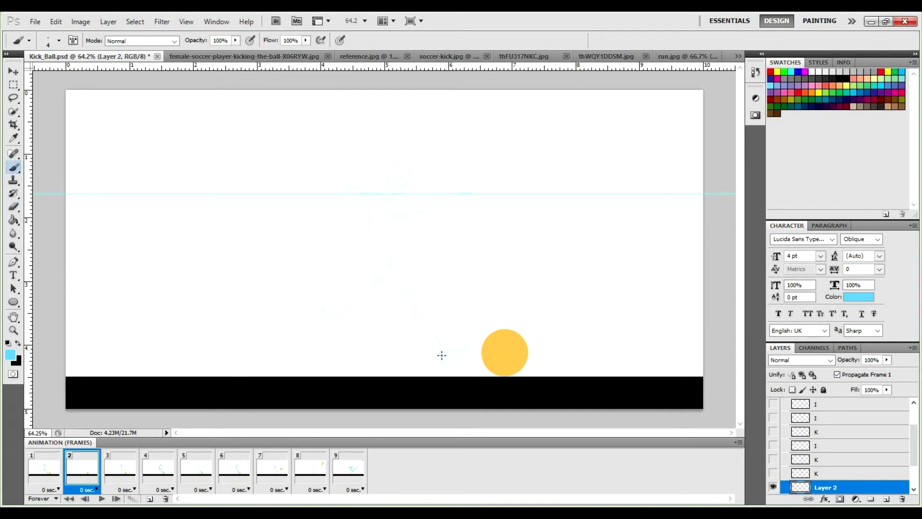
# Step: Sketch a leg with foot, calf and rounded thigh on Layer 2, tracing the faded figure's front leg
pyautogui.moveTo(452, 347)
pyautogui.mouseDown()
pyautogui.moveTo(434, 355)
pyautogui.moveTo(467, 350)
pyautogui.moveTo(455, 346)
pyautogui.mouseUp()
pyautogui.moveTo(416, 309)
pyautogui.mouseDown()
pyautogui.moveTo(406, 320)
pyautogui.moveTo(424, 335)
pyautogui.moveTo(423, 313)
pyautogui.moveTo(389, 260)
pyautogui.moveTo(418, 309)
pyautogui.mouseUp()
pyautogui.moveTo(395, 257); pyautogui.dragTo(375, 275)
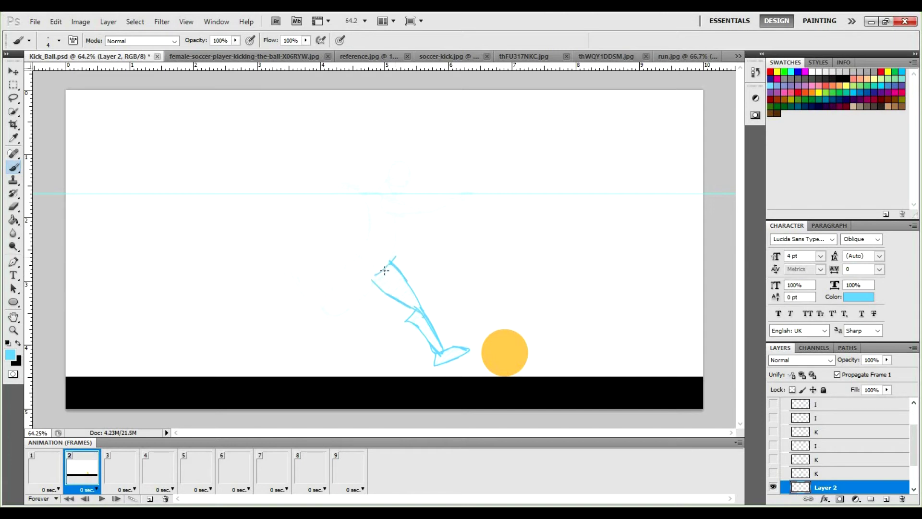
pyautogui.hotkey('ctrl', 'z')
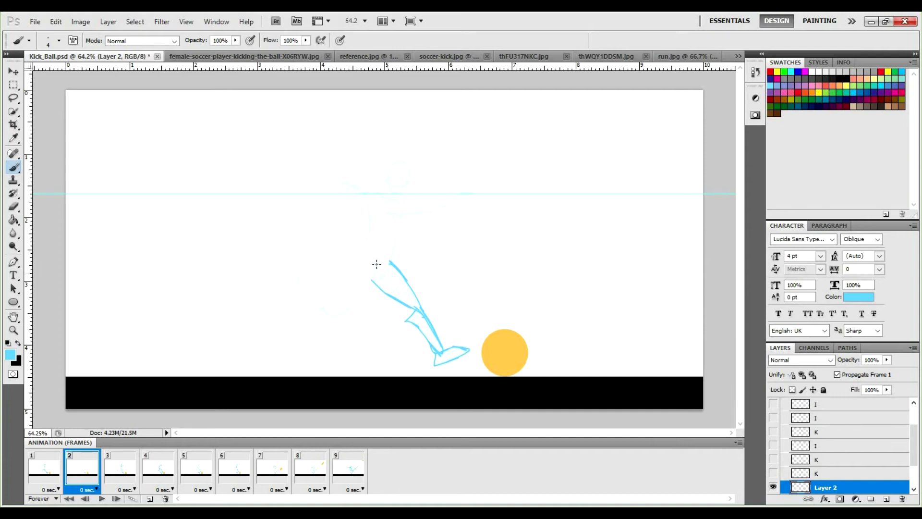
pyautogui.moveTo(372, 281); pyautogui.dragTo(394, 265)
# Step: Move the sketched leg well behind the faded figure and rotate it about 84° into a rear push-off leg at ground level
pyautogui.press('v')
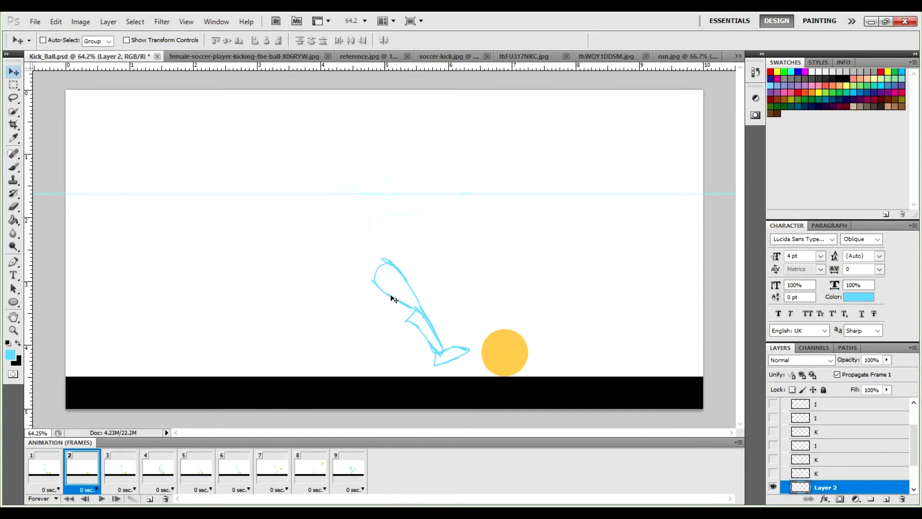
pyautogui.moveTo(311, 318)
pyautogui.mouseDown()
pyautogui.moveTo(255, 304)
pyautogui.moveTo(263, 292)
pyautogui.mouseUp()
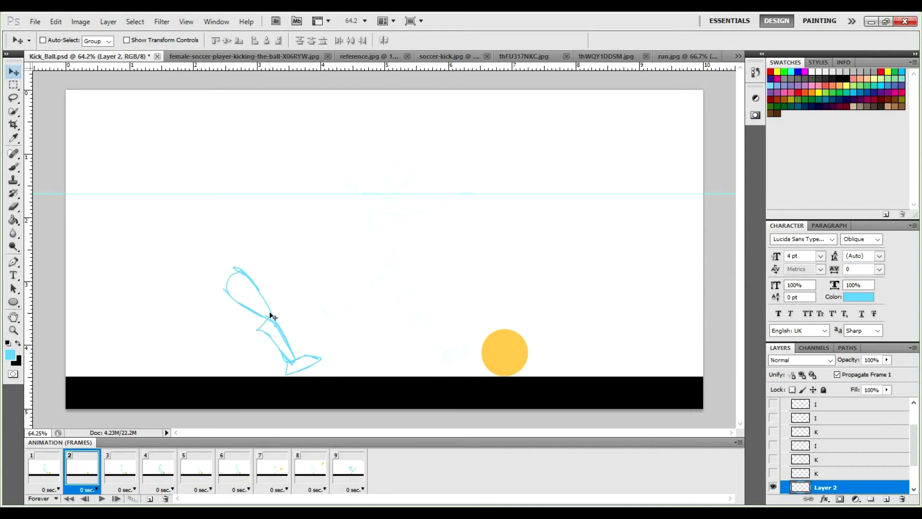
pyautogui.hotkey('ctrl', 't')
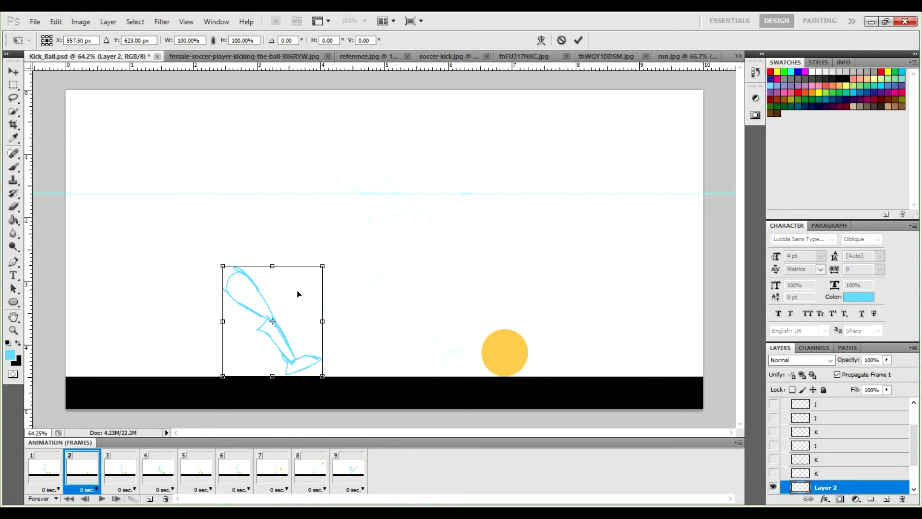
pyautogui.moveTo(355, 265)
pyautogui.mouseDown()
pyautogui.moveTo(360, 315)
pyautogui.moveTo(331, 359)
pyautogui.mouseUp()
pyautogui.moveTo(301, 319)
pyautogui.mouseDown()
pyautogui.moveTo(337, 323)
pyautogui.moveTo(330, 330)
pyautogui.mouseUp()
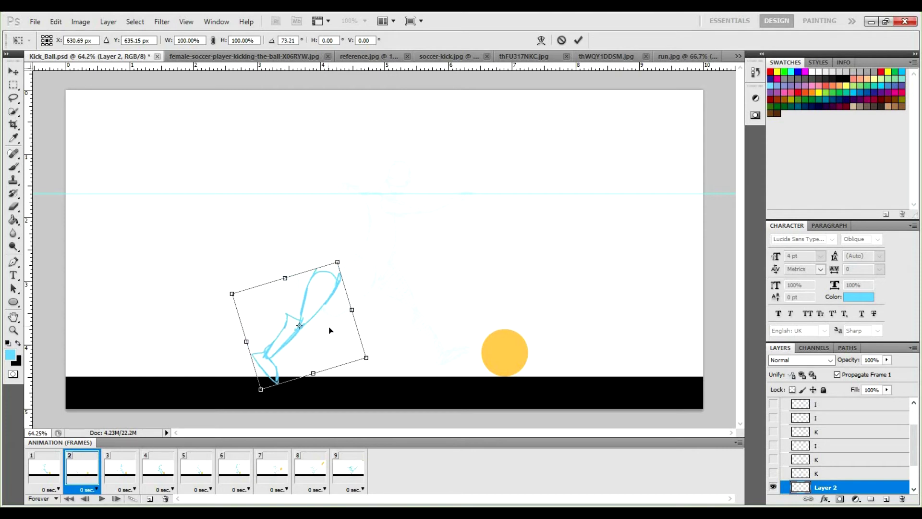
pyautogui.moveTo(378, 294); pyautogui.dragTo(391, 299)
pyautogui.moveTo(338, 321); pyautogui.dragTo(337, 320)
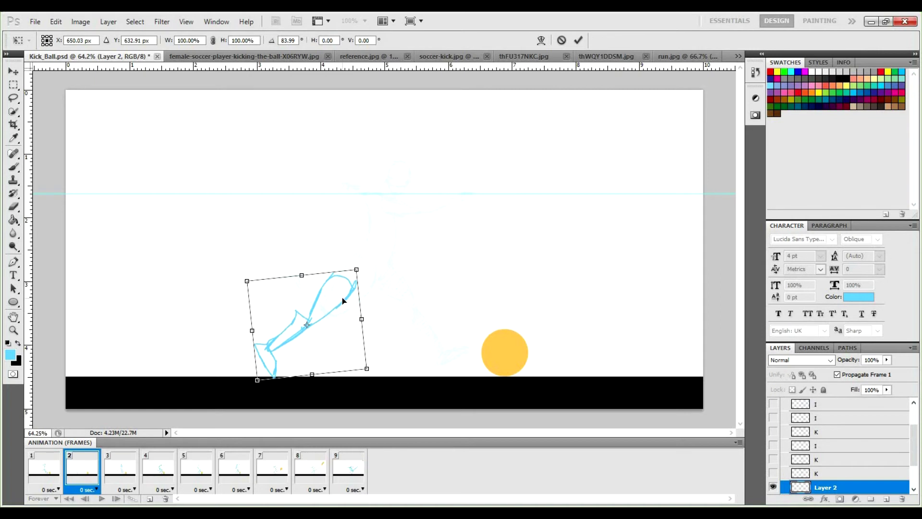
pyautogui.moveTo(304, 301)
pyautogui.mouseDown()
pyautogui.moveTo(324, 284)
pyautogui.moveTo(294, 288)
pyautogui.moveTo(256, 315)
pyautogui.moveTo(257, 307)
pyautogui.mouseUp()
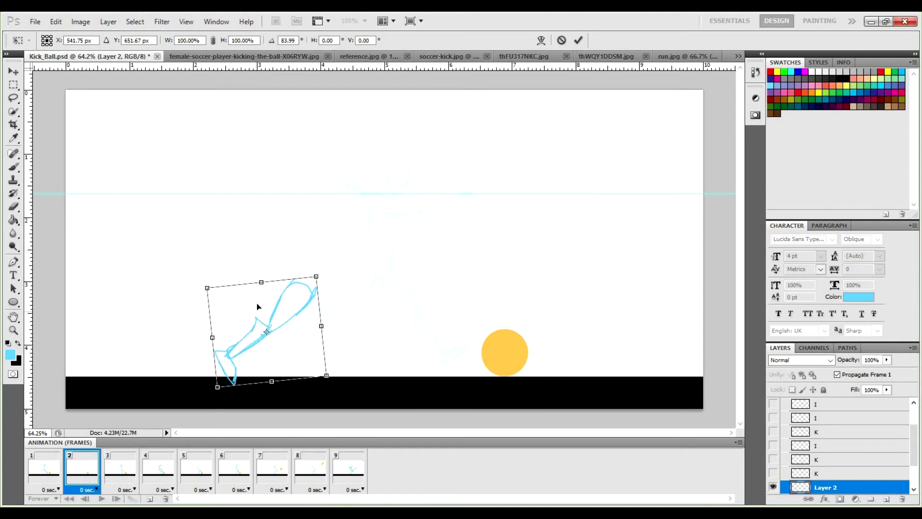
pyautogui.press('Return')
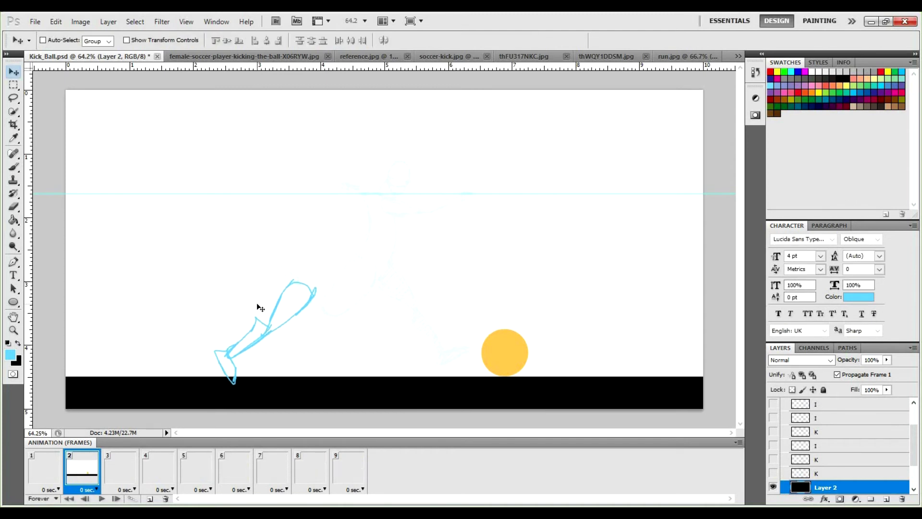
# Step: Erase the rear leg's foot below the ground line, redraw it flat on the ground, and reinforce the calf and thigh outlines
pyautogui.press('e')
pyautogui.moveTo(216, 391)
pyautogui.mouseDown()
pyautogui.moveTo(249, 385)
pyautogui.moveTo(228, 386)
pyautogui.moveTo(222, 372)
pyautogui.moveTo(202, 379)
pyautogui.moveTo(219, 387)
pyautogui.mouseUp()
pyautogui.press('b')
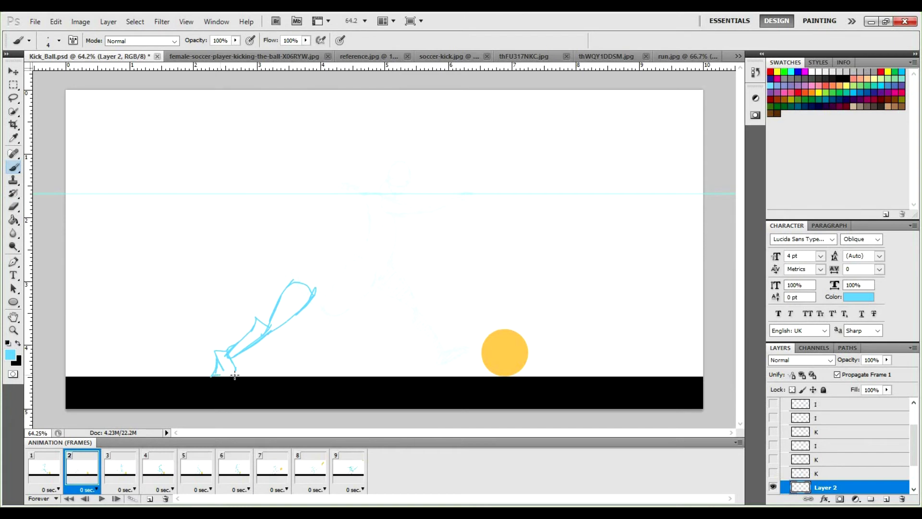
pyautogui.moveTo(222, 377); pyautogui.dragTo(240, 375)
pyautogui.moveTo(230, 349)
pyautogui.mouseDown()
pyautogui.moveTo(255, 323)
pyautogui.moveTo(272, 326)
pyautogui.moveTo(268, 319)
pyautogui.mouseUp()
pyautogui.moveTo(296, 283)
pyautogui.mouseDown()
pyautogui.moveTo(314, 274)
pyautogui.moveTo(315, 294)
pyautogui.mouseUp()
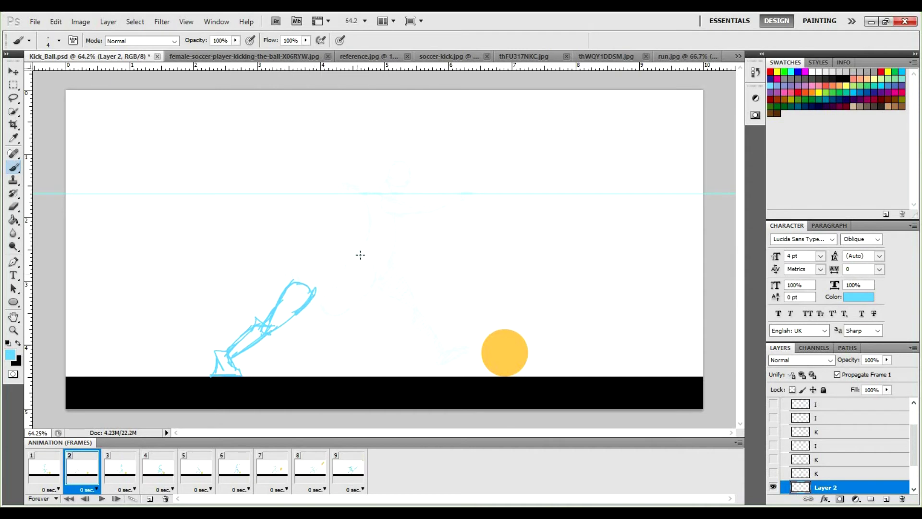
# Step: Trace the faded figure's front leg again, lasso the new sketch, and move it so its thigh meets the rear leg's
pyautogui.moveTo(390, 260)
pyautogui.mouseDown()
pyautogui.moveTo(377, 285)
pyautogui.moveTo(413, 313)
pyautogui.mouseUp()
pyautogui.moveTo(391, 264)
pyautogui.mouseDown()
pyautogui.moveTo(397, 299)
pyautogui.moveTo(414, 310)
pyautogui.moveTo(407, 319)
pyautogui.moveTo(432, 338)
pyautogui.moveTo(435, 362)
pyautogui.moveTo(465, 355)
pyautogui.moveTo(468, 346)
pyautogui.moveTo(445, 351)
pyautogui.moveTo(421, 309)
pyautogui.mouseUp()
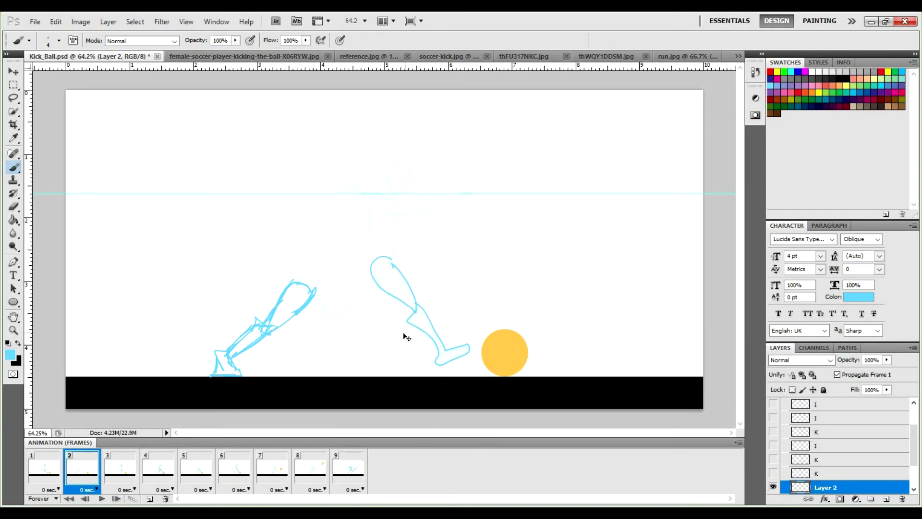
pyautogui.hotkey('ctrl', 't')
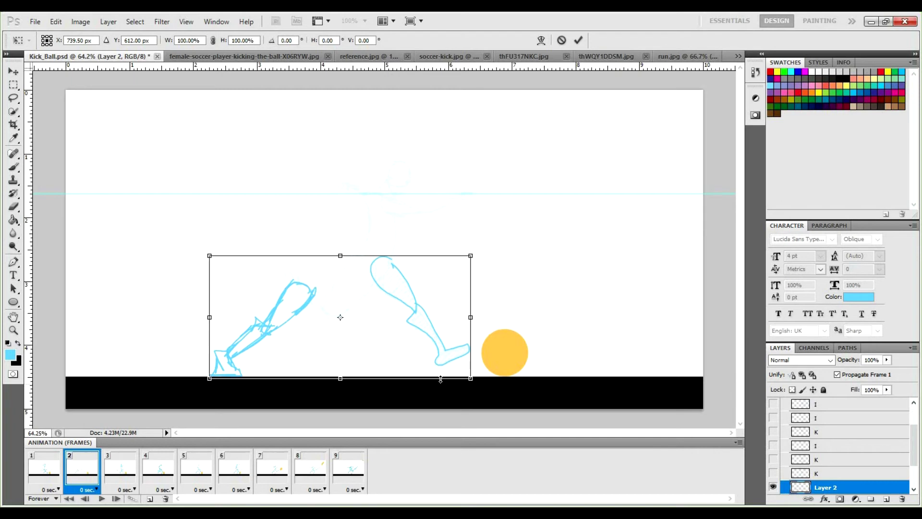
pyautogui.press('b')
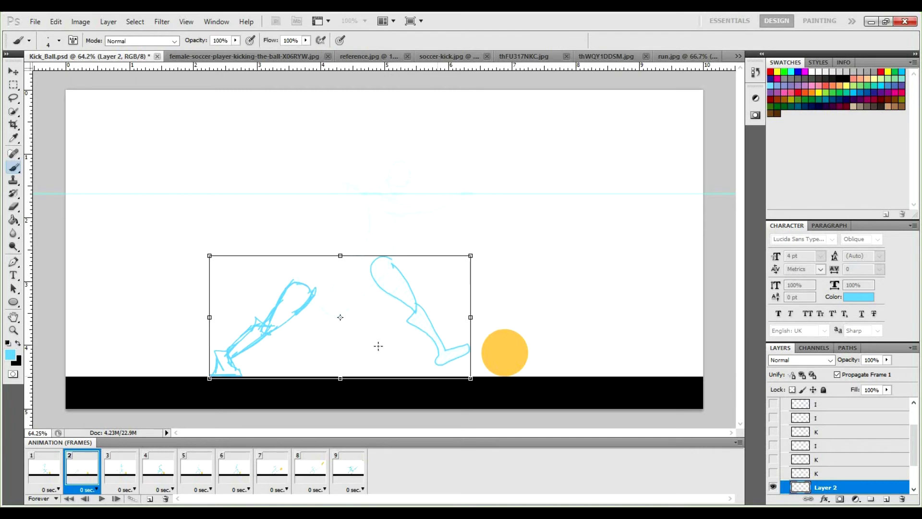
pyautogui.press('l')
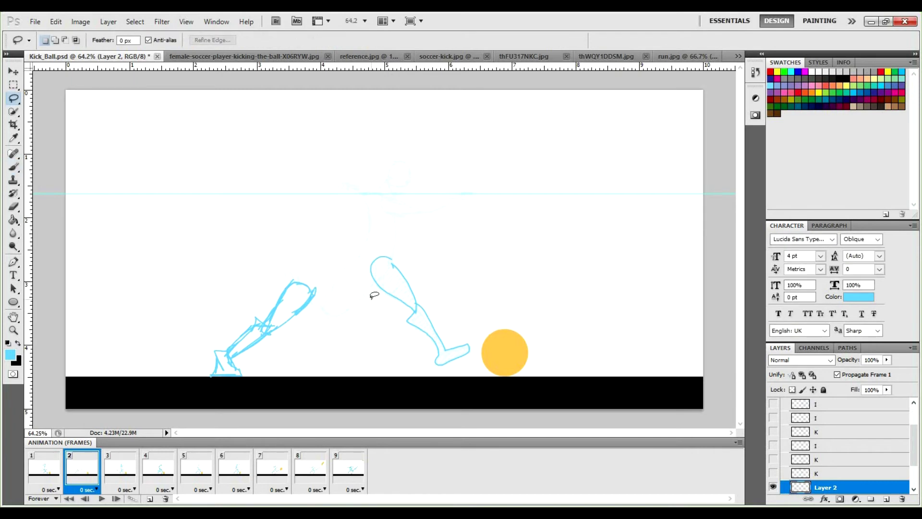
pyautogui.moveTo(410, 238)
pyautogui.mouseDown()
pyautogui.moveTo(369, 242)
pyautogui.moveTo(382, 337)
pyautogui.moveTo(429, 374)
pyautogui.moveTo(492, 341)
pyautogui.moveTo(429, 279)
pyautogui.moveTo(389, 321)
pyautogui.mouseUp()
pyautogui.press('v')
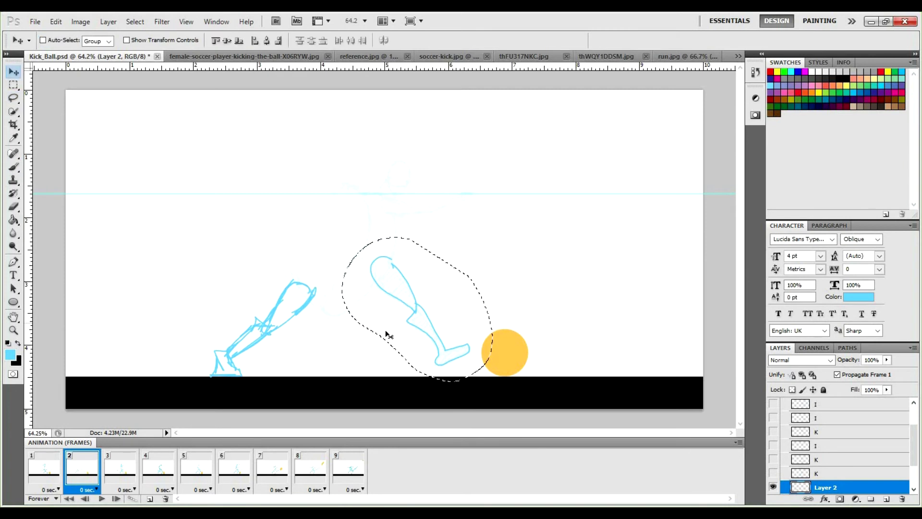
pyautogui.moveTo(427, 325)
pyautogui.mouseDown()
pyautogui.moveTo(347, 339)
pyautogui.moveTo(366, 333)
pyautogui.mouseUp()
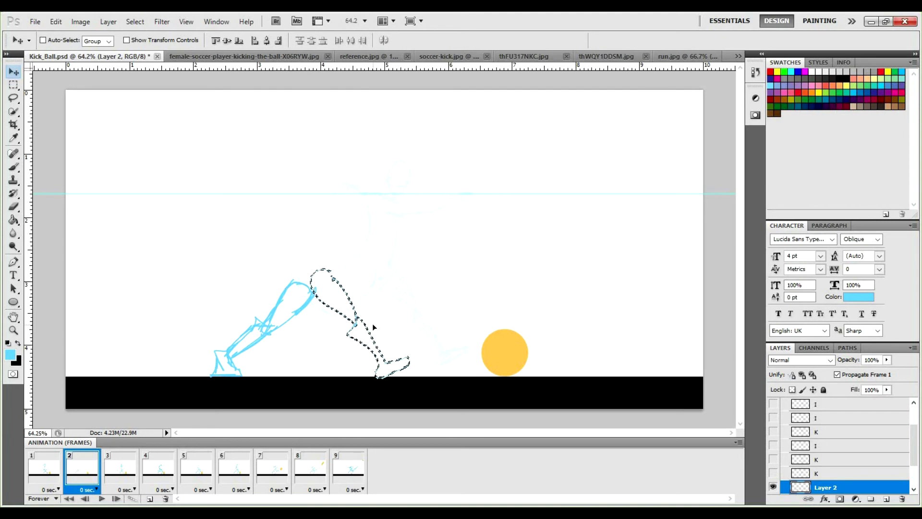
# Step: Rotate the selected front leg about 49° counter-clockwise around a pivot at its hip, raising it forward
pyautogui.hotkey('ctrl', 't')
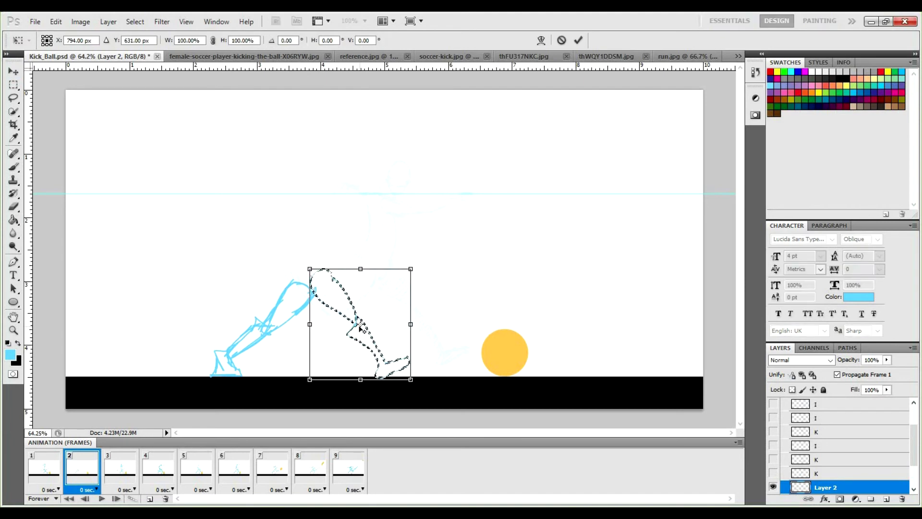
pyautogui.moveTo(357, 317); pyautogui.dragTo(324, 285)
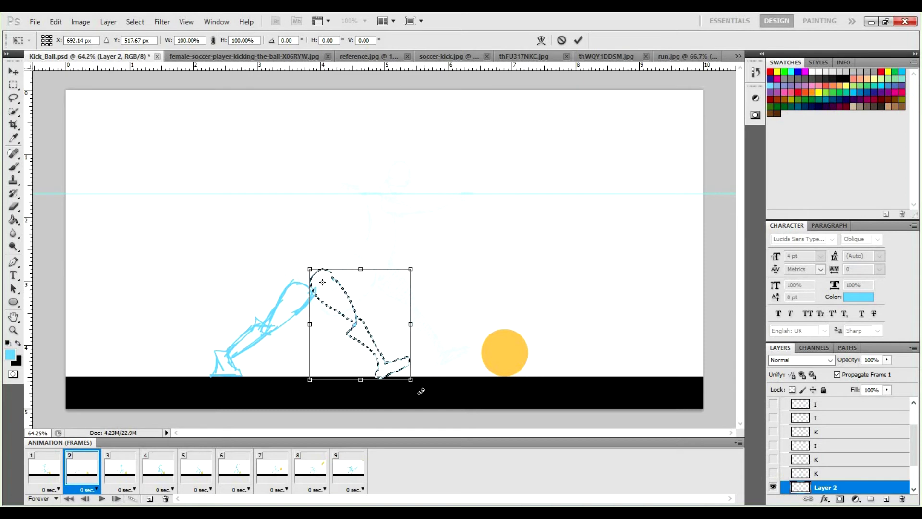
pyautogui.moveTo(445, 333); pyautogui.dragTo(436, 255)
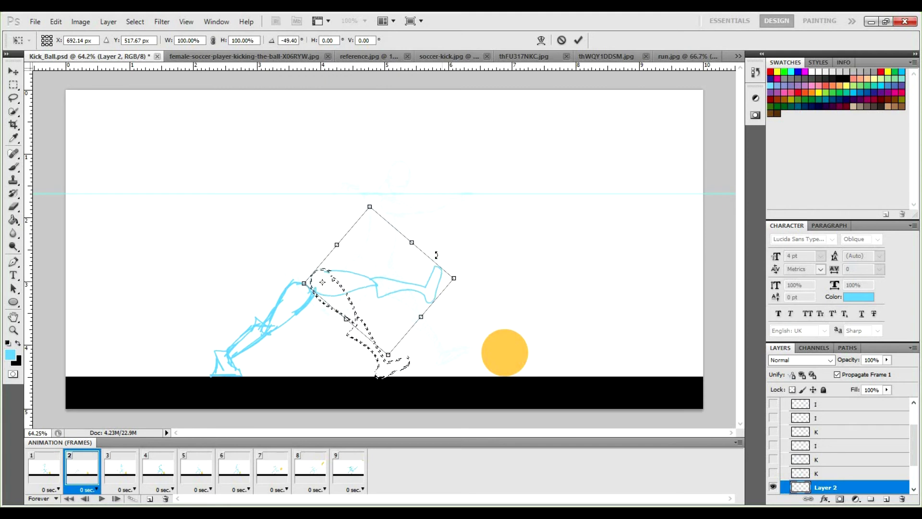
pyautogui.press('Escape')
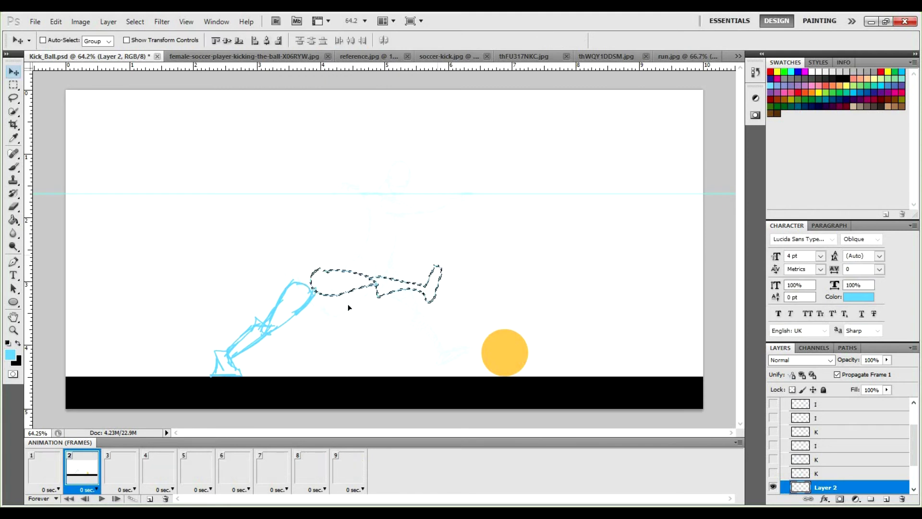
# Step: Lasso the front leg's calf and foot and rotate them about 125° clockwise around a pivot at the knee, folding them under the thigh
pyautogui.press('l')
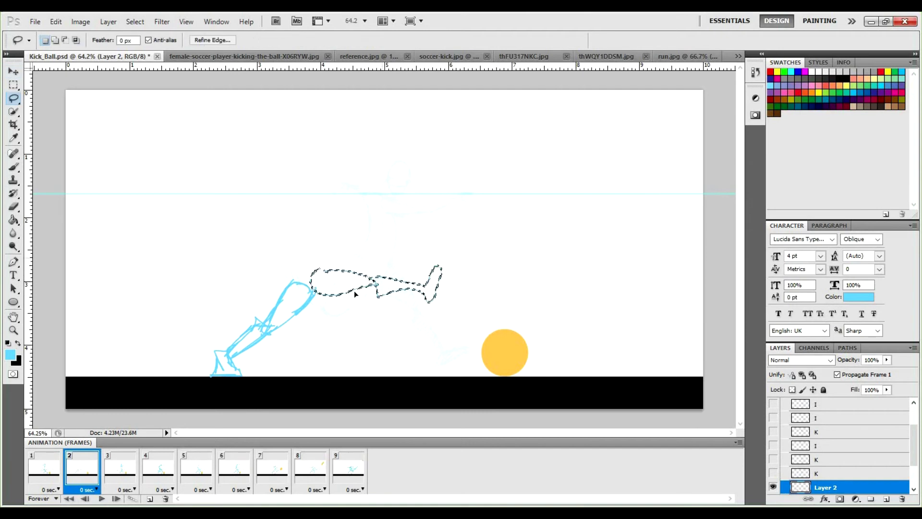
pyautogui.click(374, 263)
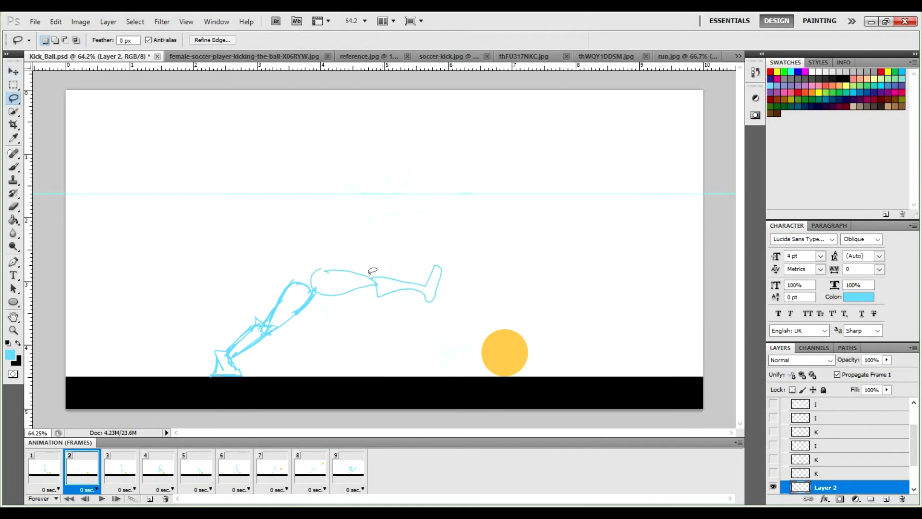
pyautogui.moveTo(374, 262)
pyautogui.mouseDown()
pyautogui.moveTo(422, 327)
pyautogui.moveTo(431, 235)
pyautogui.mouseUp()
pyautogui.hotkey('ctrl', 't')
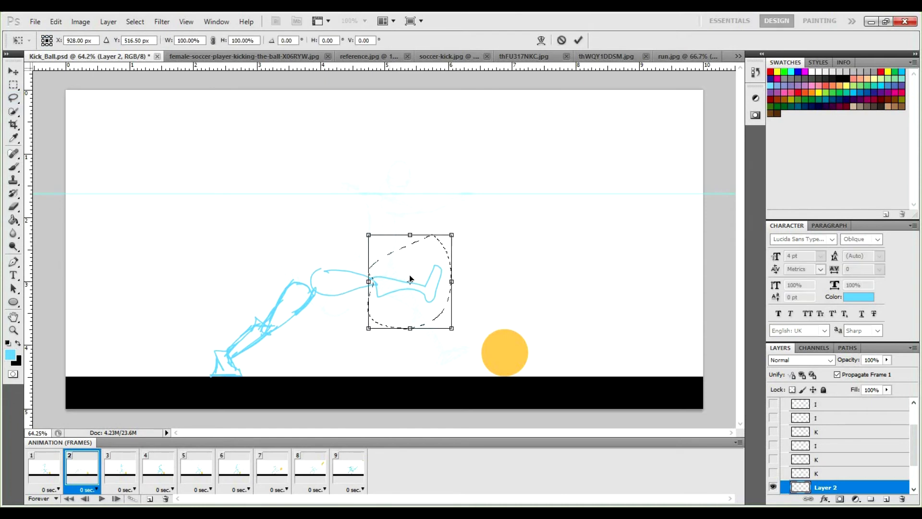
pyautogui.moveTo(411, 281); pyautogui.dragTo(376, 283)
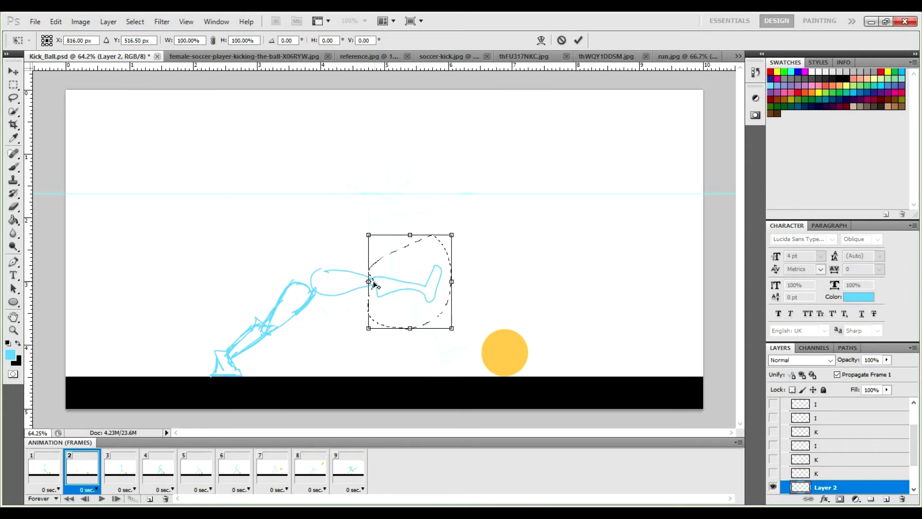
pyautogui.moveTo(448, 340); pyautogui.dragTo(315, 363)
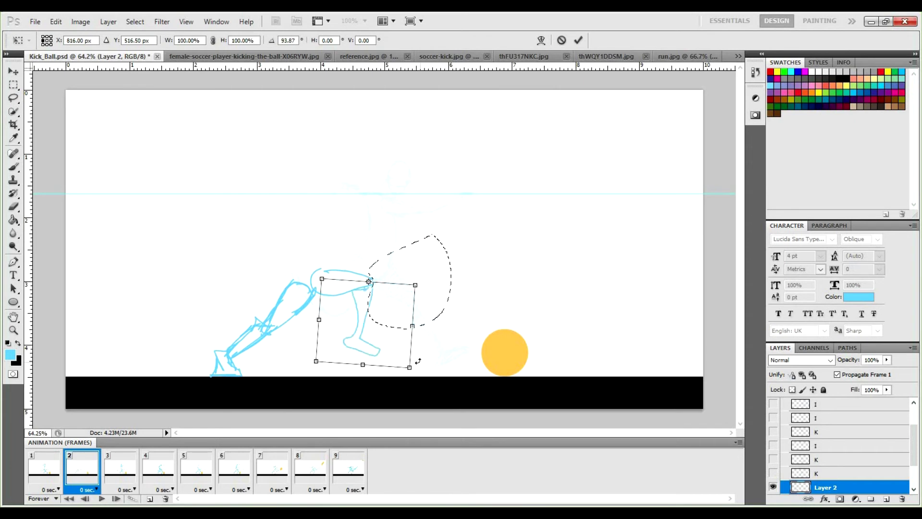
pyautogui.moveTo(419, 360); pyautogui.dragTo(424, 276)
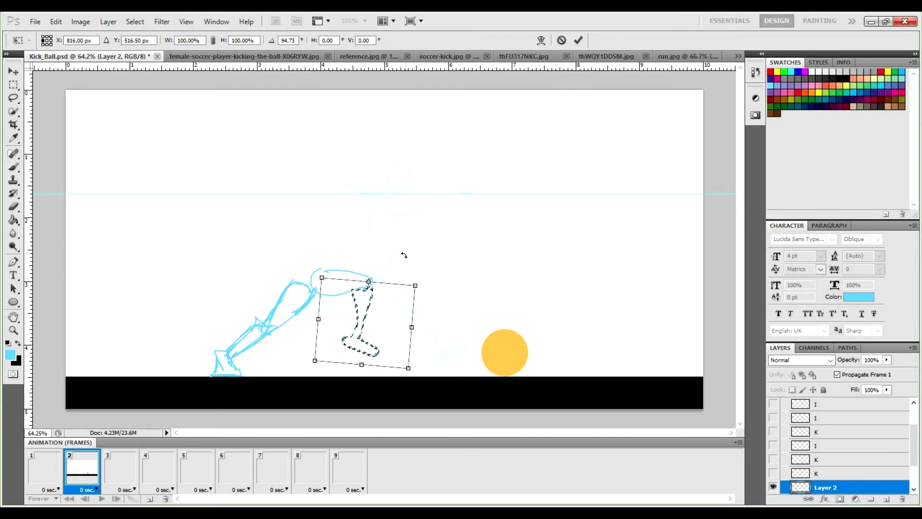
pyautogui.moveTo(402, 377); pyautogui.dragTo(381, 358)
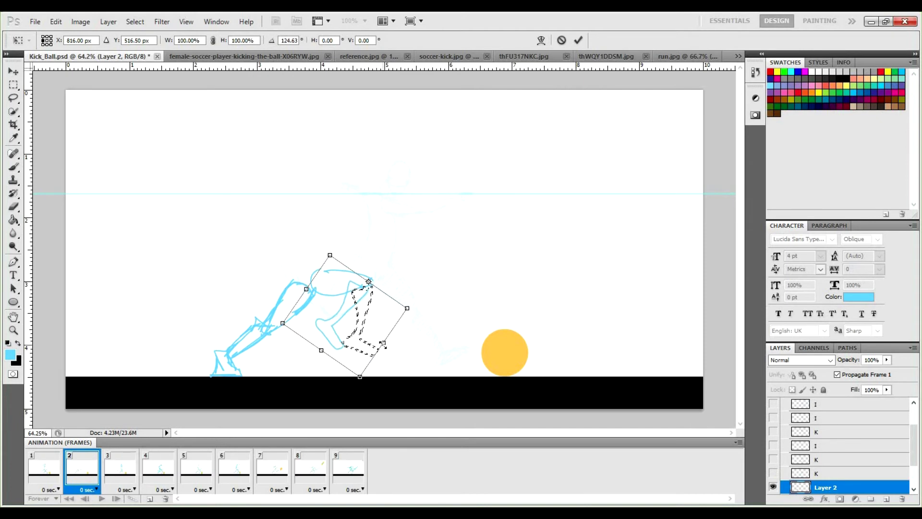
pyautogui.press('Return')
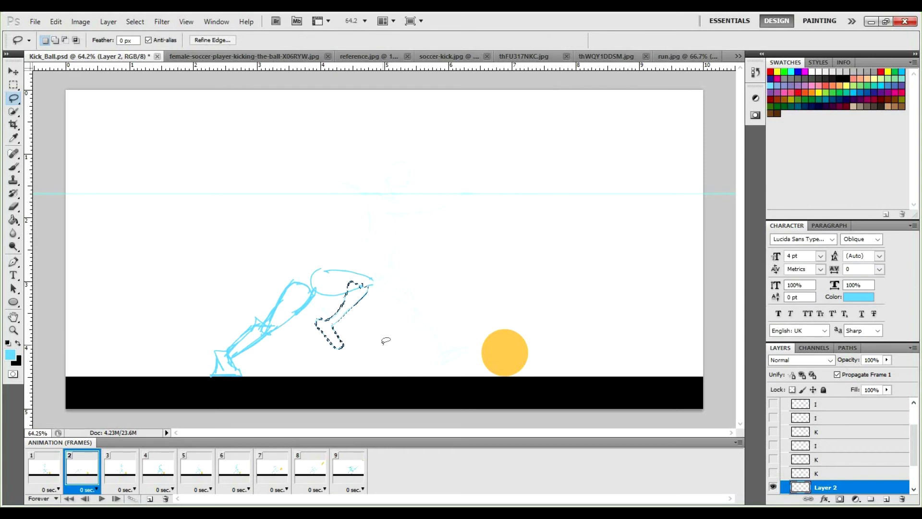
# Step: Lasso the front leg's foot and rotate it about 61° clockwise around a pivot at the ankle, pointing the toes down
pyautogui.hotkey('ctrl', 'd')
pyautogui.moveTo(336, 317)
pyautogui.mouseDown()
pyautogui.moveTo(356, 353)
pyautogui.moveTo(328, 362)
pyautogui.mouseUp()
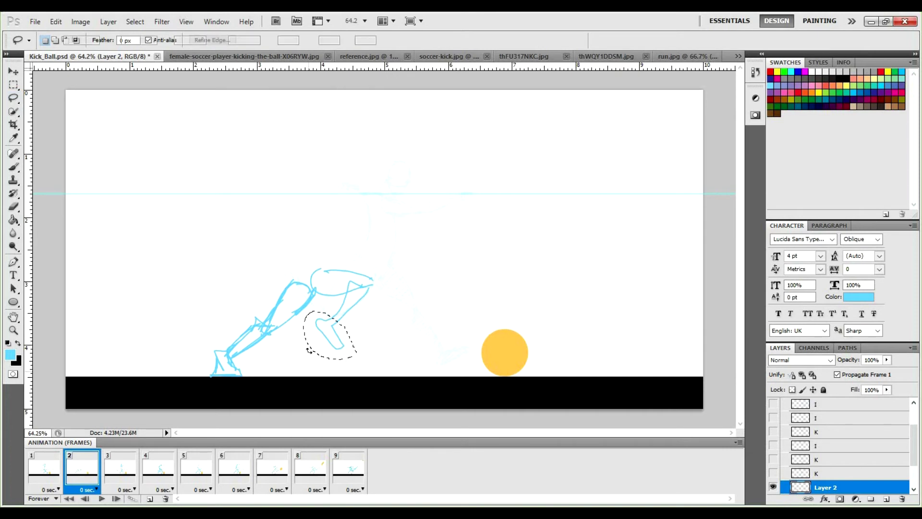
pyautogui.hotkey('ctrl', 't')
pyautogui.moveTo(328, 328); pyautogui.dragTo(363, 332)
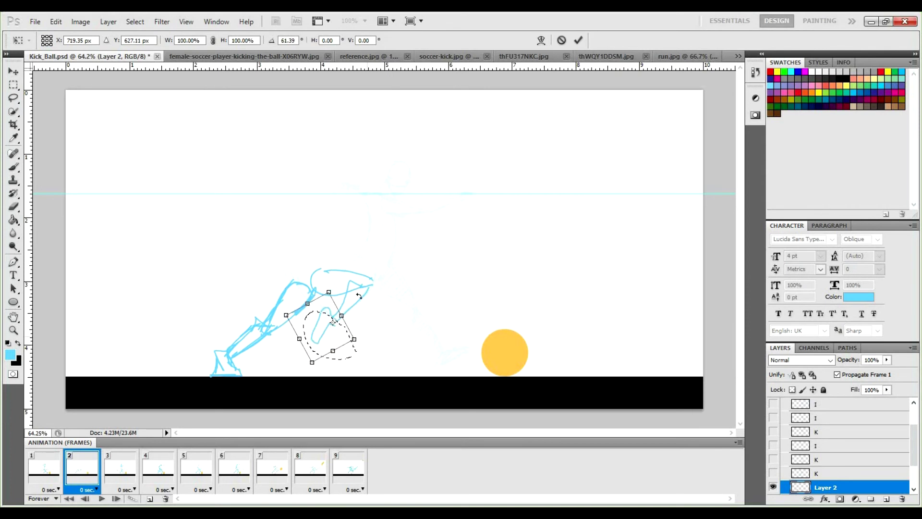
pyautogui.press('Return')
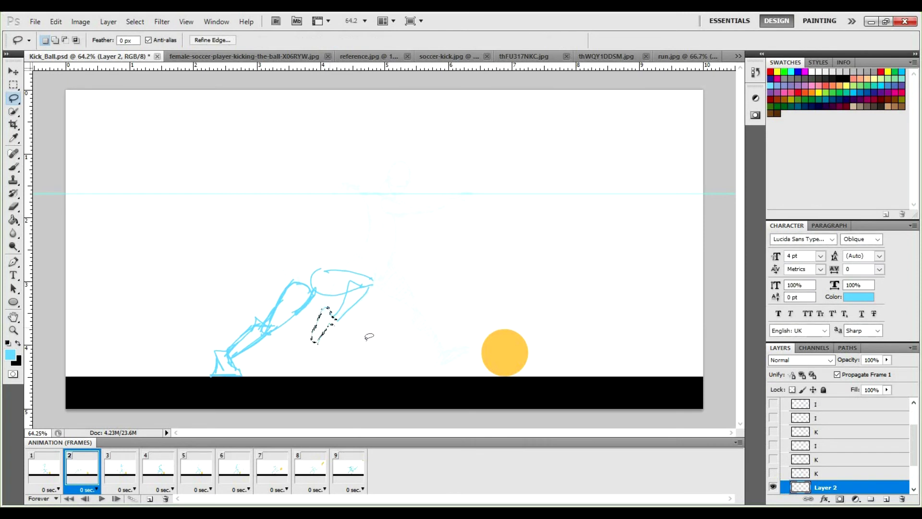
pyautogui.moveTo(322, 360); pyautogui.dragTo(322, 321)
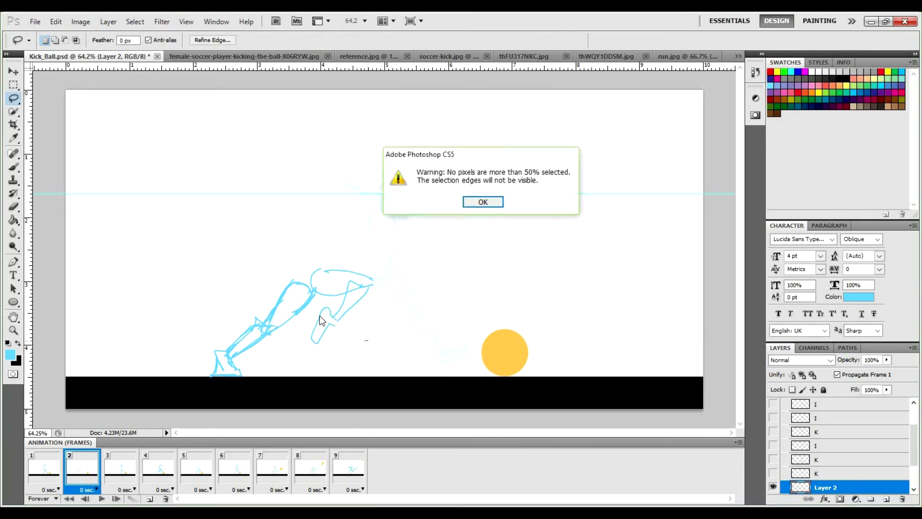
pyautogui.click(490, 203)
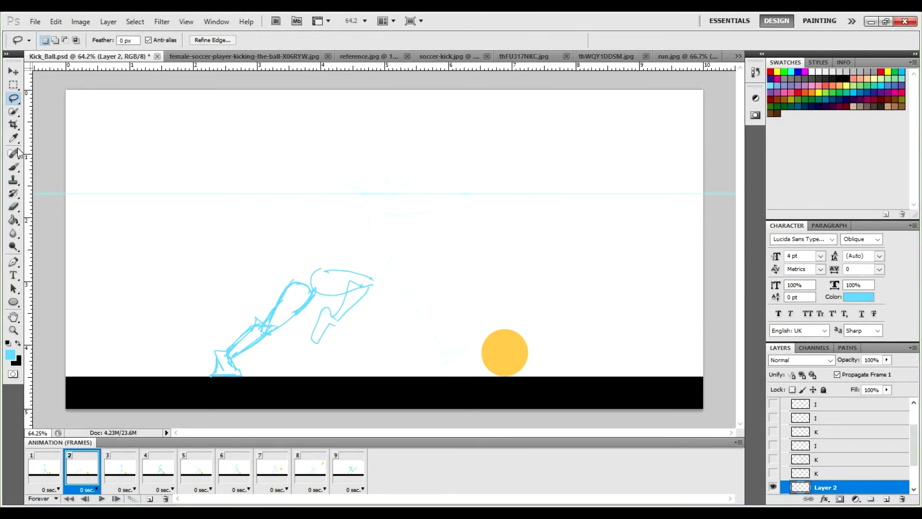
# Step: Reinforce the front calf's outlines and shade the front thigh, calf and foot with diagonal hatching
pyautogui.click(14, 167)
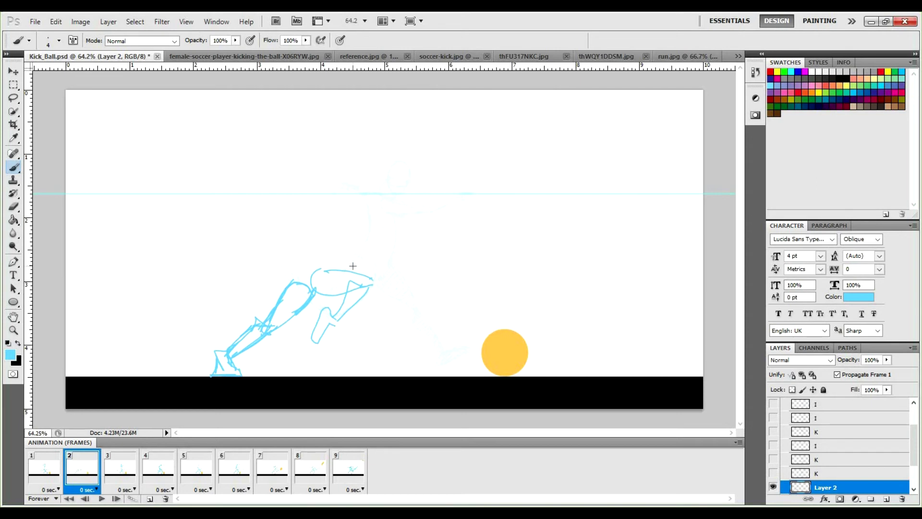
pyautogui.press('m')
pyautogui.press('b')
pyautogui.moveTo(346, 290); pyautogui.dragTo(334, 314)
pyautogui.moveTo(349, 284); pyautogui.dragTo(333, 314)
pyautogui.moveTo(372, 279); pyautogui.dragTo(327, 325)
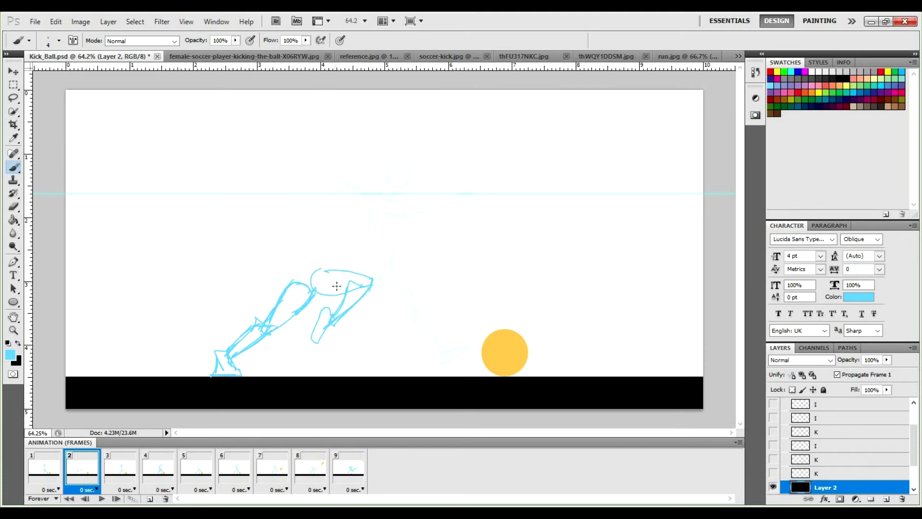
pyautogui.moveTo(314, 280)
pyautogui.mouseDown()
pyautogui.moveTo(370, 279)
pyautogui.moveTo(333, 325)
pyautogui.moveTo(326, 310)
pyautogui.moveTo(319, 337)
pyautogui.moveTo(325, 303)
pyautogui.mouseUp()
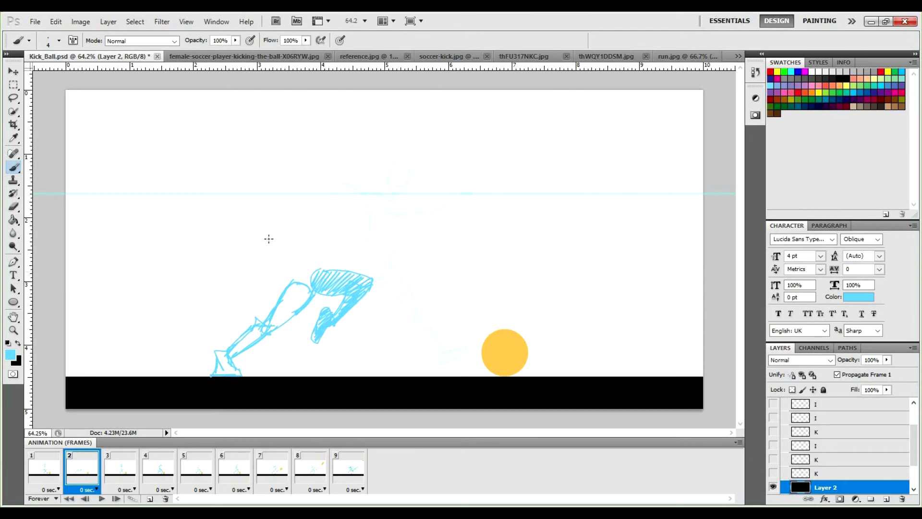
pyautogui.moveTo(288, 283)
pyautogui.mouseDown()
pyautogui.moveTo(302, 262)
pyautogui.moveTo(295, 273)
pyautogui.mouseUp()
pyautogui.moveTo(291, 213); pyautogui.dragTo(301, 261)
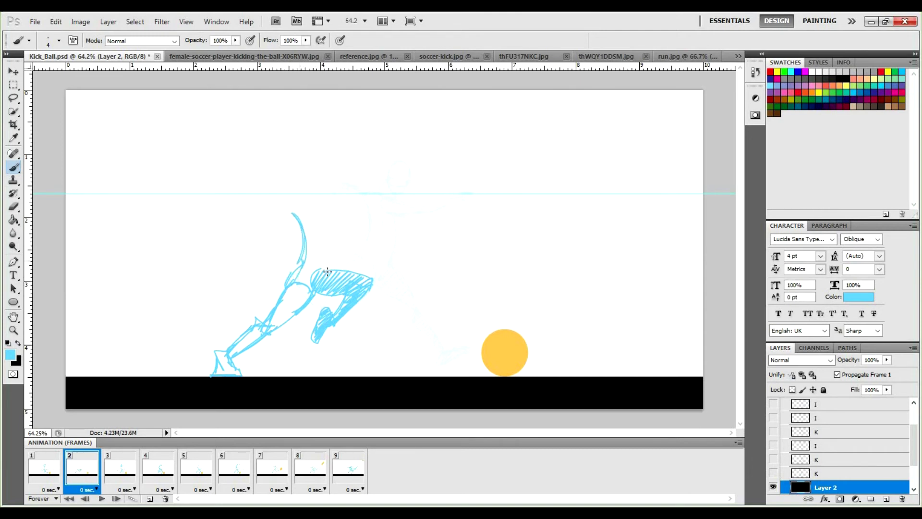
pyautogui.moveTo(329, 217); pyautogui.dragTo(330, 268)
pyautogui.moveTo(319, 228); pyautogui.dragTo(305, 261)
pyautogui.moveTo(340, 235); pyautogui.dragTo(332, 267)
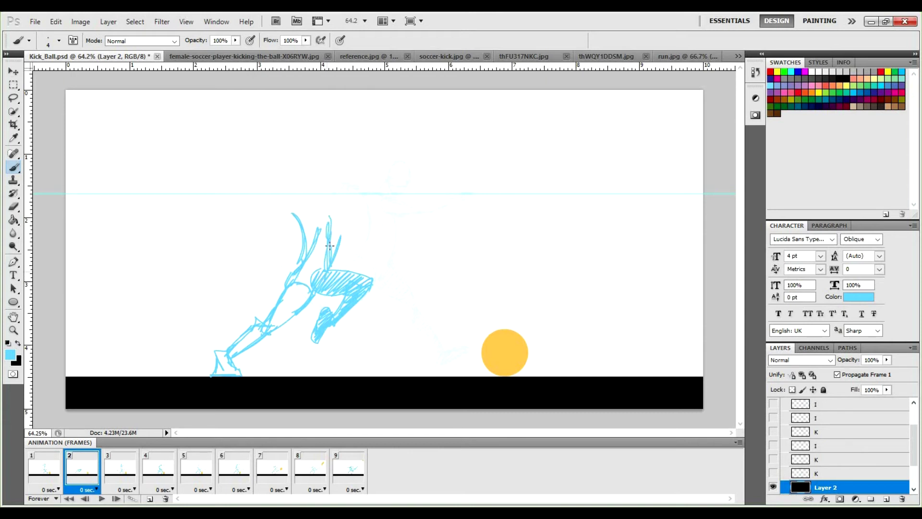
pyautogui.press('e')
pyautogui.moveTo(309, 220)
pyautogui.mouseDown()
pyautogui.moveTo(341, 206)
pyautogui.moveTo(343, 224)
pyautogui.moveTo(346, 209)
pyautogui.moveTo(335, 206)
pyautogui.moveTo(302, 254)
pyautogui.moveTo(346, 223)
pyautogui.moveTo(317, 242)
pyautogui.moveTo(336, 232)
pyautogui.moveTo(315, 258)
pyautogui.moveTo(344, 220)
pyautogui.mouseUp()
# Step: Sketch a forward-leaning torso with the rear arm bent behind it, and erase the overlapping hatching around the hips
pyautogui.press('b')
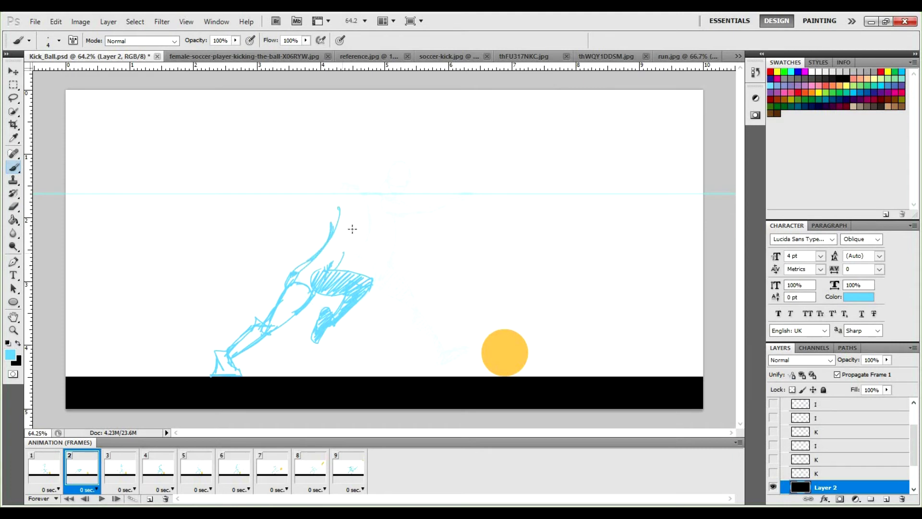
pyautogui.moveTo(336, 267); pyautogui.dragTo(357, 220)
pyautogui.moveTo(320, 247)
pyautogui.mouseDown()
pyautogui.moveTo(340, 210)
pyautogui.moveTo(359, 230)
pyautogui.moveTo(344, 205)
pyautogui.mouseUp()
pyautogui.moveTo(357, 243)
pyautogui.mouseDown()
pyautogui.moveTo(339, 205)
pyautogui.moveTo(298, 237)
pyautogui.moveTo(301, 245)
pyautogui.moveTo(310, 240)
pyautogui.moveTo(306, 250)
pyautogui.moveTo(294, 248)
pyautogui.moveTo(317, 245)
pyautogui.mouseUp()
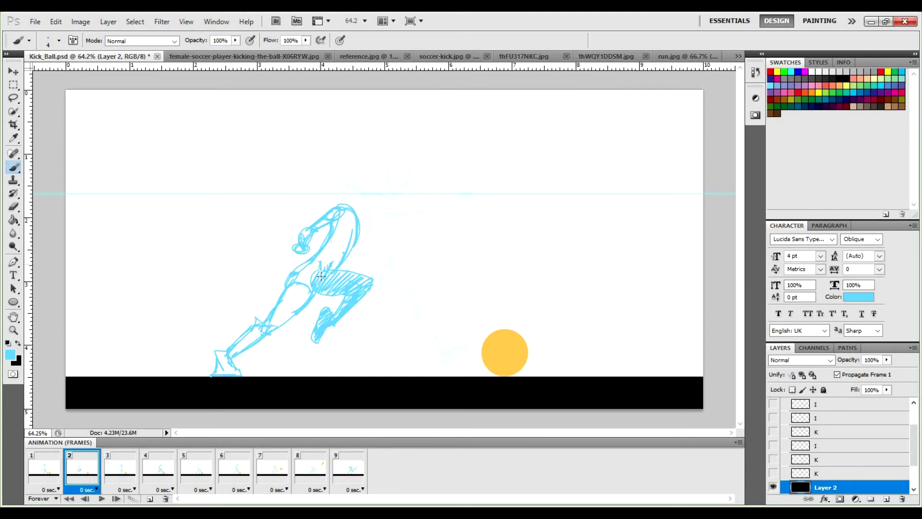
pyautogui.press('e')
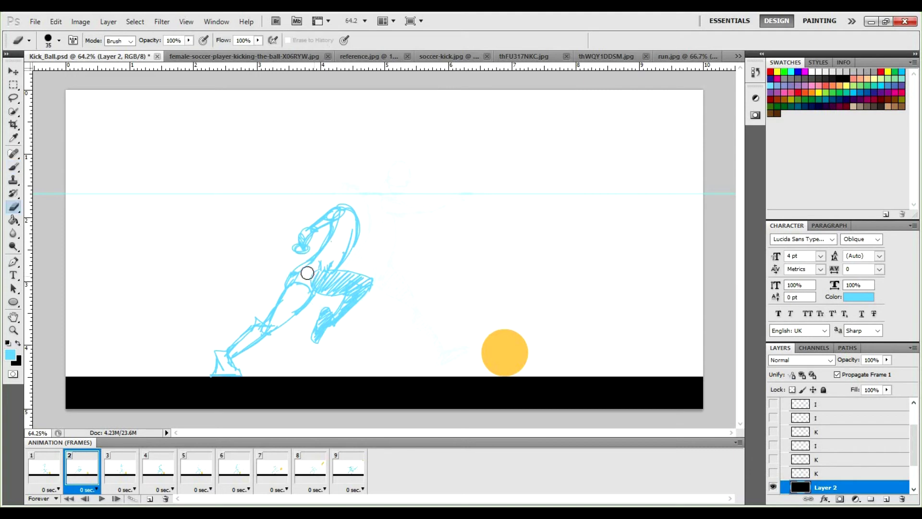
pyautogui.moveTo(320, 278)
pyautogui.mouseDown()
pyautogui.moveTo(327, 267)
pyautogui.moveTo(311, 301)
pyautogui.mouseUp()
# Step: Sketch the front arm bent forward with a closed fist and draw the head and neck above the shoulders
pyautogui.press('b')
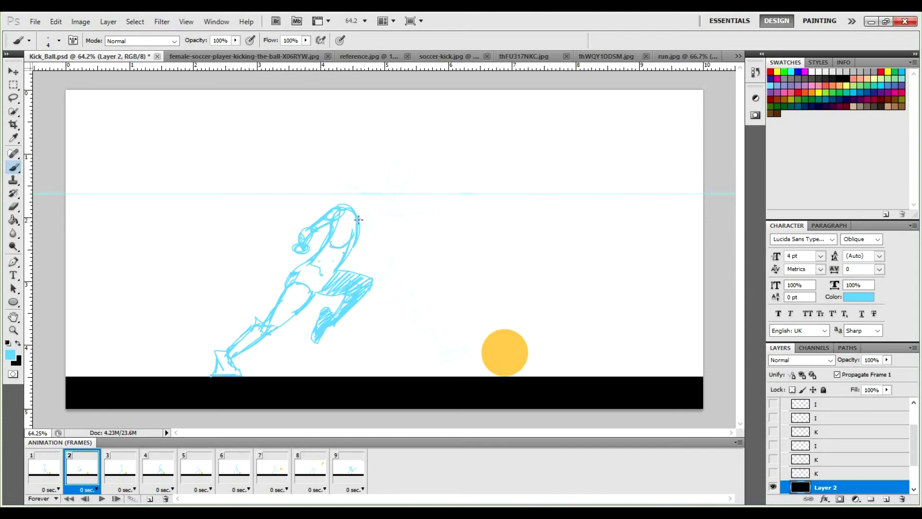
pyautogui.moveTo(358, 226)
pyautogui.mouseDown()
pyautogui.moveTo(368, 233)
pyautogui.moveTo(389, 220)
pyautogui.moveTo(382, 229)
pyautogui.moveTo(373, 231)
pyautogui.moveTo(387, 215)
pyautogui.mouseUp()
pyautogui.moveTo(350, 191)
pyautogui.mouseDown()
pyautogui.moveTo(373, 185)
pyautogui.moveTo(359, 198)
pyautogui.moveTo(351, 186)
pyautogui.moveTo(349, 204)
pyautogui.moveTo(360, 210)
pyautogui.moveTo(374, 183)
pyautogui.moveTo(366, 203)
pyautogui.moveTo(370, 192)
pyautogui.moveTo(343, 188)
pyautogui.moveTo(365, 175)
pyautogui.moveTo(352, 195)
pyautogui.moveTo(369, 207)
pyautogui.mouseUp()
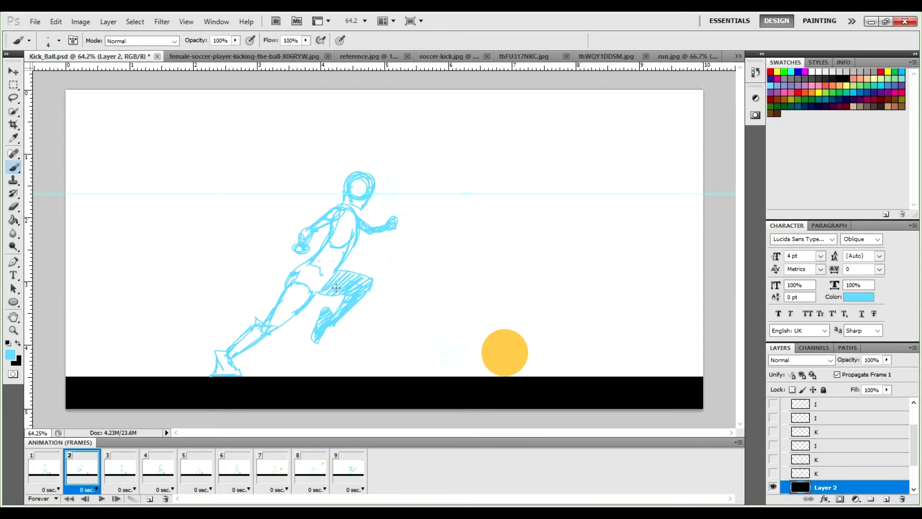
# Step: Rename the new pose's layer as K
pyautogui.doubleClick(825, 488)
pyautogui.write('L')
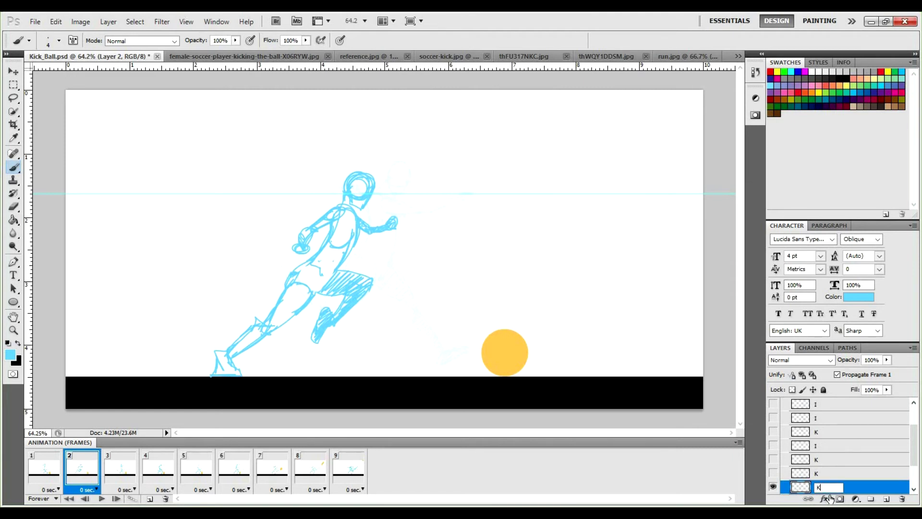
pyautogui.moveTo(914, 461); pyautogui.dragTo(914, 469)
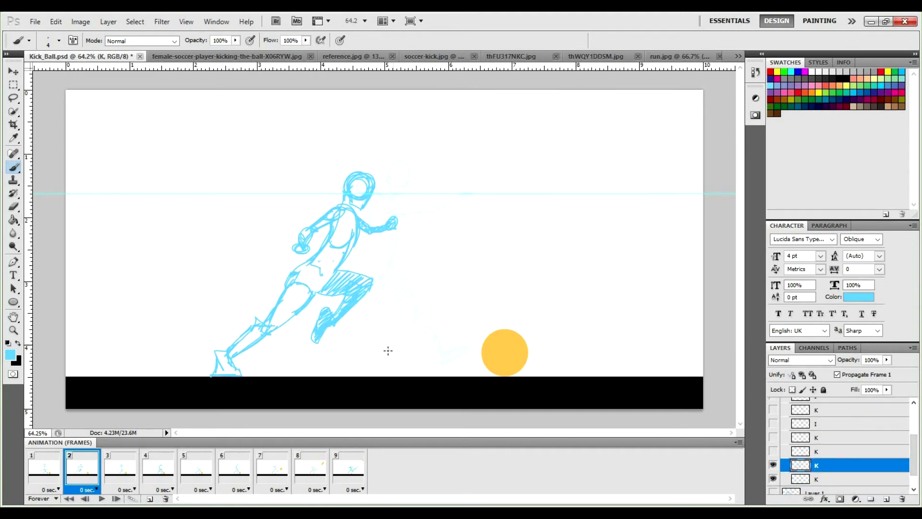
# Step: Move the new pose's K layer directly below the neighbouring K layer and hide that neighbouring layer in frame 2
pyautogui.moveTo(847, 467); pyautogui.dragTo(842, 481)
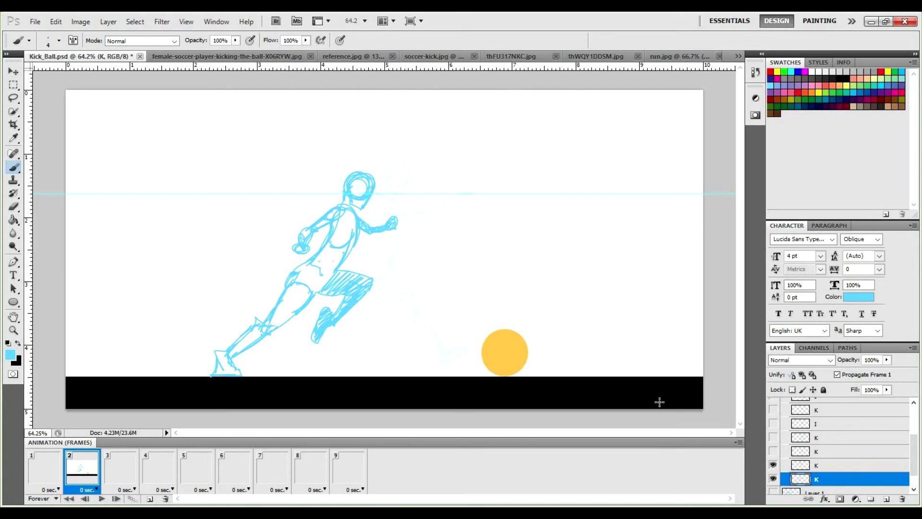
pyautogui.click(773, 465)
pyautogui.scroll(-2, 854, 427)
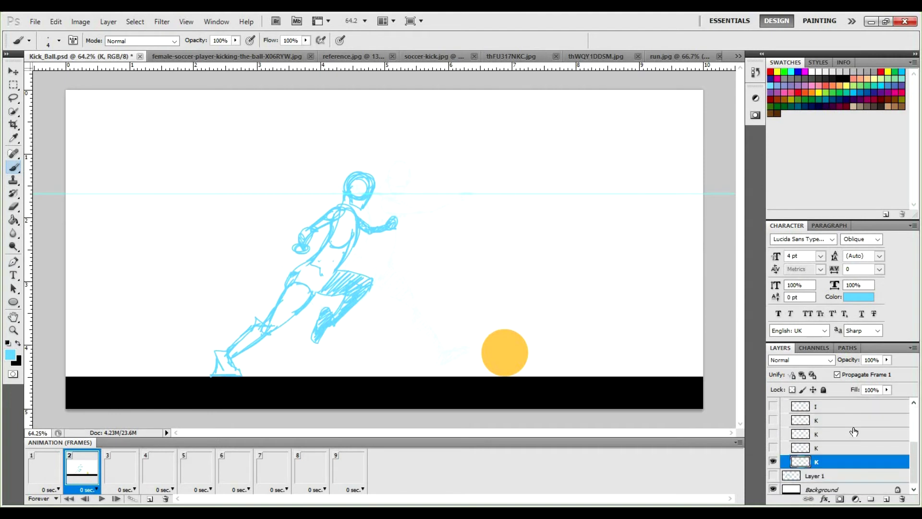
# Step: Compare which pose layers are shown in frames 1 to 3, toggling the new pose's layer off and back on in frame 2
pyautogui.click(54, 476)
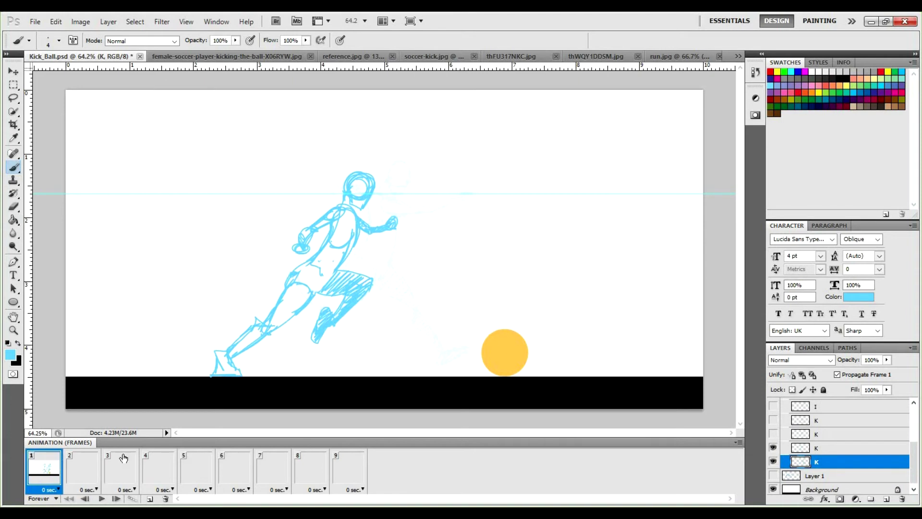
pyautogui.click(75, 467)
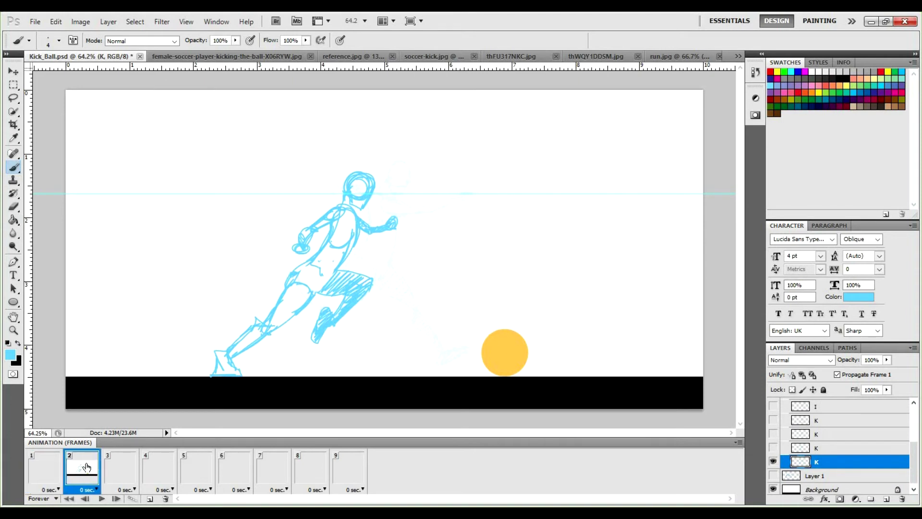
pyautogui.click(116, 466)
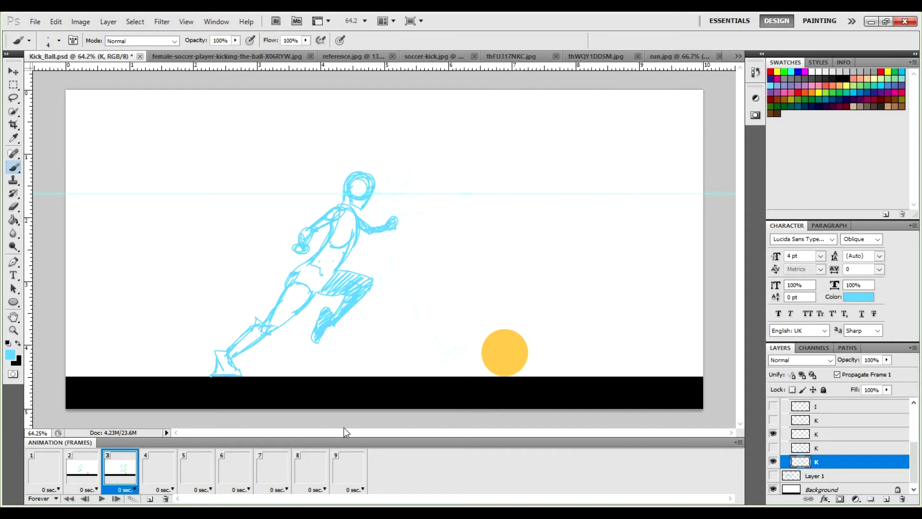
pyautogui.click(77, 473)
pyautogui.click(773, 463)
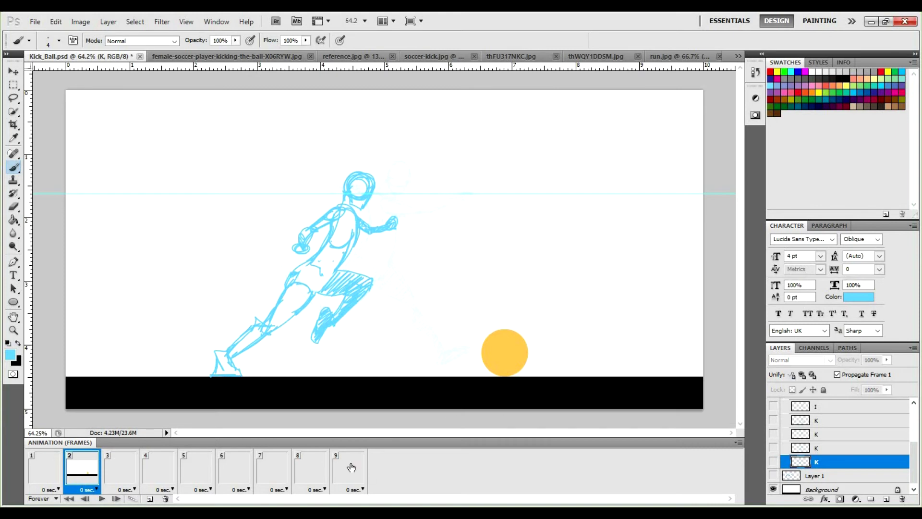
pyautogui.click(772, 461)
pyautogui.scroll(10, 824, 469)
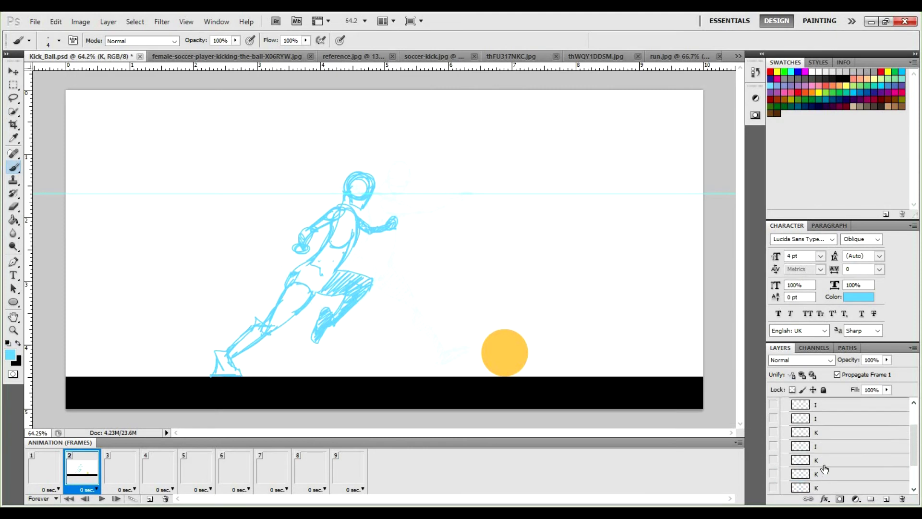
# Step: Play the frame animation briefly, stop it, and go to frame 1
pyautogui.click(101, 499)
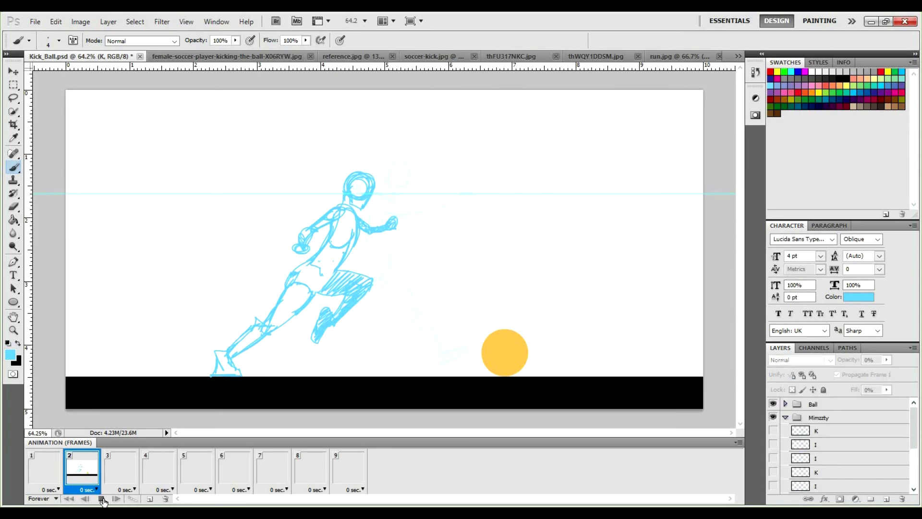
pyautogui.click(103, 499)
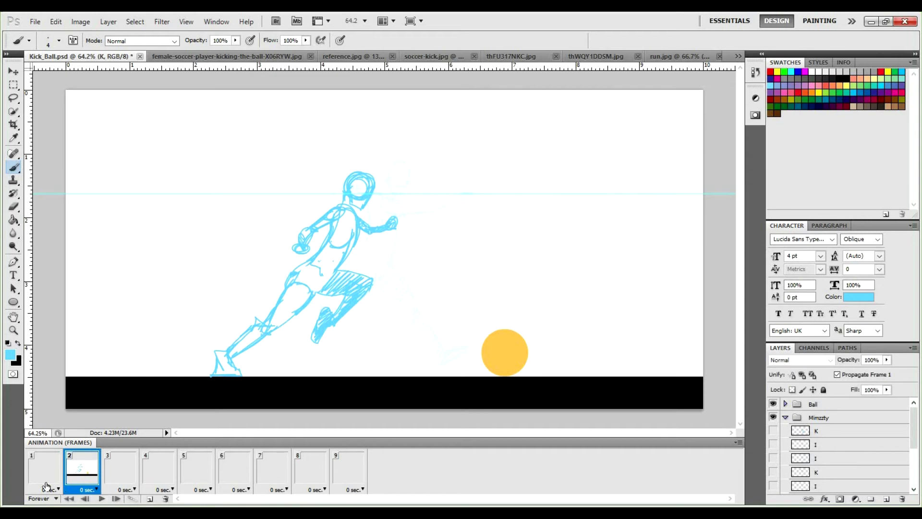
pyautogui.click(38, 474)
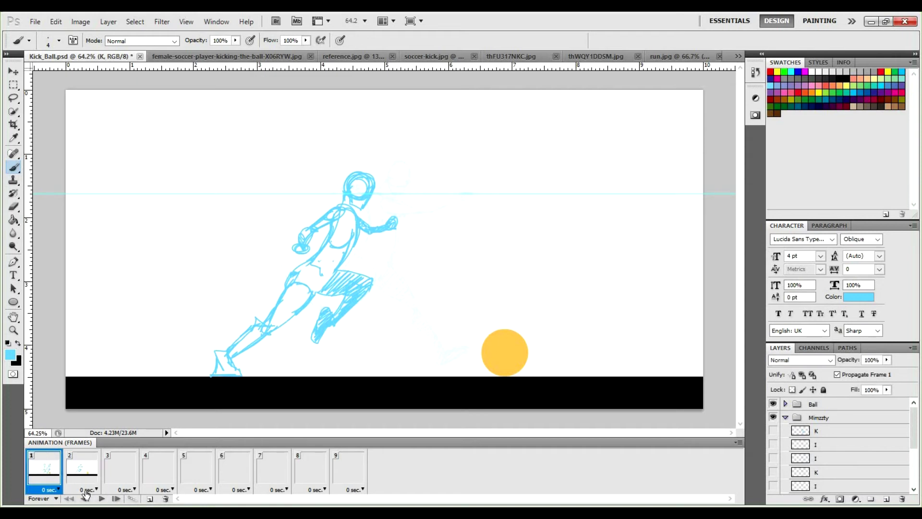
# Step: Preview the frame animation, return to frame 1 and save Kick_Ball.psd
pyautogui.click(102, 499)
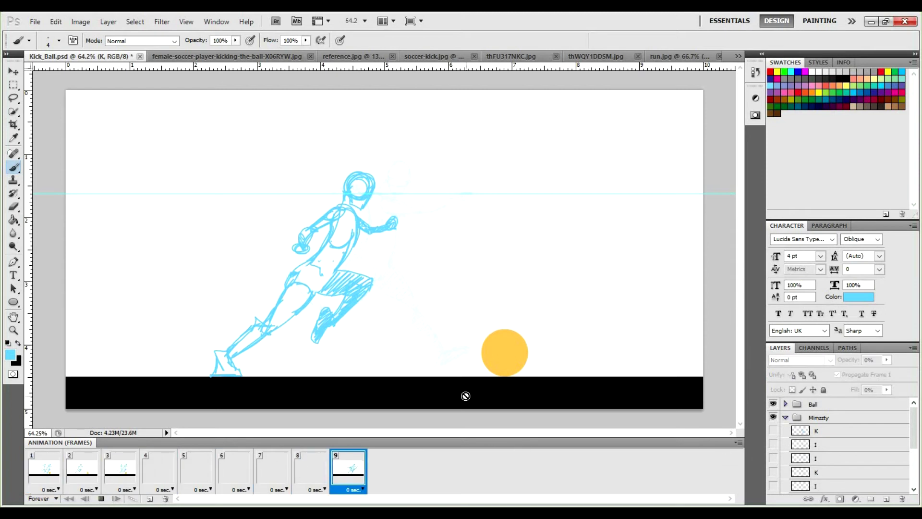
pyautogui.click(54, 466)
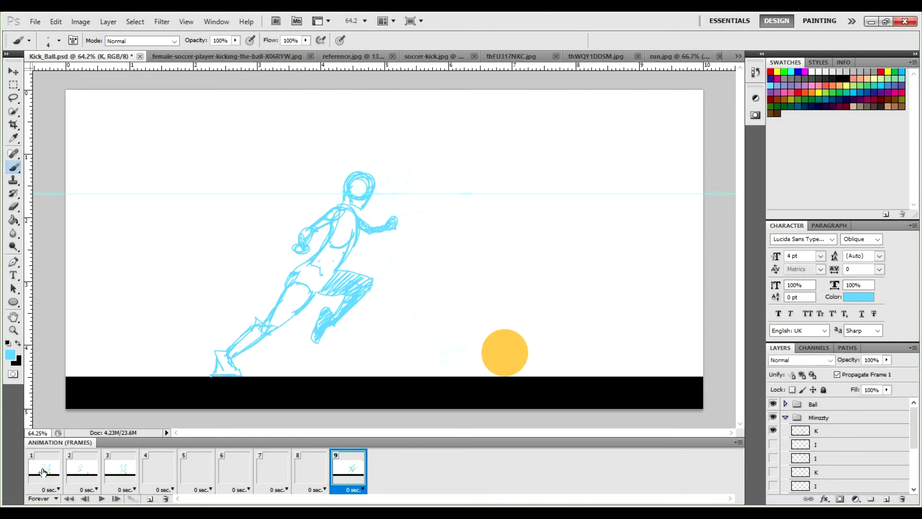
pyautogui.click(47, 471)
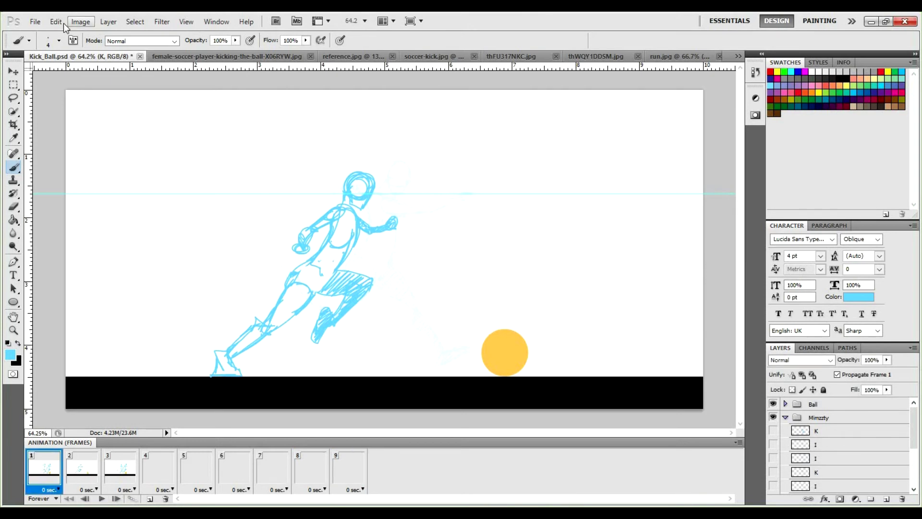
pyautogui.click(37, 21)
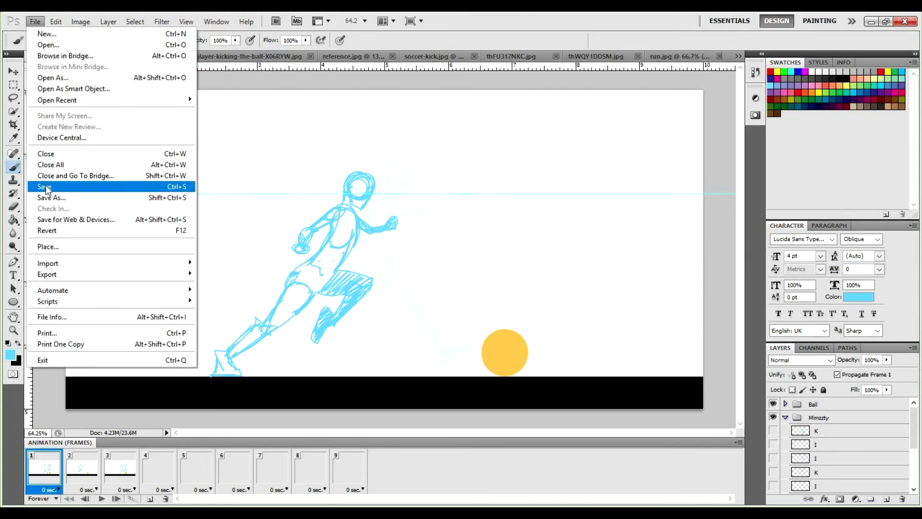
pyautogui.click(47, 188)
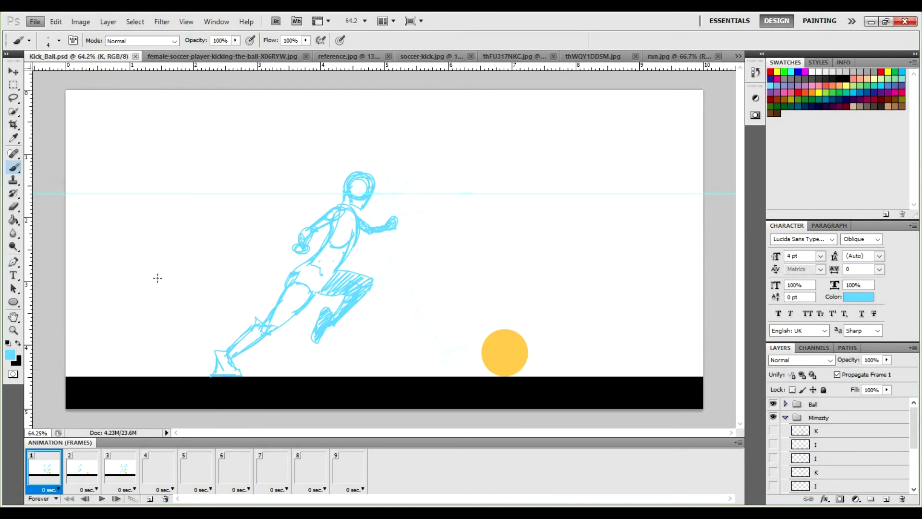
pyautogui.click(30, 25)
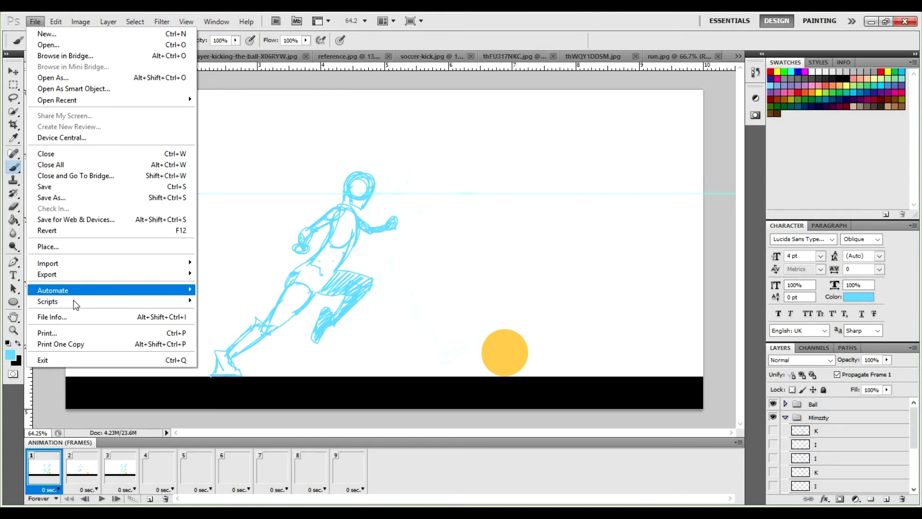
pyautogui.moveTo(67, 27)
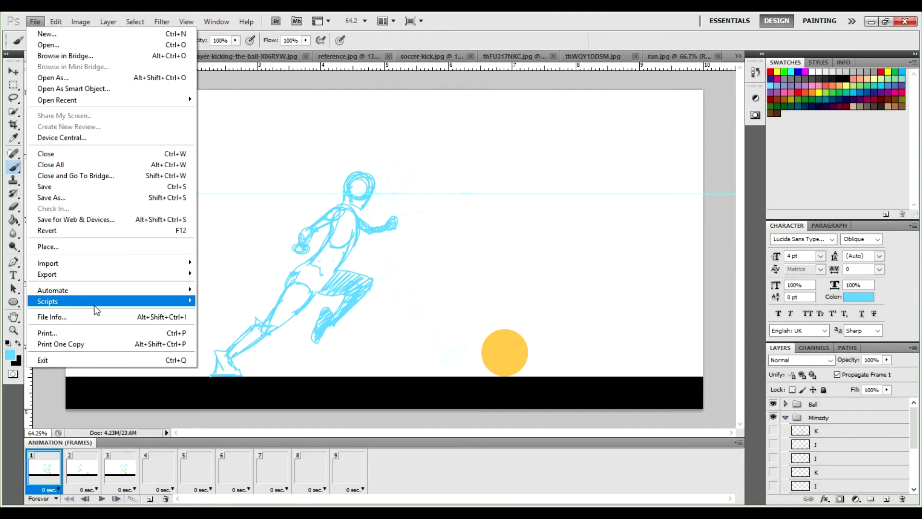
pyautogui.moveTo(94, 305)
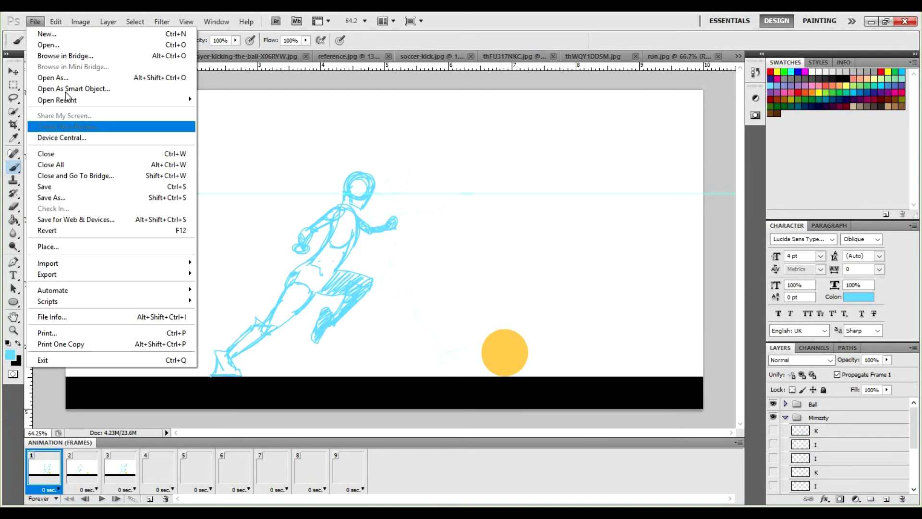
pyautogui.click(83, 22)
pyautogui.click(82, 22)
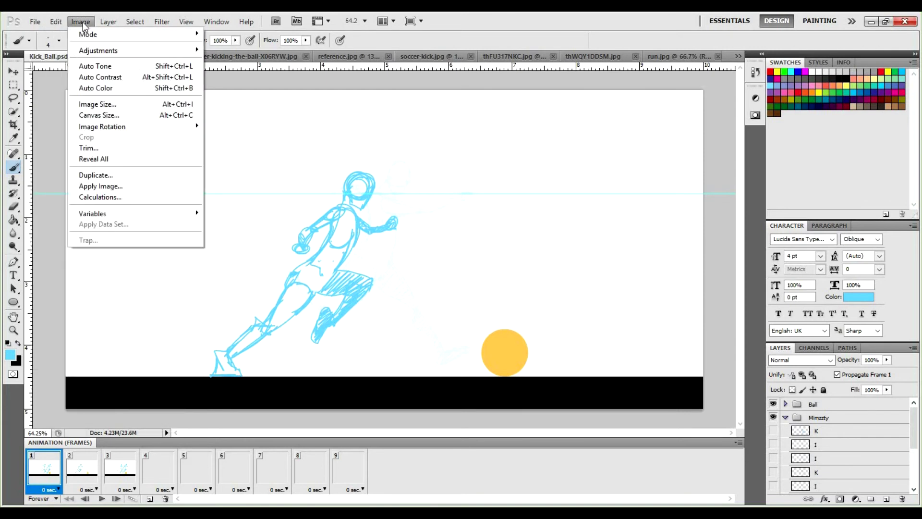
pyautogui.click(108, 24)
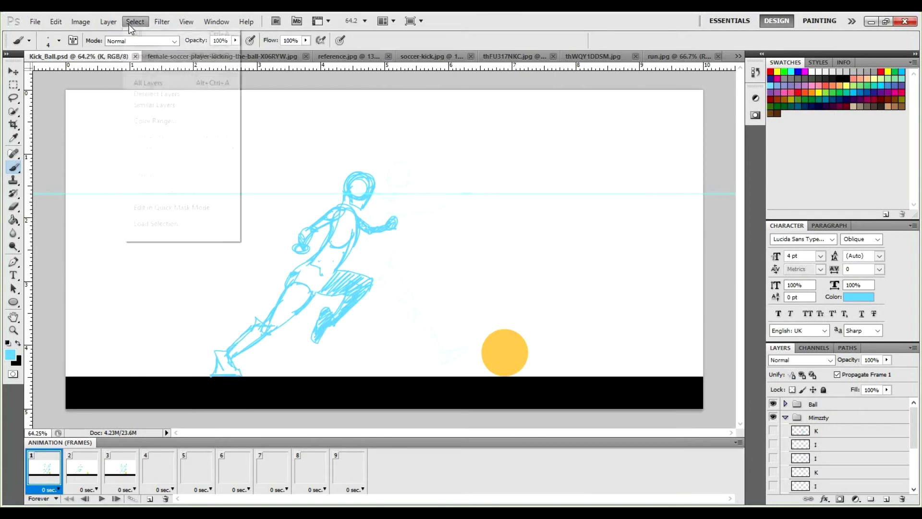
pyautogui.click(196, 22)
pyautogui.click(216, 22)
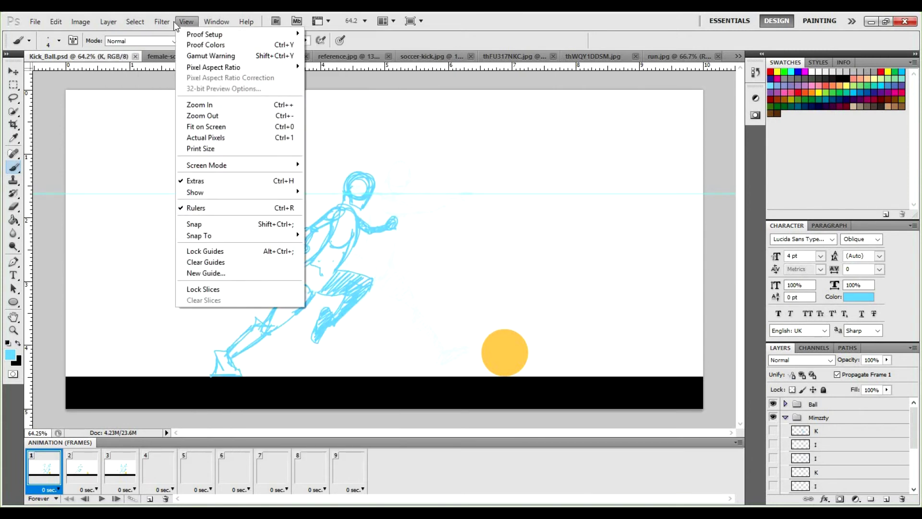
pyautogui.moveTo(159, 22)
pyautogui.press('Escape')
# Step: Purge the stored histories to free up memory and confirm the purge
pyautogui.click(80, 22)
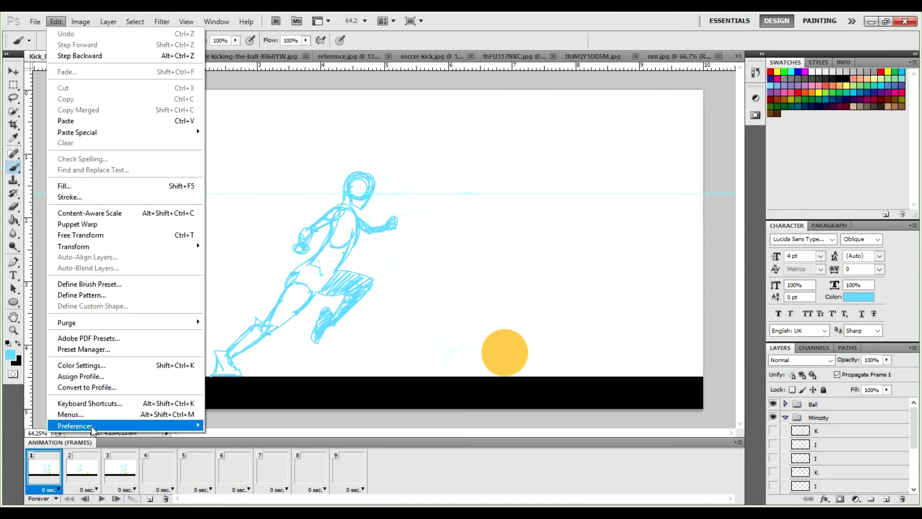
pyautogui.moveTo(91, 426)
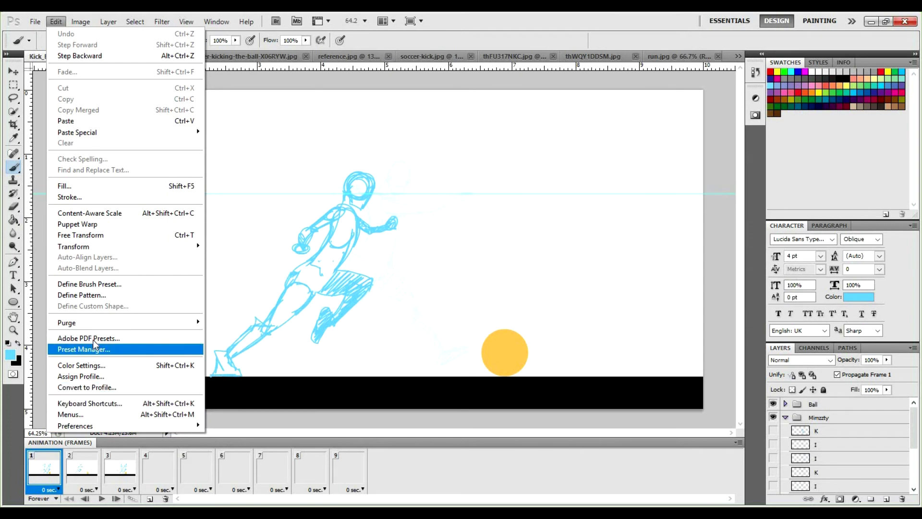
pyautogui.moveTo(123, 326)
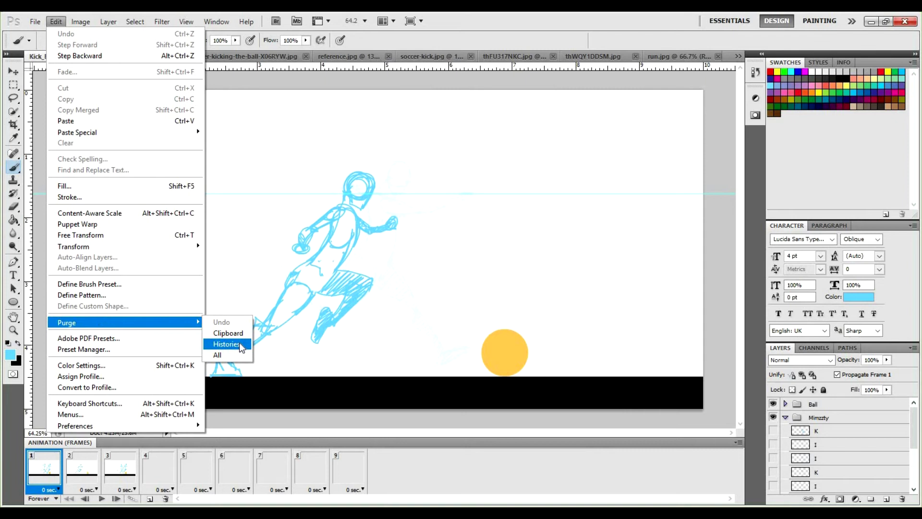
pyautogui.click(225, 344)
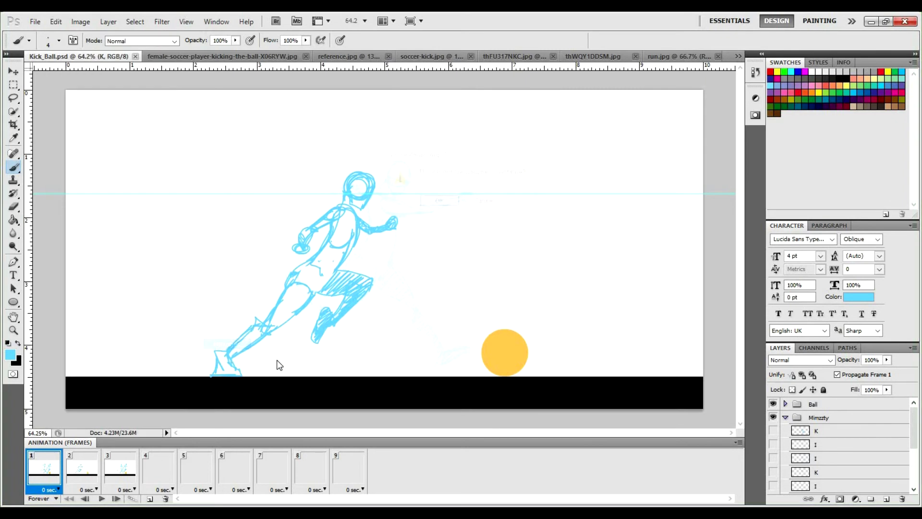
pyautogui.click(429, 203)
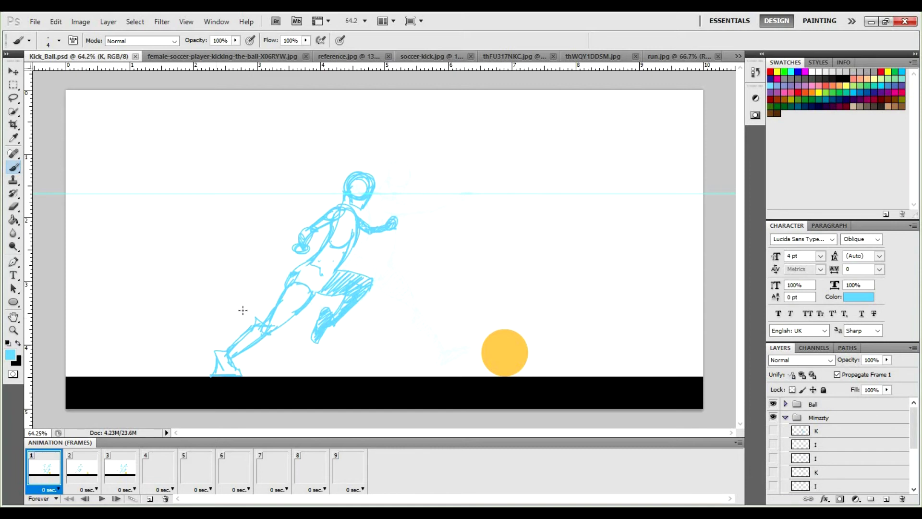
# Step: Test the animation playback briefly, and close and reopen Kick_Ball.psd from the recently used files
pyautogui.click(102, 499)
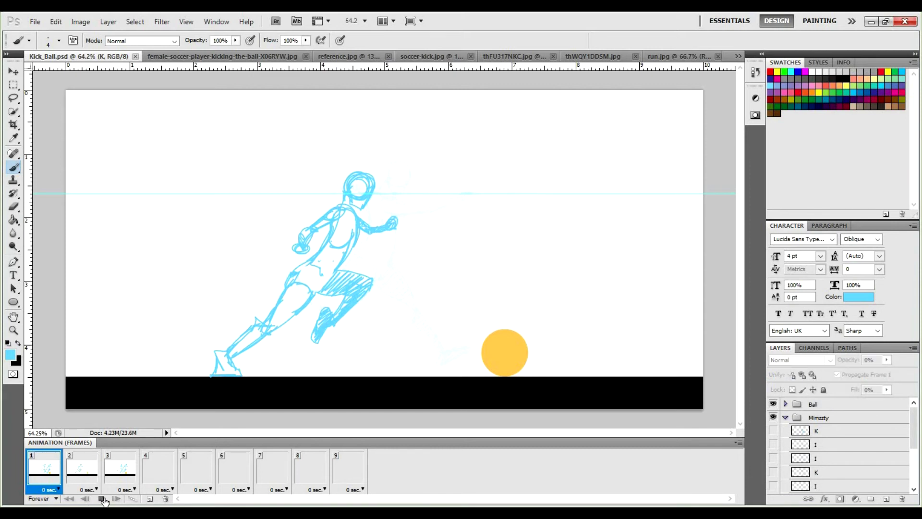
pyautogui.click(103, 499)
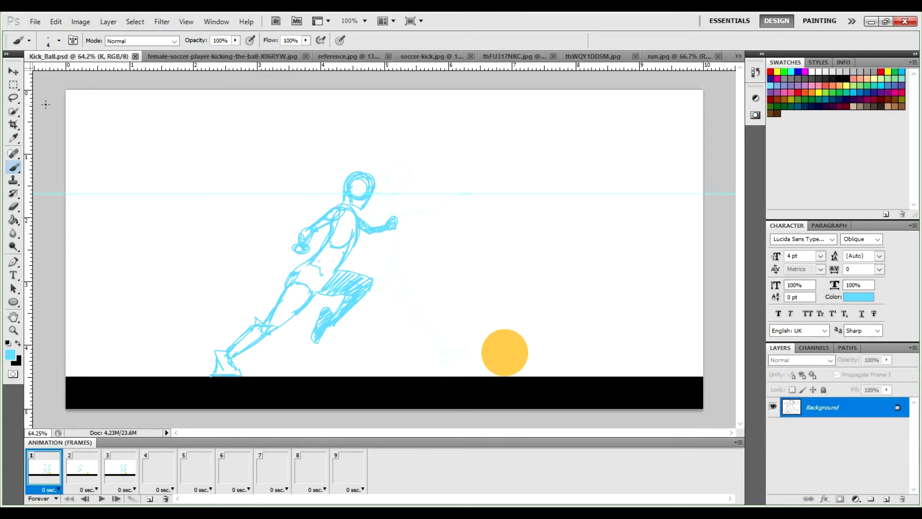
pyautogui.hotkey('ctrl', 'shift', 'Tab')
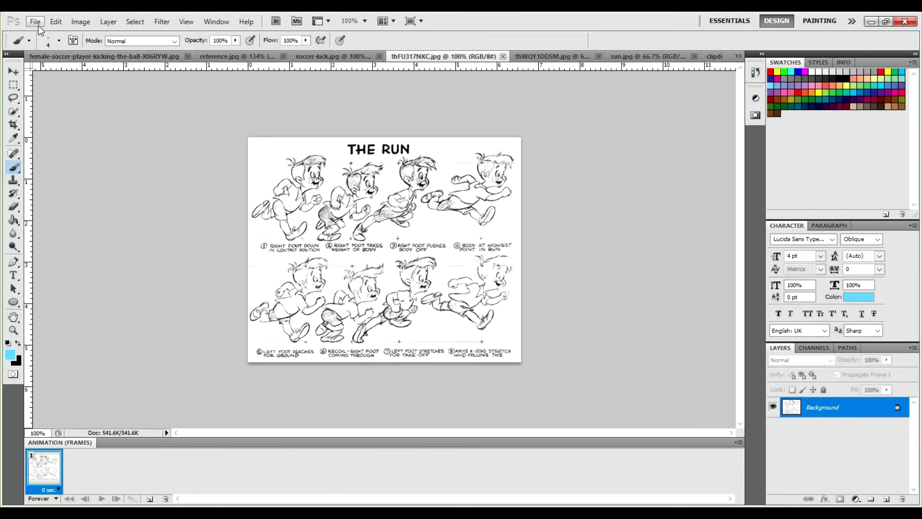
pyautogui.click(35, 21)
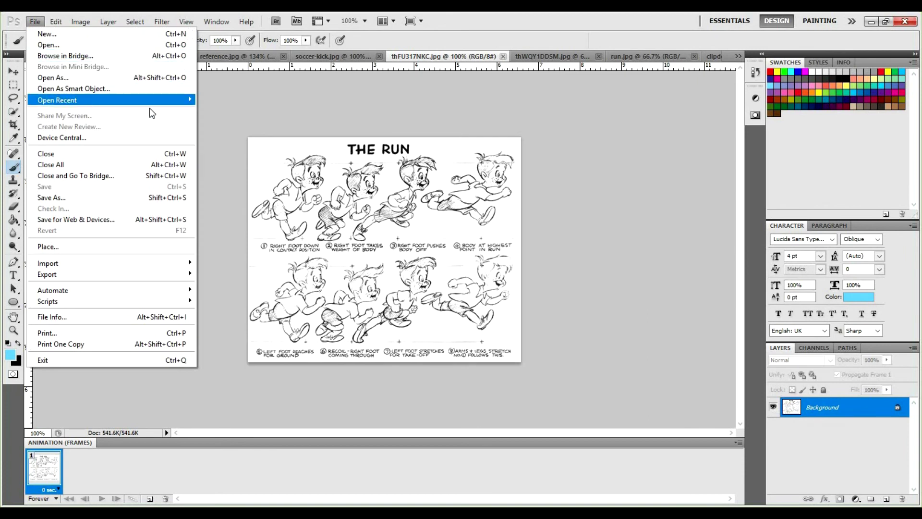
pyautogui.moveTo(93, 101)
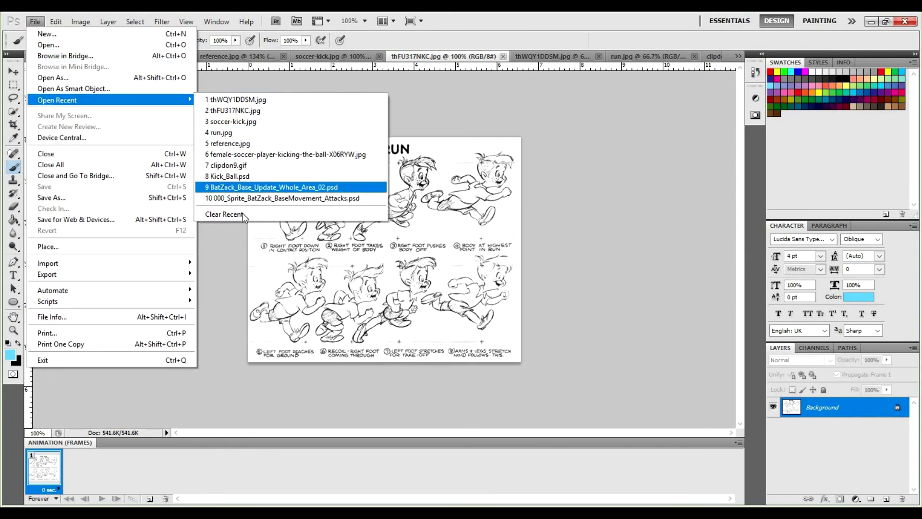
pyautogui.click(235, 177)
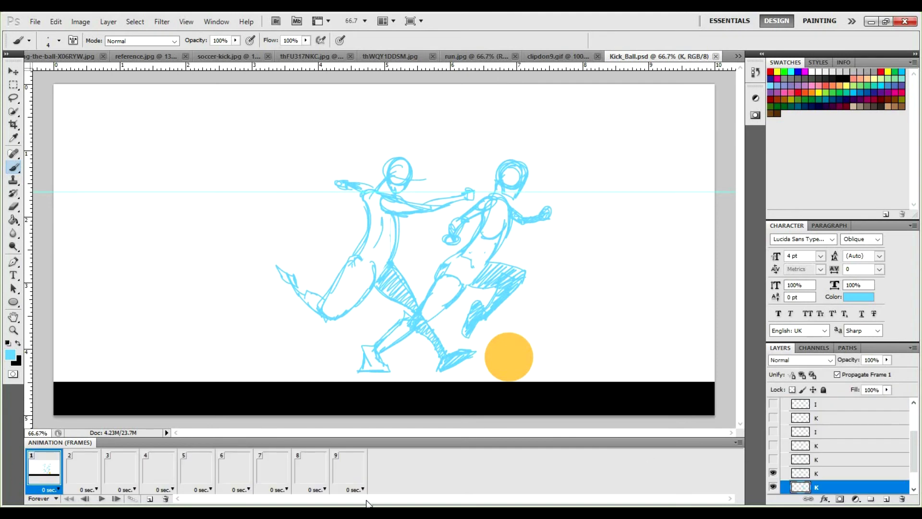
# Step: Go through frames 2 to 4, and play the animation from frame 1 before stopping it
pyautogui.click(86, 476)
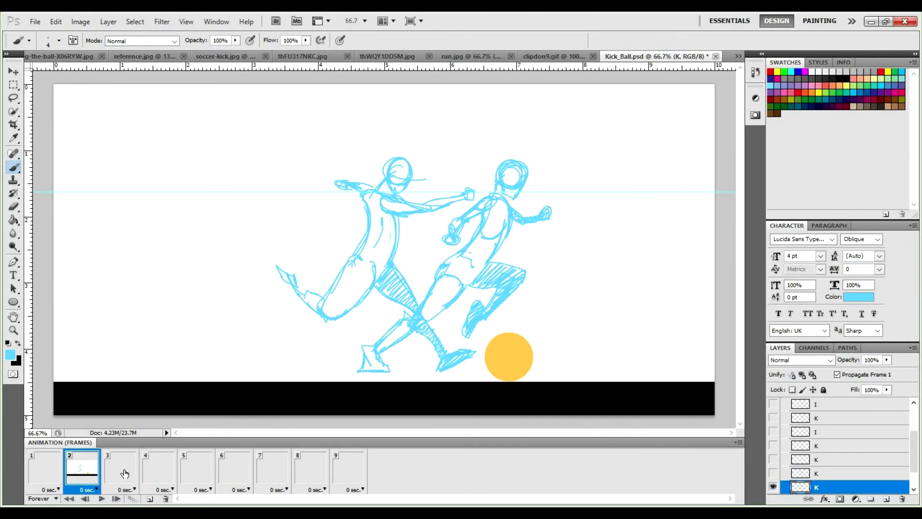
pyautogui.click(125, 474)
pyautogui.click(171, 473)
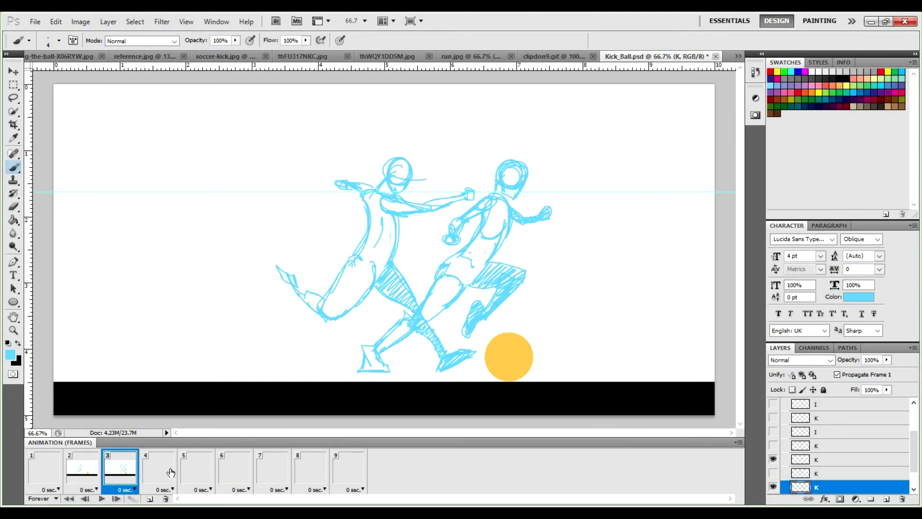
pyautogui.click(51, 477)
pyautogui.click(102, 499)
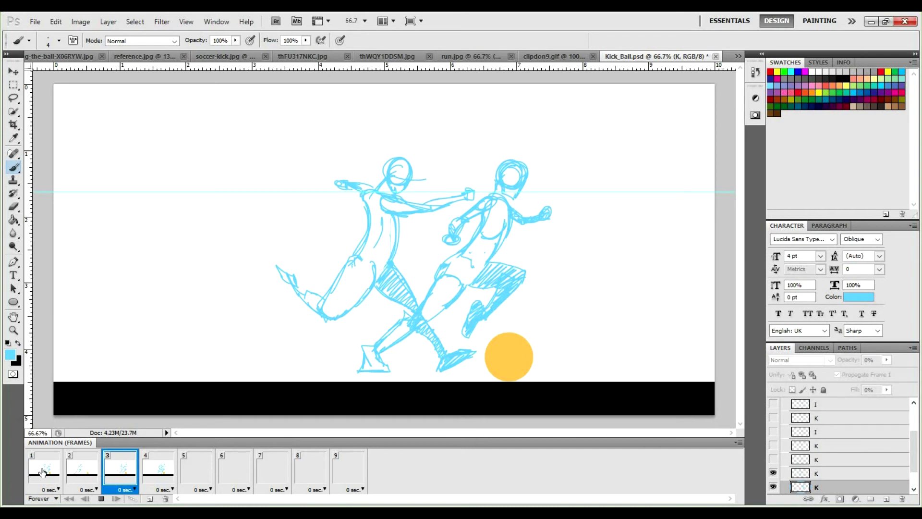
pyautogui.click(102, 498)
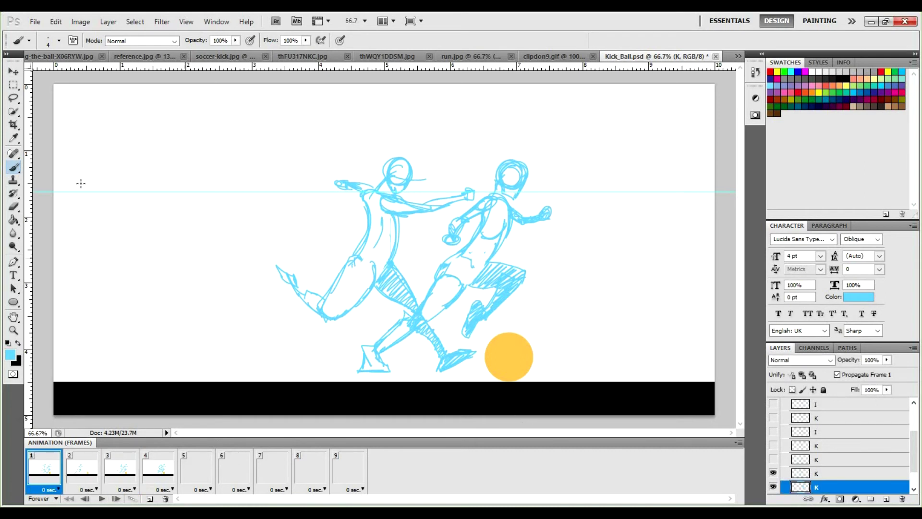
# Step: Save the reopened Kick_Ball.psd
pyautogui.click(35, 22)
pyautogui.click(120, 188)
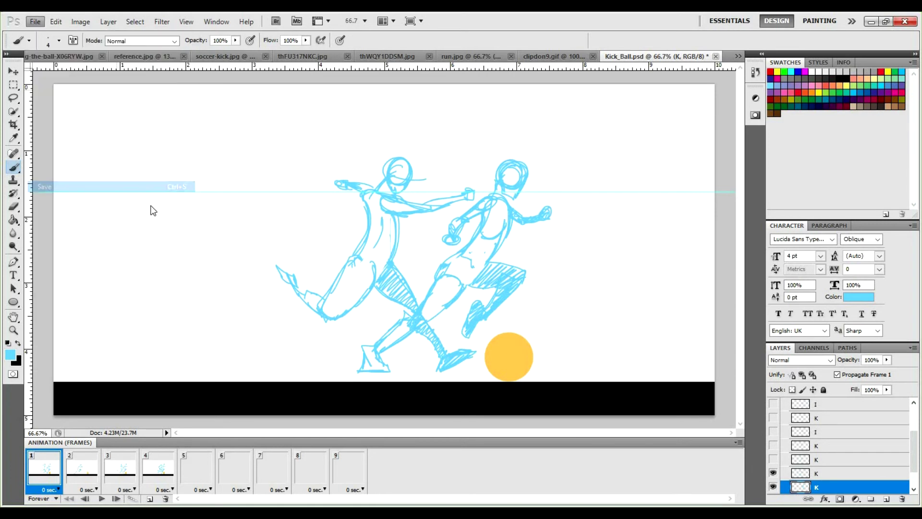
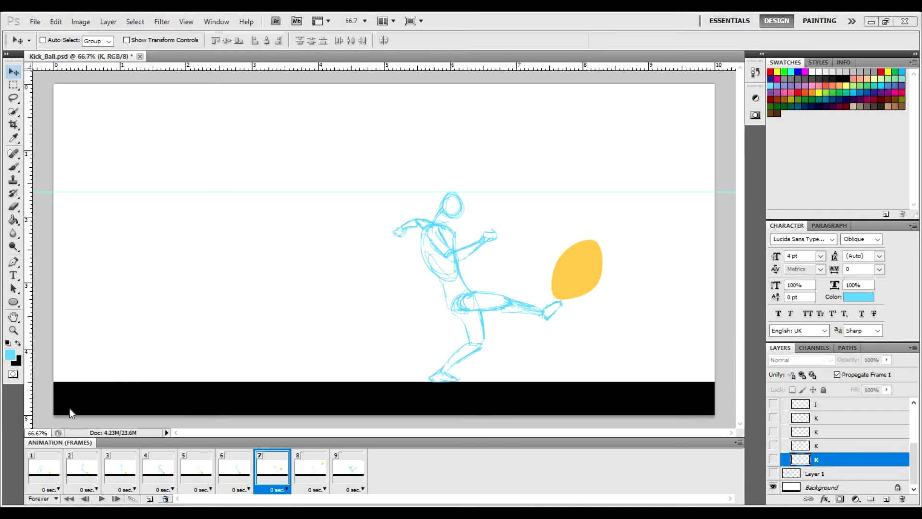
# Step: Play and stop the nine-frame animation, and compare the poses in frames 1 and 2
pyautogui.click(100, 499)
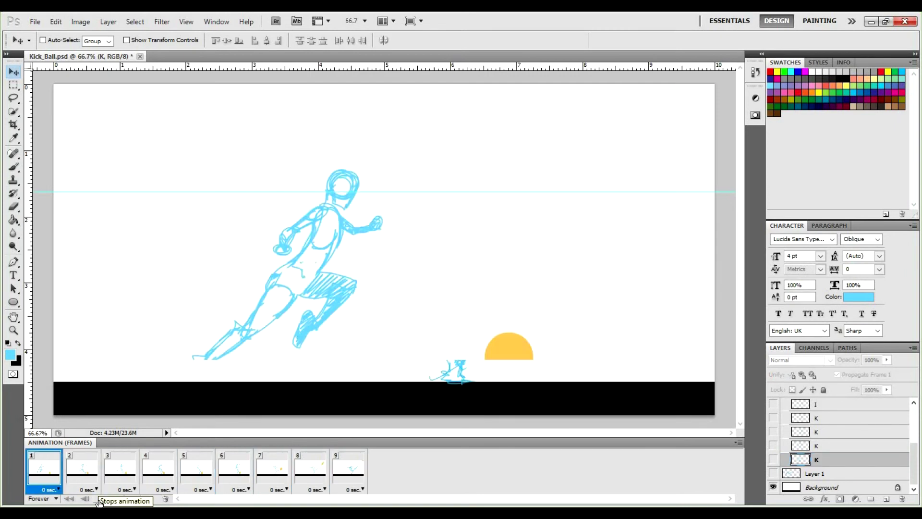
pyautogui.click(100, 500)
pyautogui.click(33, 471)
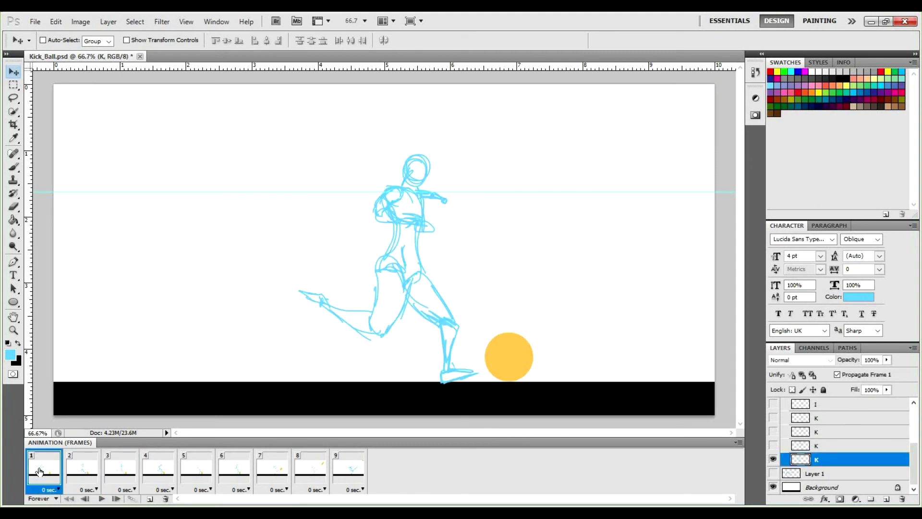
pyautogui.click(83, 473)
pyautogui.click(46, 473)
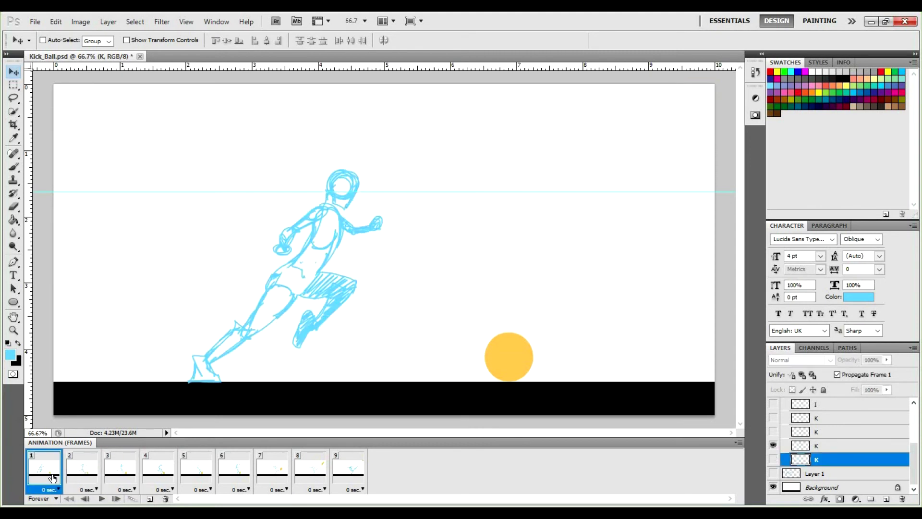
pyautogui.click(82, 479)
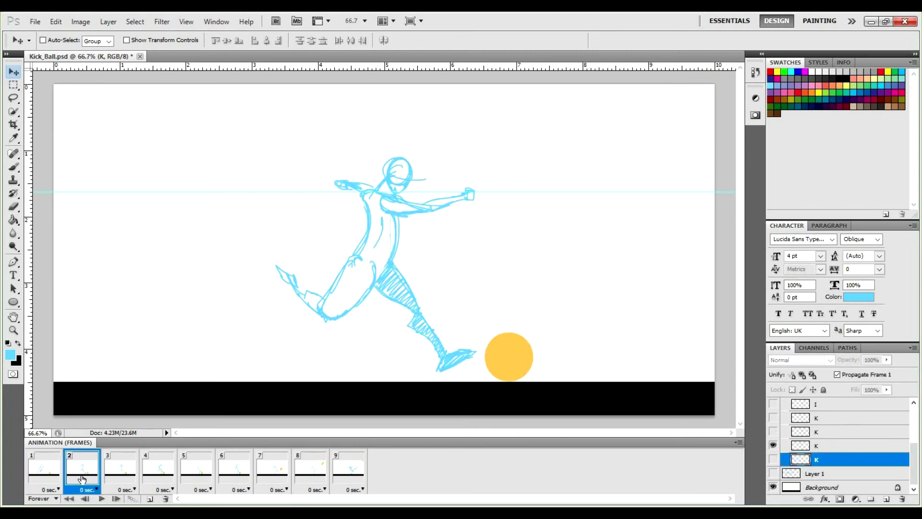
pyautogui.click(51, 474)
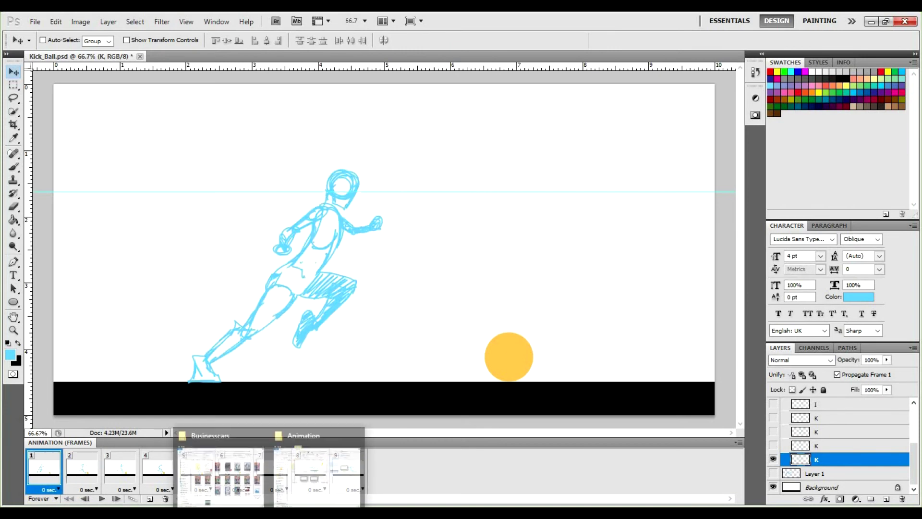
# Step: Switch to the Animation folder in File Explorer to look at Kick_Ball_02.gif, and minimize the window
pyautogui.moveTo(311, 469)
pyautogui.click(509, 344)
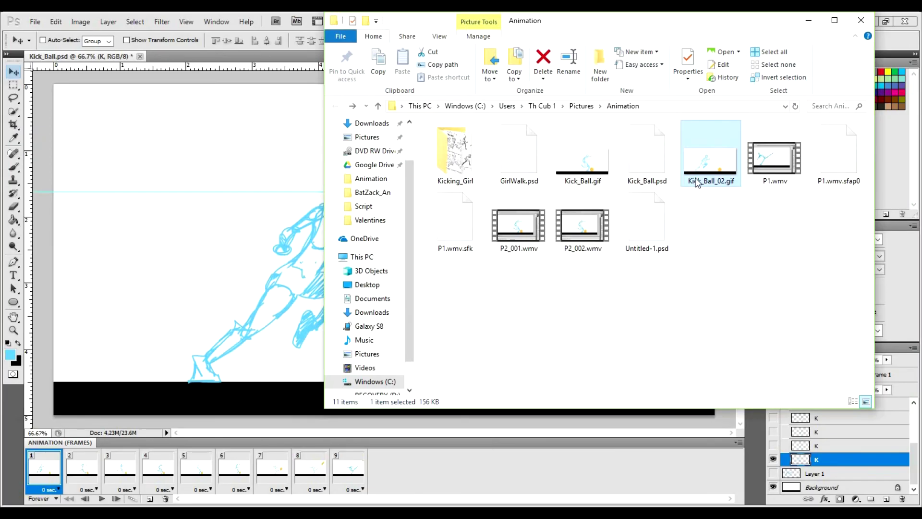
pyautogui.click(808, 20)
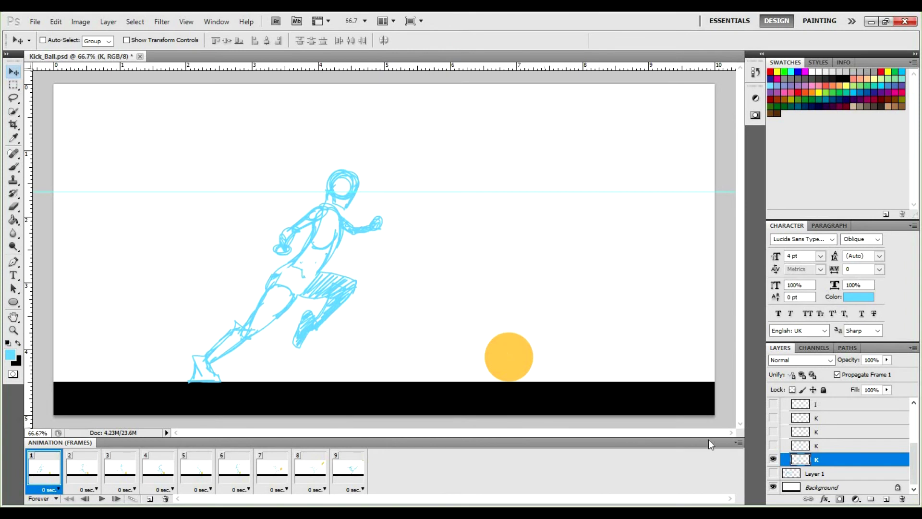
# Step: Add a new animation frame after frame 1 and create an empty layer directly above the first pose's layer
pyautogui.click(738, 442)
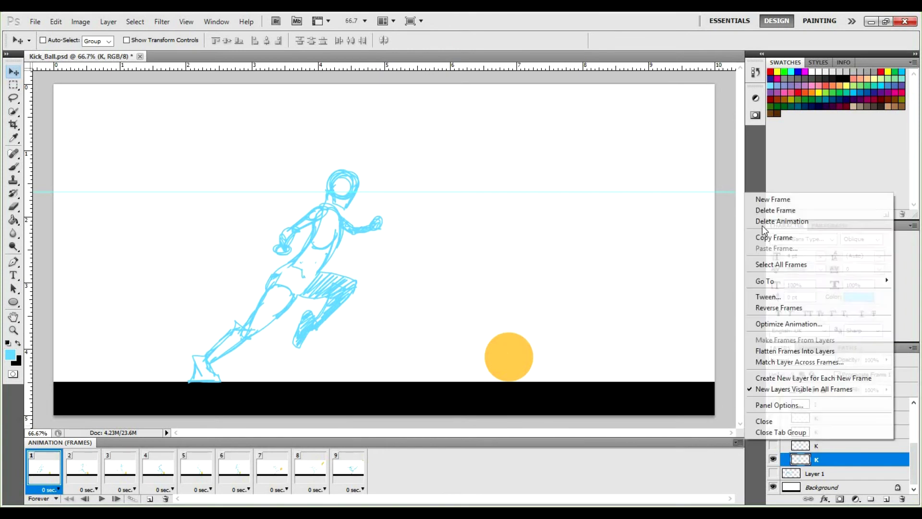
pyautogui.press('Return')
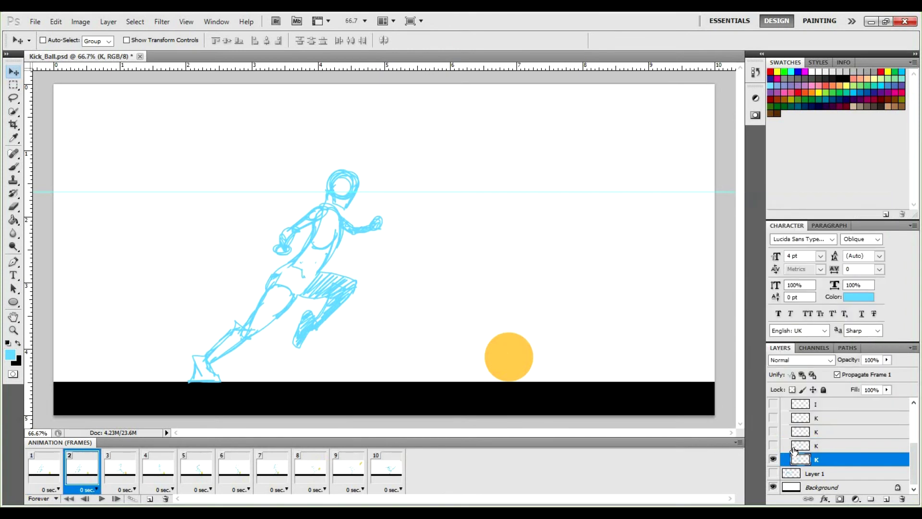
pyautogui.click(887, 498)
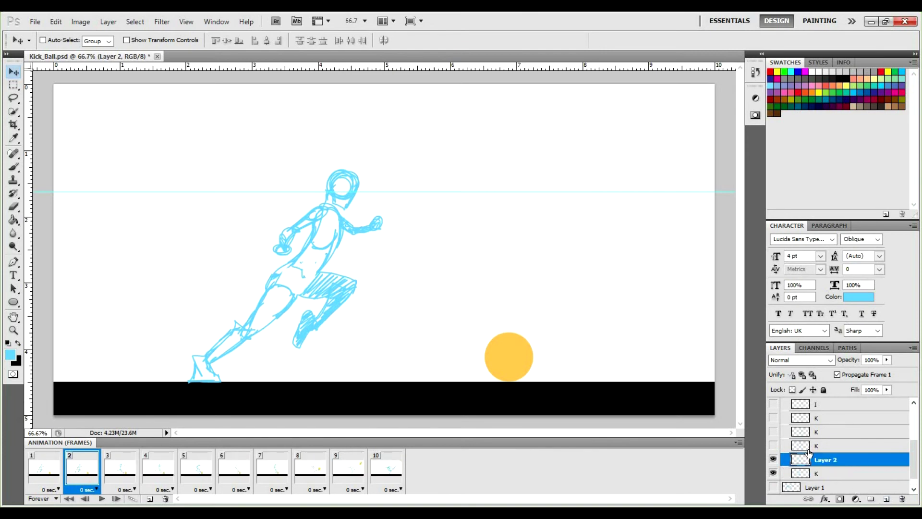
pyautogui.press('b')
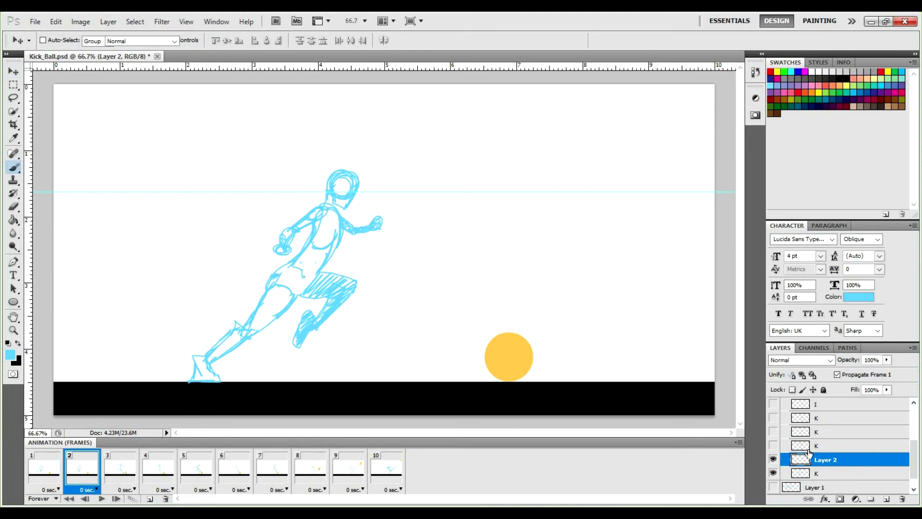
# Step: Show the next pose's layer at 41% opacity, dim the first pose's layer to 21%, and make the new layer between them active
pyautogui.click(773, 446)
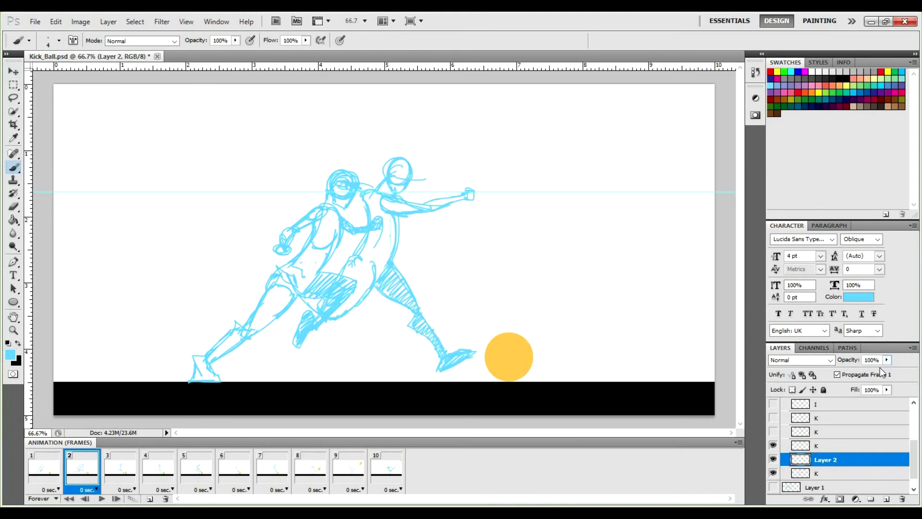
pyautogui.click(830, 451)
pyautogui.moveTo(887, 360); pyautogui.dragTo(852, 373)
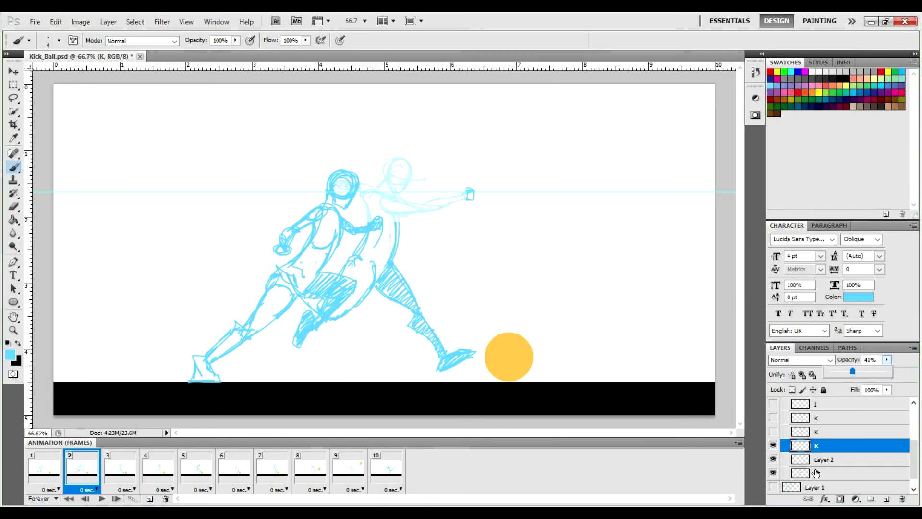
pyautogui.hotkey('alt', '[')
pyautogui.hotkey('alt', '[')
pyautogui.click(887, 360)
pyautogui.click(842, 372)
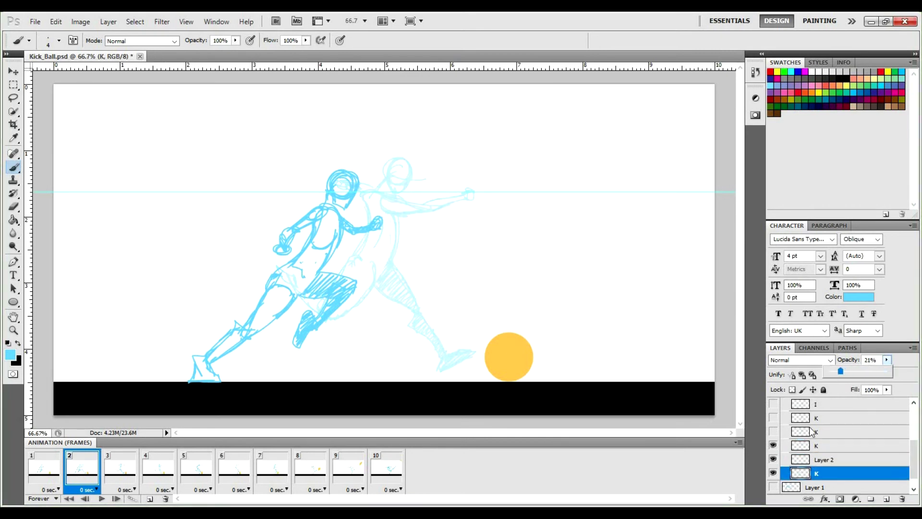
pyautogui.click(813, 462)
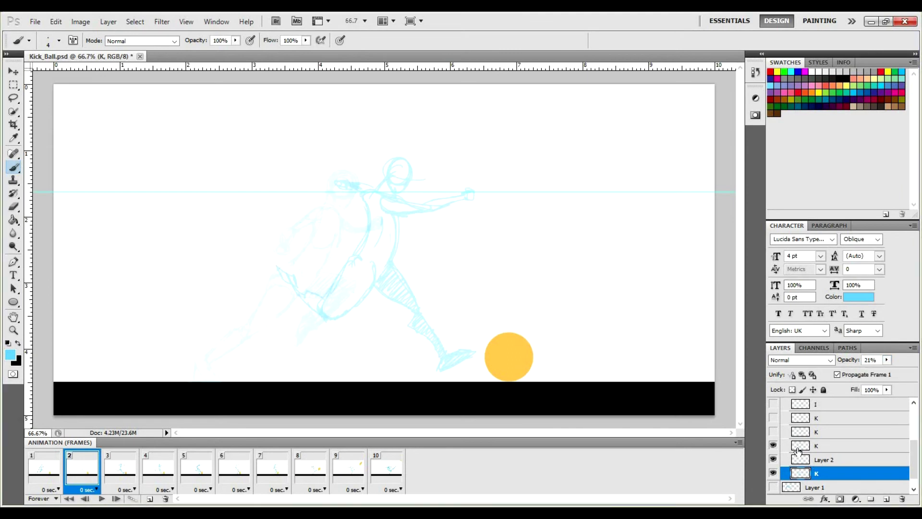
pyautogui.click(813, 462)
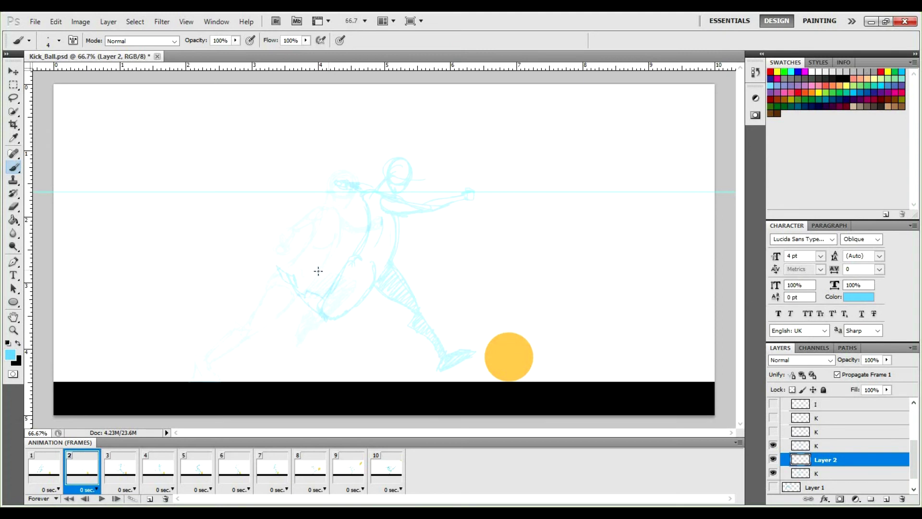
# Step: Sketch the bent trailing leg in light blue between the two dimmed poses, and erase the stray strokes near its foot
pyautogui.moveTo(331, 269)
pyautogui.mouseDown()
pyautogui.moveTo(312, 319)
pyautogui.moveTo(288, 329)
pyautogui.moveTo(287, 316)
pyautogui.mouseUp()
pyautogui.moveTo(302, 282)
pyautogui.mouseDown()
pyautogui.moveTo(331, 267)
pyautogui.moveTo(294, 292)
pyautogui.moveTo(324, 263)
pyautogui.moveTo(333, 271)
pyautogui.moveTo(292, 307)
pyautogui.moveTo(294, 295)
pyautogui.moveTo(297, 331)
pyautogui.mouseUp()
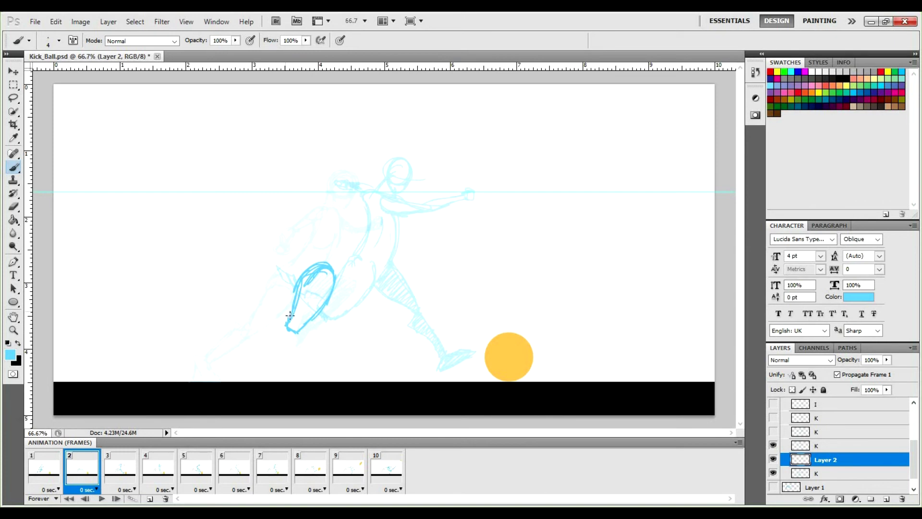
pyautogui.moveTo(287, 324)
pyautogui.mouseDown()
pyautogui.moveTo(253, 300)
pyautogui.moveTo(294, 334)
pyautogui.moveTo(258, 303)
pyautogui.moveTo(232, 317)
pyautogui.moveTo(243, 304)
pyautogui.moveTo(228, 337)
pyautogui.moveTo(282, 322)
pyautogui.moveTo(248, 336)
pyautogui.mouseUp()
pyautogui.press('e')
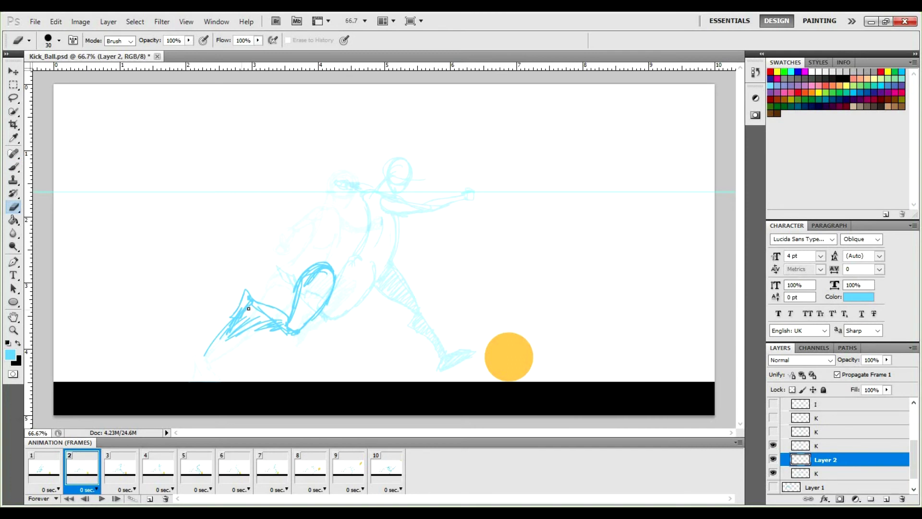
pyautogui.moveTo(249, 303); pyautogui.dragTo(245, 310)
# Step: Brush in the forward leg with its foot above the ground, and the curved back and shoulder line of the in-between pose
pyautogui.press('b')
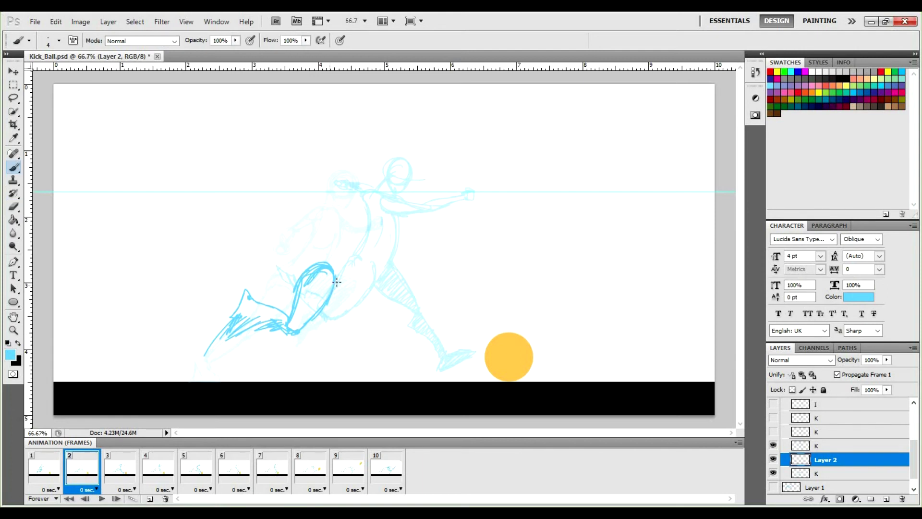
pyautogui.moveTo(332, 284)
pyautogui.mouseDown()
pyautogui.moveTo(380, 300)
pyautogui.moveTo(369, 271)
pyautogui.moveTo(379, 280)
pyautogui.moveTo(358, 266)
pyautogui.moveTo(384, 301)
pyautogui.moveTo(345, 255)
pyautogui.moveTo(376, 317)
pyautogui.moveTo(396, 331)
pyautogui.moveTo(388, 360)
pyautogui.moveTo(423, 353)
pyautogui.moveTo(392, 344)
pyautogui.moveTo(420, 347)
pyautogui.mouseUp()
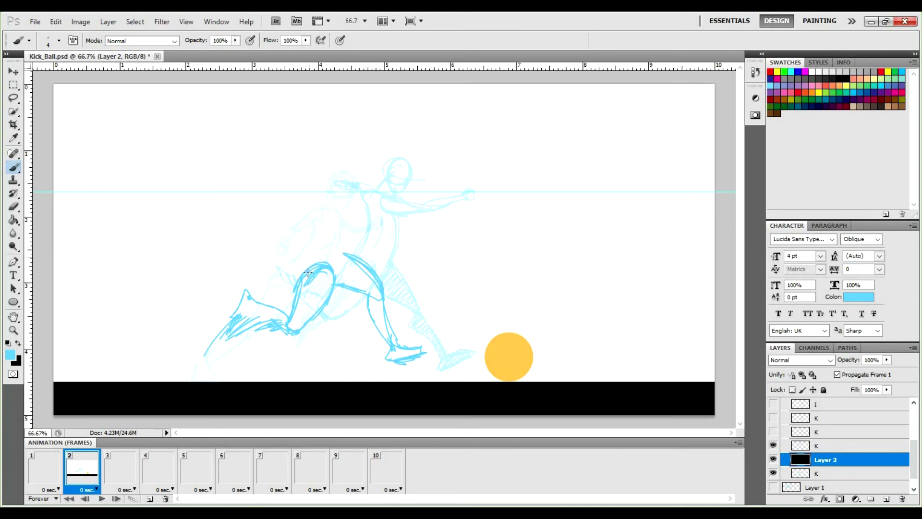
pyautogui.moveTo(327, 240)
pyautogui.mouseDown()
pyautogui.moveTo(315, 255)
pyautogui.moveTo(340, 199)
pyautogui.moveTo(360, 189)
pyautogui.mouseUp()
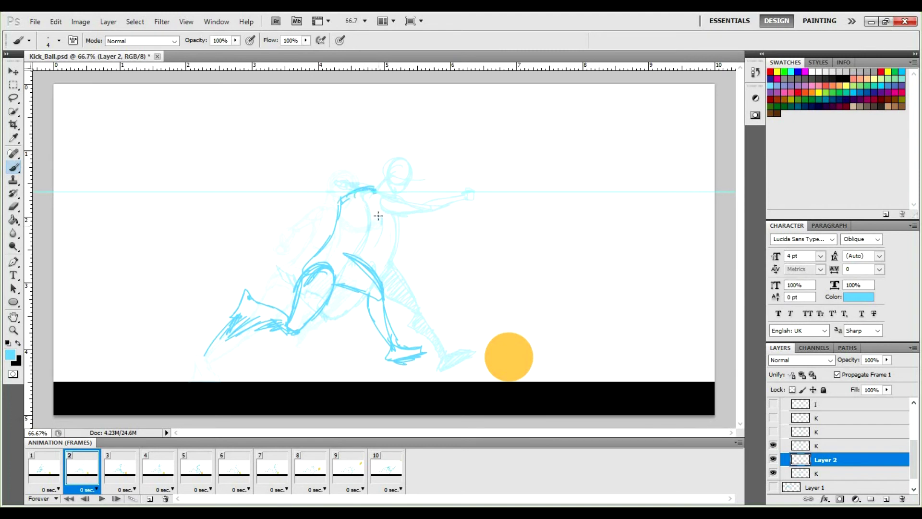
# Step: Finish sketching the running figure in frame 2 on Layer 2, adding the torso, leg shading, both arms and the head
pyautogui.moveTo(357, 196)
pyautogui.mouseDown()
pyautogui.moveTo(379, 204)
pyautogui.moveTo(382, 226)
pyautogui.moveTo(416, 215)
pyautogui.moveTo(364, 229)
pyautogui.moveTo(355, 254)
pyautogui.moveTo(330, 260)
pyautogui.moveTo(347, 256)
pyautogui.moveTo(349, 272)
pyautogui.moveTo(377, 297)
pyautogui.moveTo(373, 318)
pyautogui.moveTo(402, 356)
pyautogui.mouseUp()
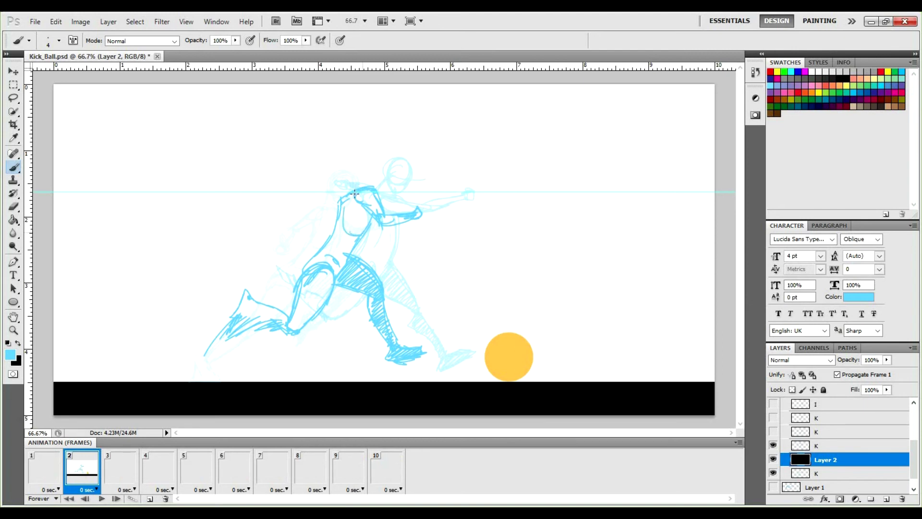
pyautogui.moveTo(342, 218); pyautogui.dragTo(328, 244)
pyautogui.moveTo(350, 188)
pyautogui.mouseDown()
pyautogui.moveTo(362, 161)
pyautogui.moveTo(382, 168)
pyautogui.mouseUp()
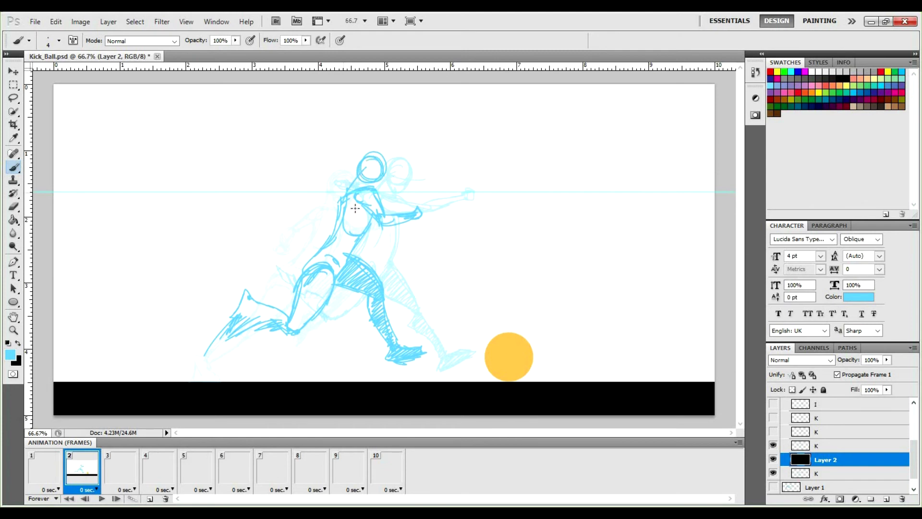
pyautogui.moveTo(322, 208)
pyautogui.mouseDown()
pyautogui.moveTo(342, 199)
pyautogui.moveTo(318, 218)
pyautogui.moveTo(328, 208)
pyautogui.mouseUp()
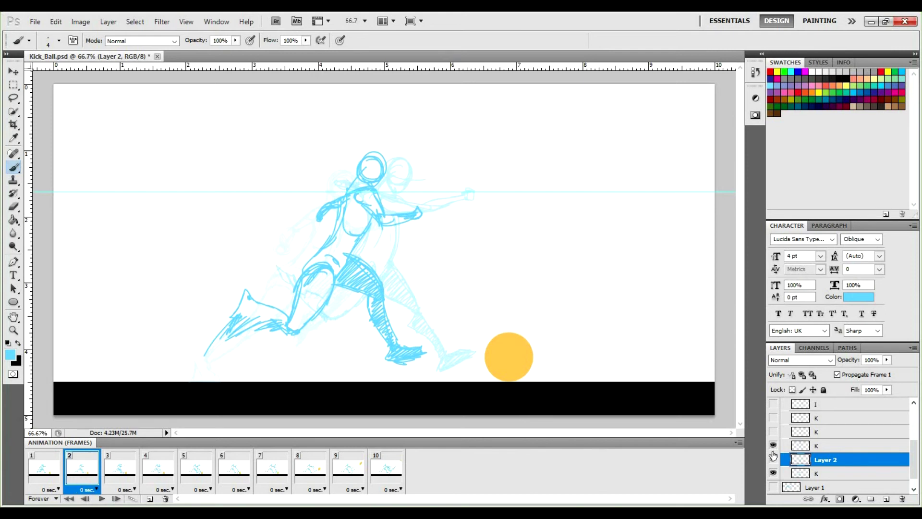
# Step: Hide Layer 2 in all ten animation frames
pyautogui.press('Home')
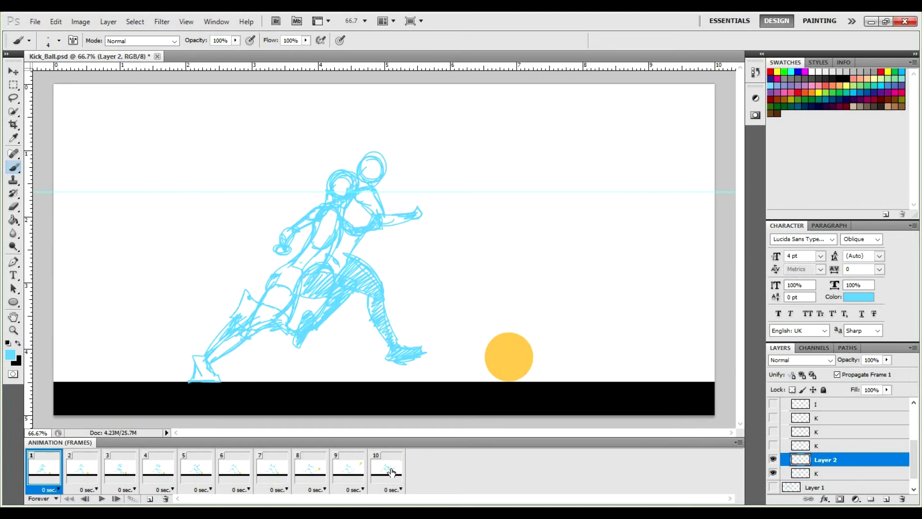
pyautogui.keyDown('shift'); pyautogui.click(391, 473); pyautogui.keyUp('shift')
pyautogui.click(773, 460)
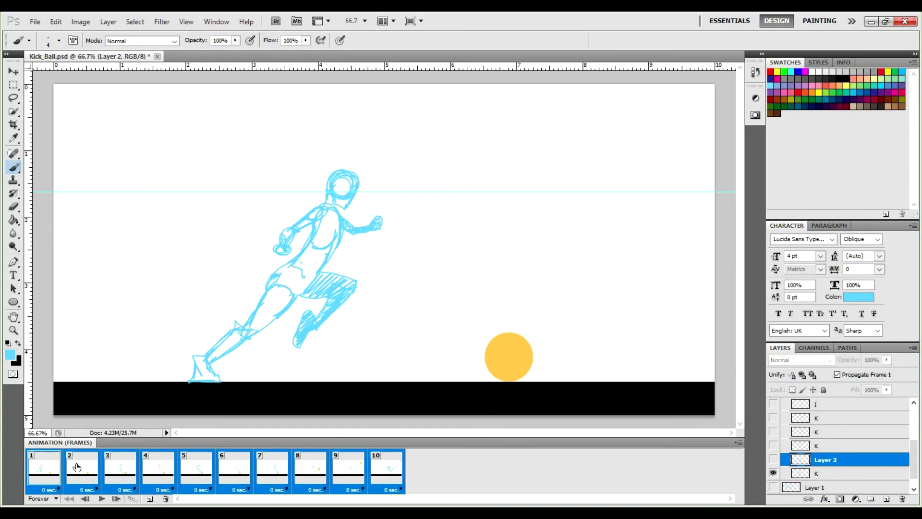
# Step: Make Layer 2 the only visible figure drawing in frame 2, hiding the neighbouring K layers
pyautogui.click(95, 472)
pyautogui.click(773, 445)
pyautogui.click(773, 473)
pyautogui.click(773, 445)
pyautogui.click(773, 460)
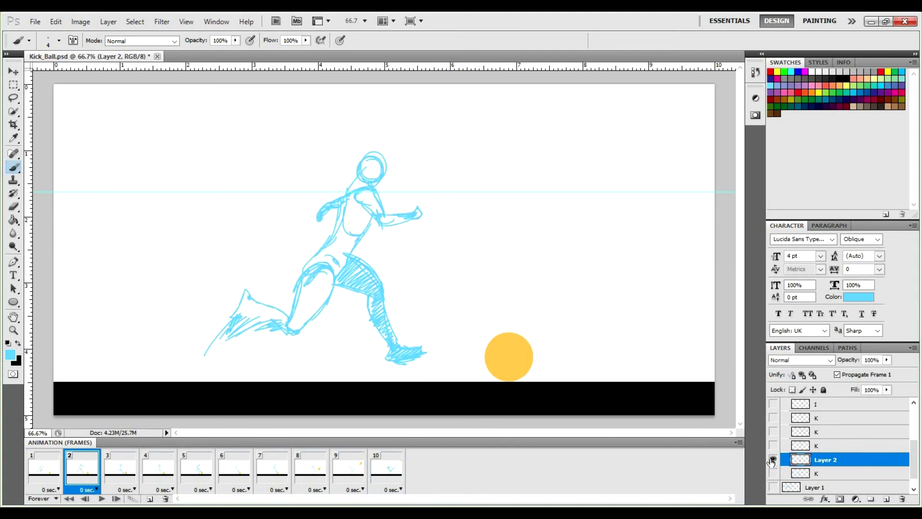
# Step: Rename Layer 2 as I
pyautogui.doubleClick(825, 460)
pyautogui.write('I')
pyautogui.press('Return')
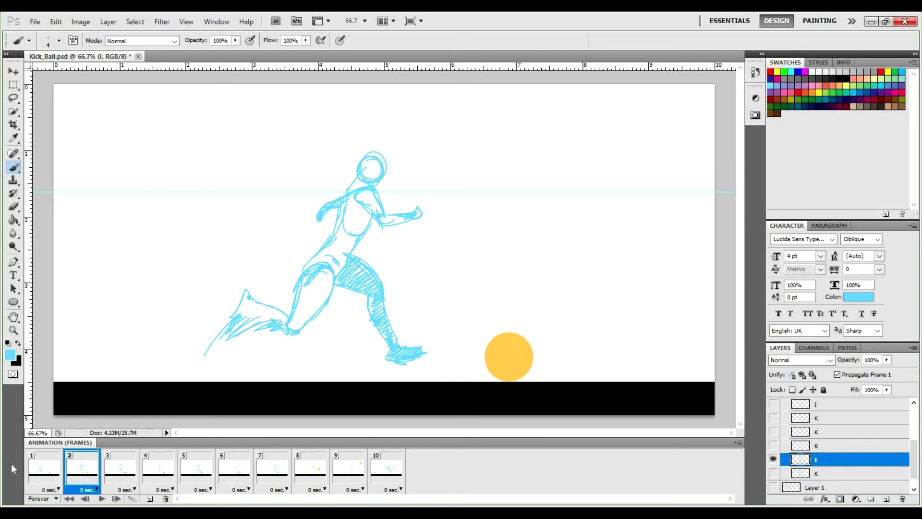
# Step: Play the animation from frame 1 to check the kick motion, and stop it
pyautogui.click(50, 471)
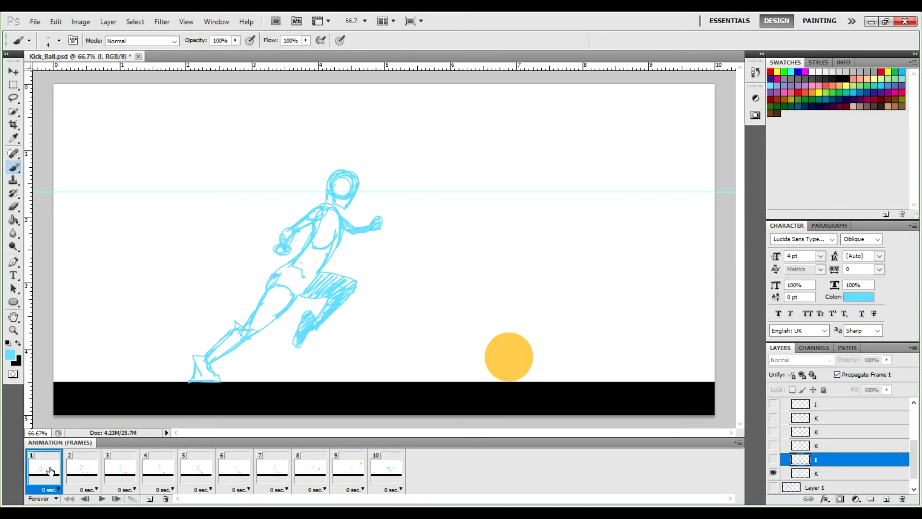
pyautogui.click(102, 499)
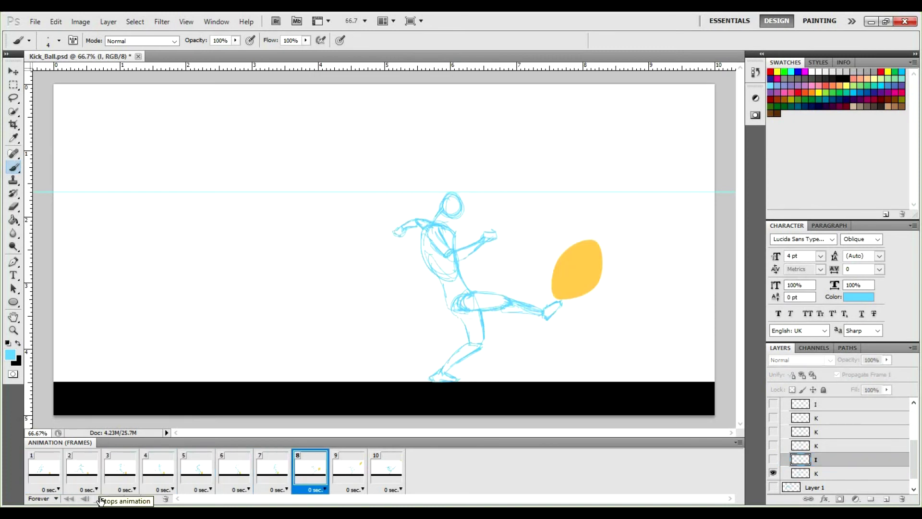
pyautogui.click(101, 500)
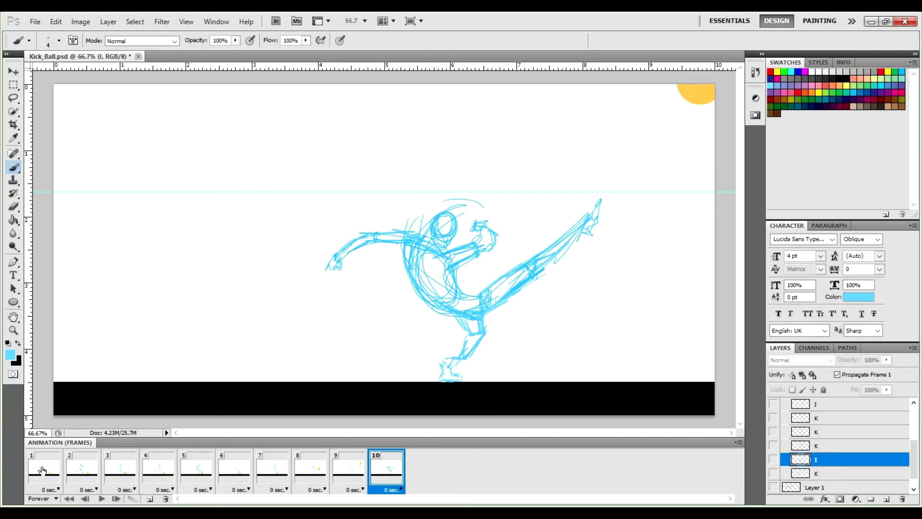
# Step: Open Save for Web & Devices for the animation, preview the GIF playback and rewind it to the first frame
pyautogui.click(35, 23)
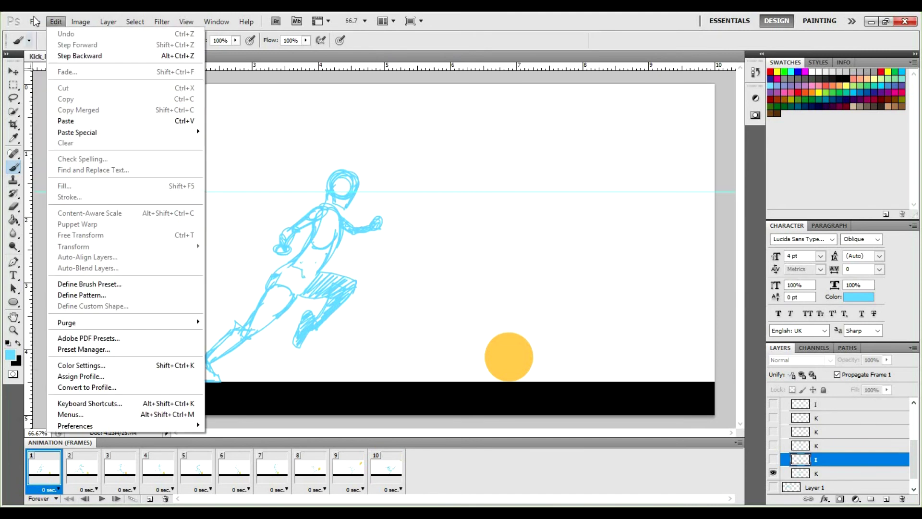
pyautogui.click(215, 232)
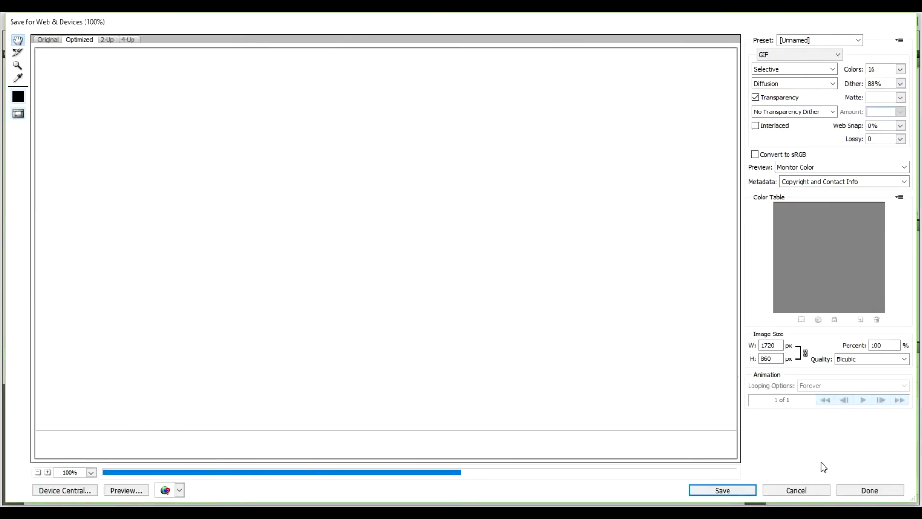
pyautogui.click(863, 401)
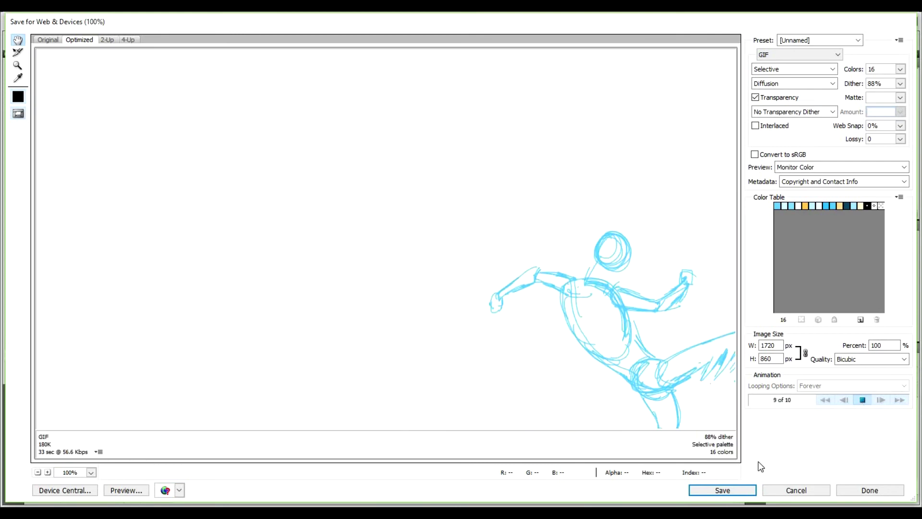
pyautogui.click(825, 400)
# Step: Save the animated GIF as Kick_Ball_02.gif in the Animation folder, replacing the existing file
pyautogui.click(727, 486)
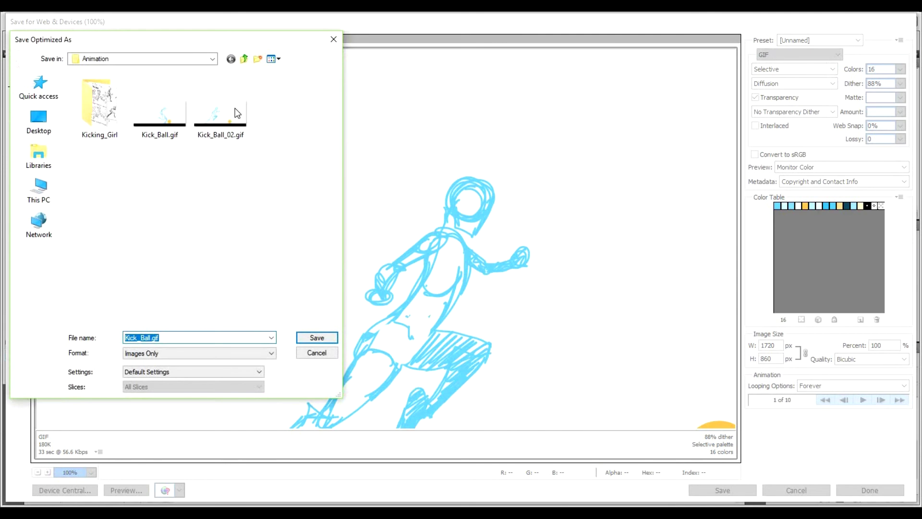
pyautogui.click(317, 338)
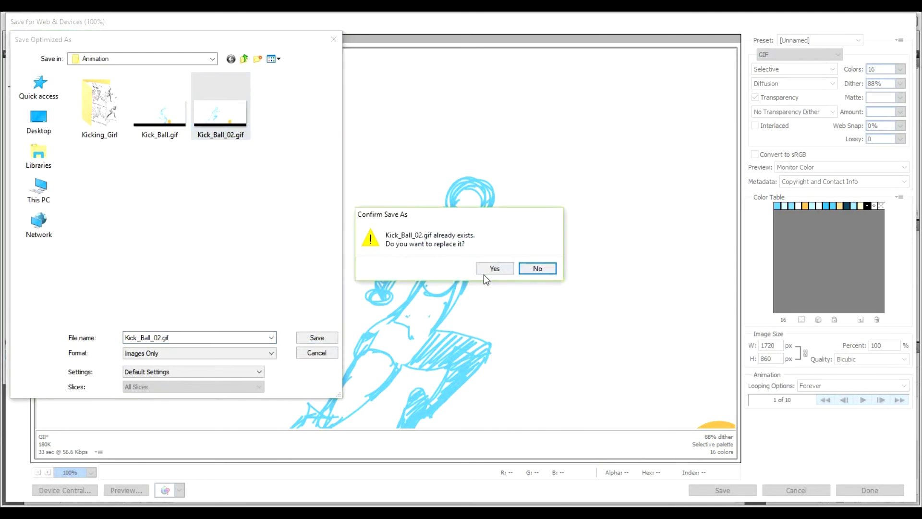
pyautogui.click(485, 272)
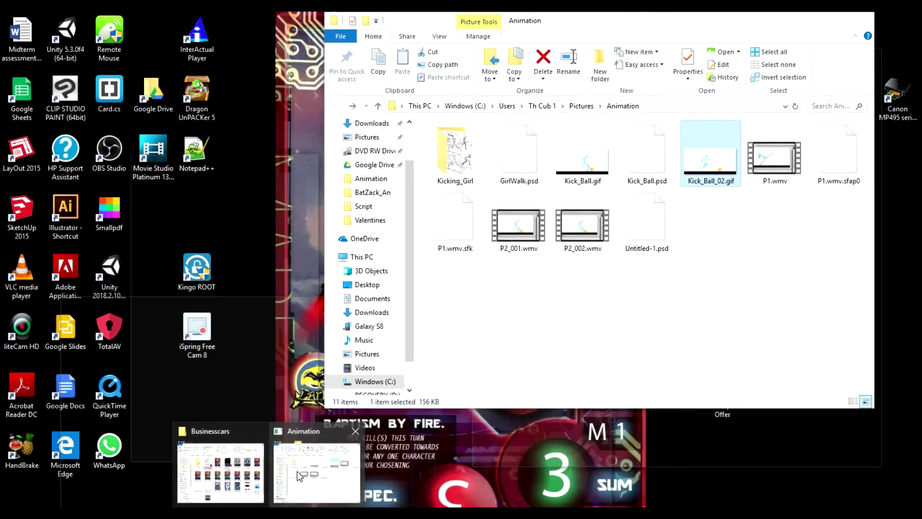
# Step: Switch to the Animation folder in File Explorer, view Kick_Ball_02.gif in Photos, and return to Photoshop
pyautogui.click(319, 468)
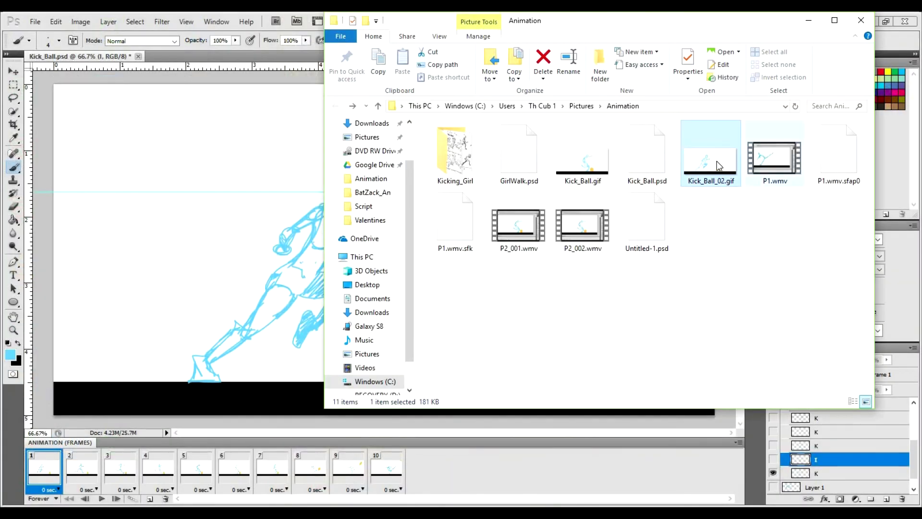
pyautogui.doubleClick(714, 163)
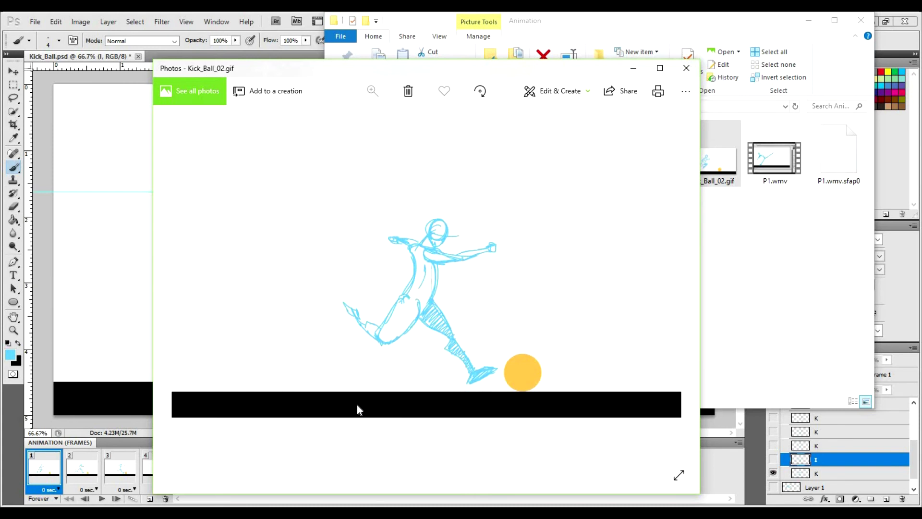
pyautogui.click(687, 68)
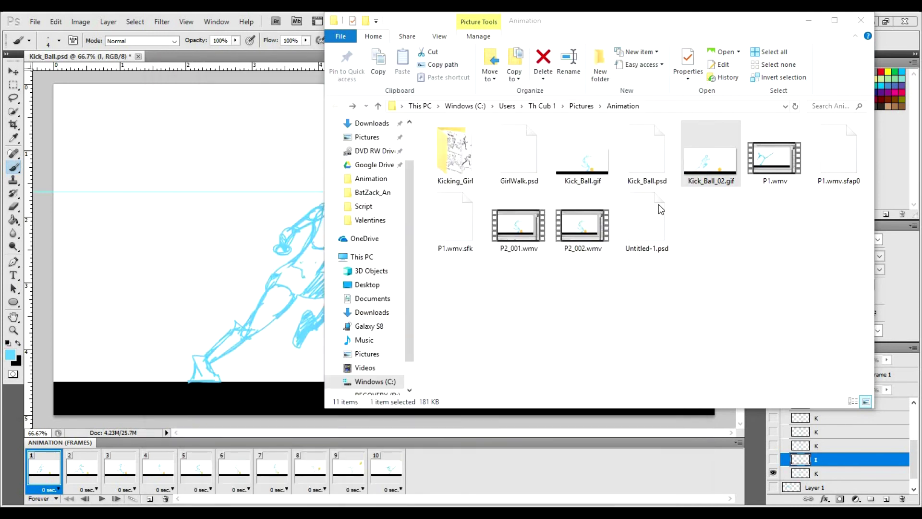
pyautogui.click(809, 20)
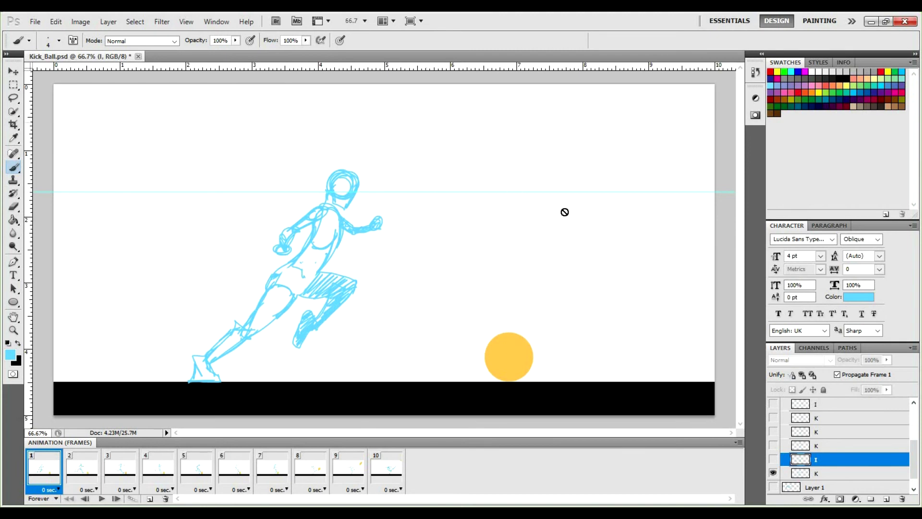
# Step: Examine the contents of the Ball and Mimzzty layer groups
pyautogui.scroll(5, 809, 460)
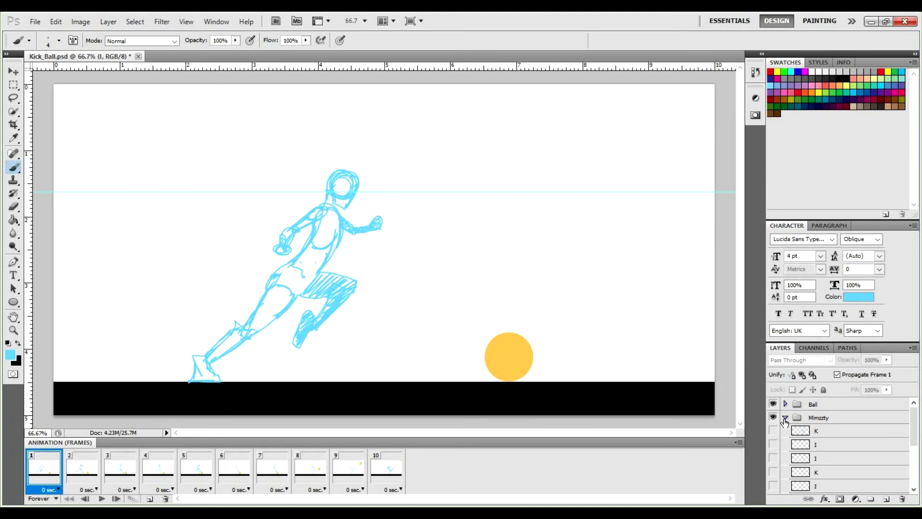
pyautogui.click(785, 417)
pyautogui.click(785, 417)
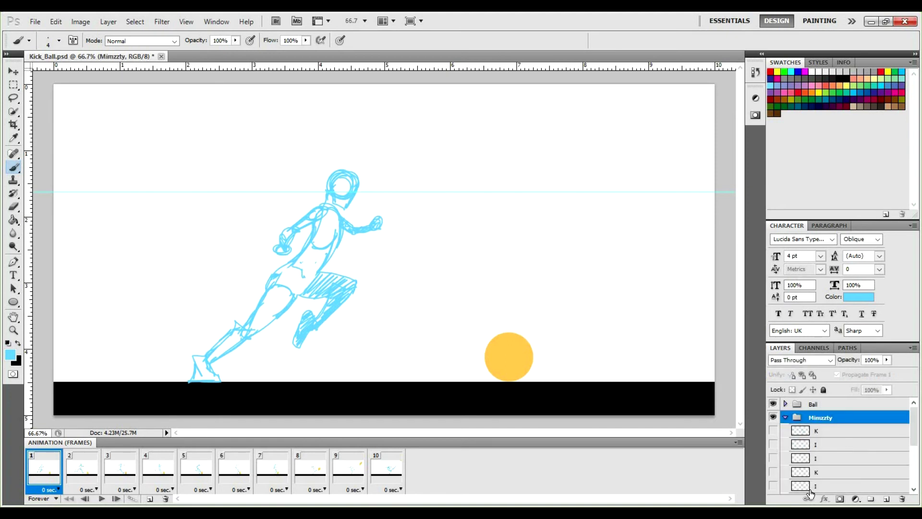
pyautogui.click(785, 404)
pyautogui.click(785, 405)
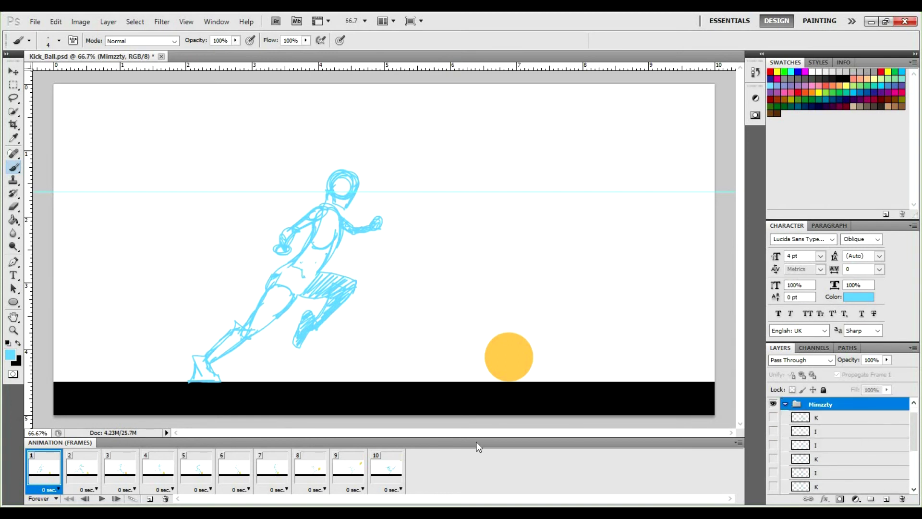
# Step: Step through the animation frames up to frame 10 to review the figure's pose in each one
pyautogui.press('Right')
pyautogui.press('Right')
pyautogui.press('Right')
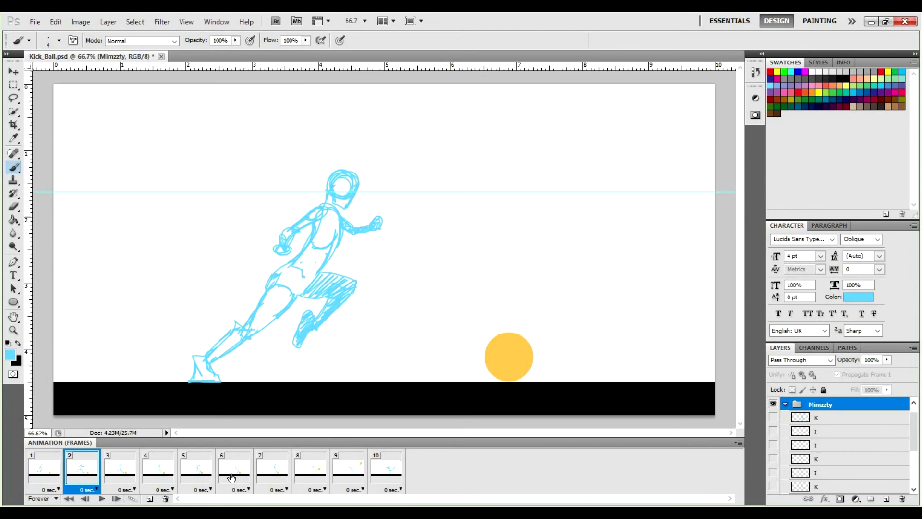
pyautogui.press('Right')
pyautogui.press('Right')
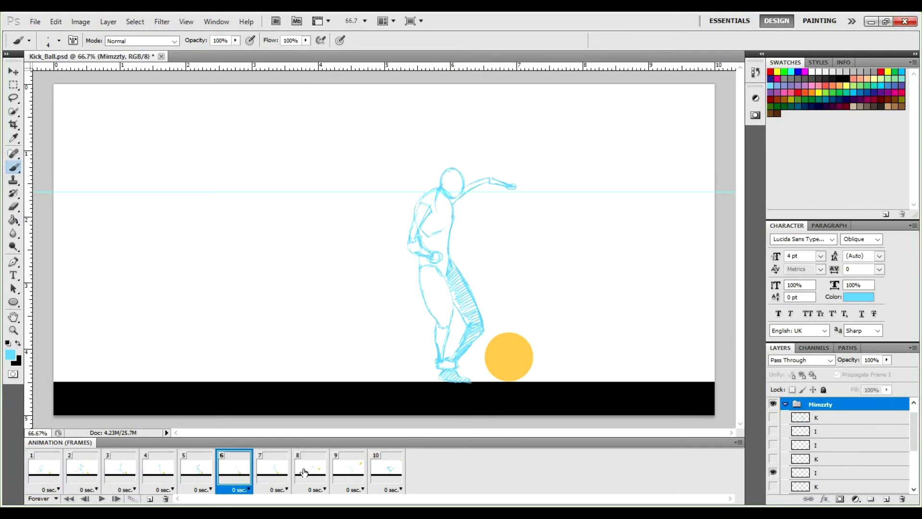
pyautogui.click(267, 472)
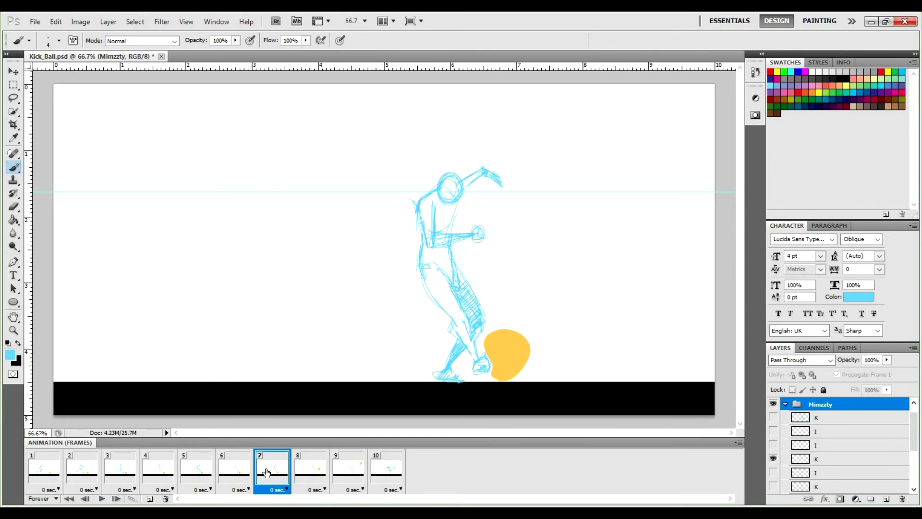
pyautogui.click(312, 471)
pyautogui.click(350, 469)
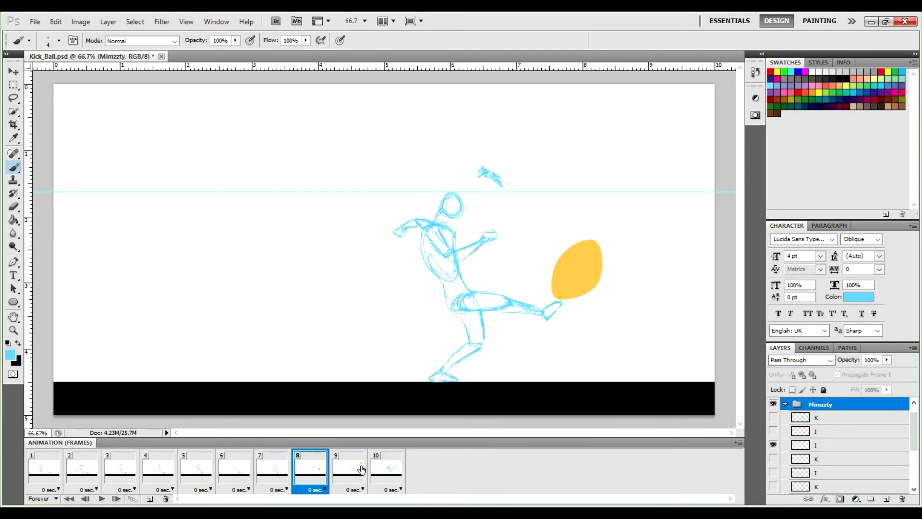
pyautogui.click(383, 473)
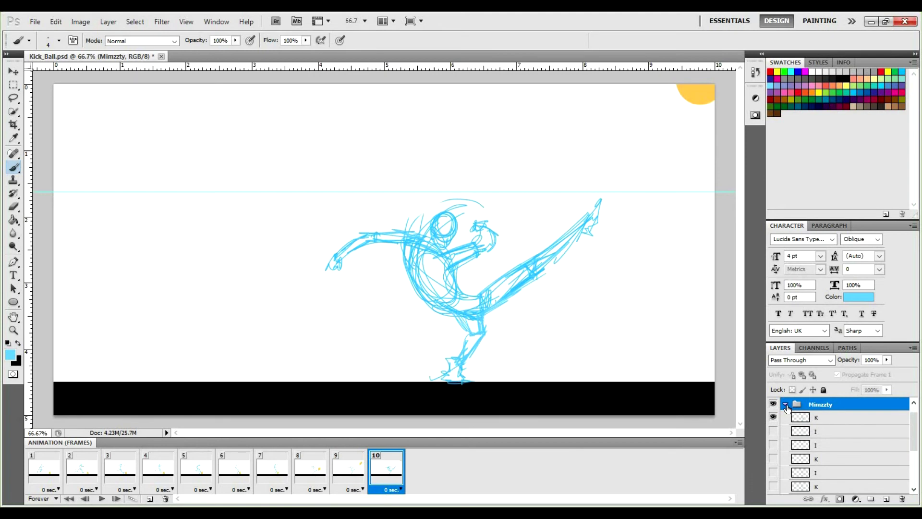
# Step: Collapse the Mimzzty group and compare the ball's shape, position and visible Ball layer across frames 7 to 10
pyautogui.click(786, 406)
pyautogui.scroll(2, 789, 435)
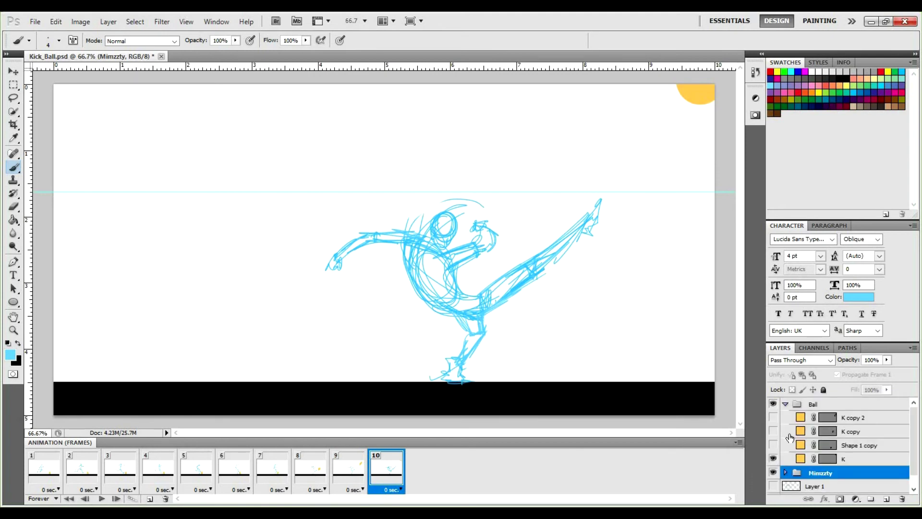
pyautogui.click(340, 470)
pyautogui.click(298, 473)
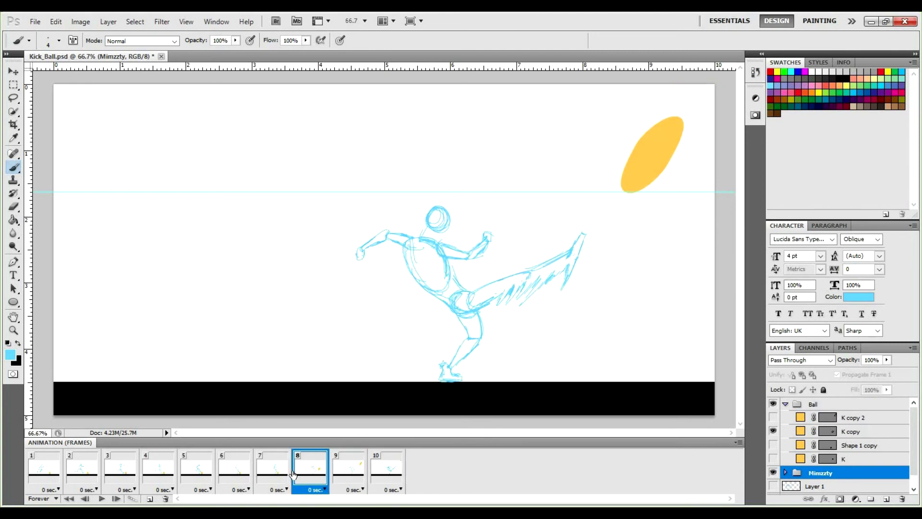
pyautogui.click(349, 469)
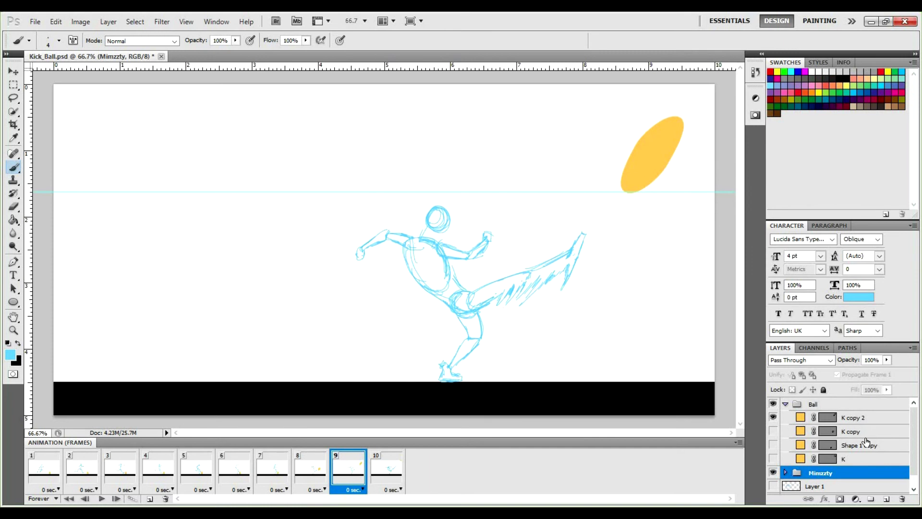
pyautogui.click(400, 466)
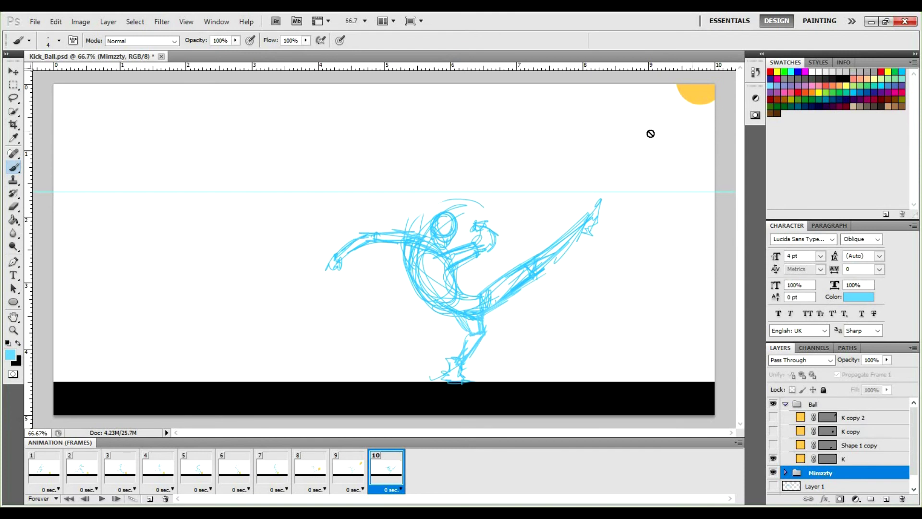
pyautogui.click(347, 470)
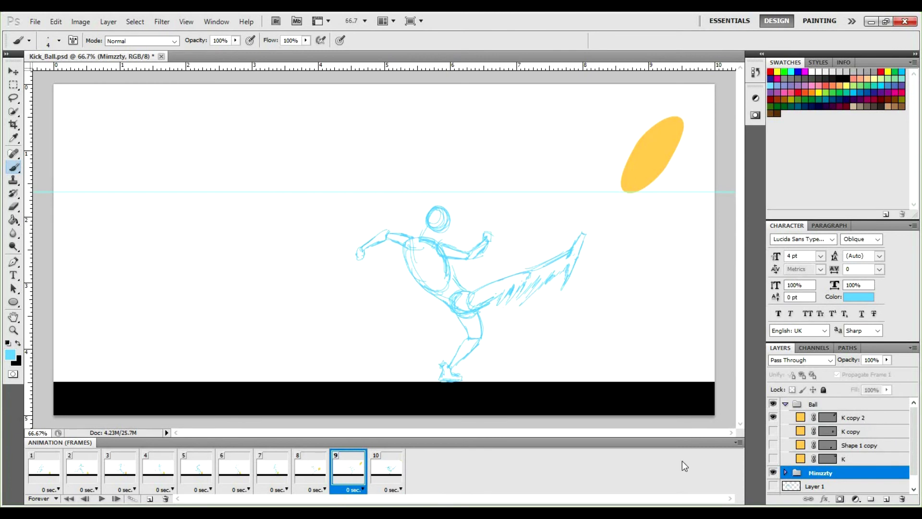
pyautogui.click(316, 478)
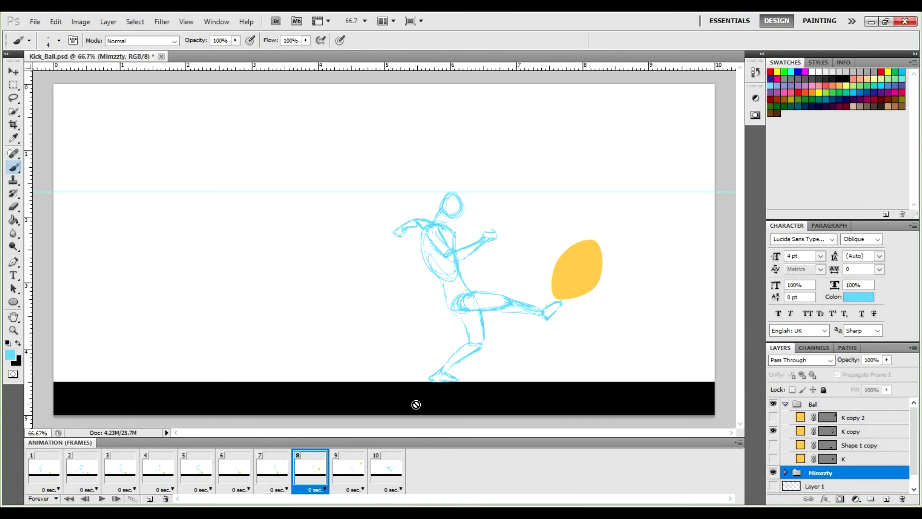
pyautogui.click(270, 467)
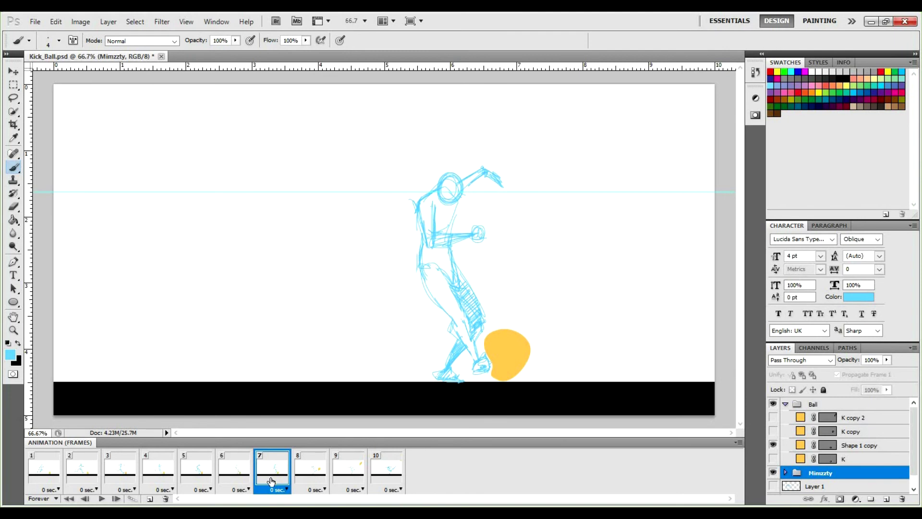
# Step: Step back through the animation from frame 7 to frame 1, and view frame 10 for comparison
pyautogui.click(225, 480)
pyautogui.click(145, 473)
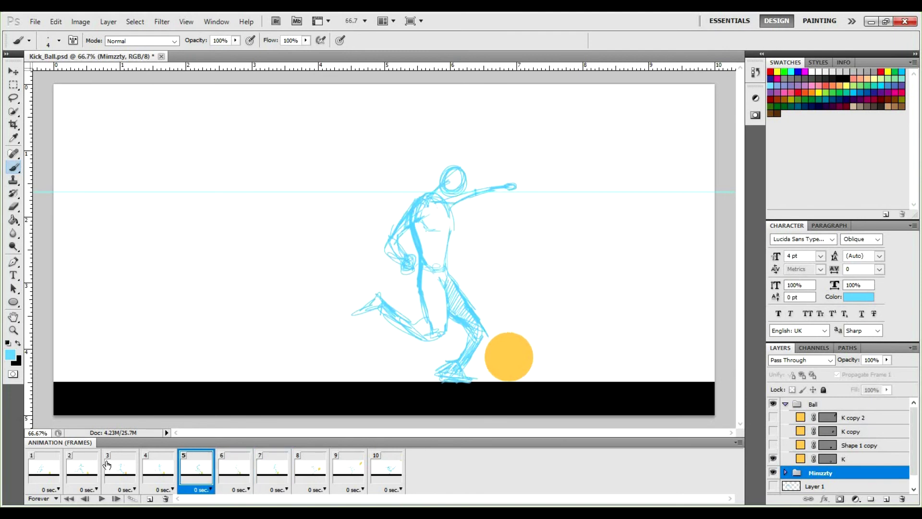
pyautogui.press('Left')
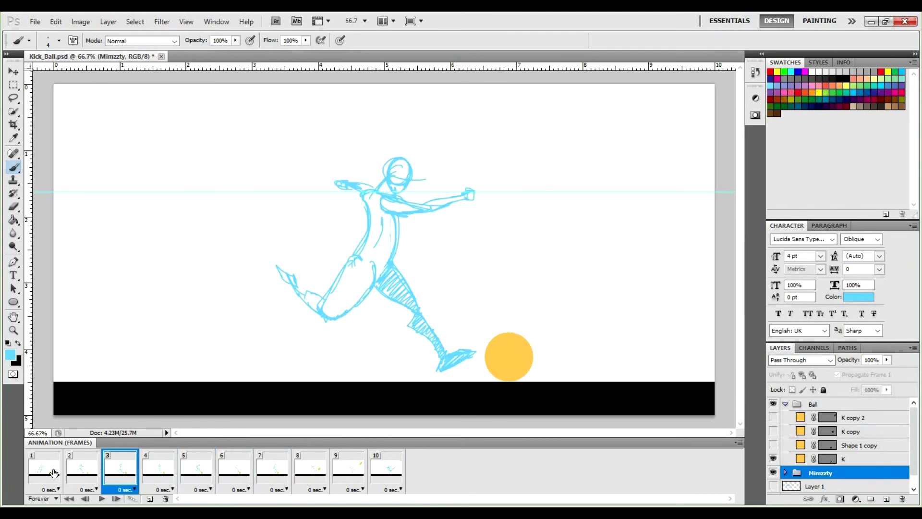
pyautogui.press('Left')
pyautogui.click(54, 473)
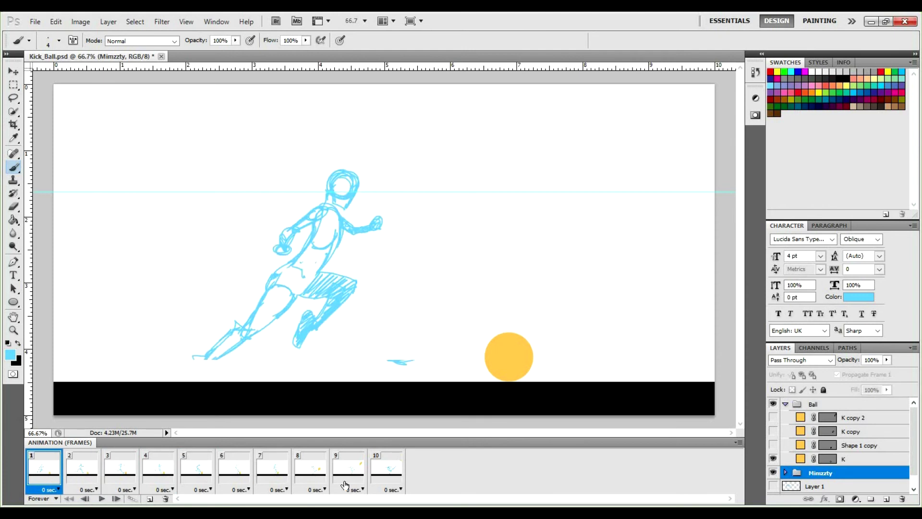
pyautogui.click(391, 473)
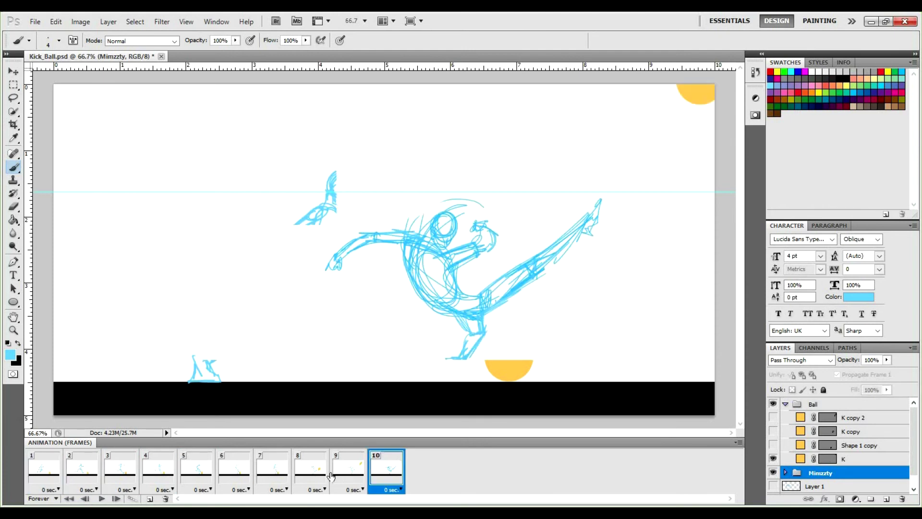
# Step: Review which Mimzzty layer is visible in each frame, going backwards from frame 10 to frame 1 with the Ball group collapsed
pyautogui.click(785, 403)
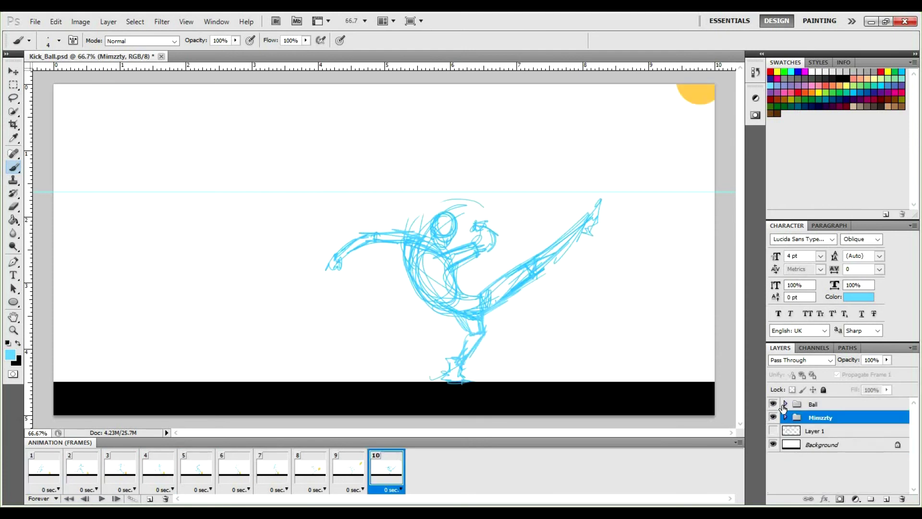
pyautogui.click(786, 417)
pyautogui.scroll(-2, 841, 446)
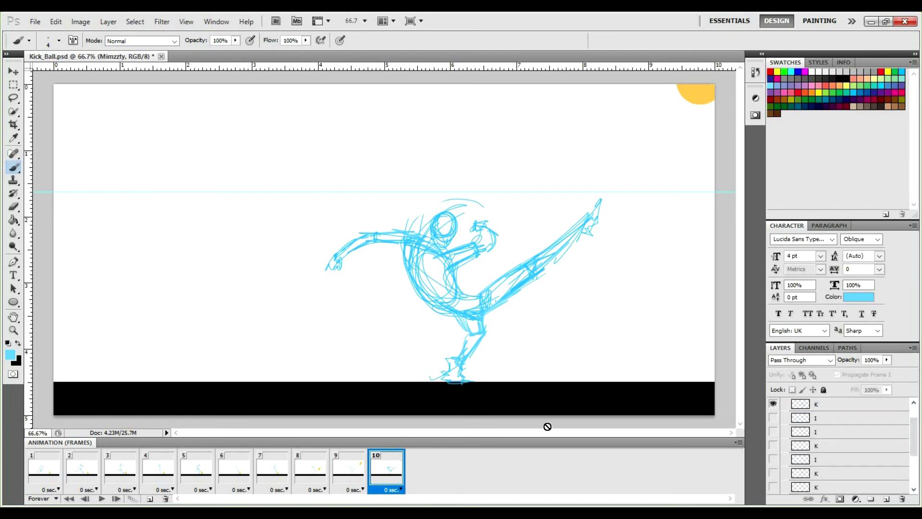
pyautogui.click(334, 471)
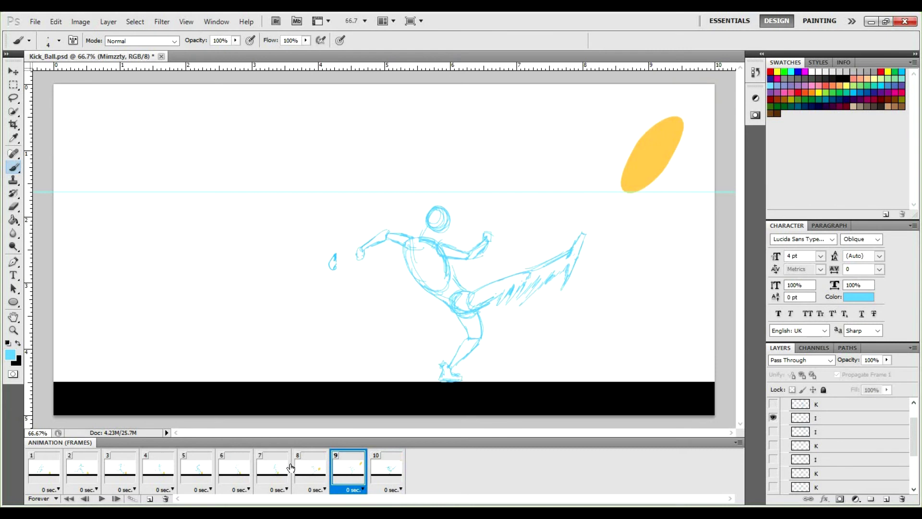
pyautogui.click(295, 468)
pyautogui.click(262, 465)
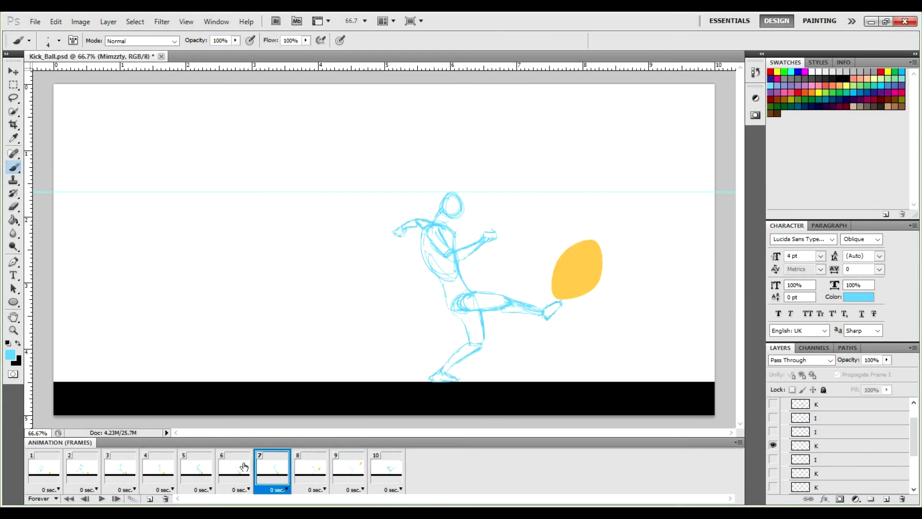
pyautogui.click(239, 467)
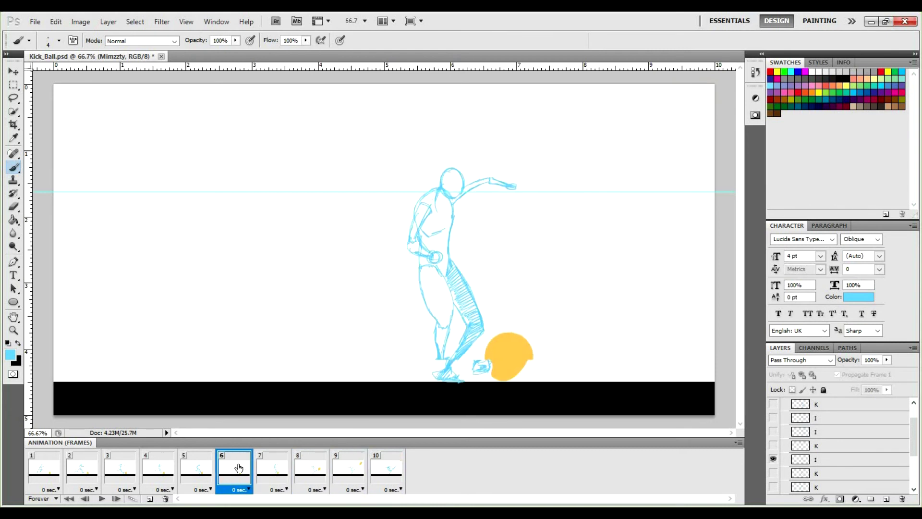
pyautogui.click(197, 472)
pyautogui.scroll(-1, 797, 460)
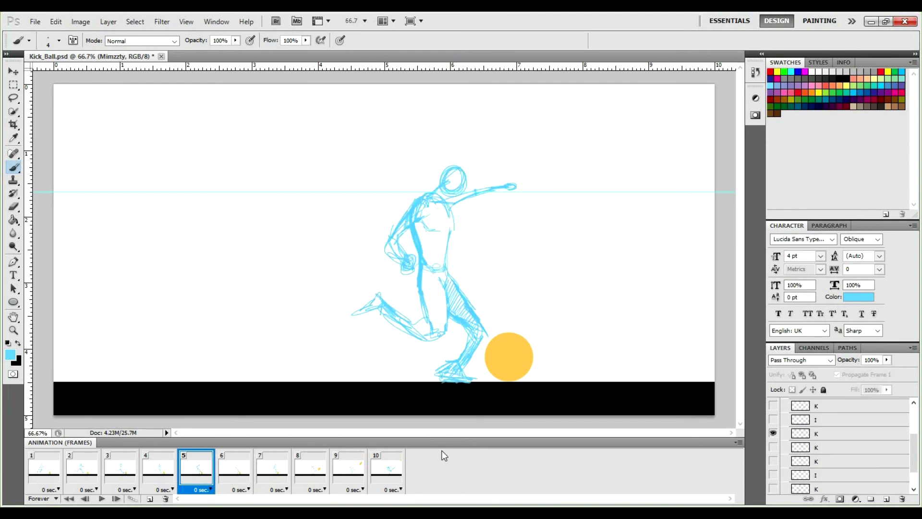
pyautogui.click(160, 469)
pyautogui.click(113, 469)
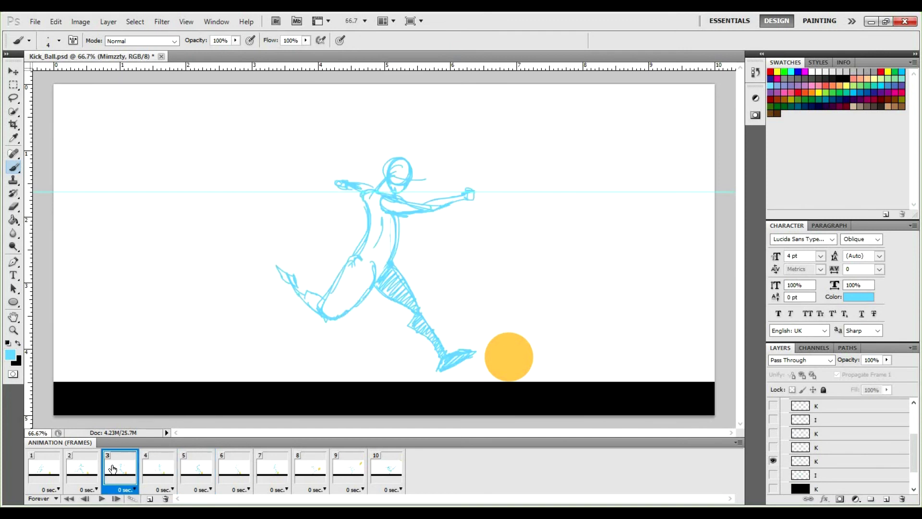
pyautogui.click(82, 466)
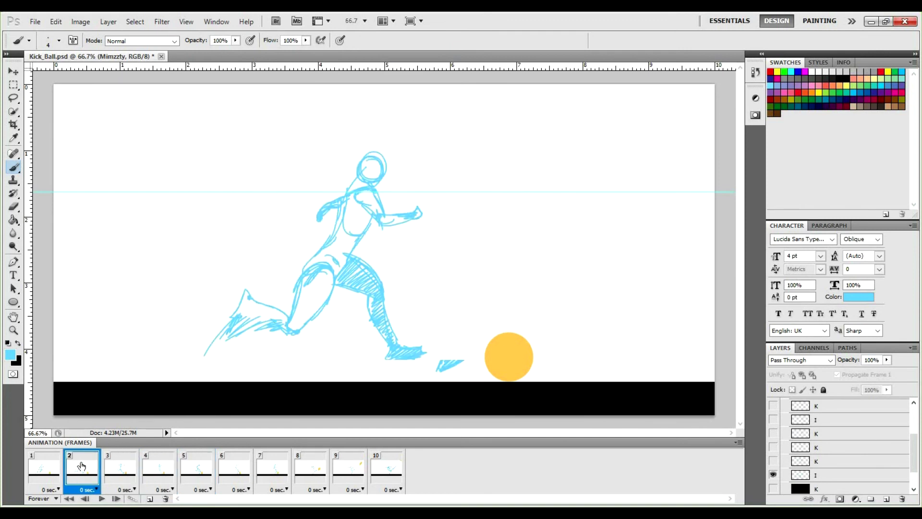
pyautogui.click(48, 466)
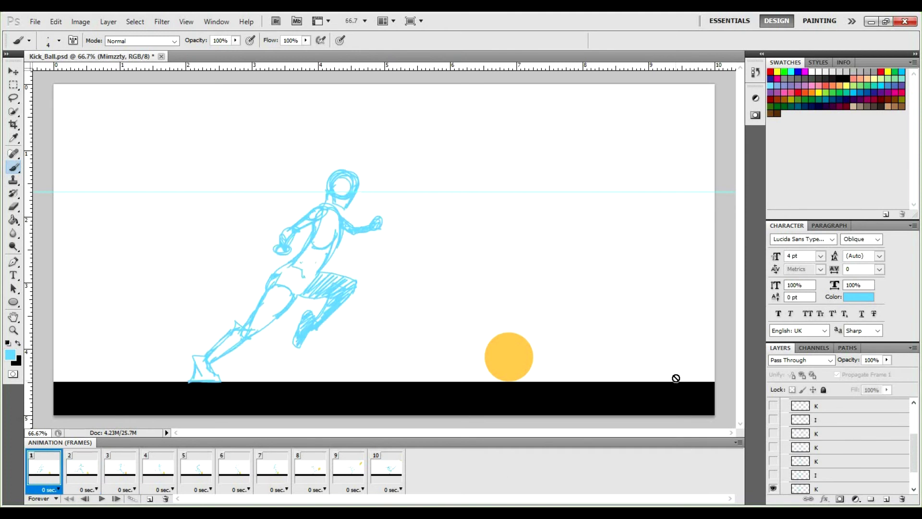
pyautogui.scroll(5, 881, 462)
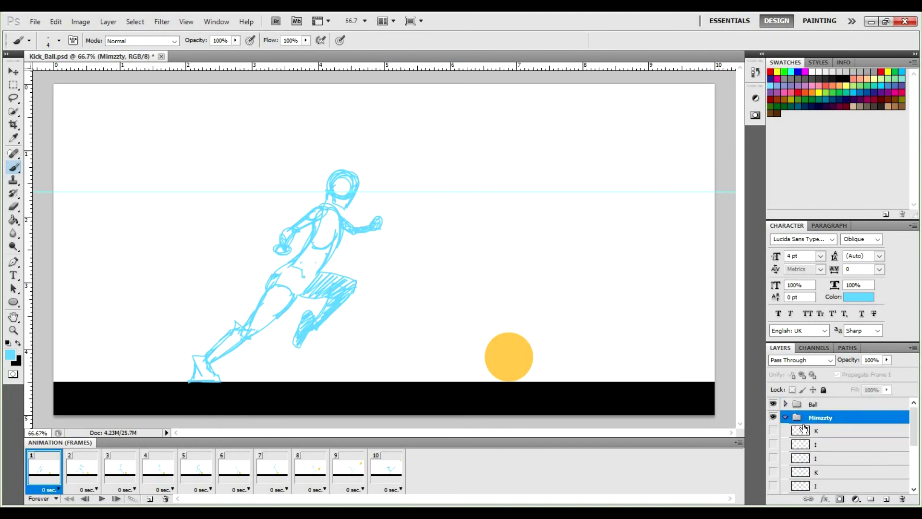
pyautogui.click(785, 417)
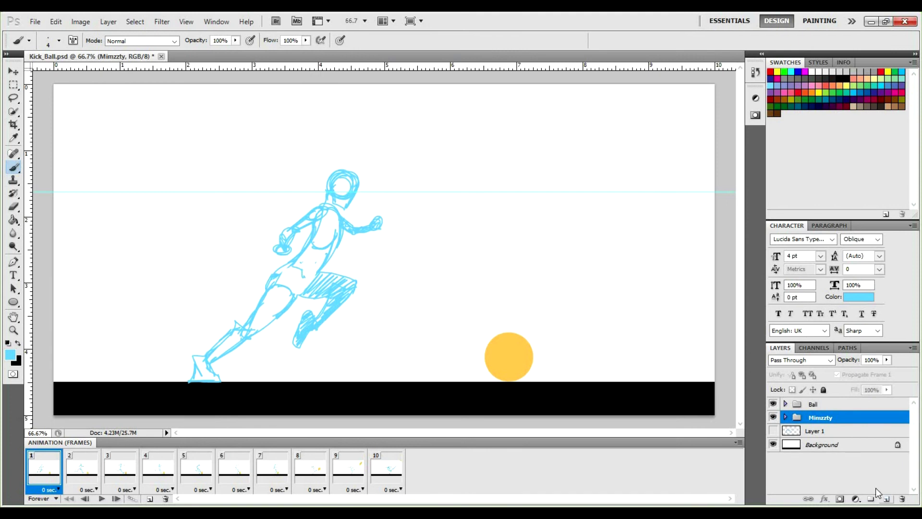
# Step: Put all the K and I layers inside Mimzzty into a new nested group named Girl
pyautogui.click(785, 418)
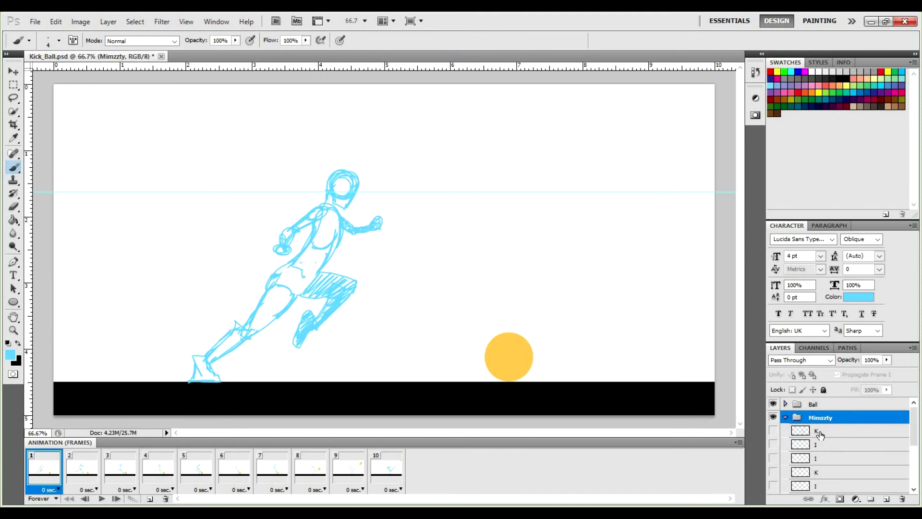
pyautogui.click(846, 429)
pyautogui.scroll(-3, 838, 447)
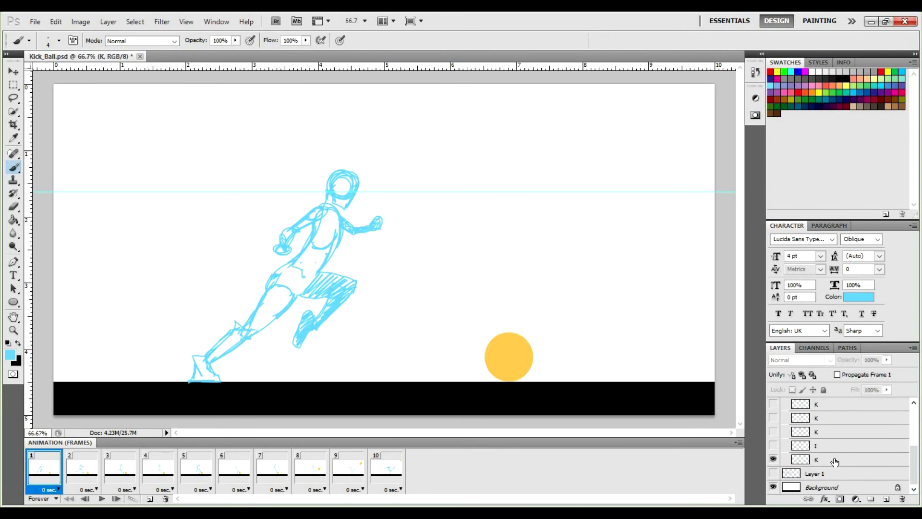
pyautogui.keyDown('shift'); pyautogui.click(835, 462); pyautogui.keyUp('shift')
pyautogui.scroll(5, 838, 447)
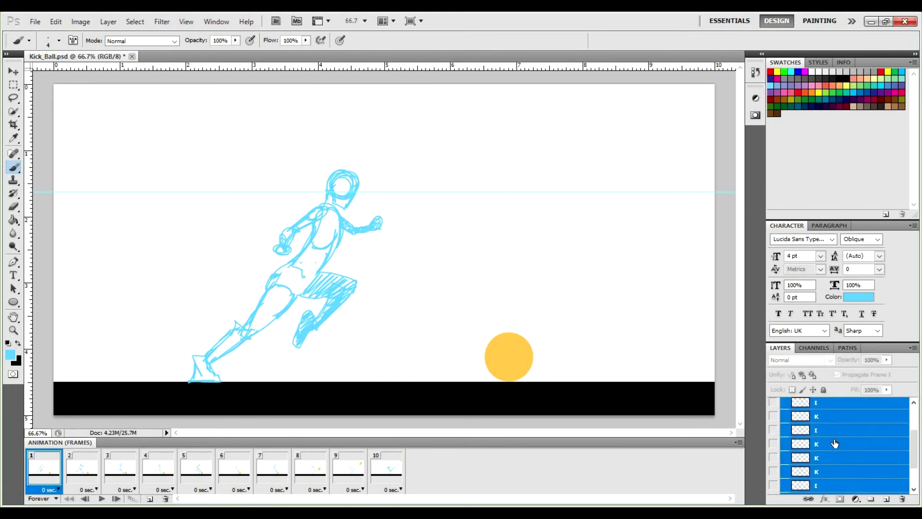
pyautogui.scroll(-5, 836, 447)
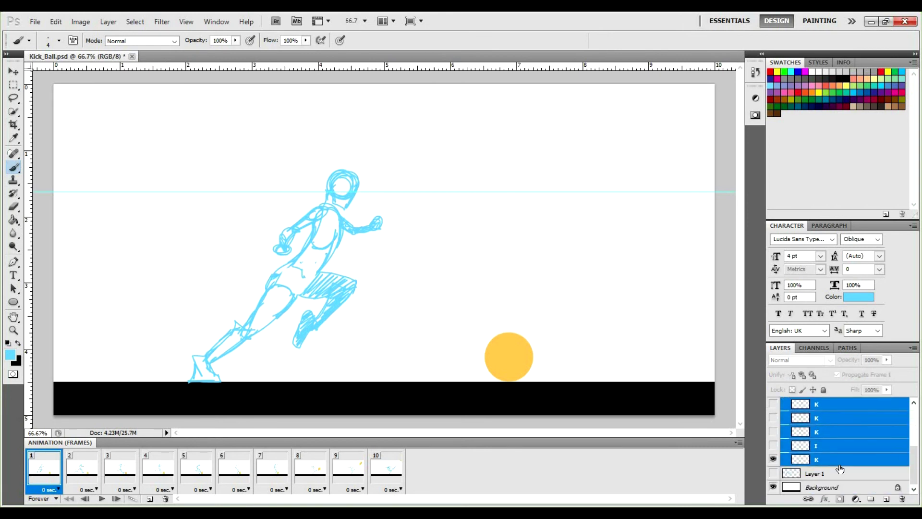
pyautogui.moveTo(831, 462); pyautogui.dragTo(870, 500)
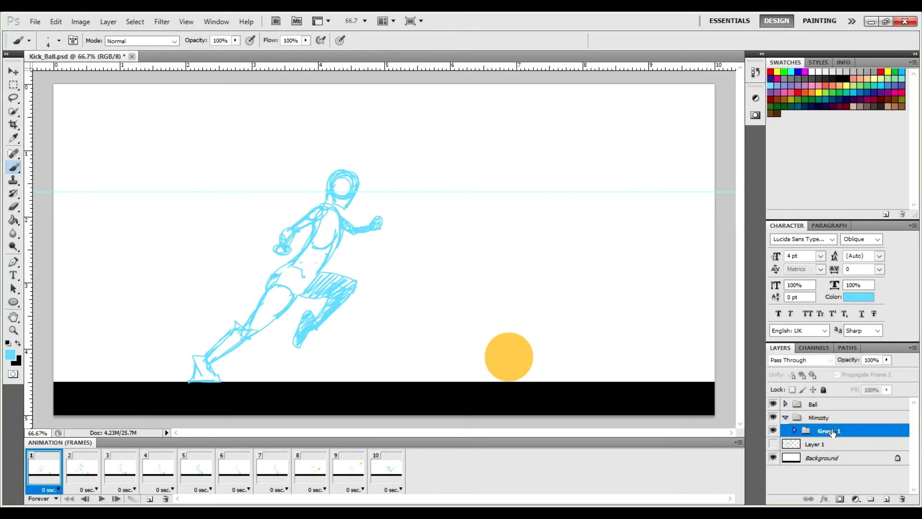
pyautogui.doubleClick(832, 431)
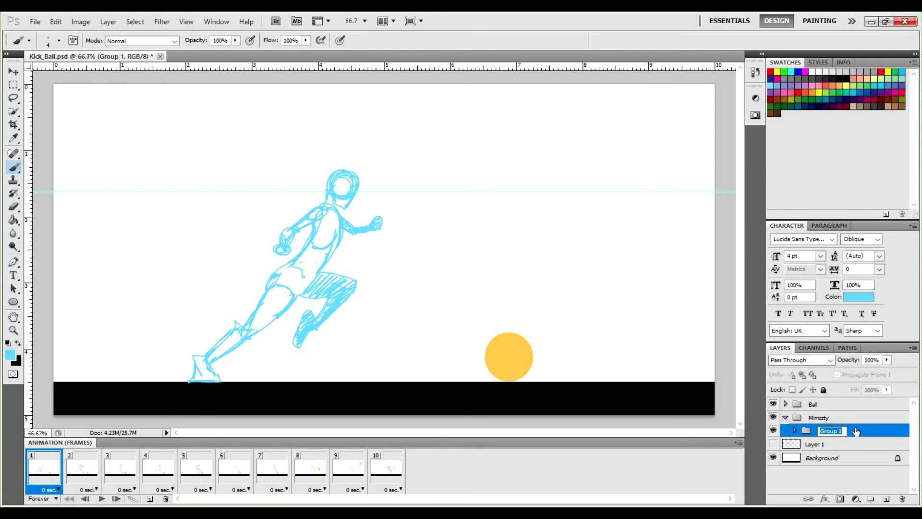
pyautogui.write('Girl')
pyautogui.press('Return')
# Step: Add a new layer above the Girl group, place it in a group named Cloths, and make that layer active
pyautogui.click(887, 499)
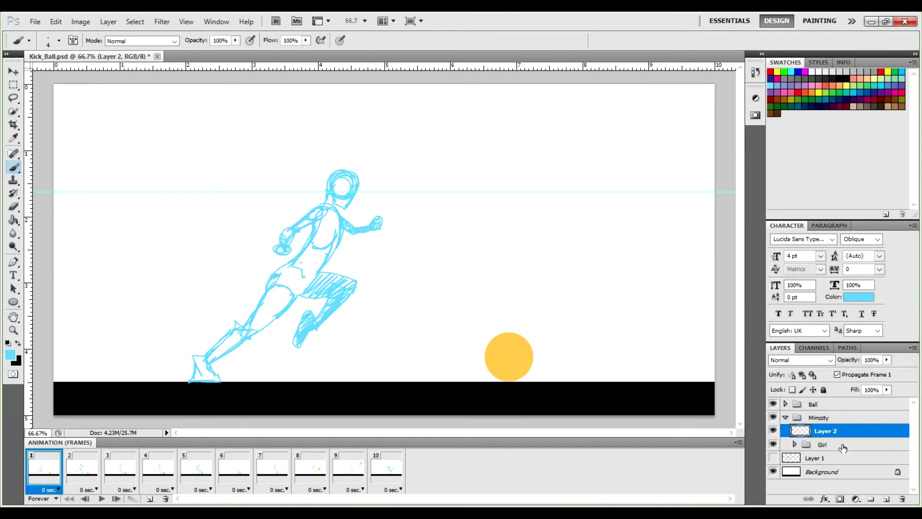
pyautogui.moveTo(811, 435); pyautogui.dragTo(871, 498)
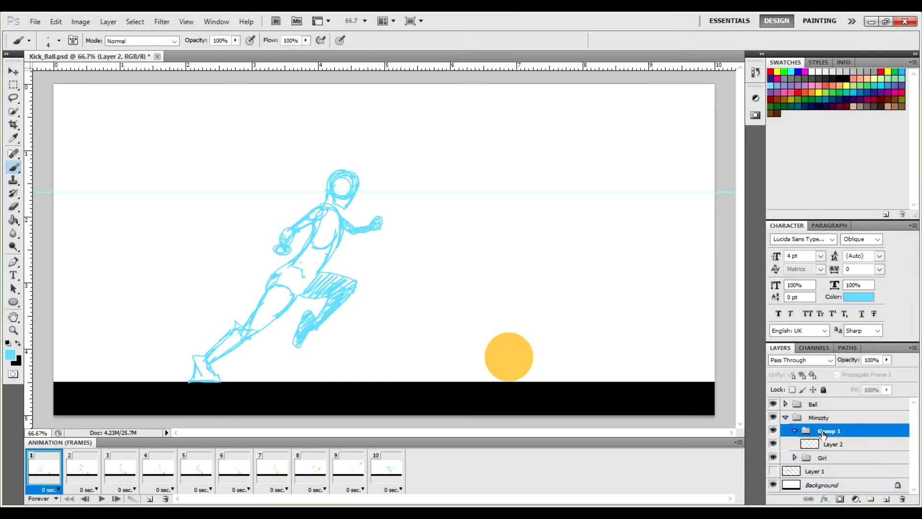
pyautogui.doubleClick(825, 432)
pyautogui.write('Cloths')
pyautogui.press('Return')
pyautogui.click(846, 448)
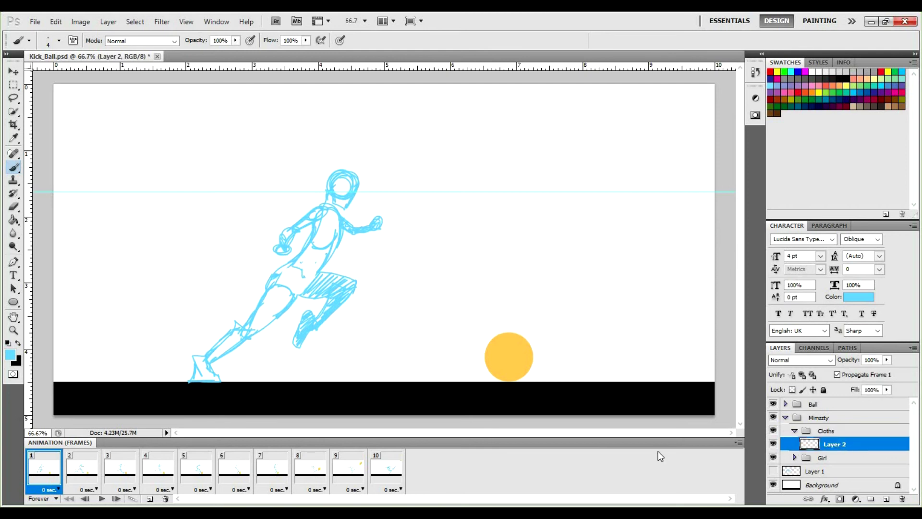
# Step: Set the foreground colour to light green, 68f76e
pyautogui.click(10, 355)
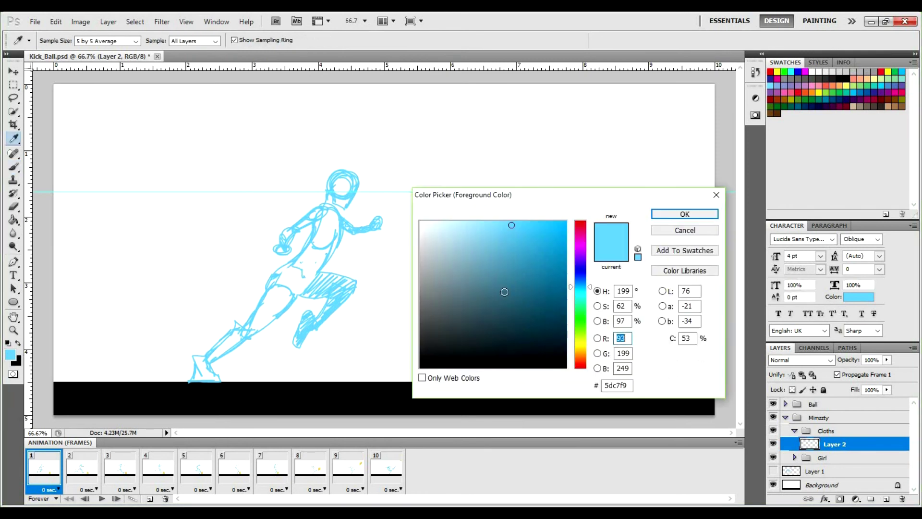
pyautogui.click(582, 311)
pyautogui.moveTo(580, 316); pyautogui.dragTo(579, 318)
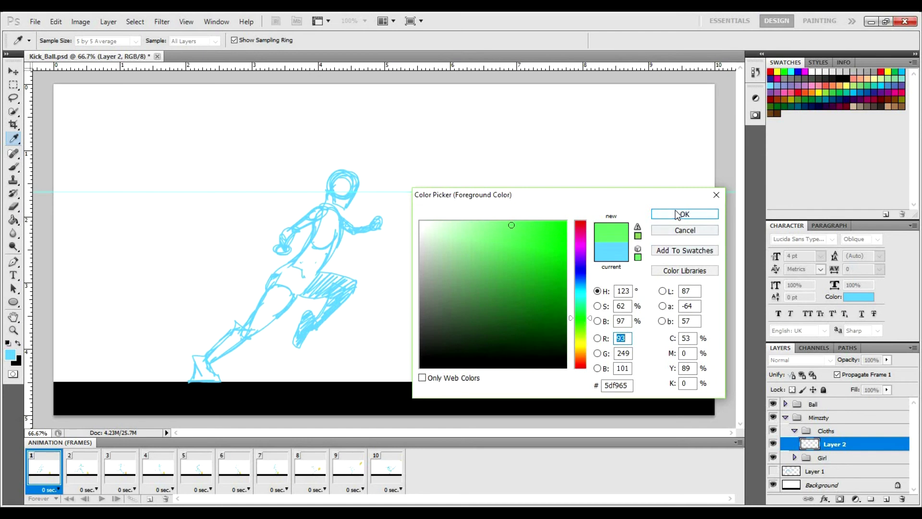
pyautogui.click(537, 237)
pyautogui.click(523, 235)
pyautogui.click(505, 225)
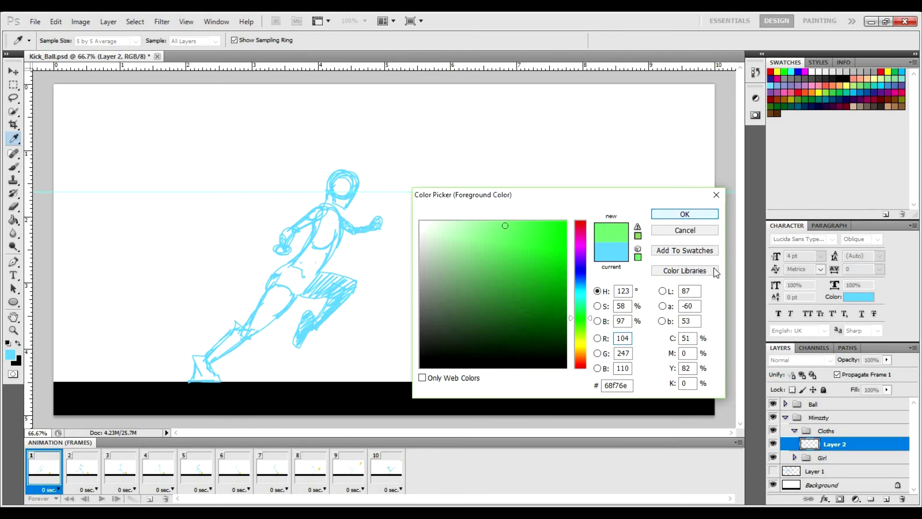
pyautogui.press('Return')
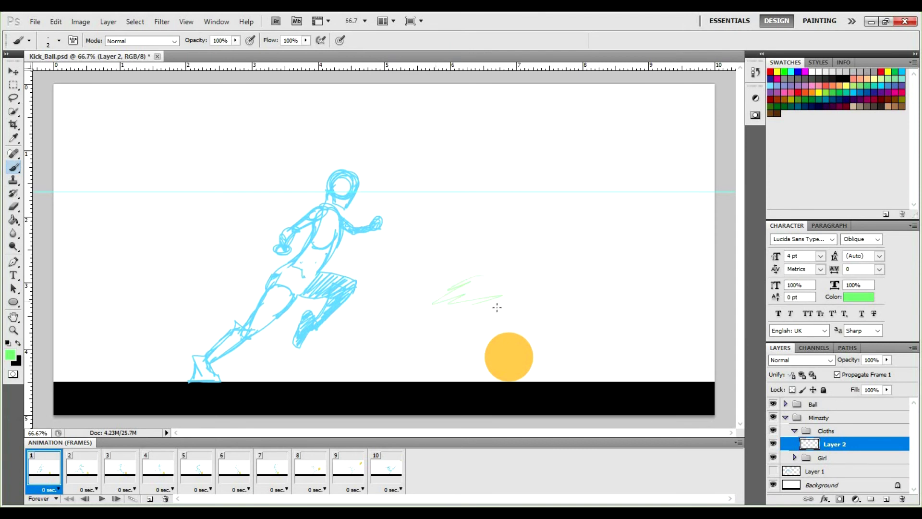
# Step: Undo the green test scribble and sketch green garment hem lines across the runner's trailing thigh on Layer 2 in frame 1
pyautogui.hotkey('ctrl', 'z')
pyautogui.hotkey('alt', ']')
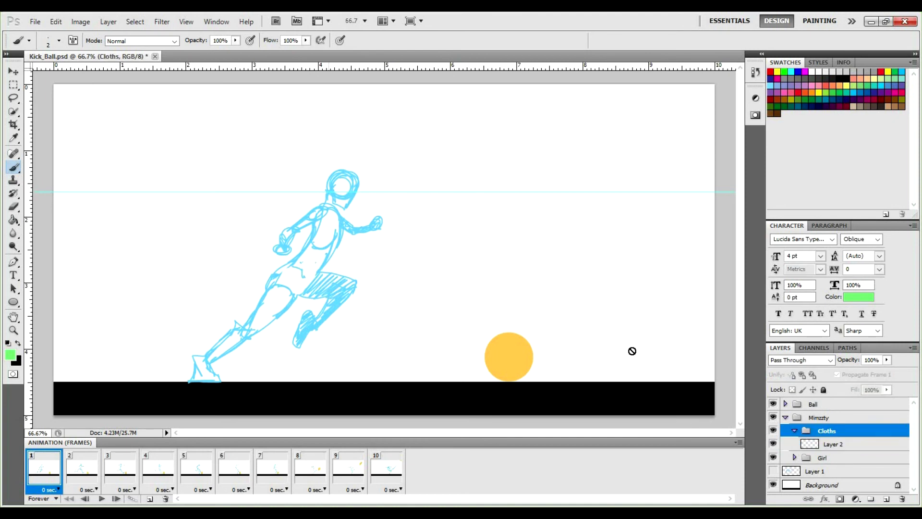
pyautogui.hotkey('alt', '[')
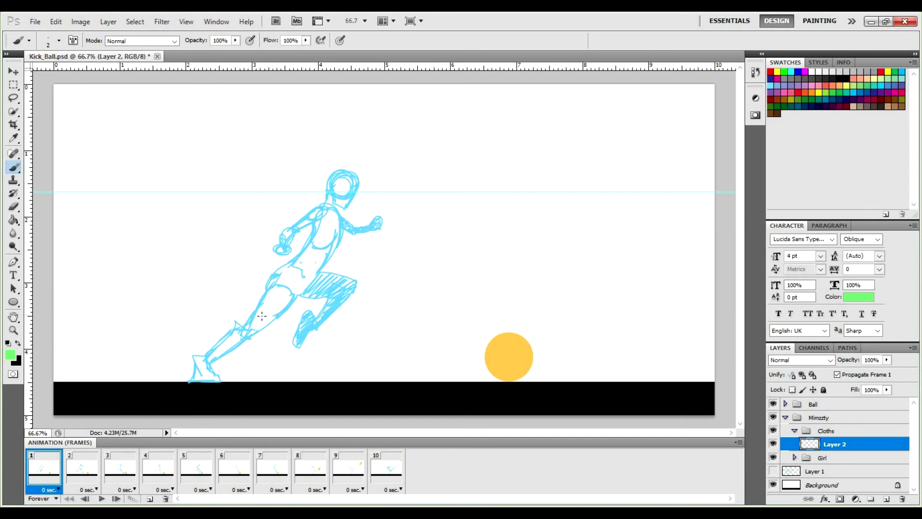
pyautogui.moveTo(256, 316); pyautogui.dragTo(259, 317)
# Step: Lower the Girl group's opacity to 28% with all ten animation frames selected
pyautogui.hotkey('alt', '[')
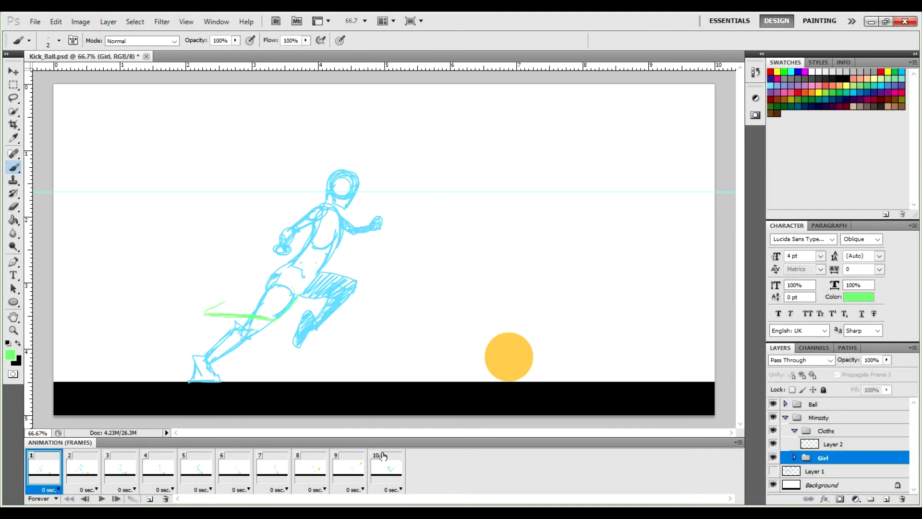
pyautogui.keyDown('shift'); pyautogui.click(394, 469); pyautogui.keyUp('shift')
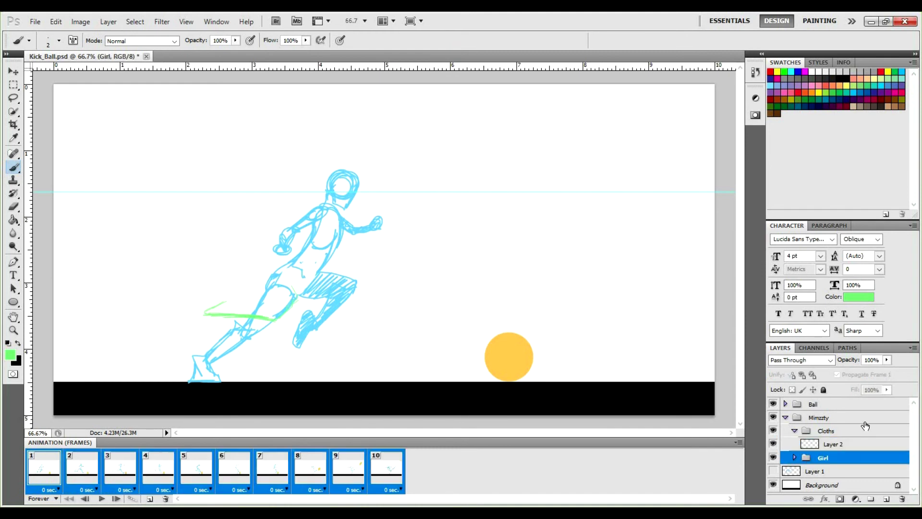
pyautogui.click(886, 359)
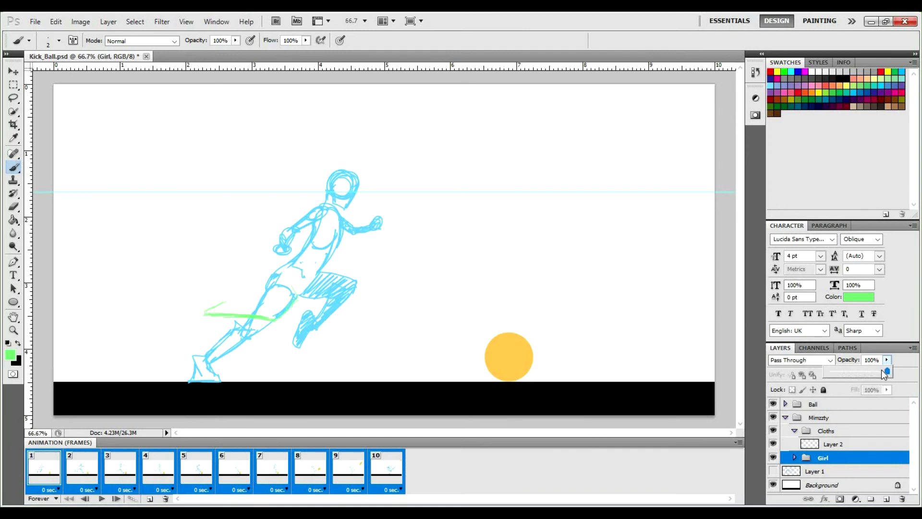
pyautogui.moveTo(870, 370); pyautogui.dragTo(865, 370)
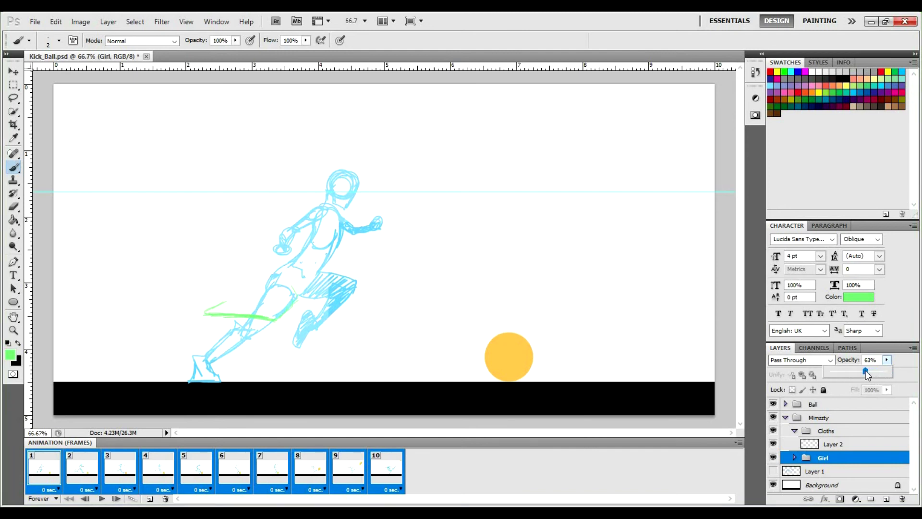
pyautogui.moveTo(856, 374); pyautogui.dragTo(849, 376)
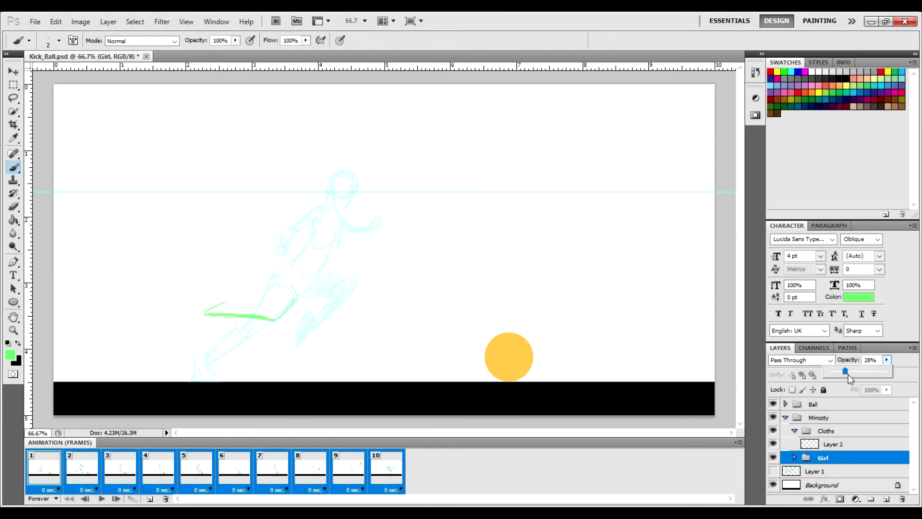
# Step: Make Layer 2 active, check the faded figure in frames 2 to 4, and return to frame 1
pyautogui.click(835, 449)
pyautogui.click(819, 442)
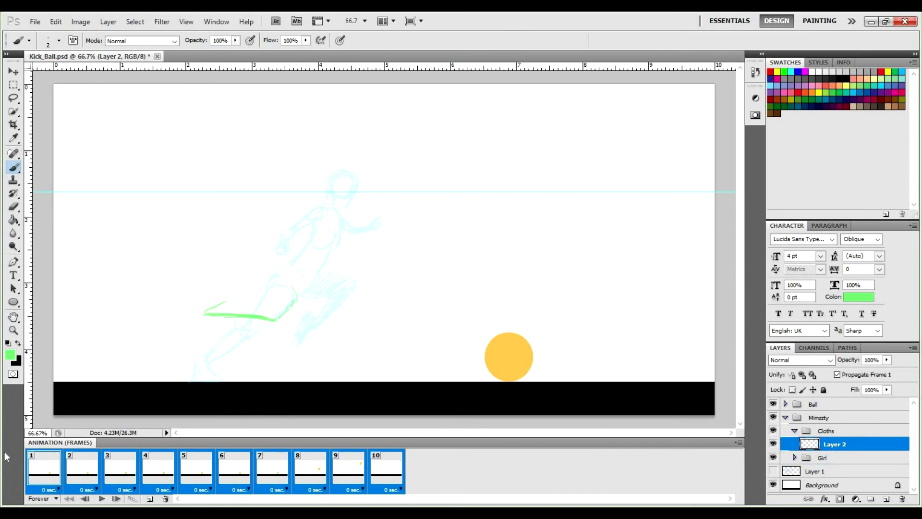
pyautogui.click(77, 470)
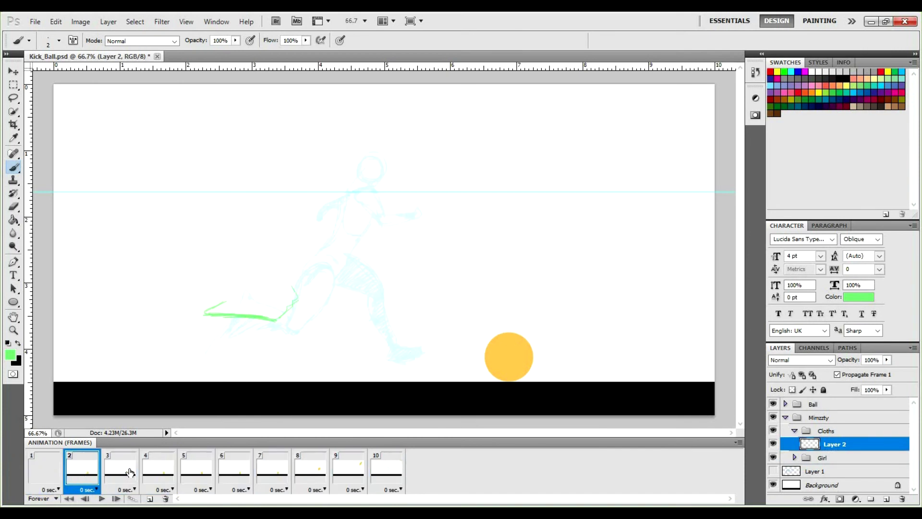
pyautogui.click(128, 472)
pyautogui.click(157, 472)
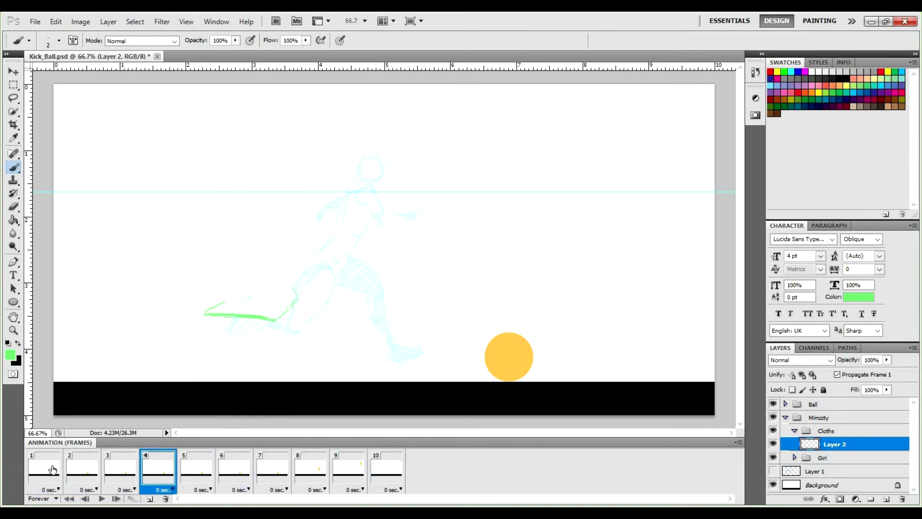
pyautogui.click(53, 469)
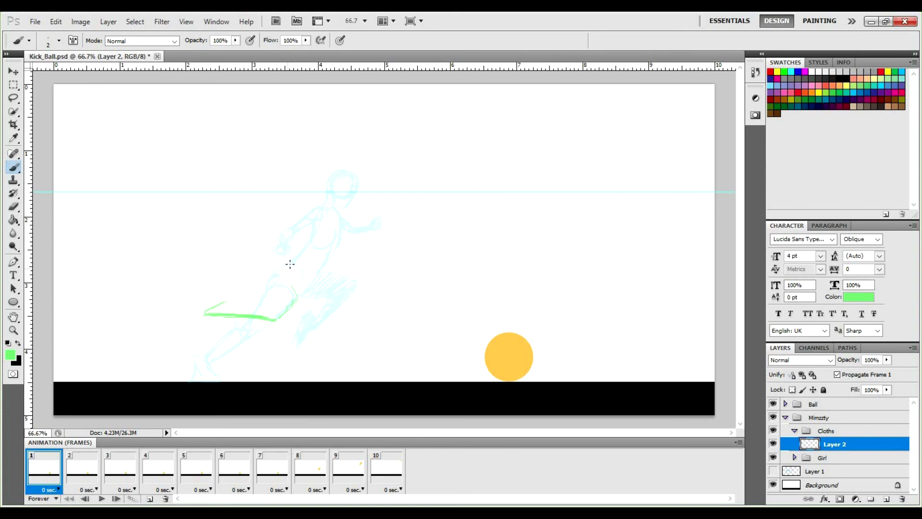
# Step: Complete the green shorts outline on Layer 2 in frame 1, drawing the waist, the trailing leg's upper edge and the raised leg
pyautogui.moveTo(310, 272)
pyautogui.mouseDown()
pyautogui.moveTo(288, 279)
pyautogui.moveTo(298, 300)
pyautogui.mouseUp()
pyautogui.moveTo(291, 262); pyautogui.dragTo(223, 301)
pyautogui.moveTo(316, 278)
pyautogui.mouseDown()
pyautogui.moveTo(300, 294)
pyautogui.moveTo(335, 271)
pyautogui.moveTo(357, 277)
pyautogui.moveTo(359, 292)
pyautogui.mouseUp()
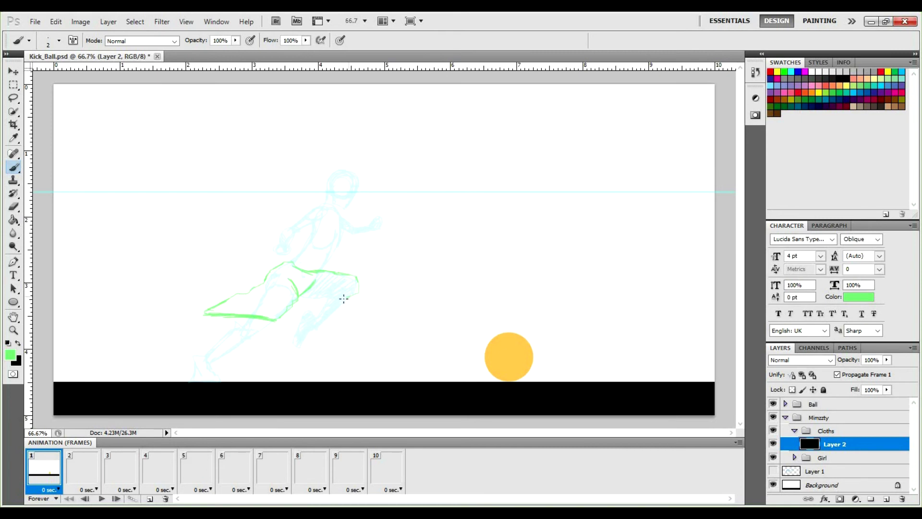
pyautogui.moveTo(296, 317); pyautogui.dragTo(301, 299)
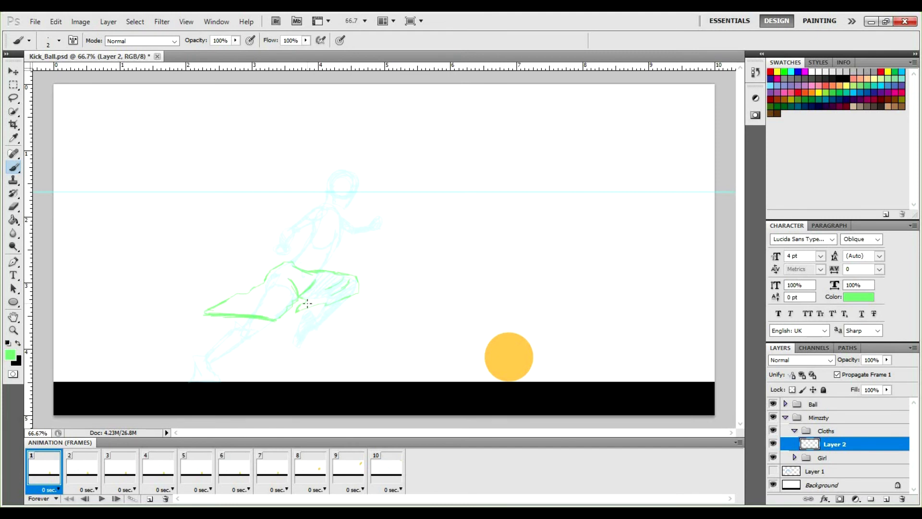
pyautogui.moveTo(297, 310); pyautogui.dragTo(331, 304)
pyautogui.moveTo(296, 309); pyautogui.dragTo(303, 315)
# Step: Add a new layer above Layer 2 in the Cloths group, hide Layer 2, and go to frame 2
pyautogui.click(887, 499)
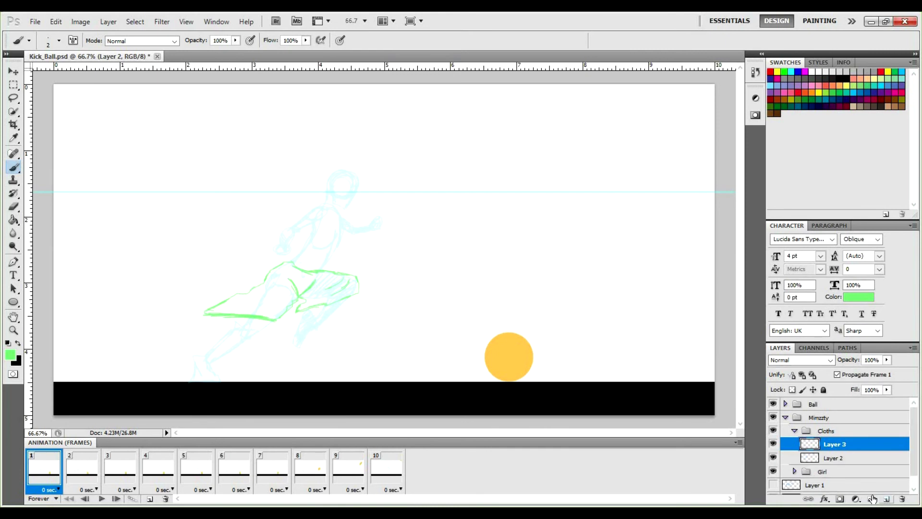
pyautogui.click(73, 475)
pyautogui.click(57, 470)
pyautogui.click(773, 458)
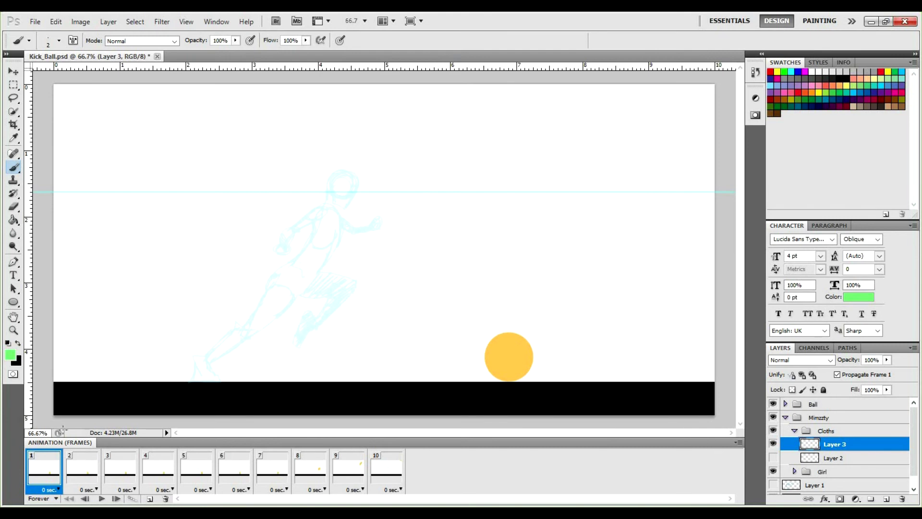
pyautogui.click(85, 473)
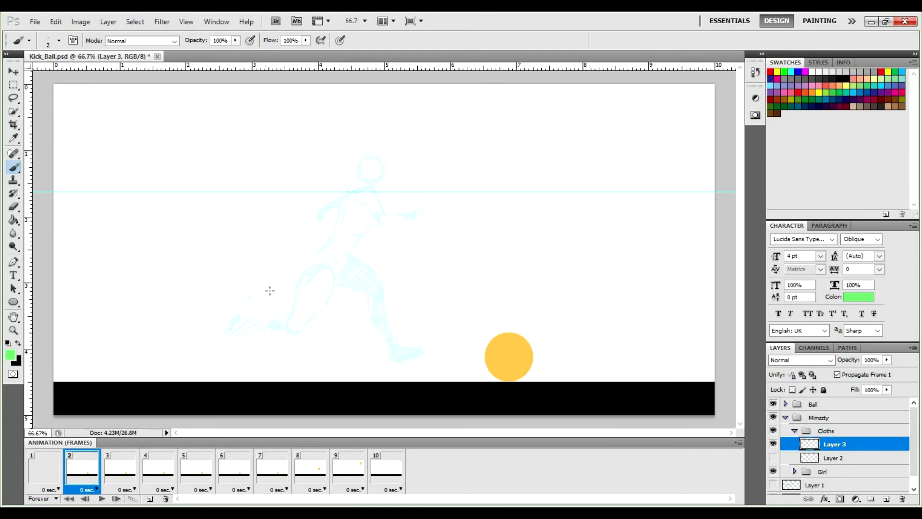
# Step: Draw a green waistline on Layer 3 in frame 2, and show Layer 2 at 61% opacity as a reference
pyautogui.moveTo(334, 251); pyautogui.dragTo(350, 255)
pyautogui.click(773, 458)
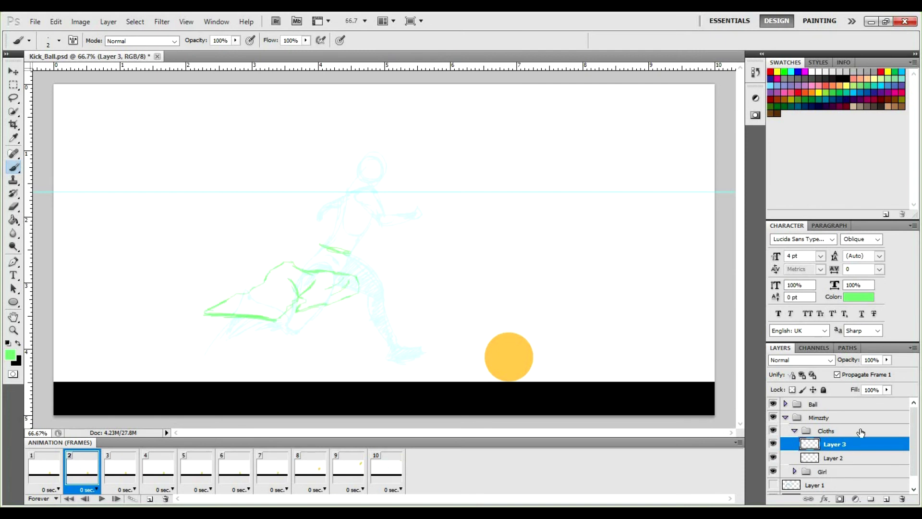
pyautogui.hotkey('alt', '[')
pyautogui.click(887, 360)
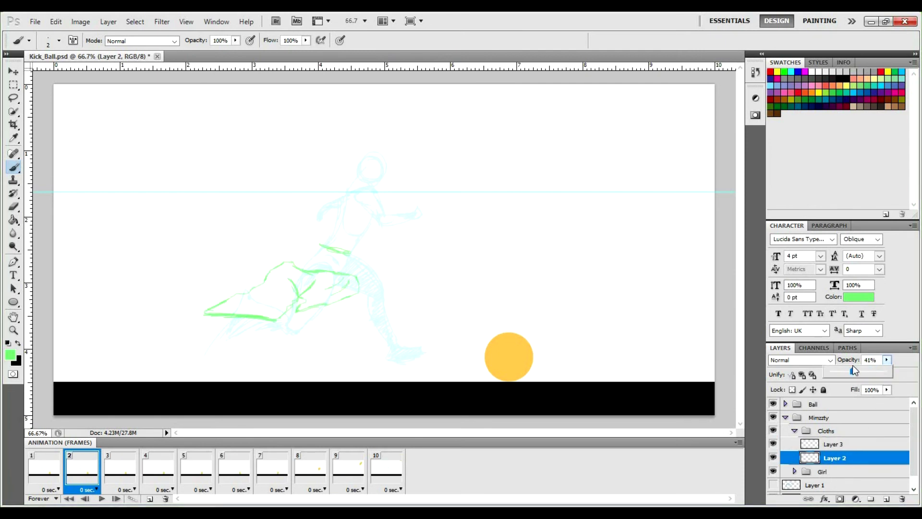
pyautogui.moveTo(862, 365); pyautogui.dragTo(863, 365)
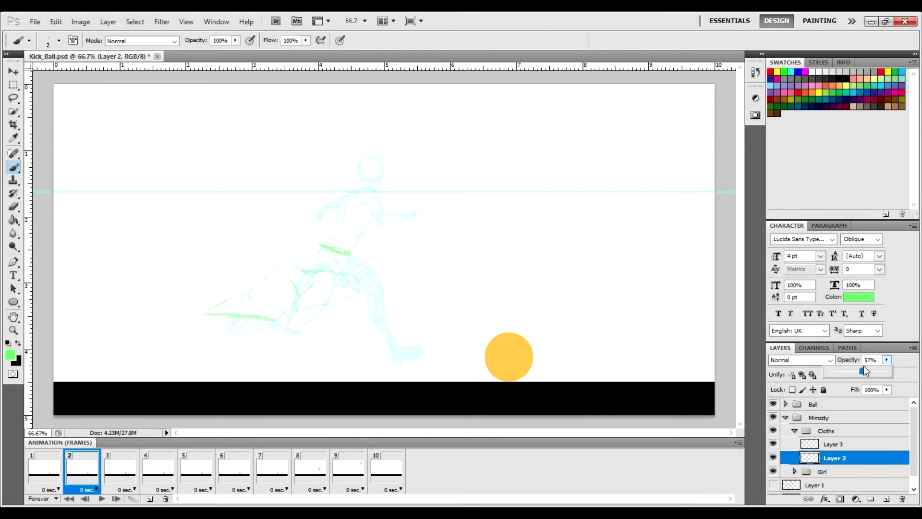
pyautogui.click(834, 454)
pyautogui.click(835, 447)
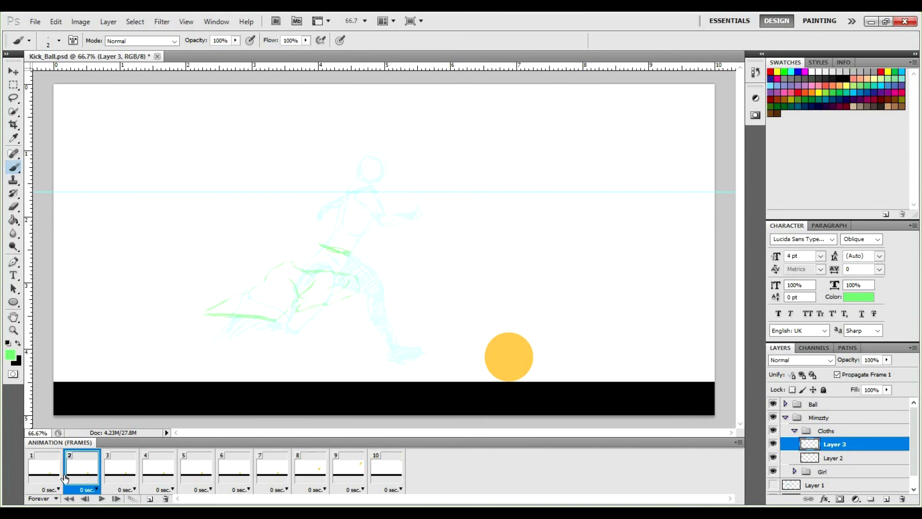
# Step: In frame 1, hide Layer 3, show Layer 2, and hatch the raised leg of the shorts in green on Layer 2
pyautogui.click(50, 475)
pyautogui.click(773, 444)
pyautogui.click(772, 458)
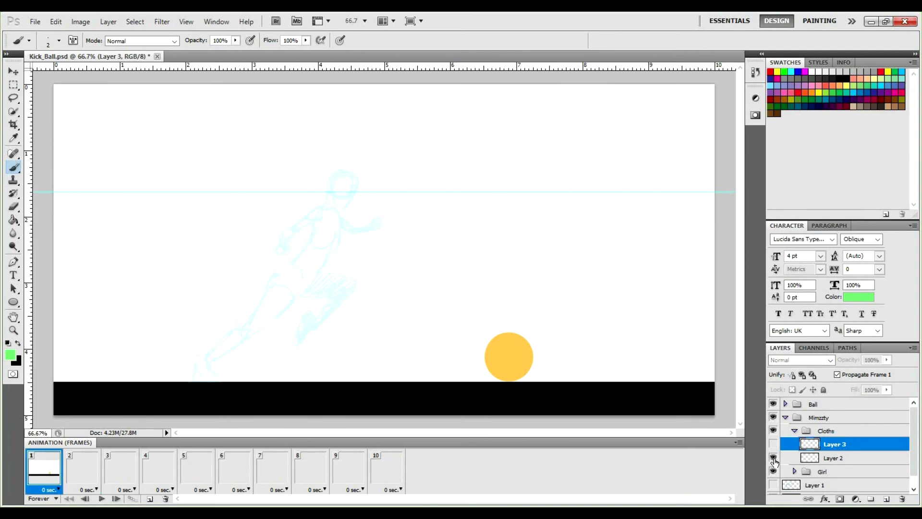
pyautogui.click(811, 461)
pyautogui.moveTo(312, 286)
pyautogui.mouseDown()
pyautogui.moveTo(325, 274)
pyautogui.moveTo(310, 293)
pyautogui.moveTo(337, 283)
pyautogui.moveTo(303, 300)
pyautogui.moveTo(336, 288)
pyautogui.moveTo(316, 302)
pyautogui.moveTo(353, 283)
pyautogui.mouseUp()
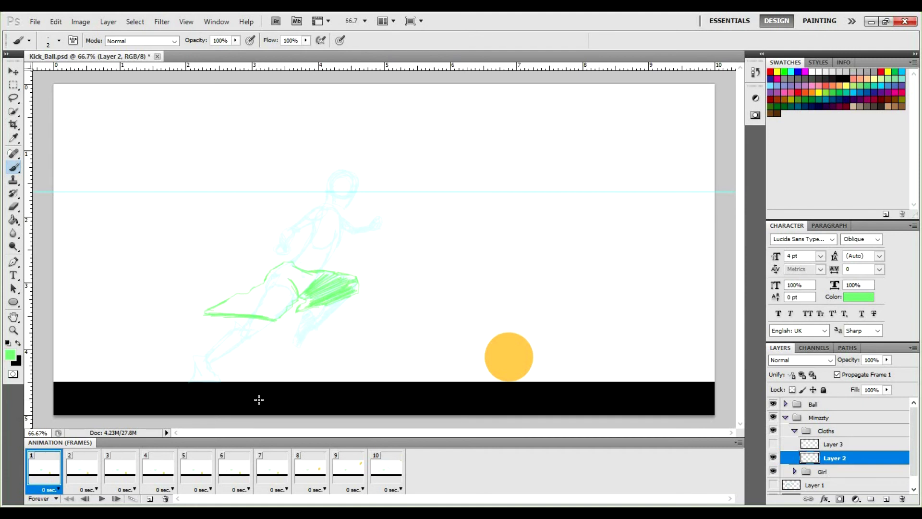
# Step: Recolour Layer 2 with Hue +180, Saturation -12 and Lightness -31, and sample its purple as the foreground colour
pyautogui.hotkey('ctrl', 'u')
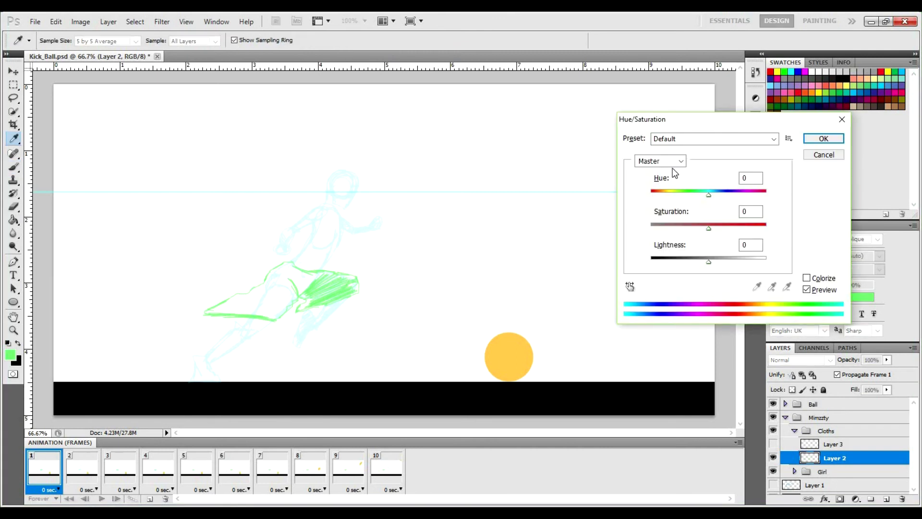
pyautogui.moveTo(694, 122); pyautogui.dragTo(543, 128)
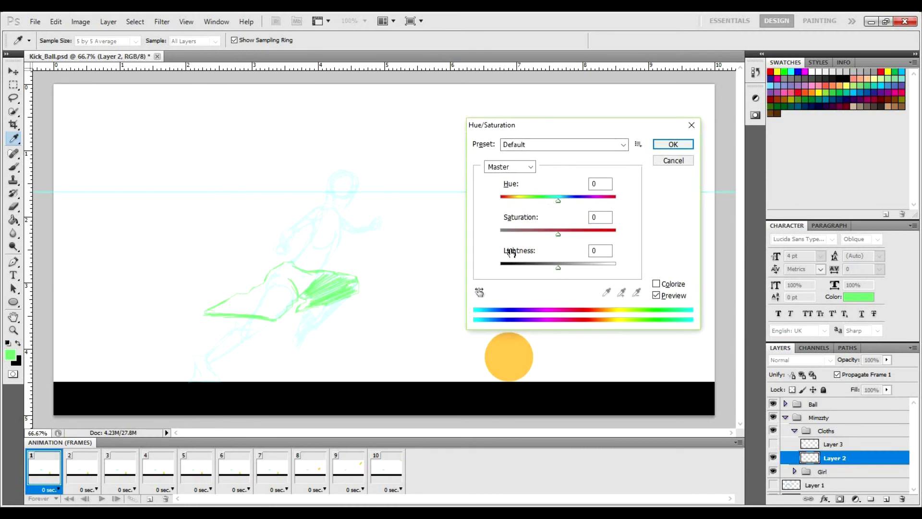
pyautogui.click(656, 295)
pyautogui.moveTo(560, 268)
pyautogui.mouseDown()
pyautogui.moveTo(532, 268)
pyautogui.moveTo(540, 267)
pyautogui.mouseUp()
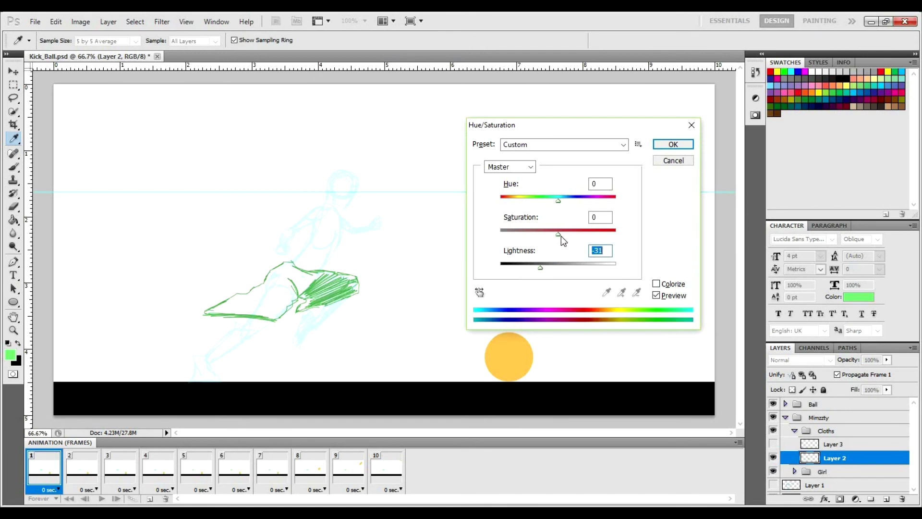
pyautogui.click(590, 230)
pyautogui.moveTo(573, 230)
pyautogui.mouseDown()
pyautogui.moveTo(541, 232)
pyautogui.moveTo(552, 230)
pyautogui.mouseUp()
pyautogui.moveTo(558, 200)
pyautogui.mouseDown()
pyautogui.moveTo(537, 203)
pyautogui.moveTo(631, 205)
pyautogui.moveTo(557, 208)
pyautogui.mouseUp()
pyautogui.hotkey('shift', 'Up')
pyautogui.hotkey('shift', 'Up')
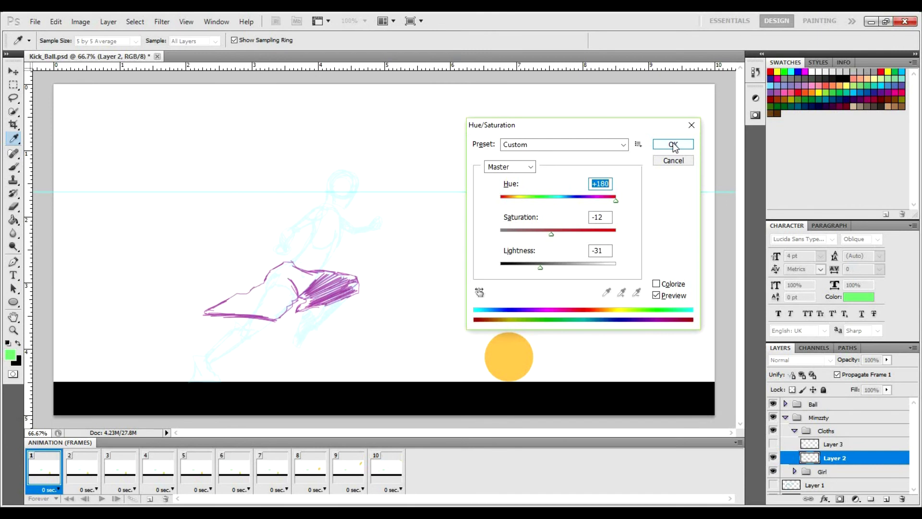
pyautogui.click(674, 144)
pyautogui.press('b')
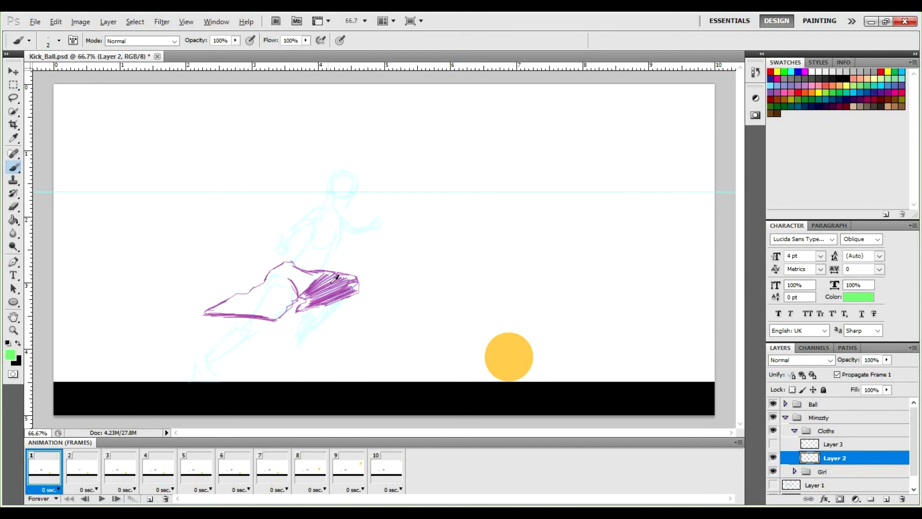
pyautogui.keyDown('alt'); pyautogui.click(322, 295); pyautogui.keyUp('alt')
# Step: In frame 2, hide Layer 2 and erase the green waistline from Layer 3
pyautogui.click(78, 477)
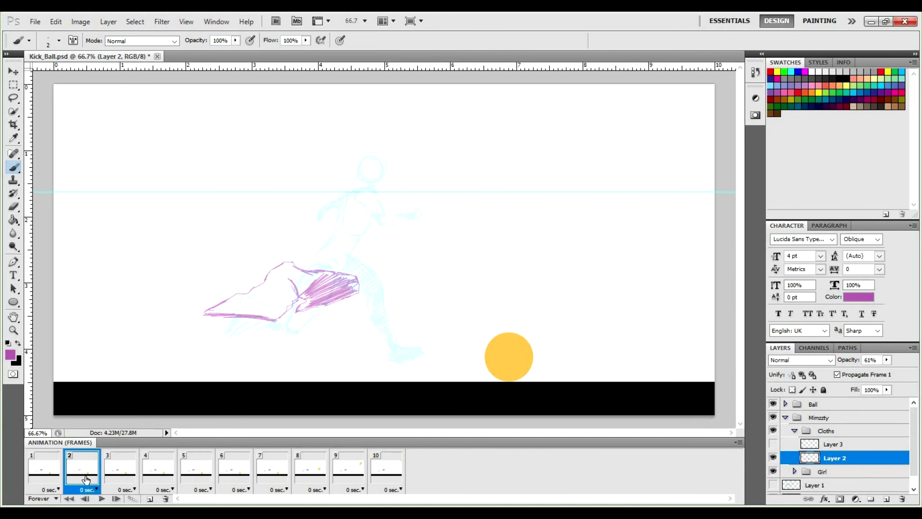
pyautogui.click(773, 456)
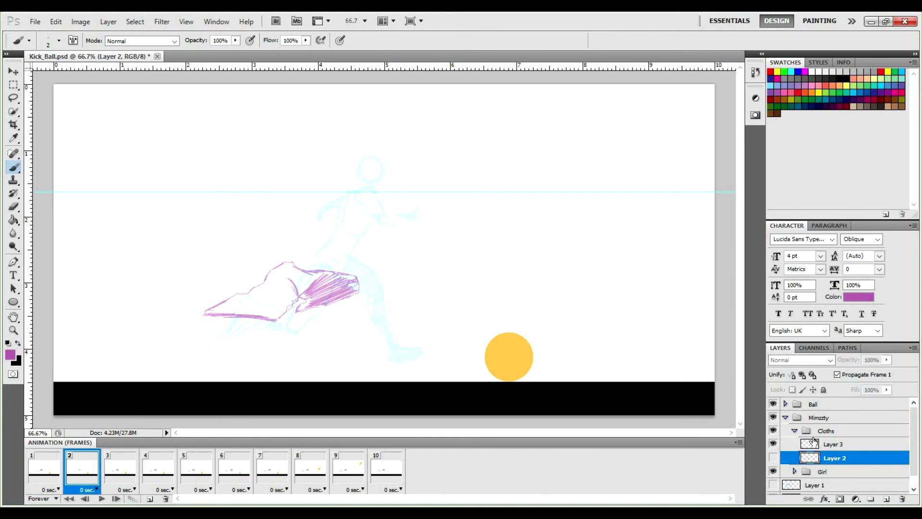
pyautogui.click(773, 457)
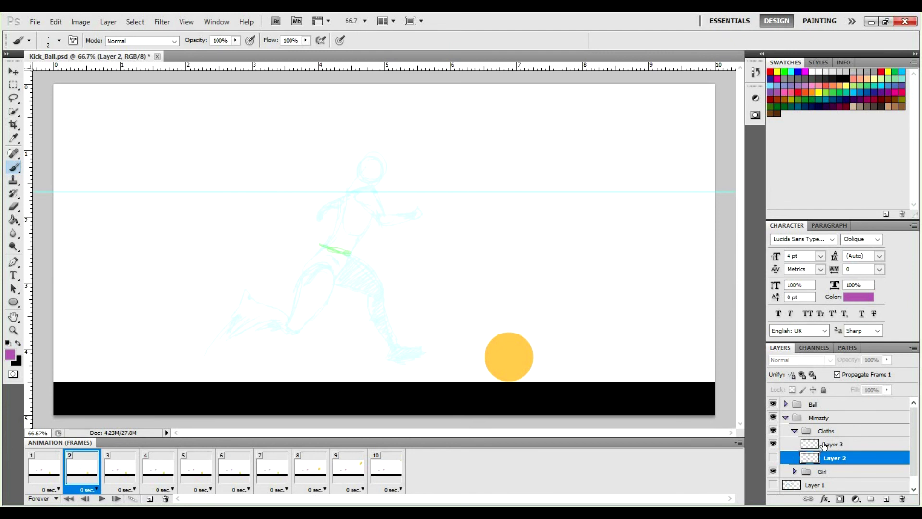
pyautogui.click(822, 445)
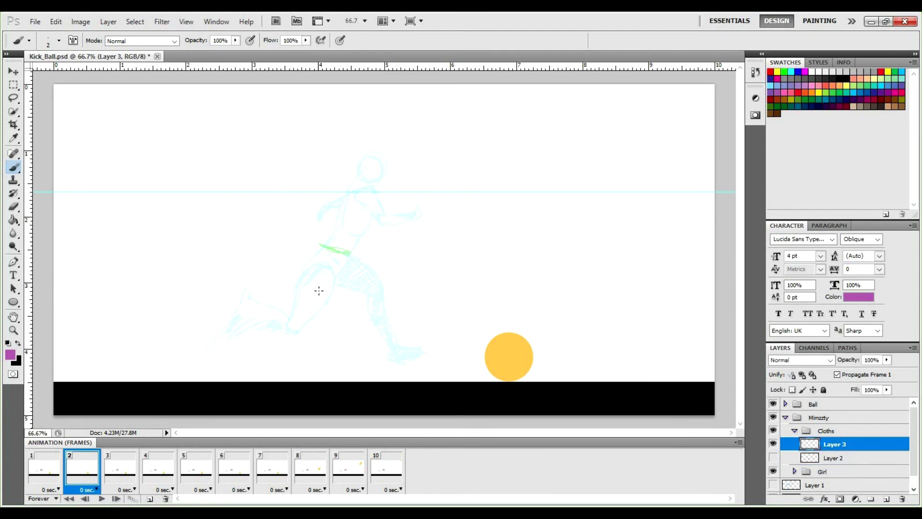
pyautogui.press('e')
pyautogui.moveTo(339, 249)
pyautogui.mouseDown()
pyautogui.moveTo(350, 255)
pyautogui.moveTo(314, 253)
pyautogui.mouseUp()
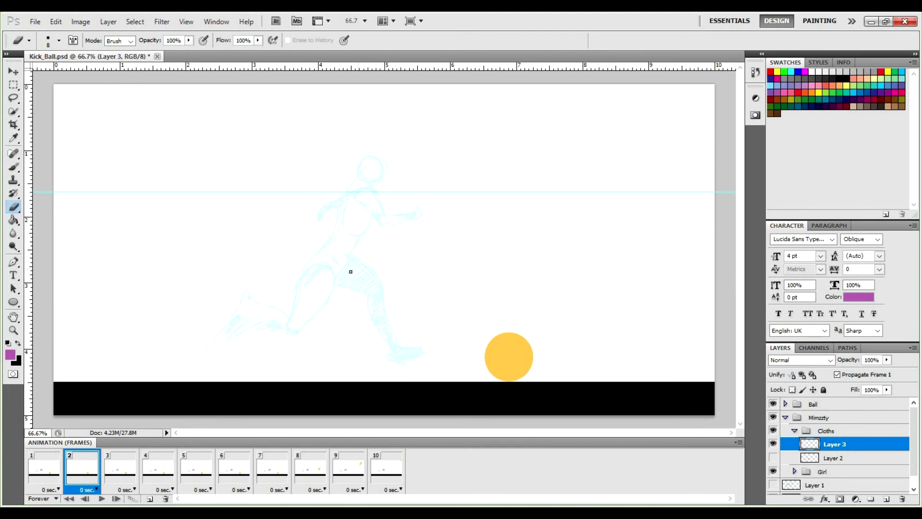
# Step: Show Layer 2 in frame 2 at 39% opacity and make Layer 3 active for painting with the Brush
pyautogui.press('b')
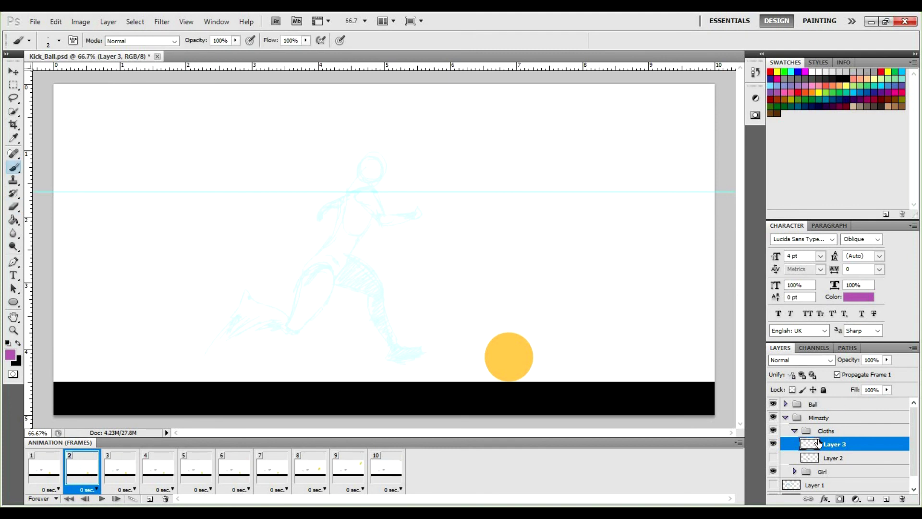
pyautogui.click(773, 456)
pyautogui.click(839, 457)
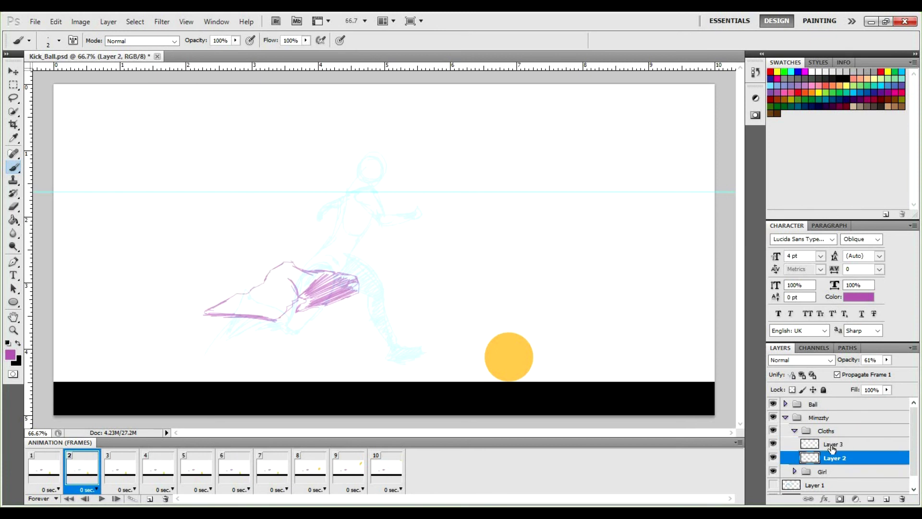
pyautogui.moveTo(887, 360); pyautogui.dragTo(873, 375)
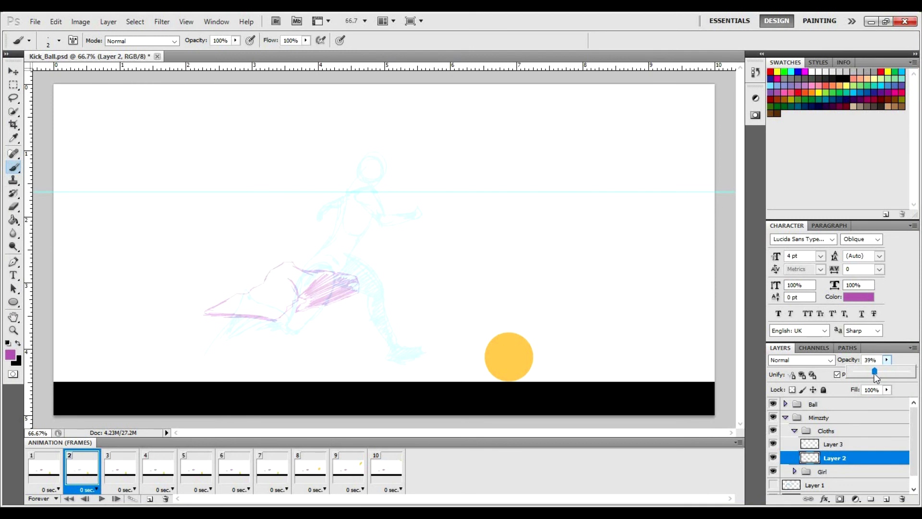
pyautogui.click(836, 449)
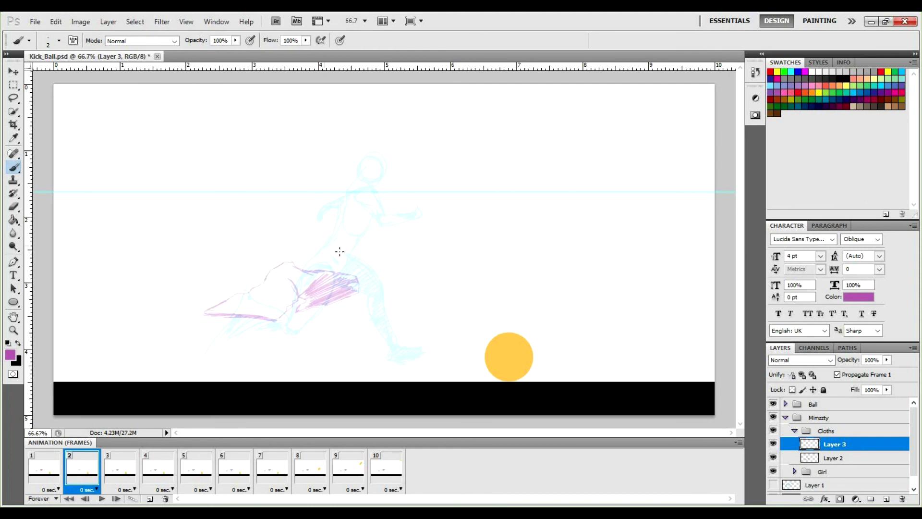
# Step: Sketch a purple waistline and trailing shorts leg on Layer 3 in frame 2, and erase the leg's lines while keeping the waist
pyautogui.moveTo(339, 252)
pyautogui.mouseDown()
pyautogui.moveTo(347, 252)
pyautogui.moveTo(325, 244)
pyautogui.moveTo(292, 279)
pyautogui.moveTo(293, 300)
pyautogui.mouseUp()
pyautogui.moveTo(250, 286)
pyautogui.mouseDown()
pyautogui.moveTo(281, 321)
pyautogui.moveTo(312, 333)
pyautogui.moveTo(302, 329)
pyautogui.moveTo(321, 313)
pyautogui.mouseUp()
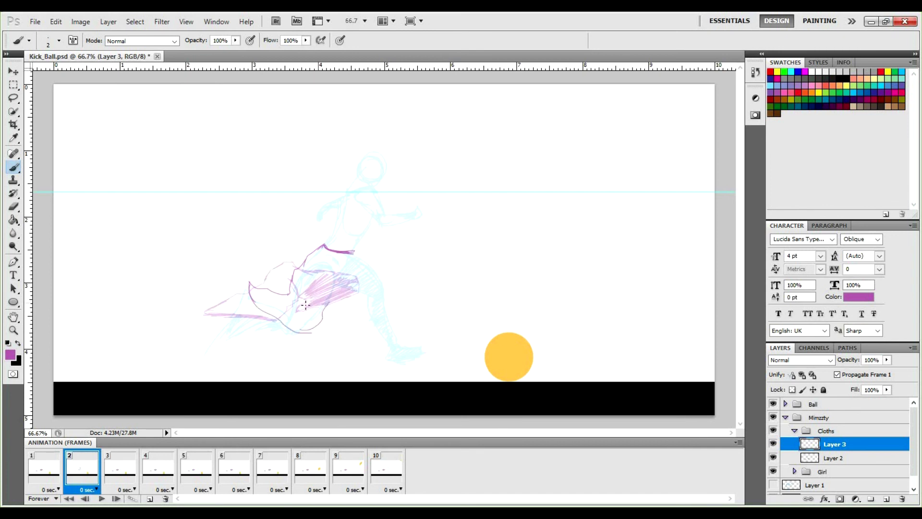
pyautogui.press('e')
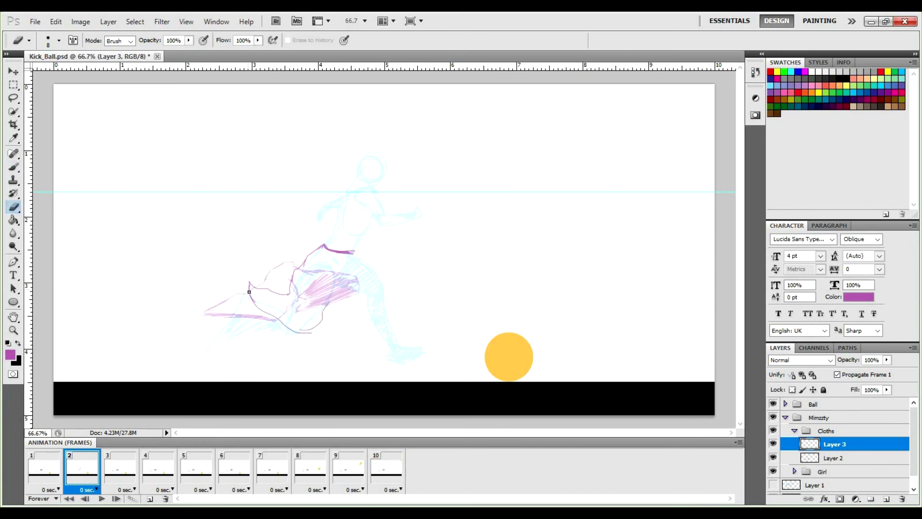
pyautogui.moveTo(250, 295)
pyautogui.mouseDown()
pyautogui.moveTo(299, 328)
pyautogui.moveTo(327, 308)
pyautogui.moveTo(322, 297)
pyautogui.moveTo(303, 320)
pyautogui.moveTo(274, 304)
pyautogui.moveTo(297, 290)
pyautogui.moveTo(299, 297)
pyautogui.moveTo(293, 272)
pyautogui.mouseUp()
pyautogui.press('b')
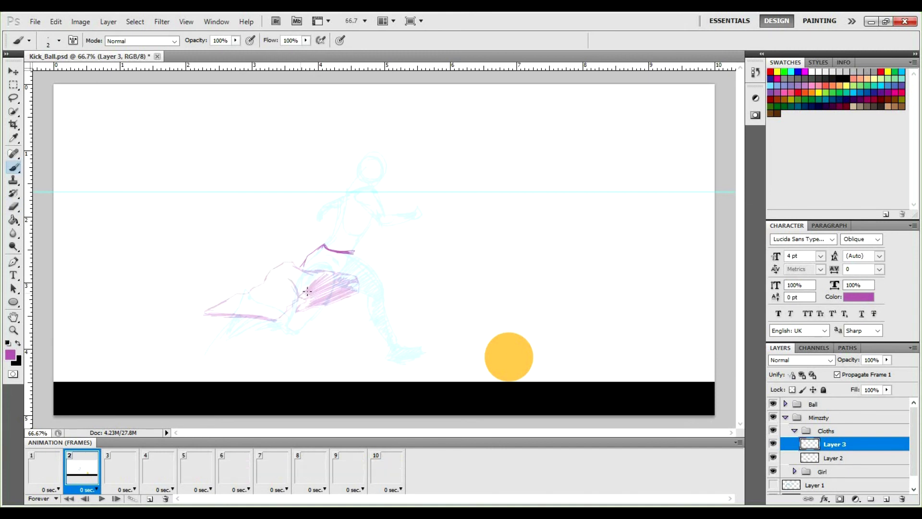
# Step: Sketch both purple shorts legs with fold lines on Layer 3 in frame 2, and hatch the front leg
pyautogui.moveTo(338, 261)
pyautogui.mouseDown()
pyautogui.moveTo(326, 311)
pyautogui.moveTo(308, 326)
pyautogui.moveTo(242, 295)
pyautogui.moveTo(282, 319)
pyautogui.moveTo(270, 286)
pyautogui.mouseUp()
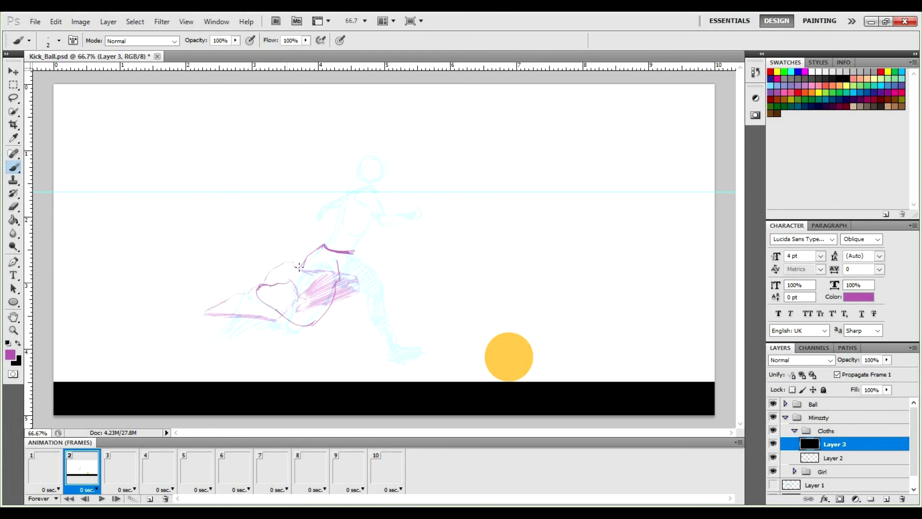
pyautogui.moveTo(304, 264)
pyautogui.mouseDown()
pyautogui.moveTo(276, 288)
pyautogui.moveTo(288, 312)
pyautogui.mouseUp()
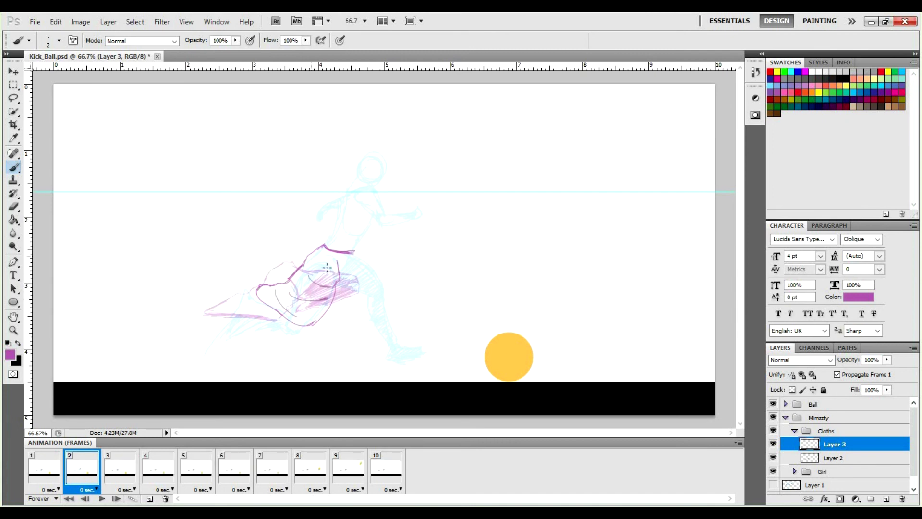
pyautogui.moveTo(336, 279); pyautogui.dragTo(328, 264)
pyautogui.moveTo(382, 280); pyautogui.dragTo(337, 322)
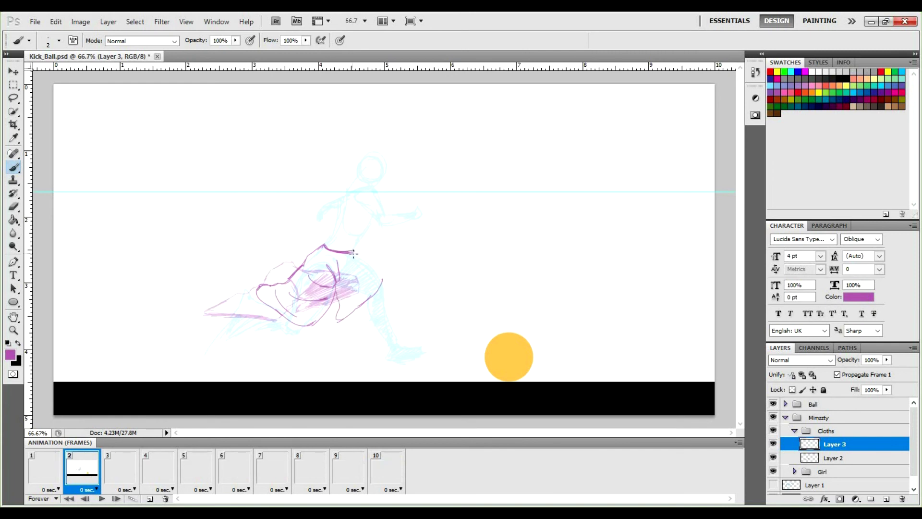
pyautogui.moveTo(354, 253); pyautogui.dragTo(379, 277)
pyautogui.moveTo(343, 271)
pyautogui.mouseDown()
pyautogui.moveTo(365, 271)
pyautogui.moveTo(370, 283)
pyautogui.moveTo(345, 298)
pyautogui.moveTo(365, 288)
pyautogui.moveTo(353, 300)
pyautogui.moveTo(369, 295)
pyautogui.moveTo(344, 311)
pyautogui.moveTo(379, 282)
pyautogui.moveTo(348, 312)
pyautogui.moveTo(385, 281)
pyautogui.mouseUp()
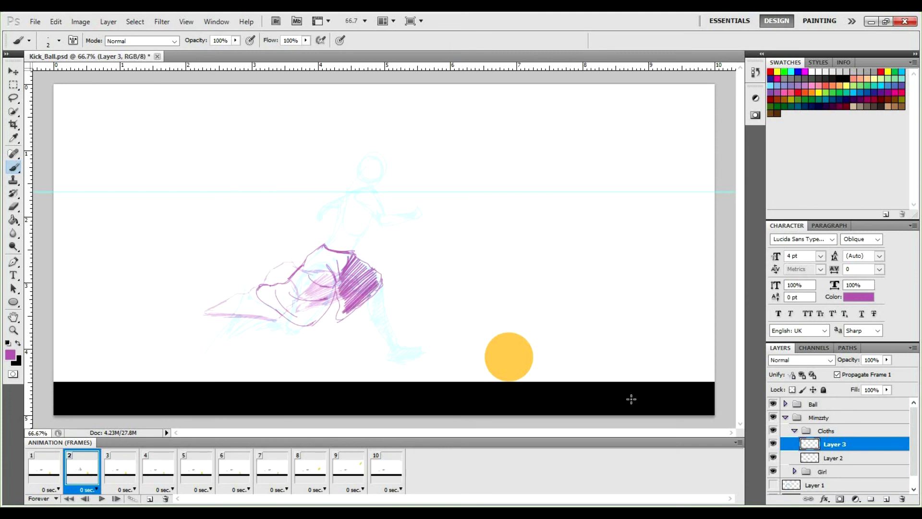
# Step: In frame 3, hide Layer 2, show Layer 3 at 44% opacity, and add a new layer above it
pyautogui.click(130, 480)
pyautogui.click(772, 458)
pyautogui.click(773, 444)
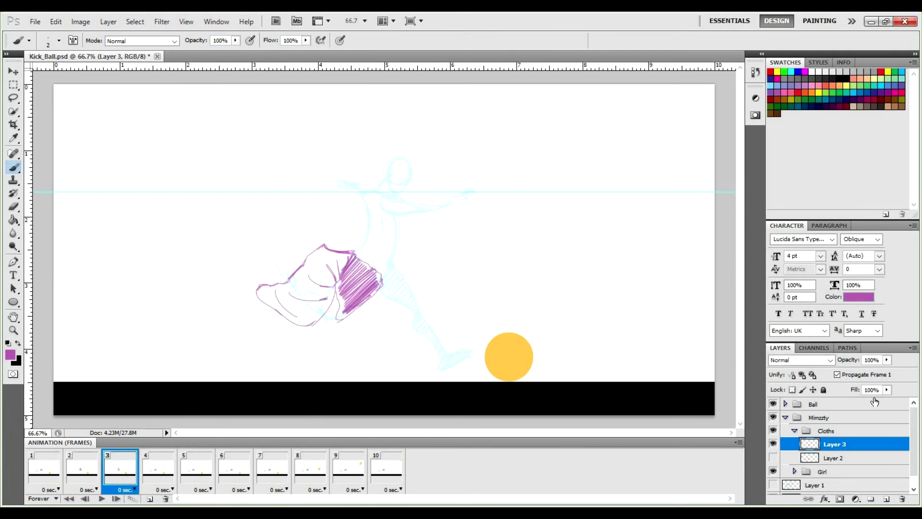
pyautogui.click(886, 360)
pyautogui.click(853, 374)
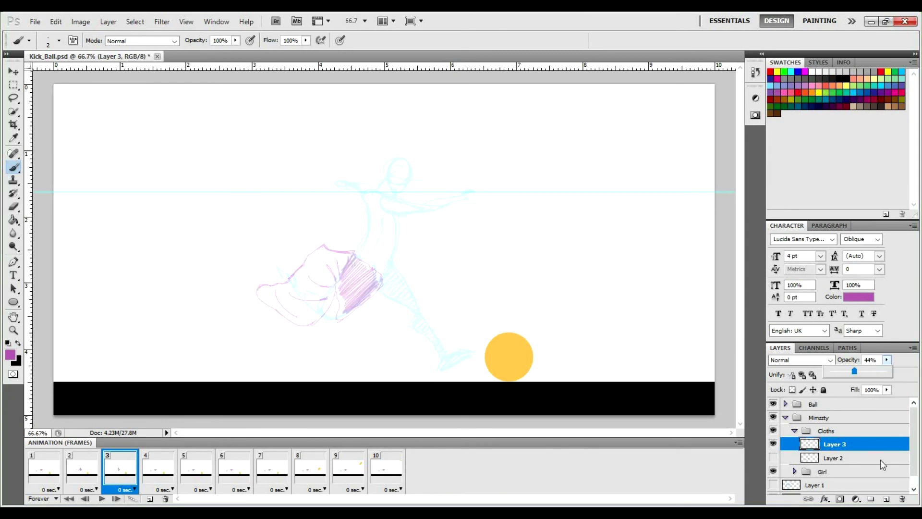
pyautogui.click(886, 500)
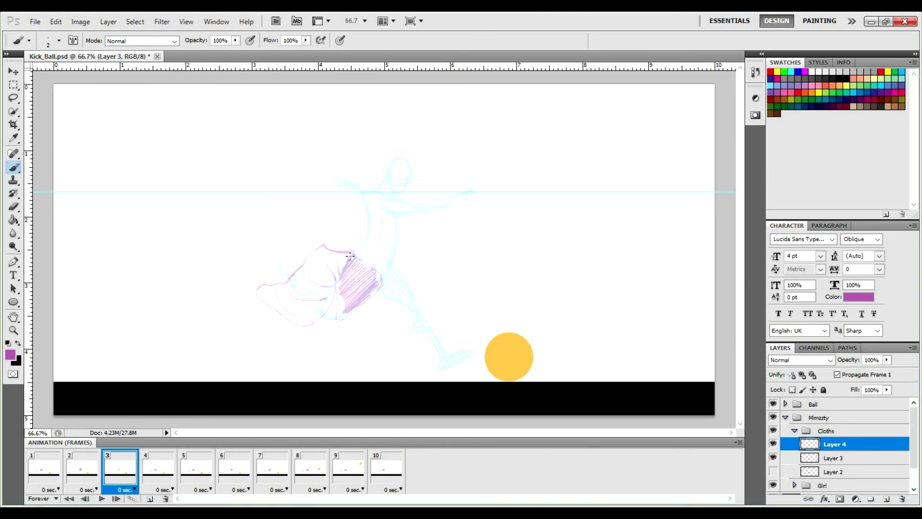
# Step: Draw the purple shorts over the runner on Layer 4 in frame 3, and hatch the front leg
pyautogui.moveTo(359, 250)
pyautogui.mouseDown()
pyautogui.moveTo(393, 262)
pyautogui.moveTo(356, 251)
pyautogui.moveTo(335, 270)
pyautogui.moveTo(310, 272)
pyautogui.moveTo(302, 297)
pyautogui.moveTo(307, 282)
pyautogui.moveTo(265, 289)
pyautogui.moveTo(302, 298)
pyautogui.moveTo(303, 283)
pyautogui.moveTo(325, 319)
pyautogui.moveTo(313, 315)
pyautogui.moveTo(333, 321)
pyautogui.moveTo(323, 314)
pyautogui.moveTo(346, 318)
pyautogui.moveTo(378, 292)
pyautogui.moveTo(365, 301)
pyautogui.moveTo(381, 276)
pyautogui.moveTo(375, 293)
pyautogui.moveTo(375, 274)
pyautogui.mouseUp()
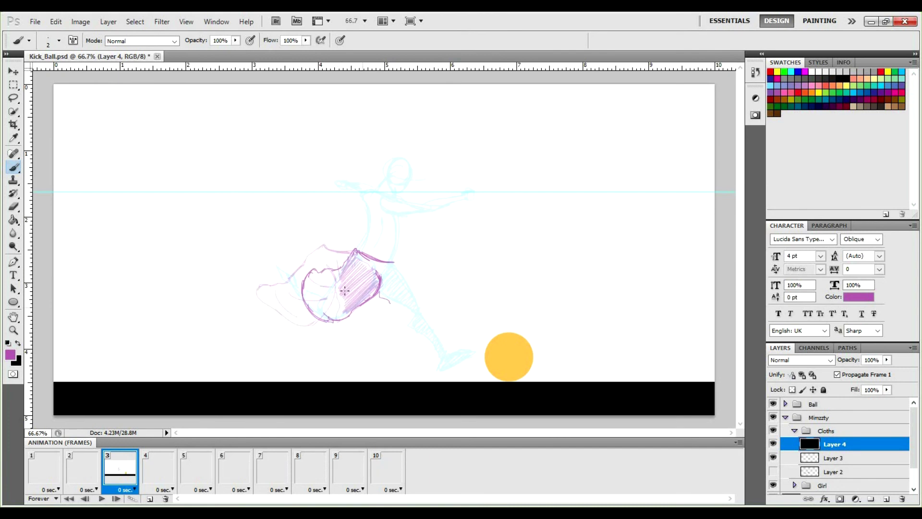
pyautogui.click(773, 445)
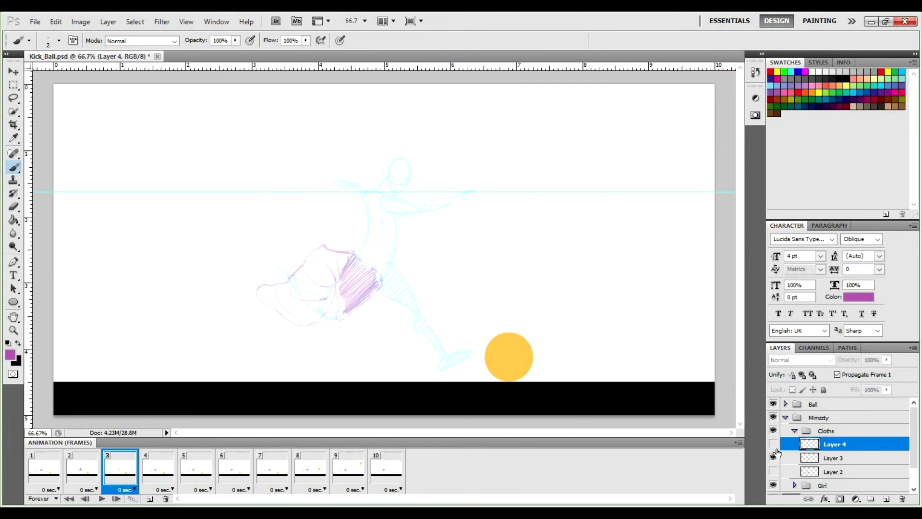
pyautogui.click(773, 443)
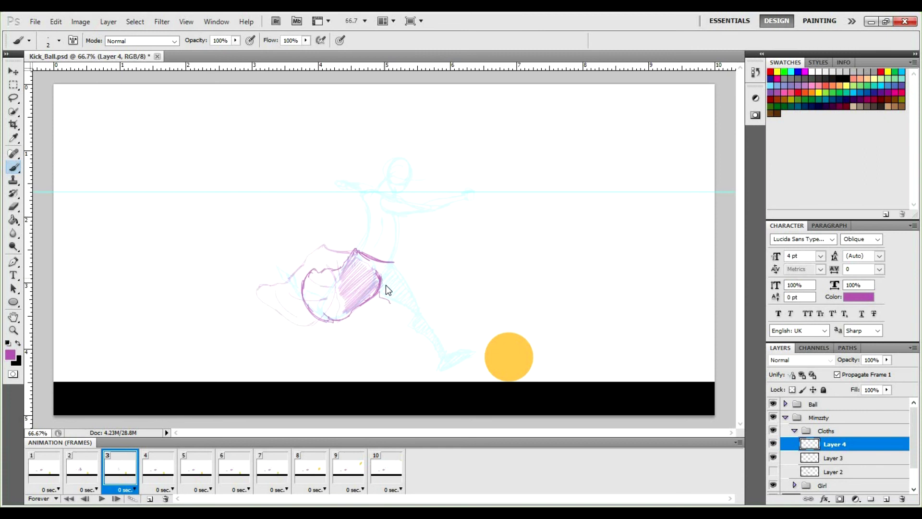
pyautogui.moveTo(385, 302)
pyautogui.mouseDown()
pyautogui.moveTo(378, 323)
pyautogui.moveTo(412, 321)
pyautogui.moveTo(396, 325)
pyautogui.moveTo(423, 310)
pyautogui.moveTo(408, 285)
pyautogui.moveTo(423, 310)
pyautogui.moveTo(383, 322)
pyautogui.mouseUp()
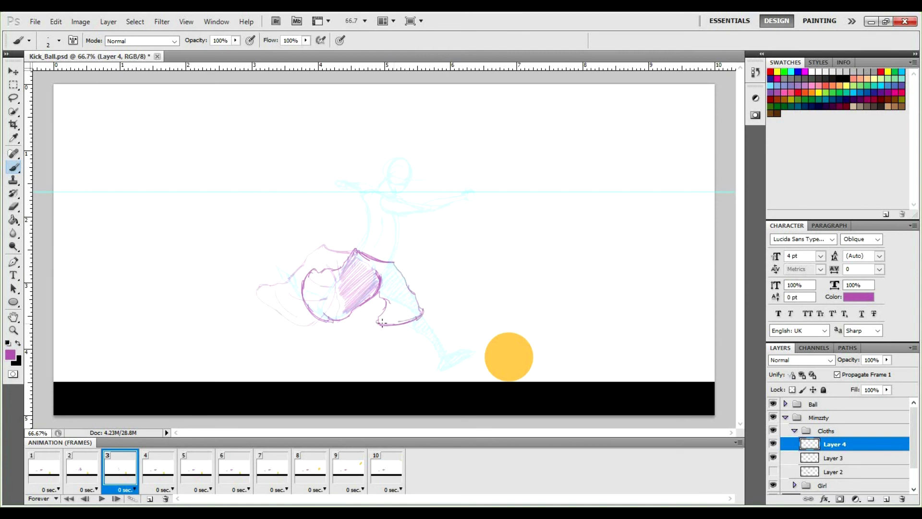
pyautogui.moveTo(393, 269)
pyautogui.mouseDown()
pyautogui.moveTo(382, 281)
pyautogui.moveTo(392, 273)
pyautogui.moveTo(389, 298)
pyautogui.moveTo(401, 308)
pyautogui.moveTo(391, 318)
pyautogui.moveTo(415, 315)
pyautogui.moveTo(413, 294)
pyautogui.mouseUp()
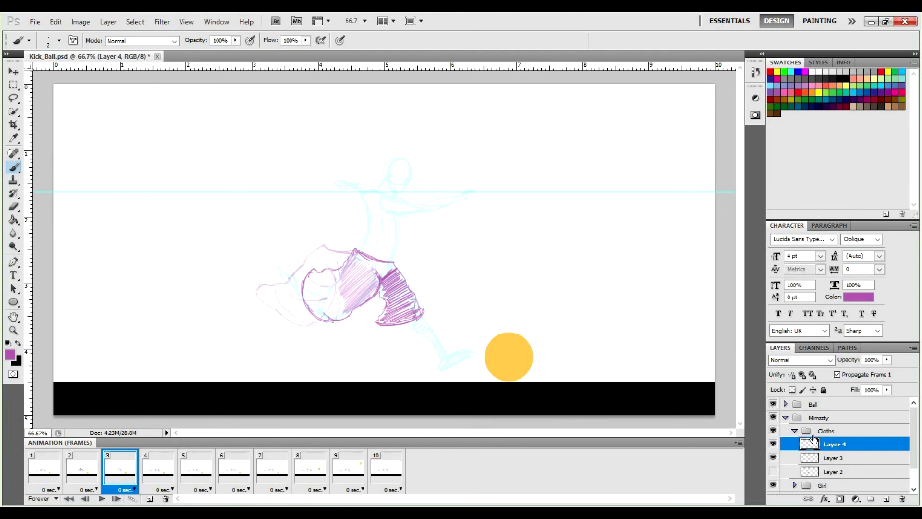
# Step: Set up frame 4 with a new active layer above Layer 4 at 37% opacity, and Layers 2 and 3 hidden
pyautogui.click(164, 477)
pyautogui.click(773, 471)
pyautogui.click(772, 443)
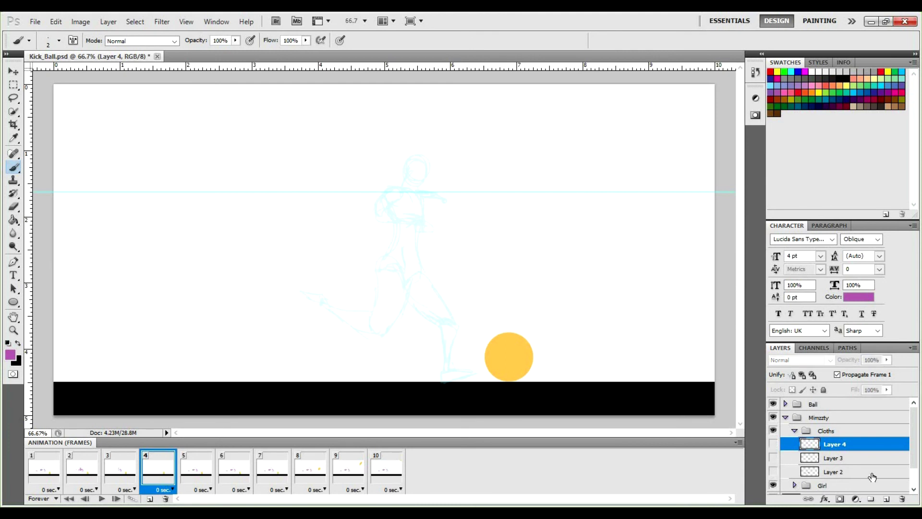
pyautogui.click(886, 499)
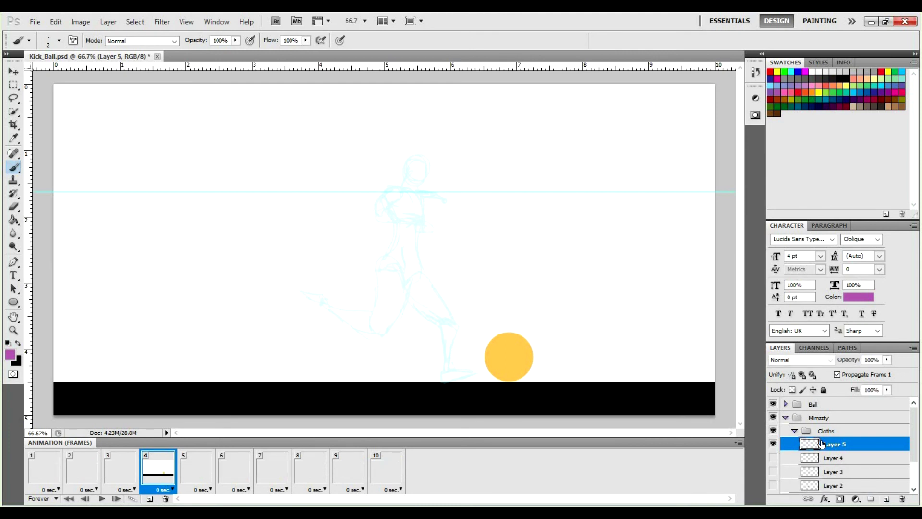
pyautogui.click(842, 460)
pyautogui.moveTo(886, 360)
pyautogui.mouseDown()
pyautogui.moveTo(877, 373)
pyautogui.moveTo(853, 372)
pyautogui.moveTo(849, 398)
pyautogui.mouseUp()
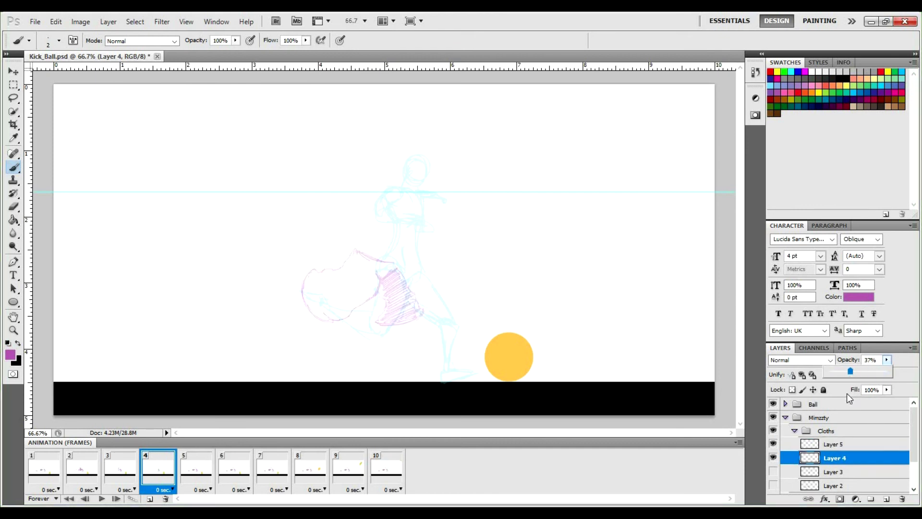
pyautogui.click(834, 445)
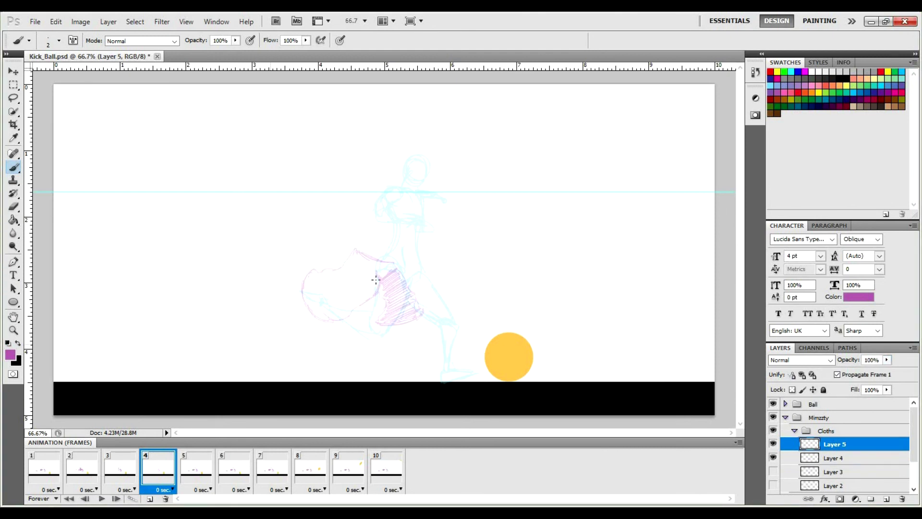
# Step: Sketch the waistline and both shorts legs on Layer 5 in frame 4, and hatch the front leg
pyautogui.moveTo(416, 264); pyautogui.dragTo(384, 254)
pyautogui.moveTo(359, 331)
pyautogui.mouseDown()
pyautogui.moveTo(346, 293)
pyautogui.moveTo(348, 323)
pyautogui.moveTo(399, 311)
pyautogui.moveTo(391, 326)
pyautogui.moveTo(409, 283)
pyautogui.moveTo(428, 336)
pyautogui.mouseUp()
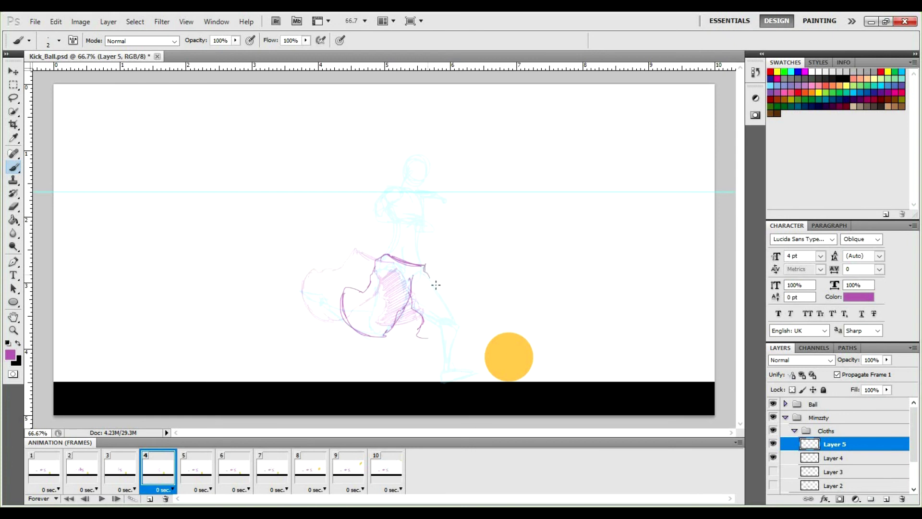
pyautogui.moveTo(435, 281)
pyautogui.mouseDown()
pyautogui.moveTo(465, 314)
pyautogui.moveTo(434, 332)
pyautogui.mouseUp()
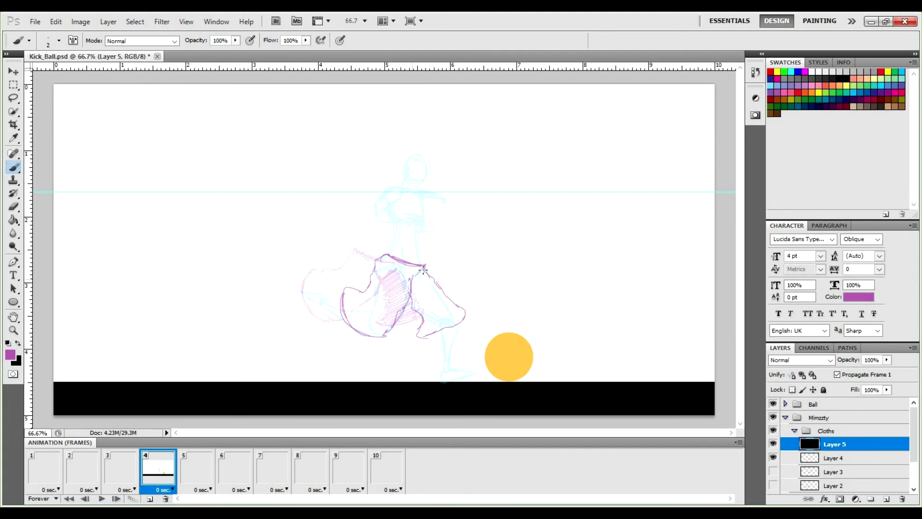
pyautogui.moveTo(423, 269)
pyautogui.mouseDown()
pyautogui.moveTo(411, 302)
pyautogui.moveTo(430, 289)
pyautogui.moveTo(442, 303)
pyautogui.moveTo(447, 296)
pyautogui.moveTo(423, 324)
pyautogui.moveTo(451, 327)
pyautogui.moveTo(425, 334)
pyautogui.moveTo(451, 318)
pyautogui.moveTo(438, 330)
pyautogui.mouseUp()
pyautogui.moveTo(450, 326)
pyautogui.mouseDown()
pyautogui.moveTo(459, 320)
pyautogui.moveTo(454, 302)
pyautogui.mouseUp()
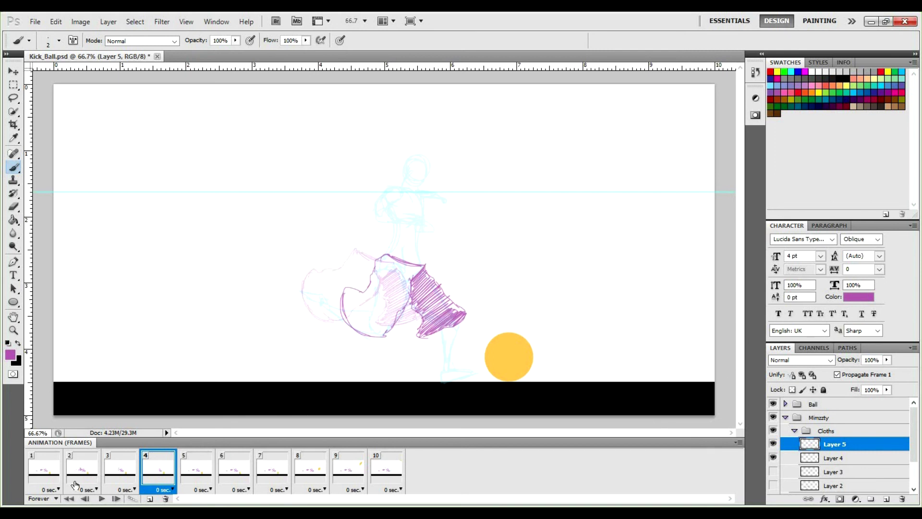
# Step: In frame 5, hide Layers 2 to 4, fade Layer 5 as a guide, and add a new layer above it
pyautogui.moveTo(917, 442); pyautogui.dragTo(916, 447)
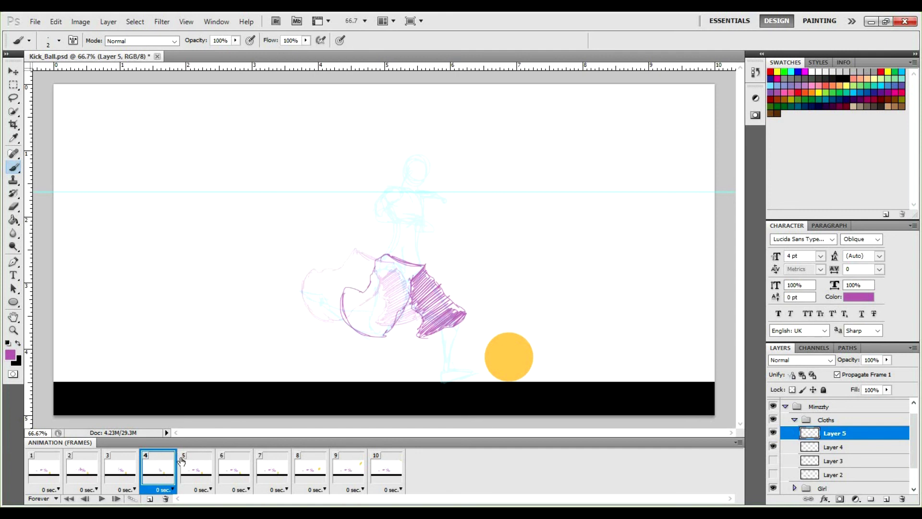
pyautogui.click(202, 471)
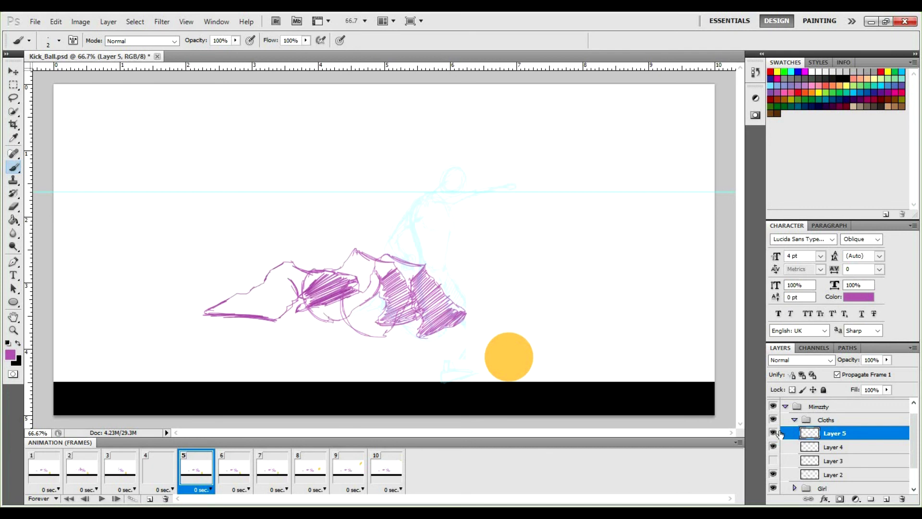
pyautogui.click(772, 446)
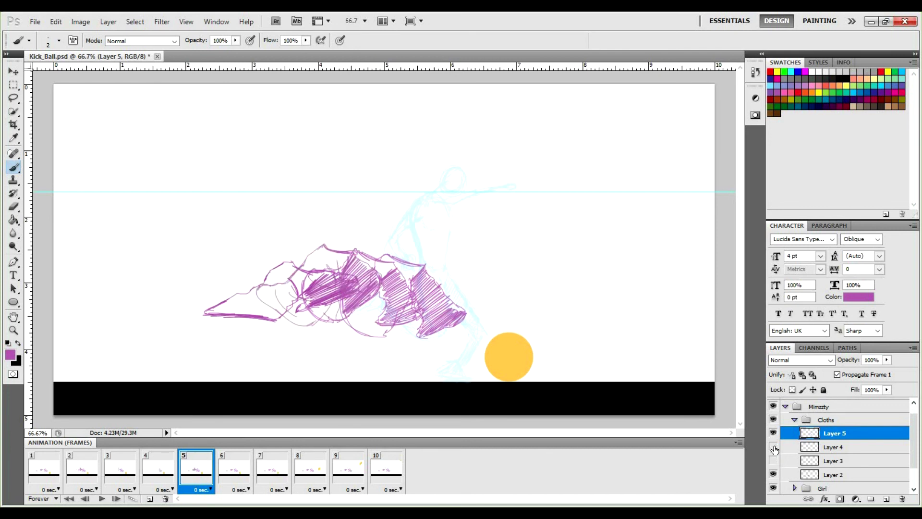
pyautogui.click(772, 474)
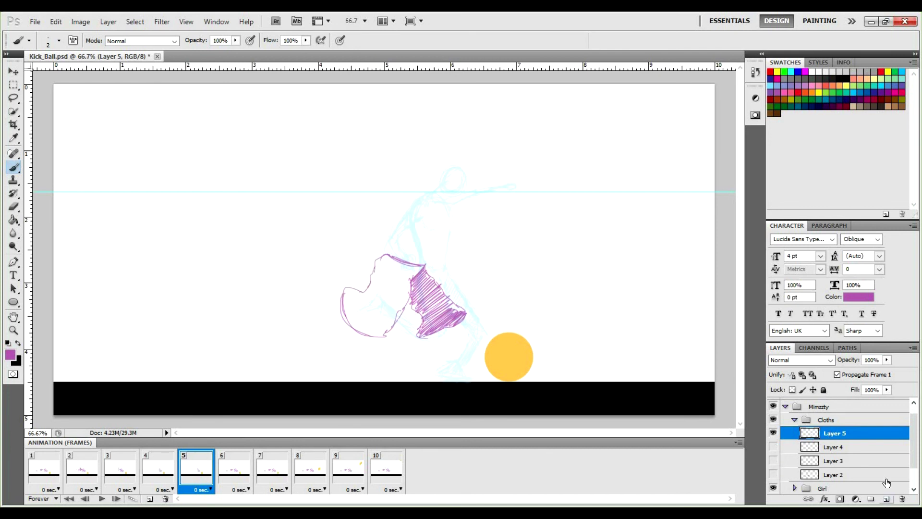
pyautogui.moveTo(886, 360)
pyautogui.mouseDown()
pyautogui.moveTo(885, 374)
pyautogui.moveTo(854, 371)
pyautogui.mouseUp()
pyautogui.click(886, 499)
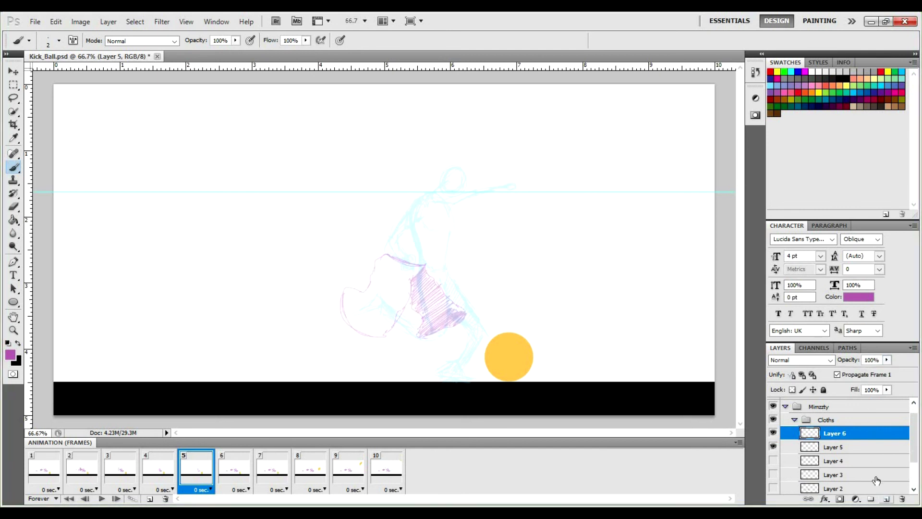
# Step: Sketch the shorts on Layer 6 in frame 5 with a hatched front leg, keeping the layer at 100% opacity
pyautogui.moveTo(445, 263)
pyautogui.mouseDown()
pyautogui.moveTo(412, 290)
pyautogui.moveTo(396, 315)
pyautogui.moveTo(396, 303)
pyautogui.moveTo(401, 326)
pyautogui.moveTo(406, 301)
pyautogui.moveTo(389, 310)
pyautogui.moveTo(393, 301)
pyautogui.moveTo(425, 343)
pyautogui.moveTo(412, 337)
pyautogui.moveTo(437, 343)
pyautogui.moveTo(449, 324)
pyautogui.moveTo(442, 287)
pyautogui.moveTo(450, 310)
pyautogui.mouseUp()
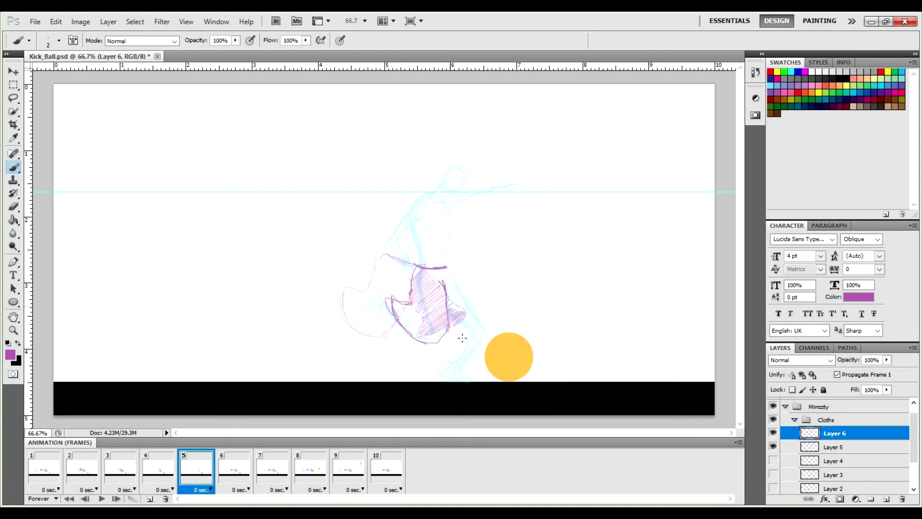
pyautogui.moveTo(457, 330)
pyautogui.mouseDown()
pyautogui.moveTo(462, 339)
pyautogui.moveTo(499, 320)
pyautogui.mouseUp()
pyautogui.moveTo(448, 268); pyautogui.dragTo(500, 320)
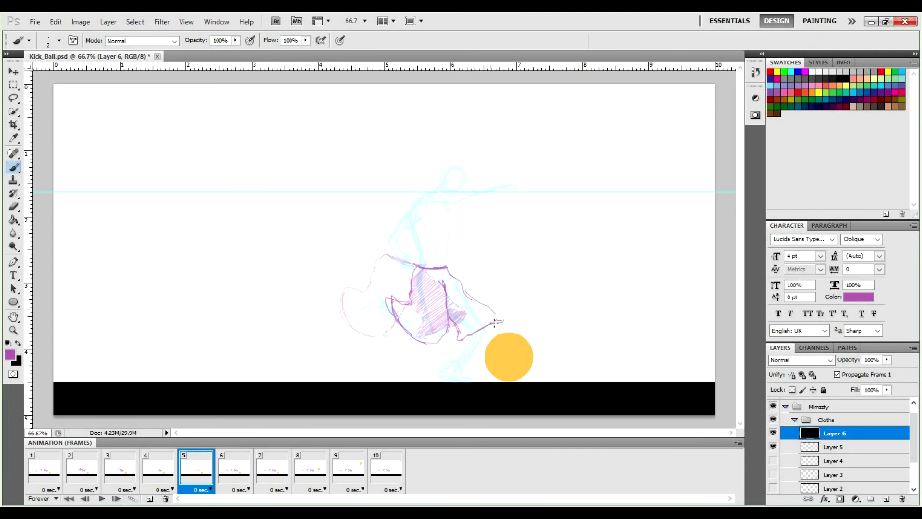
pyautogui.moveTo(449, 275)
pyautogui.mouseDown()
pyautogui.moveTo(444, 289)
pyautogui.moveTo(454, 287)
pyautogui.moveTo(451, 296)
pyautogui.moveTo(474, 323)
pyautogui.moveTo(482, 307)
pyautogui.moveTo(499, 316)
pyautogui.mouseUp()
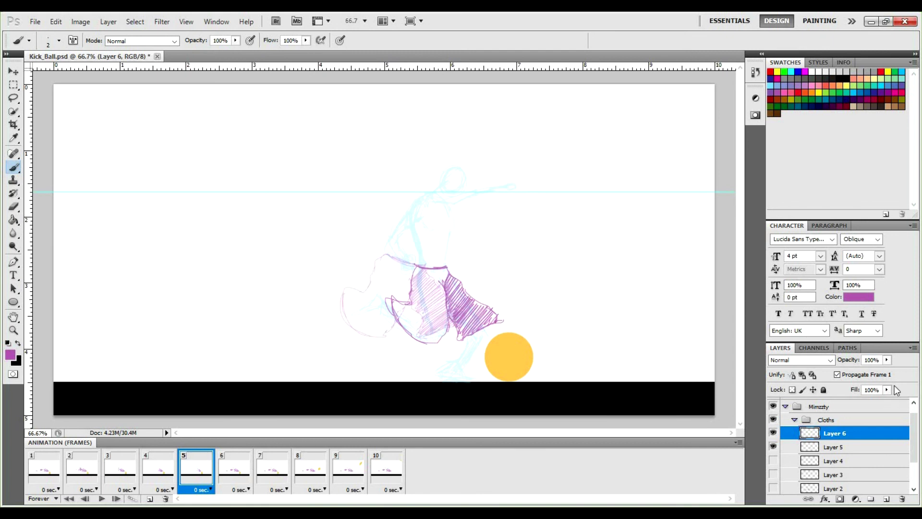
pyautogui.click(887, 359)
pyautogui.moveTo(889, 372)
pyautogui.mouseDown()
pyautogui.moveTo(865, 376)
pyautogui.moveTo(898, 384)
pyautogui.mouseUp()
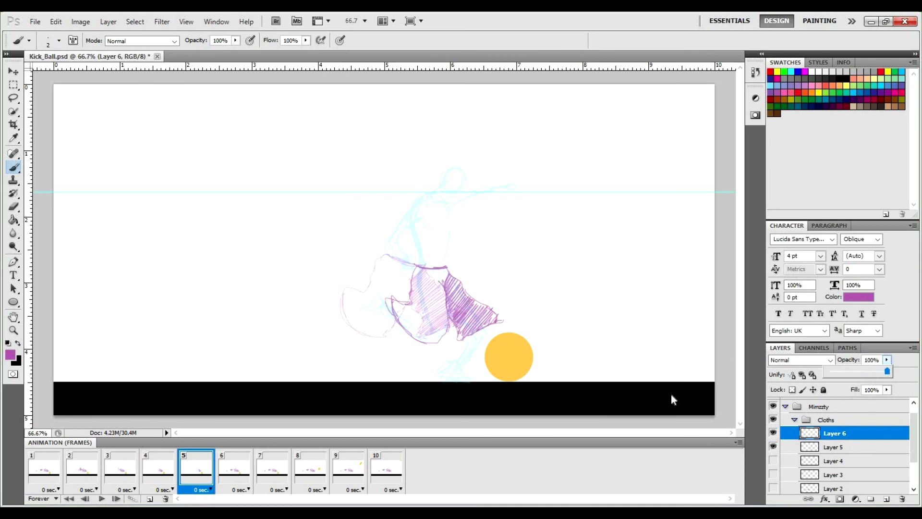
# Step: In frame 6, fade Layer 6 to 41% opacity, hide Layers 2 to 5, and add a new layer on top
pyautogui.click(235, 471)
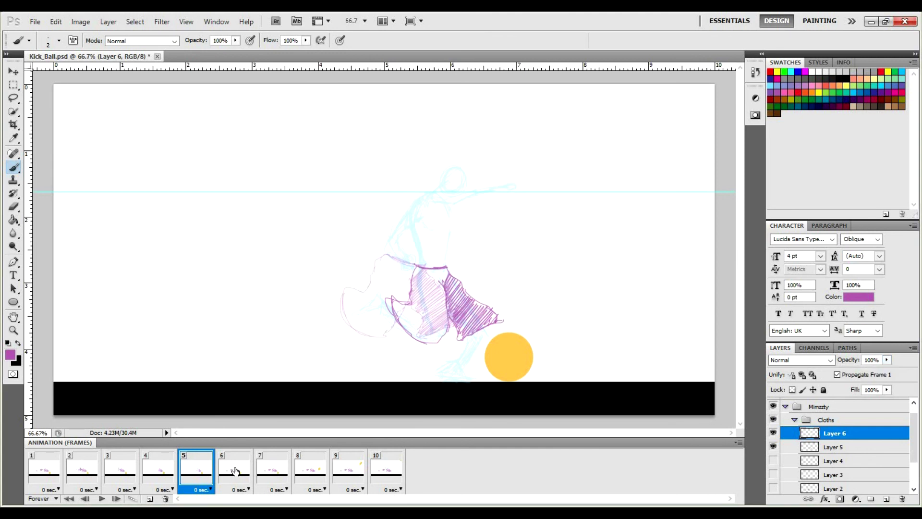
pyautogui.click(235, 471)
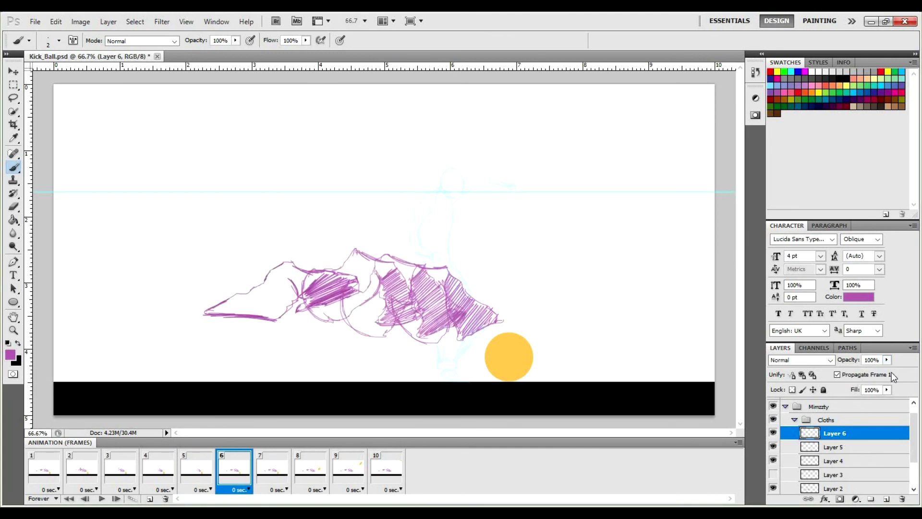
pyautogui.moveTo(887, 360); pyautogui.dragTo(852, 374)
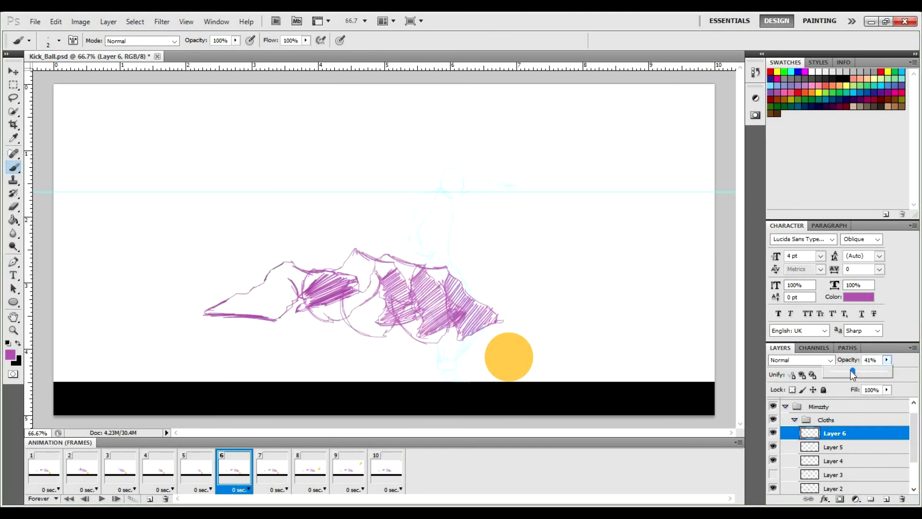
pyautogui.click(773, 446)
pyautogui.click(774, 461)
pyautogui.click(773, 475)
pyautogui.click(774, 488)
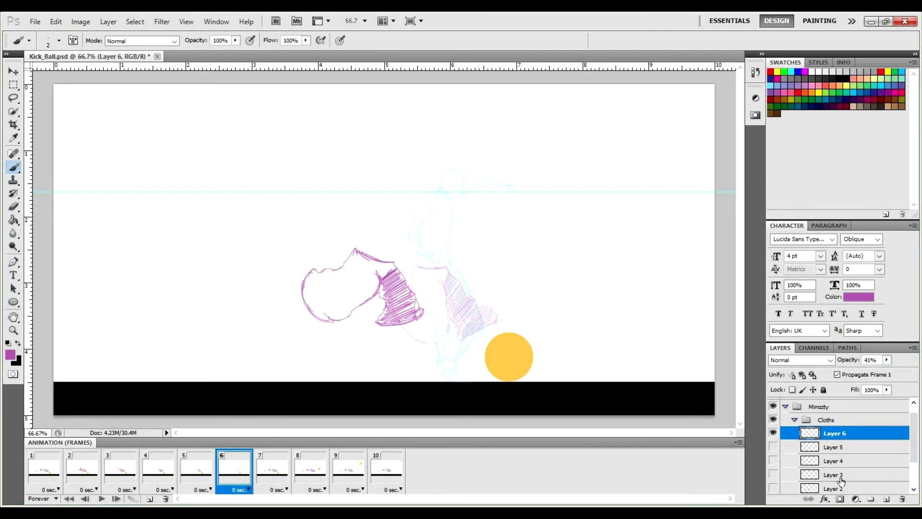
pyautogui.click(886, 499)
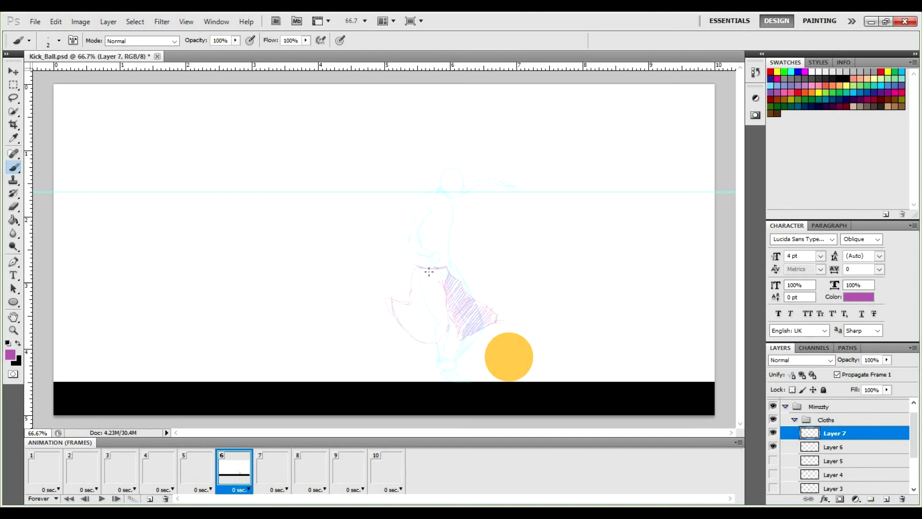
# Step: Sketch the waistline and rear shorts leg on Layer 7 in frame 6, reshaping the hem, shading its opening, and adding fold lines
pyautogui.moveTo(414, 261)
pyautogui.mouseDown()
pyautogui.moveTo(439, 264)
pyautogui.moveTo(416, 265)
pyautogui.moveTo(412, 329)
pyautogui.moveTo(458, 322)
pyautogui.moveTo(440, 325)
pyautogui.moveTo(449, 307)
pyautogui.moveTo(443, 273)
pyautogui.mouseUp()
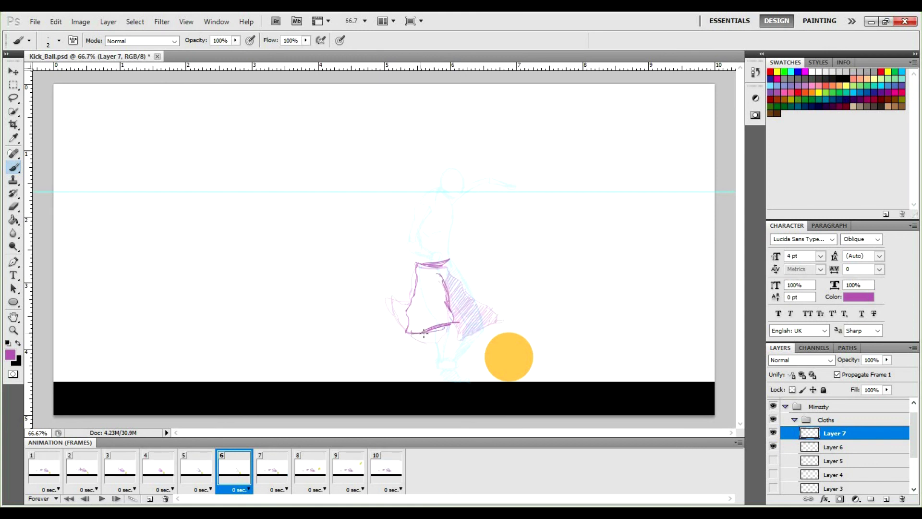
pyautogui.press('e')
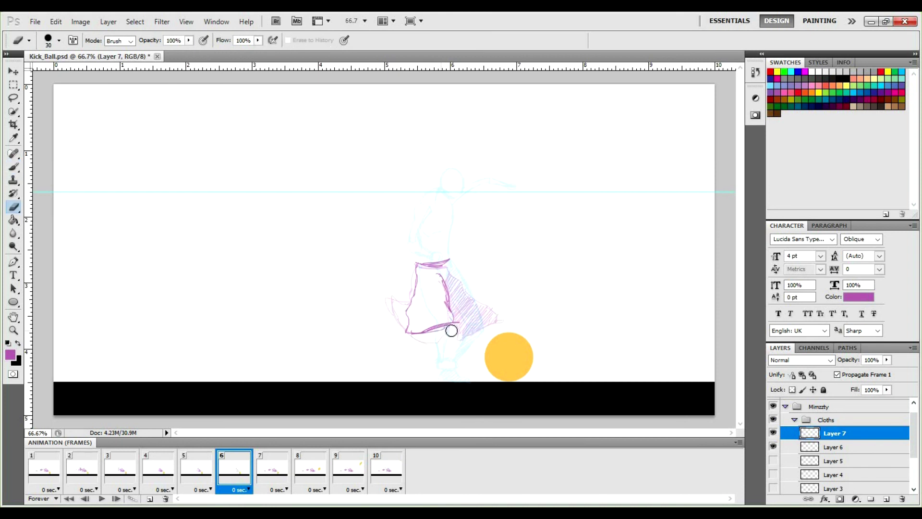
pyautogui.press('b')
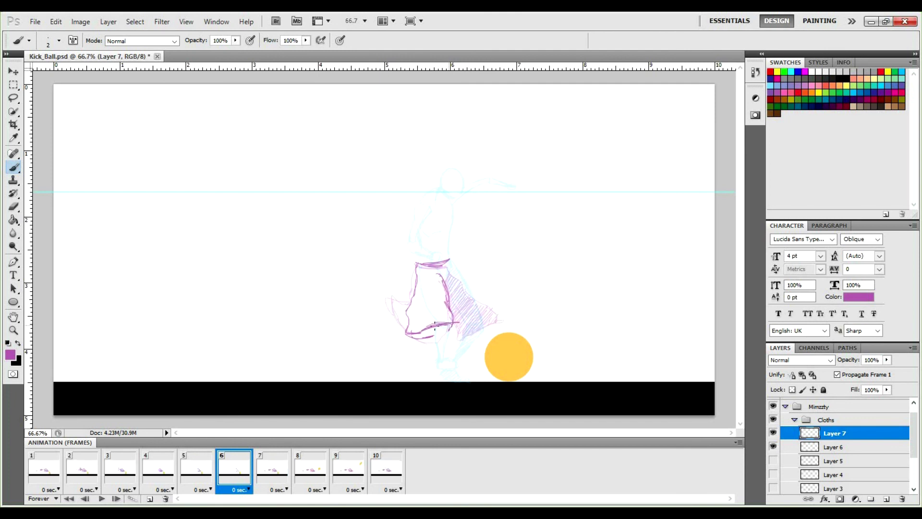
pyautogui.press('e')
pyautogui.moveTo(440, 320)
pyautogui.mouseDown()
pyautogui.moveTo(452, 322)
pyautogui.moveTo(443, 318)
pyautogui.mouseUp()
pyautogui.press('b')
pyautogui.moveTo(415, 332)
pyautogui.mouseDown()
pyautogui.moveTo(445, 330)
pyautogui.moveTo(432, 336)
pyautogui.mouseUp()
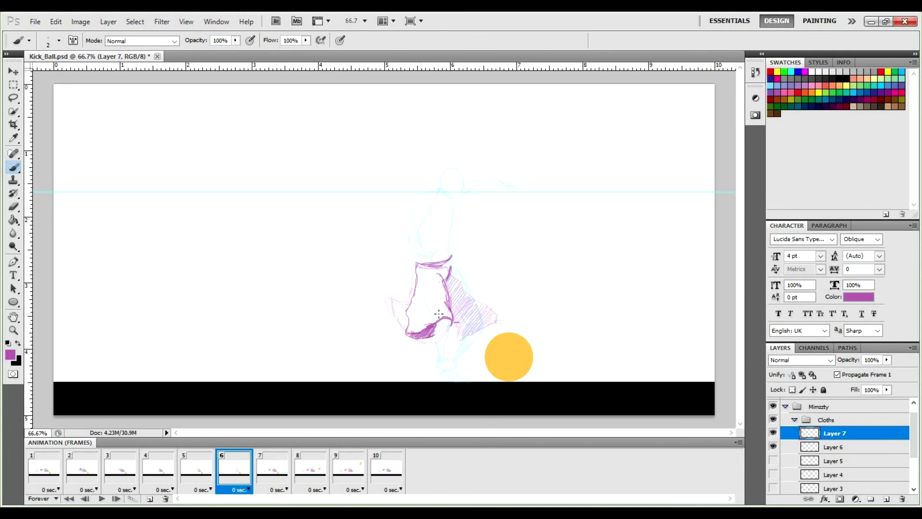
pyautogui.moveTo(420, 300)
pyautogui.mouseDown()
pyautogui.moveTo(438, 301)
pyautogui.moveTo(441, 288)
pyautogui.mouseUp()
pyautogui.moveTo(416, 318); pyautogui.dragTo(432, 314)
# Step: Outline the front shorts leg on Layer 7 in frame 6, clean up its inner edge, and hatch the leg
pyautogui.moveTo(454, 260)
pyautogui.mouseDown()
pyautogui.moveTo(494, 307)
pyautogui.moveTo(455, 327)
pyautogui.moveTo(475, 331)
pyautogui.mouseUp()
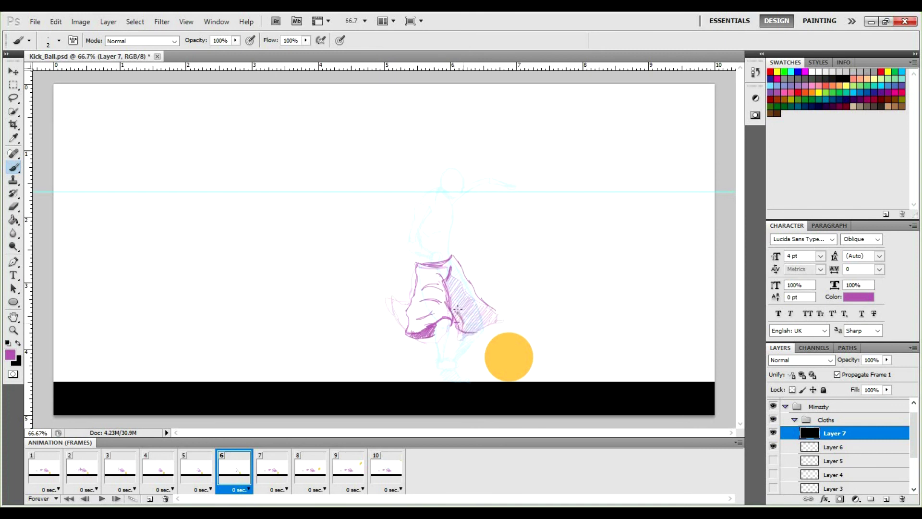
pyautogui.press('e')
pyautogui.moveTo(458, 308)
pyautogui.mouseDown()
pyautogui.moveTo(463, 329)
pyautogui.moveTo(474, 326)
pyautogui.moveTo(463, 332)
pyautogui.mouseUp()
pyautogui.press('b')
pyautogui.moveTo(460, 329)
pyautogui.mouseDown()
pyautogui.moveTo(505, 323)
pyautogui.moveTo(486, 301)
pyautogui.mouseUp()
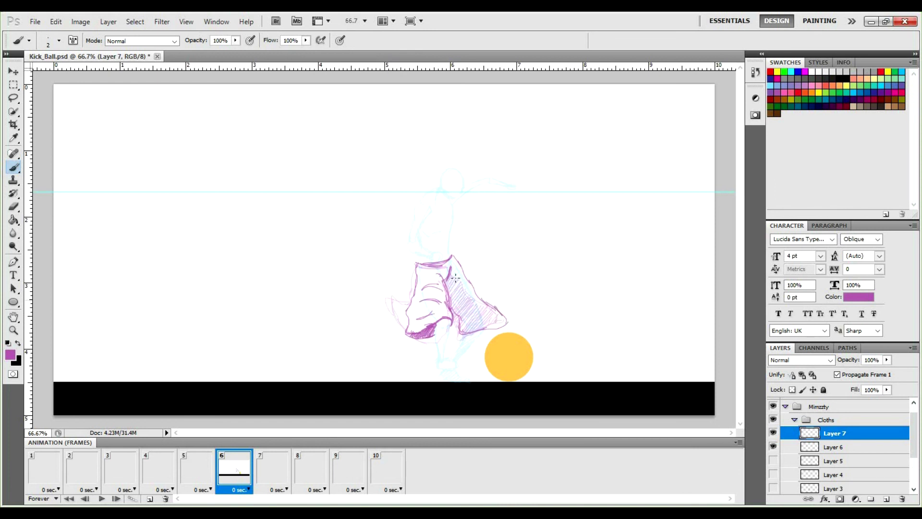
pyautogui.moveTo(454, 267)
pyautogui.mouseDown()
pyautogui.moveTo(452, 308)
pyautogui.moveTo(470, 293)
pyautogui.moveTo(461, 323)
pyautogui.moveTo(488, 307)
pyautogui.moveTo(507, 321)
pyautogui.mouseUp()
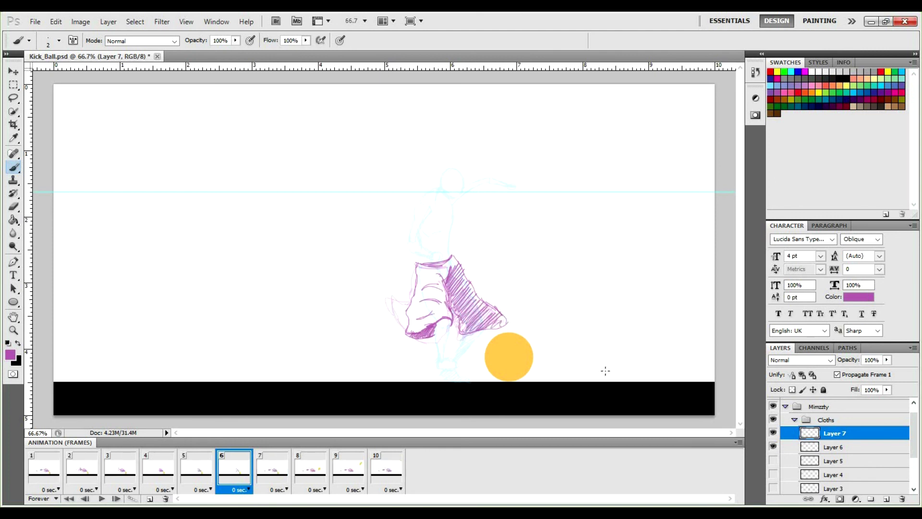
# Step: In frame 7, hide Layers 4 to 6, fade Layer 7 to 37% opacity, and add a new layer above it
pyautogui.click(278, 465)
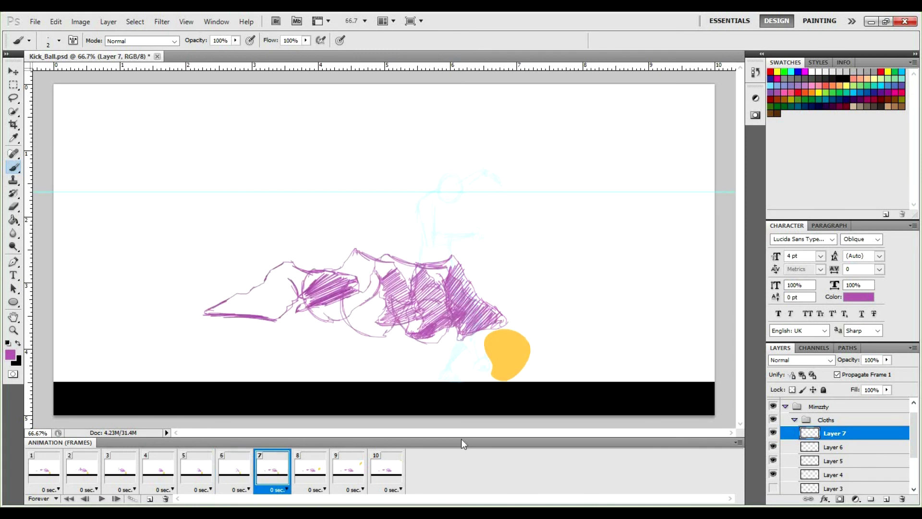
pyautogui.click(773, 447)
pyautogui.moveTo(775, 475); pyautogui.dragTo(773, 460)
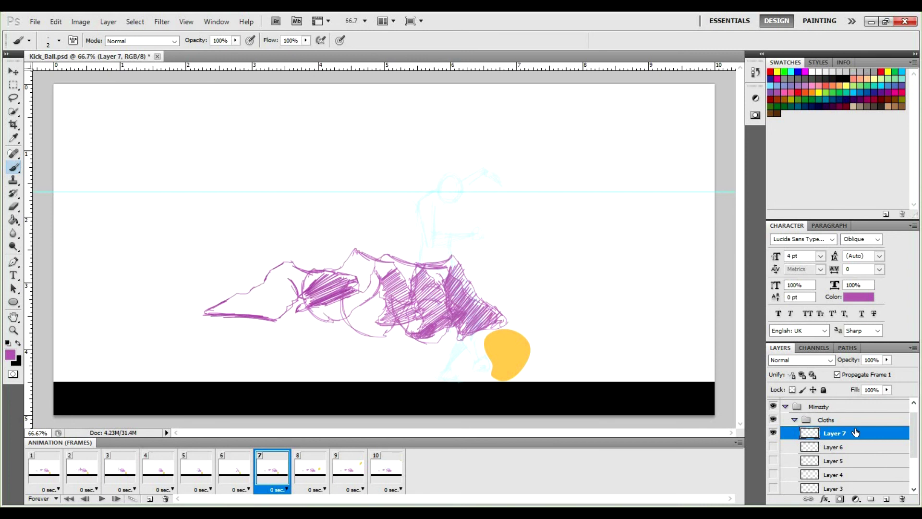
pyautogui.click(886, 360)
pyautogui.moveTo(887, 372); pyautogui.dragTo(851, 372)
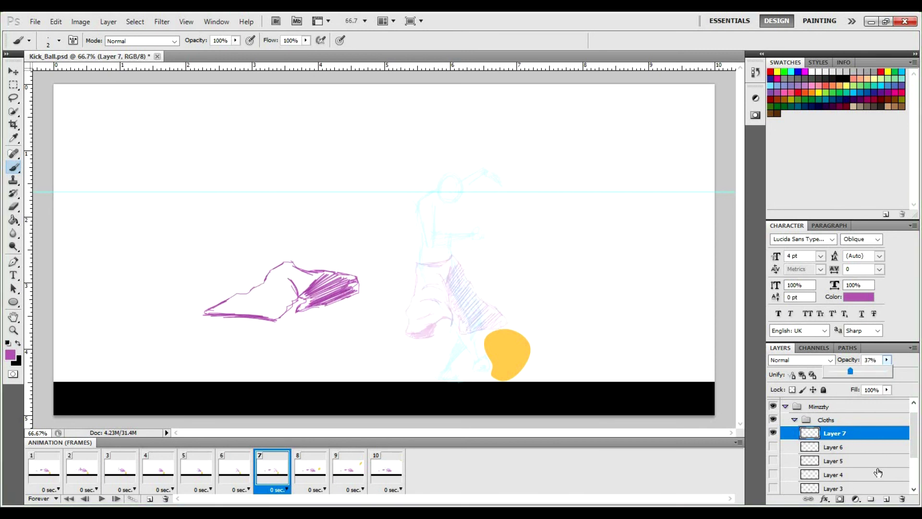
pyautogui.click(887, 499)
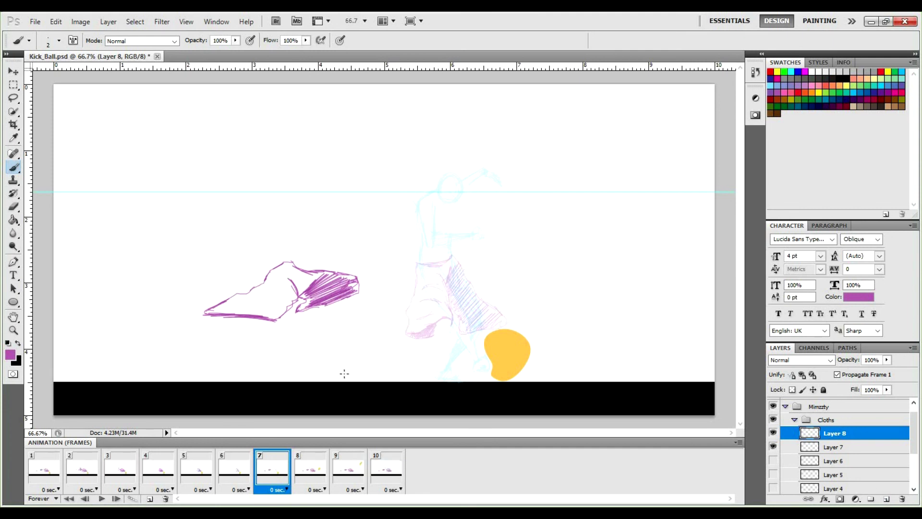
# Step: Lower Layer 7's opacity to 17% and make Layer 8 the active layer again
pyautogui.click(841, 446)
pyautogui.click(887, 360)
pyautogui.moveTo(875, 371); pyautogui.dragTo(863, 372)
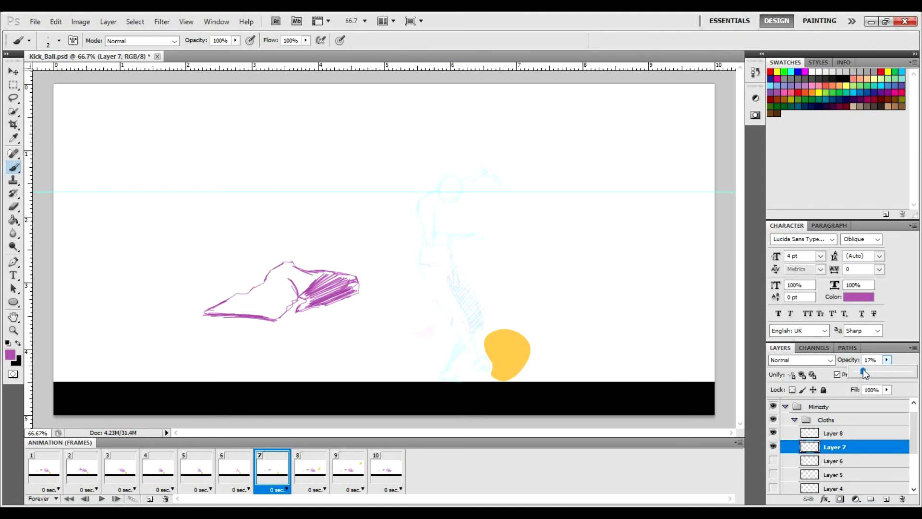
pyautogui.click(824, 439)
pyautogui.click(824, 439)
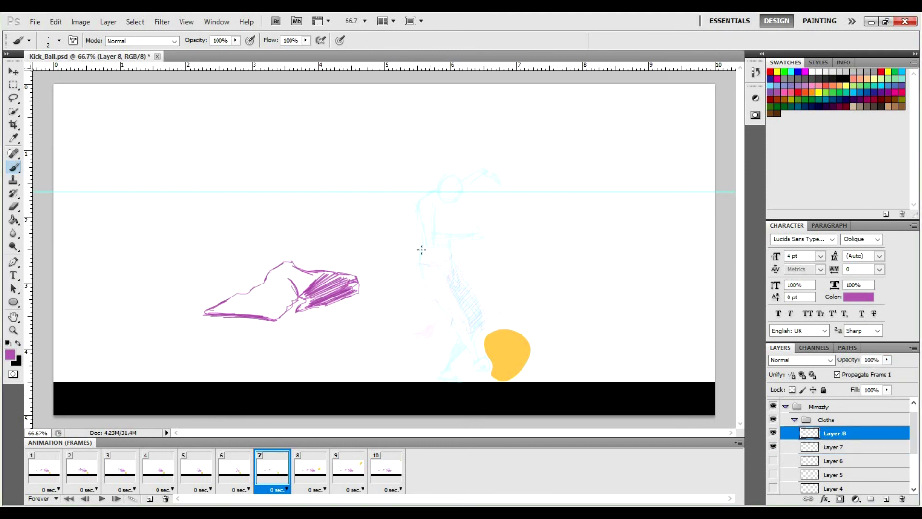
# Step: Sketch the waistline and both shorts legs on Layer 8 in frame 7, and hatch the rear leg's hem opening
pyautogui.moveTo(419, 263)
pyautogui.mouseDown()
pyautogui.moveTo(455, 251)
pyautogui.moveTo(494, 294)
pyautogui.moveTo(505, 315)
pyautogui.moveTo(475, 325)
pyautogui.mouseUp()
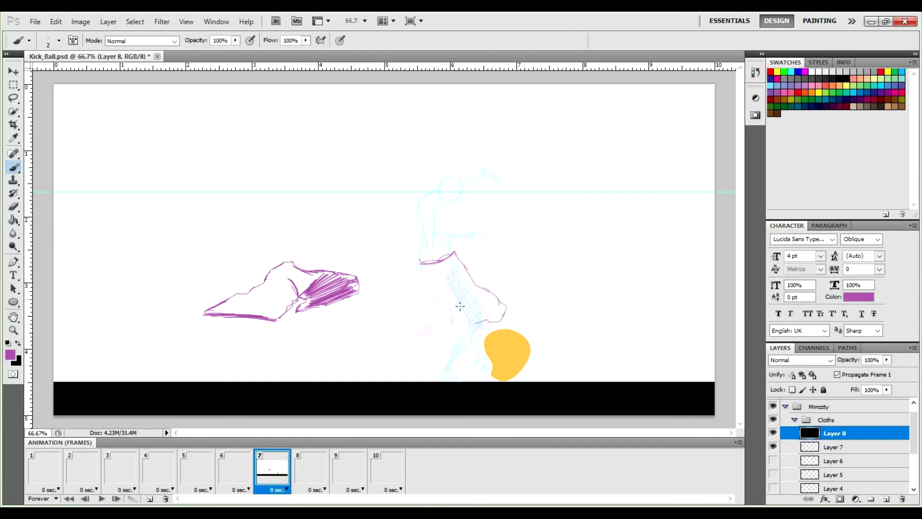
pyautogui.moveTo(447, 282)
pyautogui.mouseDown()
pyautogui.moveTo(466, 319)
pyautogui.moveTo(446, 326)
pyautogui.mouseUp()
pyautogui.moveTo(423, 289); pyautogui.dragTo(425, 332)
pyautogui.moveTo(421, 283); pyautogui.dragTo(423, 298)
pyautogui.moveTo(420, 260)
pyautogui.mouseDown()
pyautogui.moveTo(422, 340)
pyautogui.moveTo(438, 344)
pyautogui.mouseUp()
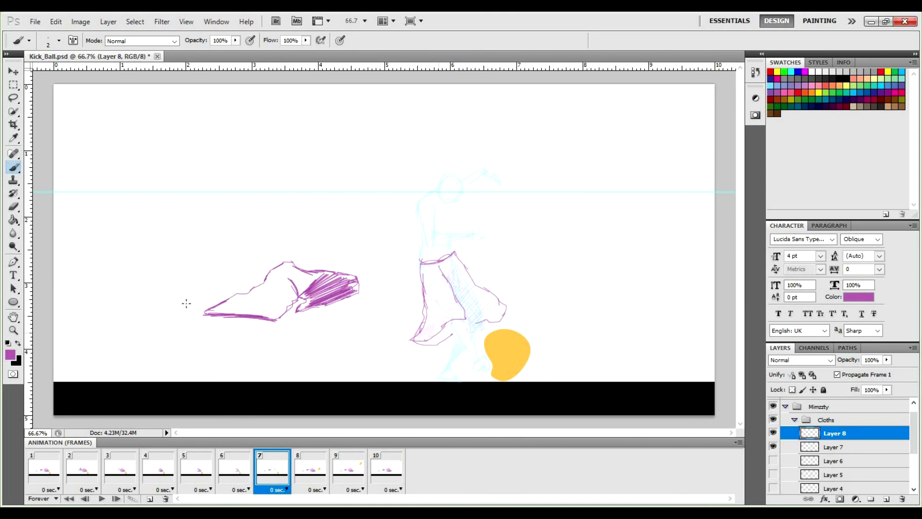
pyautogui.moveTo(460, 309); pyautogui.dragTo(471, 304)
pyautogui.moveTo(424, 343); pyautogui.dragTo(451, 325)
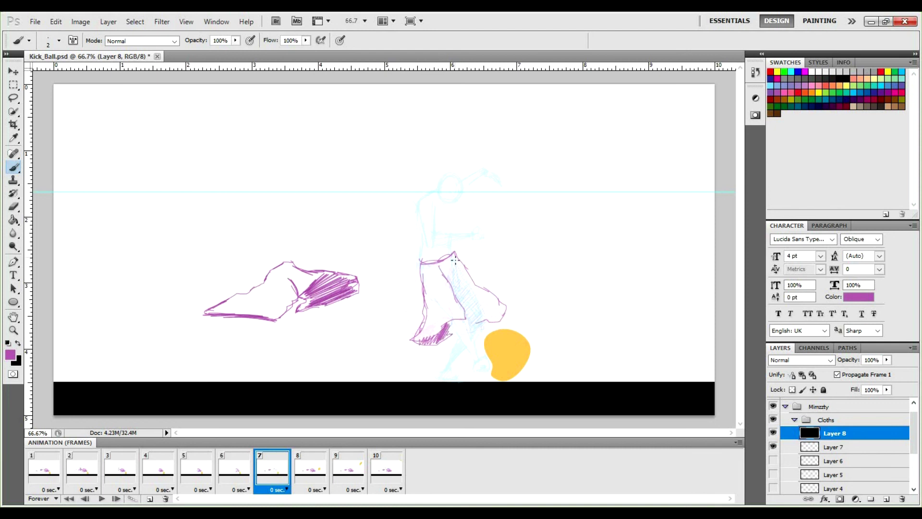
# Step: Rework the crotch line between the legs on Layer 8 in frame 7 and hatch the front leg
pyautogui.moveTo(458, 283); pyautogui.dragTo(454, 267)
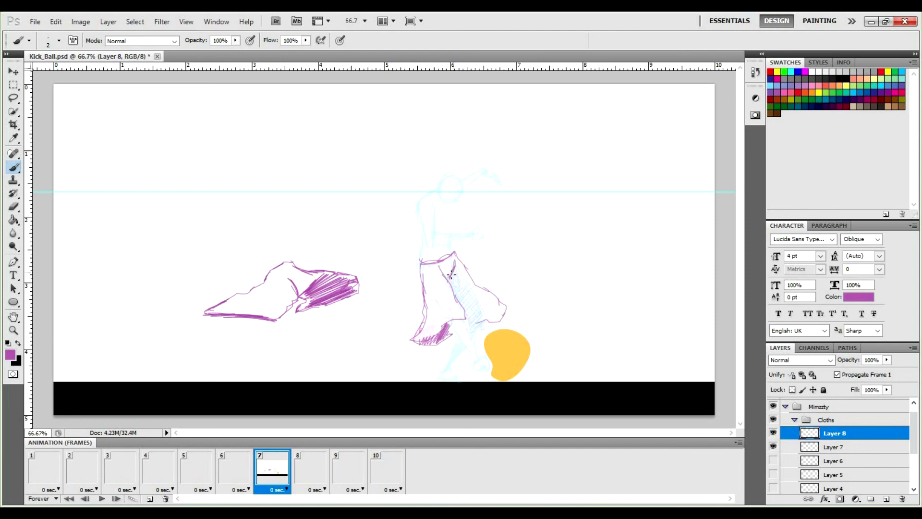
pyautogui.press('e')
pyautogui.moveTo(443, 274); pyautogui.dragTo(451, 290)
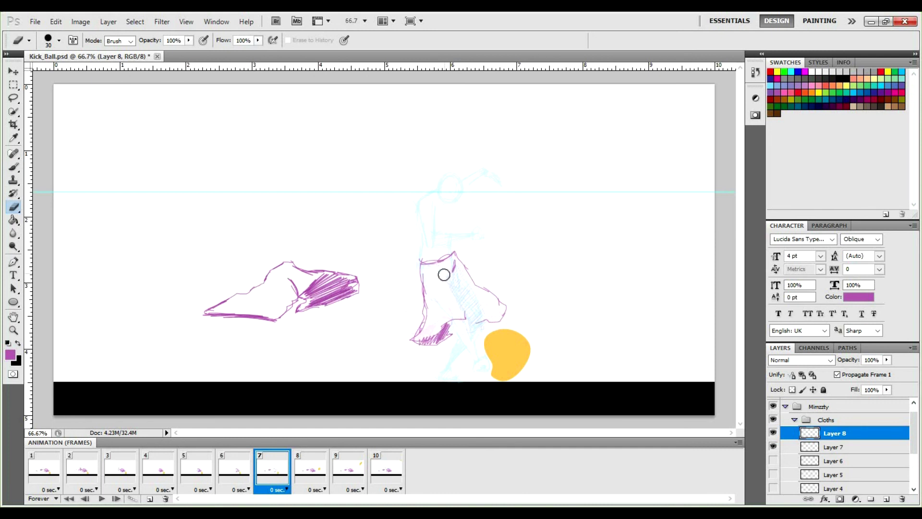
pyautogui.press('b')
pyautogui.moveTo(436, 267); pyautogui.dragTo(453, 282)
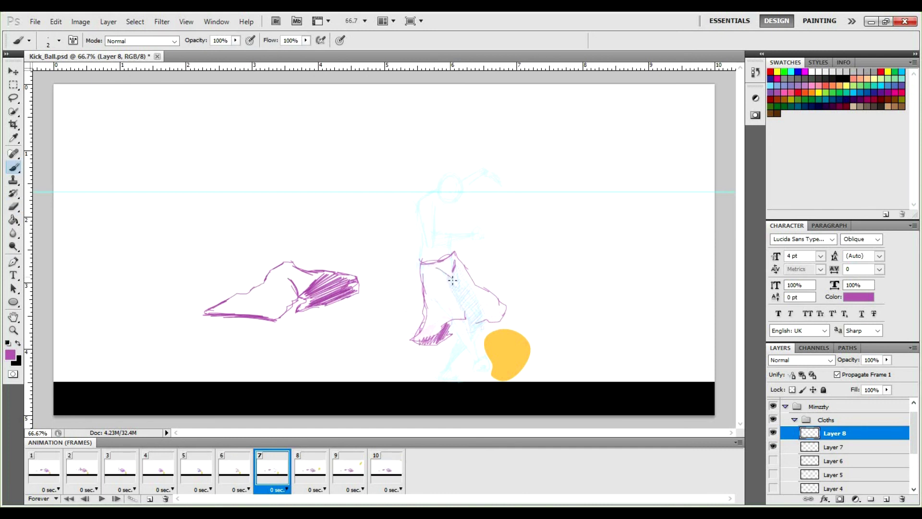
pyautogui.moveTo(465, 314)
pyautogui.mouseDown()
pyautogui.moveTo(449, 288)
pyautogui.moveTo(455, 283)
pyautogui.moveTo(466, 317)
pyautogui.mouseUp()
pyautogui.moveTo(456, 275)
pyautogui.mouseDown()
pyautogui.moveTo(481, 289)
pyautogui.moveTo(475, 306)
pyautogui.moveTo(488, 295)
pyautogui.moveTo(473, 317)
pyautogui.moveTo(493, 303)
pyautogui.moveTo(488, 318)
pyautogui.moveTo(511, 315)
pyautogui.mouseUp()
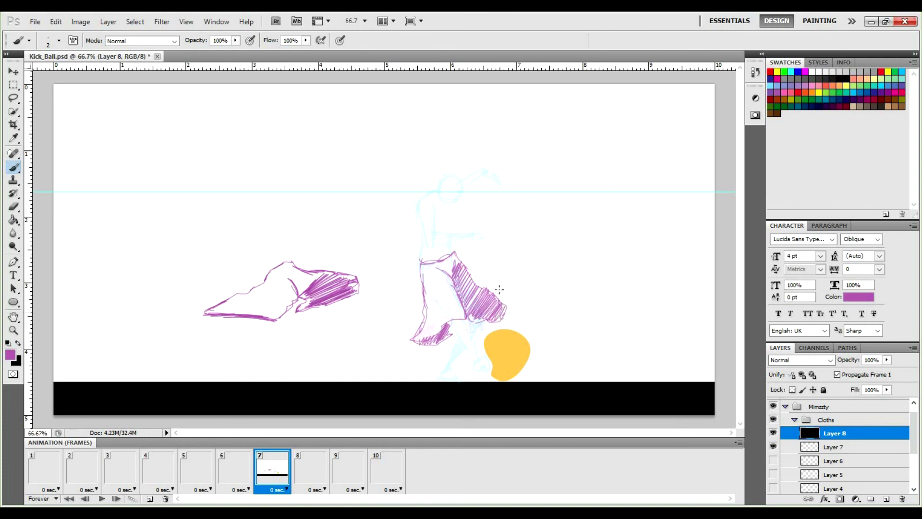
# Step: In frame 8, hide Layers 4 to 7, fade Layer 8 to 27% opacity, and add a new layer above it
pyautogui.click(312, 471)
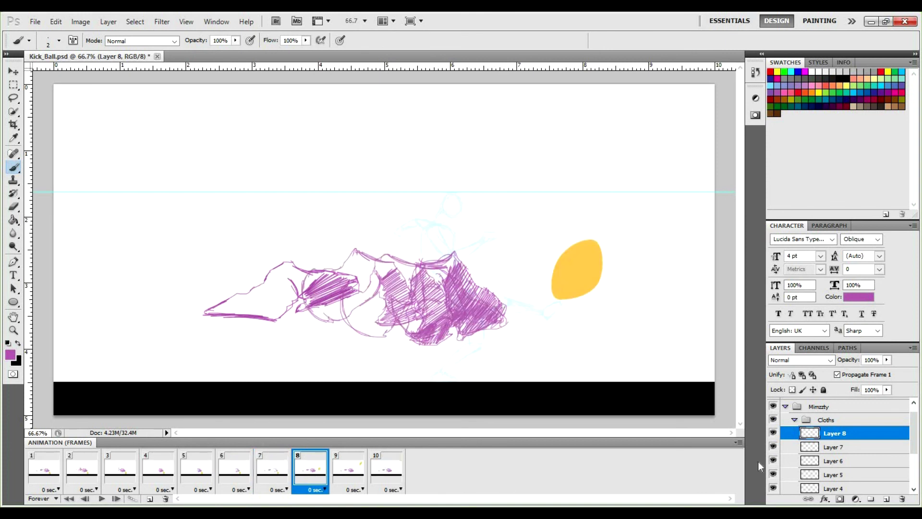
pyautogui.moveTo(772, 446); pyautogui.dragTo(775, 491)
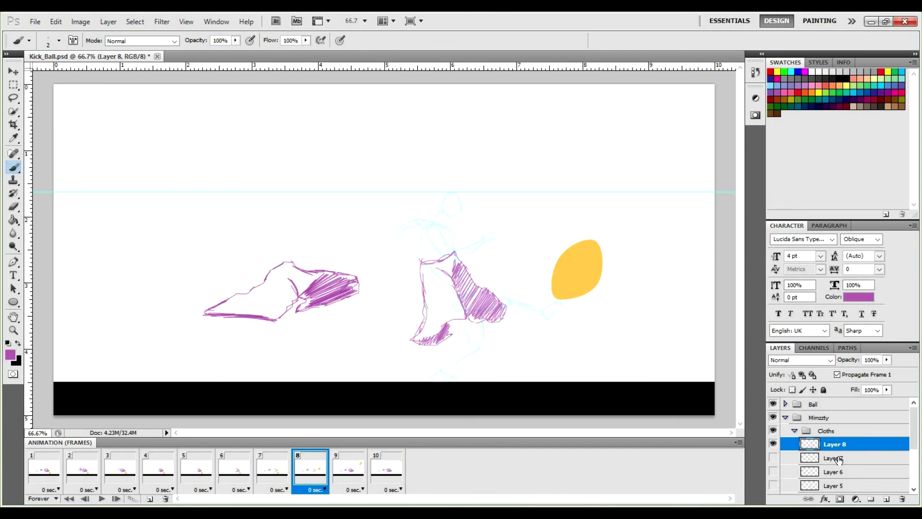
pyautogui.scroll(-2, 841, 459)
pyautogui.scroll(1, 867, 419)
pyautogui.click(886, 360)
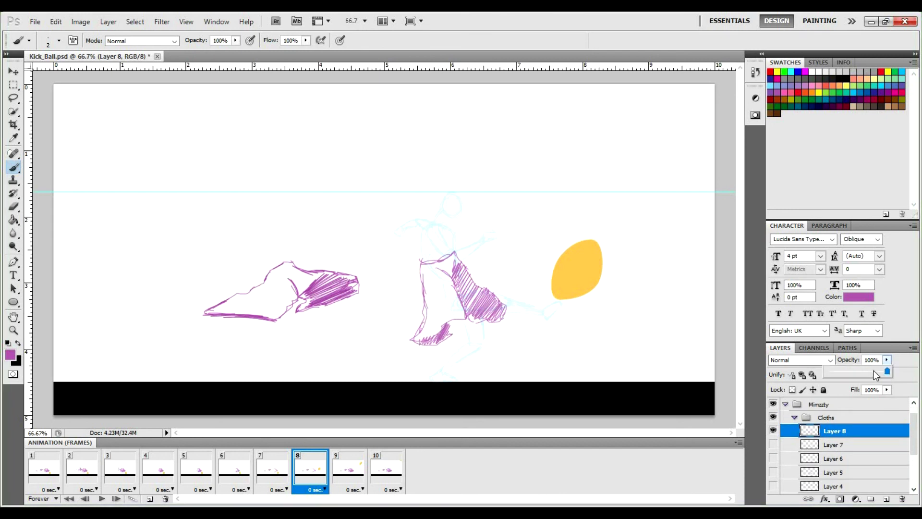
pyautogui.moveTo(847, 369); pyautogui.dragTo(844, 371)
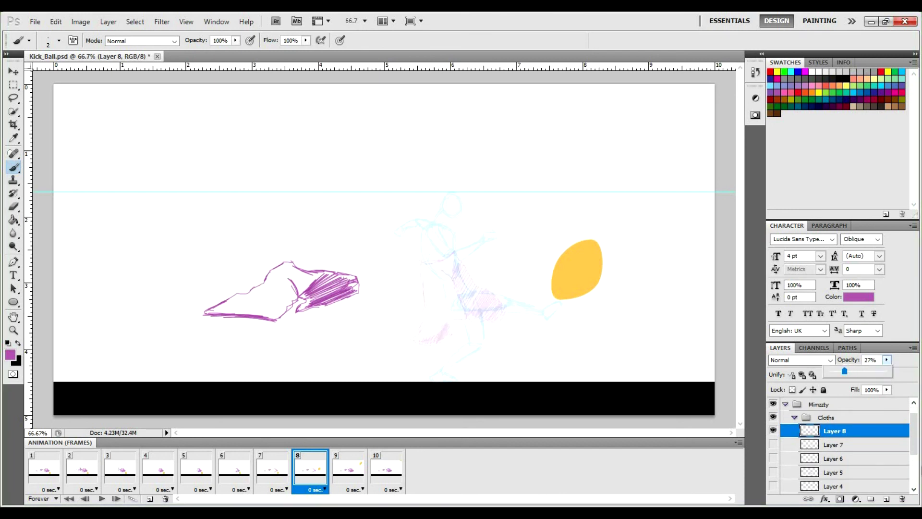
pyautogui.click(887, 499)
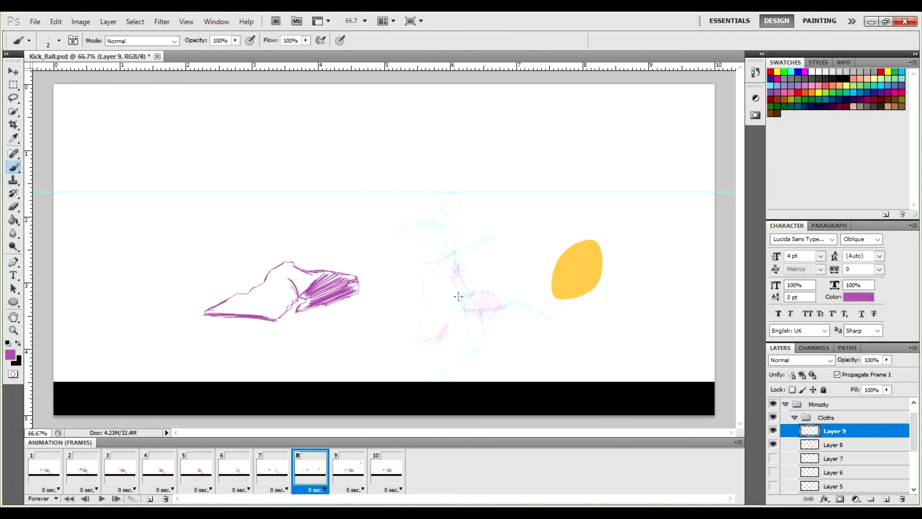
# Step: Sketch the shorts on Layer 9 in frame 8 following the raised kicking leg, and hatch the area beneath the waist
pyautogui.moveTo(442, 297)
pyautogui.mouseDown()
pyautogui.moveTo(494, 290)
pyautogui.moveTo(520, 294)
pyautogui.moveTo(520, 304)
pyautogui.mouseUp()
pyautogui.moveTo(518, 310)
pyautogui.mouseDown()
pyautogui.moveTo(488, 339)
pyautogui.moveTo(499, 331)
pyautogui.moveTo(439, 350)
pyautogui.moveTo(473, 322)
pyautogui.mouseUp()
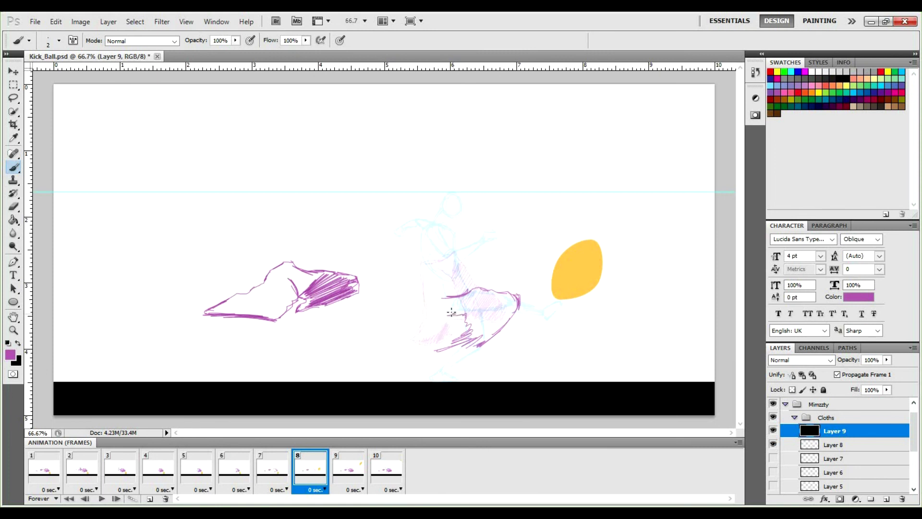
pyautogui.moveTo(447, 298)
pyautogui.mouseDown()
pyautogui.moveTo(461, 324)
pyautogui.moveTo(453, 338)
pyautogui.mouseUp()
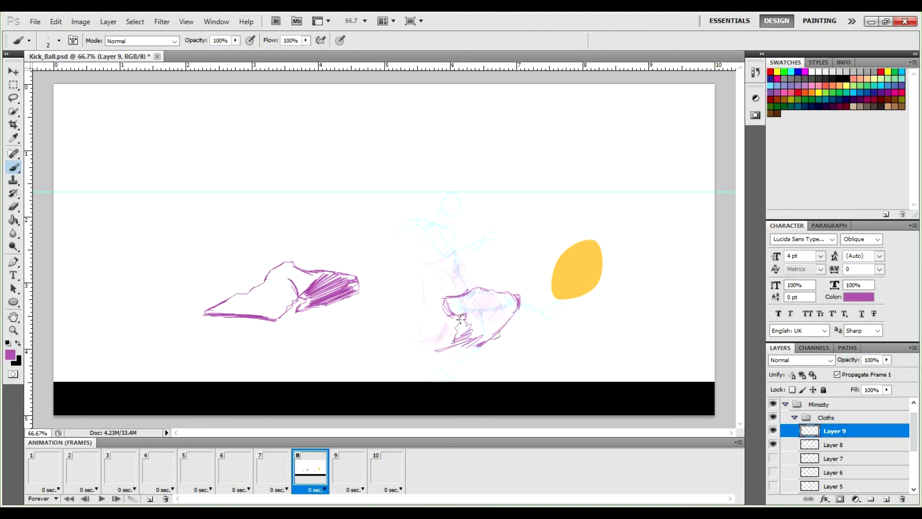
pyautogui.moveTo(460, 316); pyautogui.dragTo(459, 334)
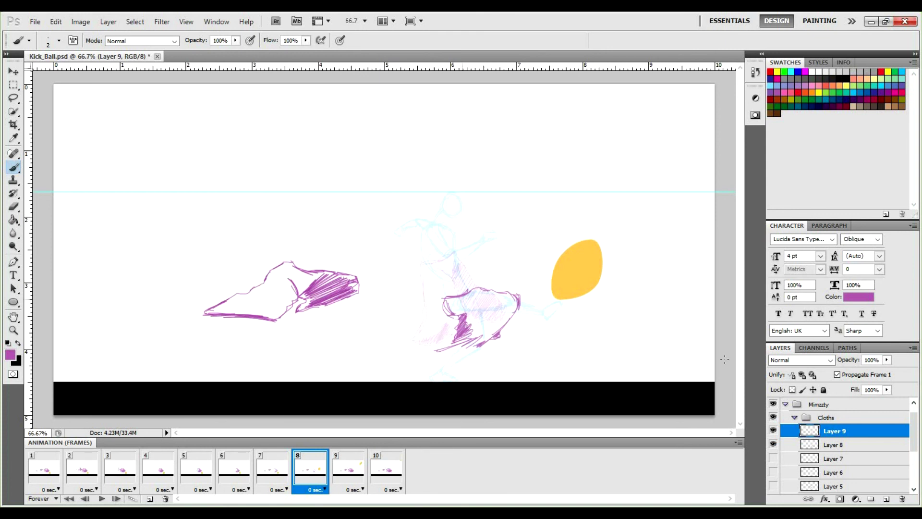
# Step: In frame 9, hide Layers 5 to 8, fade Layer 9 to 33% opacity, and add a new layer above it
pyautogui.click(350, 473)
pyautogui.moveTo(775, 445)
pyautogui.mouseDown()
pyautogui.moveTo(774, 485)
pyautogui.moveTo(774, 475)
pyautogui.mouseUp()
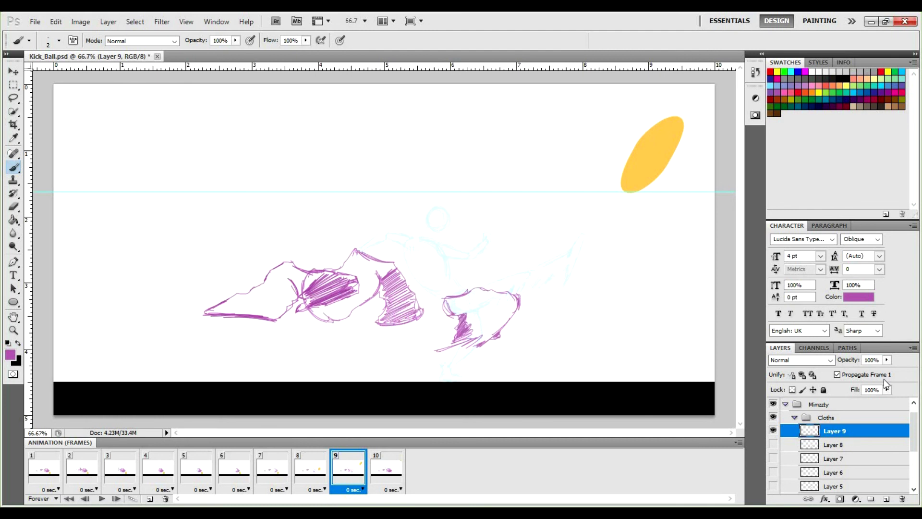
pyautogui.click(886, 361)
pyautogui.moveTo(837, 368); pyautogui.dragTo(849, 368)
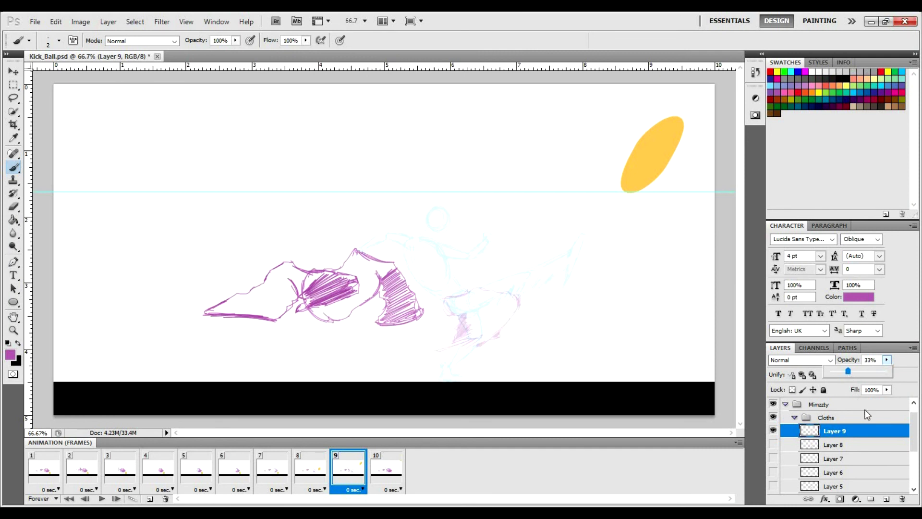
pyautogui.click(887, 498)
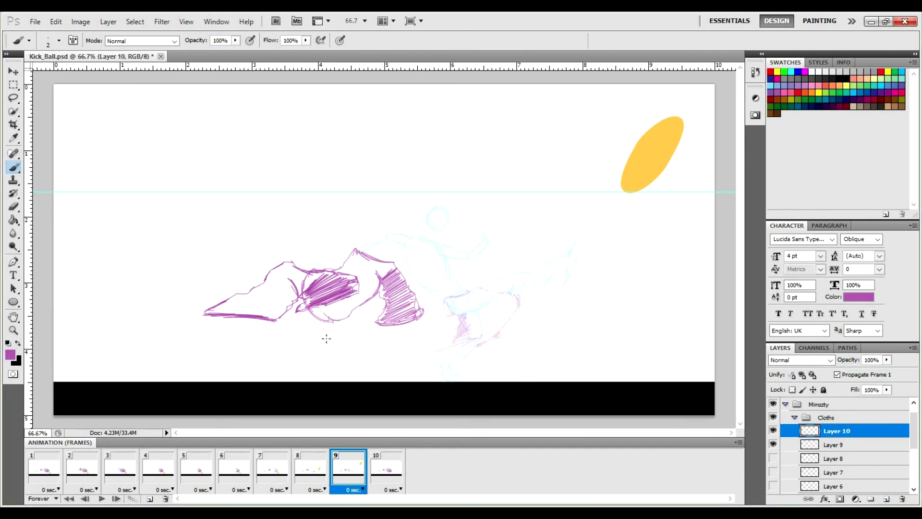
# Step: Sketch the shorts on Layer 10 in frame 9 around the extended kicking leg, and hatch the area beneath the waist
pyautogui.moveTo(443, 301)
pyautogui.mouseDown()
pyautogui.moveTo(525, 270)
pyautogui.moveTo(513, 312)
pyautogui.mouseUp()
pyautogui.moveTo(510, 299)
pyautogui.mouseDown()
pyautogui.moveTo(505, 330)
pyautogui.moveTo(490, 332)
pyautogui.mouseUp()
pyautogui.moveTo(476, 301)
pyautogui.mouseDown()
pyautogui.moveTo(485, 336)
pyautogui.moveTo(480, 320)
pyautogui.moveTo(504, 332)
pyautogui.moveTo(510, 319)
pyautogui.mouseUp()
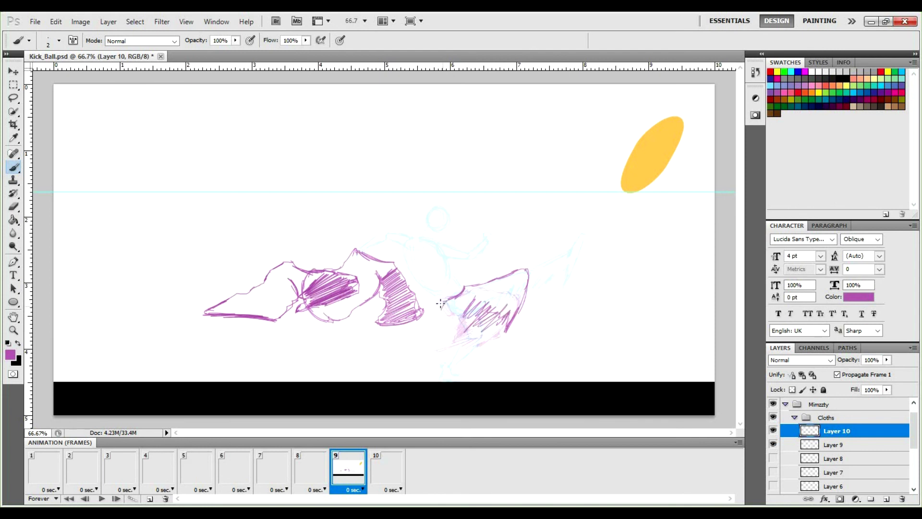
pyautogui.moveTo(450, 314)
pyautogui.mouseDown()
pyautogui.moveTo(451, 341)
pyautogui.moveTo(484, 334)
pyautogui.mouseUp()
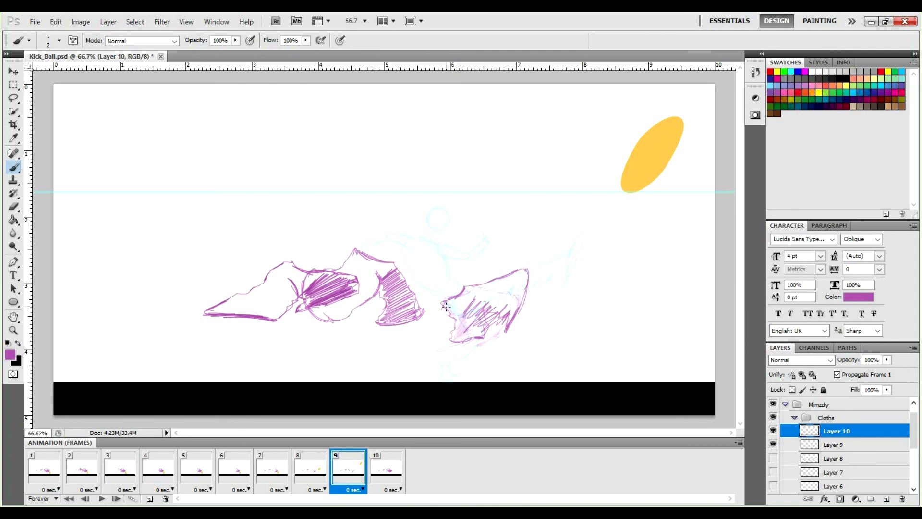
pyautogui.moveTo(464, 310)
pyautogui.mouseDown()
pyautogui.moveTo(461, 331)
pyautogui.moveTo(479, 319)
pyautogui.moveTo(468, 331)
pyautogui.moveTo(478, 330)
pyautogui.mouseUp()
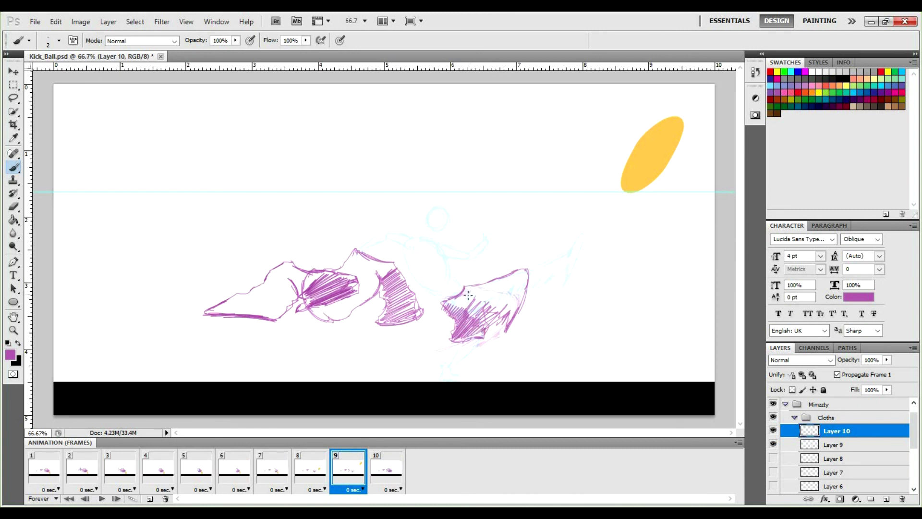
# Step: Erase the rough hatching inside the kicking leg on Layer 10 with a smaller eraser and redraw it as cleaner diagonal strokes
pyautogui.press('e')
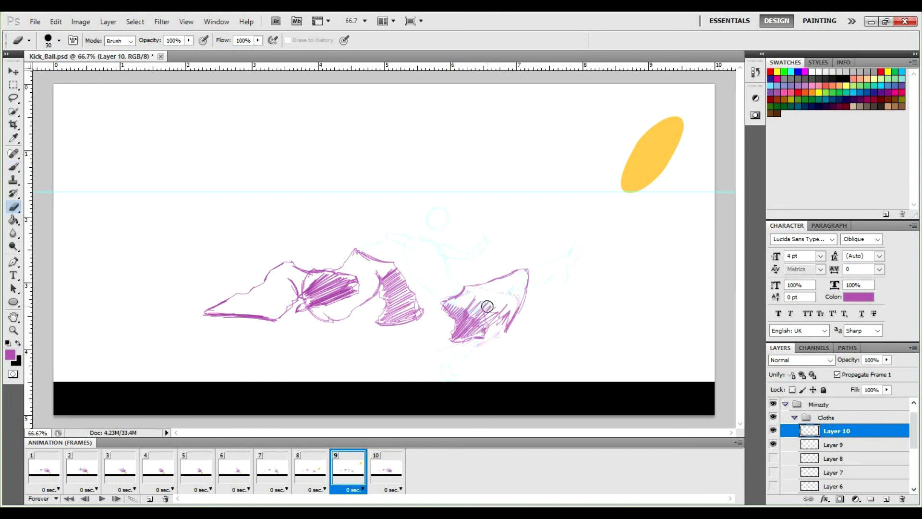
pyautogui.press('[')
pyautogui.press('[')
pyautogui.press('[')
pyautogui.moveTo(497, 299)
pyautogui.mouseDown()
pyautogui.moveTo(494, 362)
pyautogui.moveTo(471, 300)
pyautogui.moveTo(491, 327)
pyautogui.moveTo(500, 304)
pyautogui.moveTo(508, 311)
pyautogui.moveTo(493, 333)
pyautogui.mouseUp()
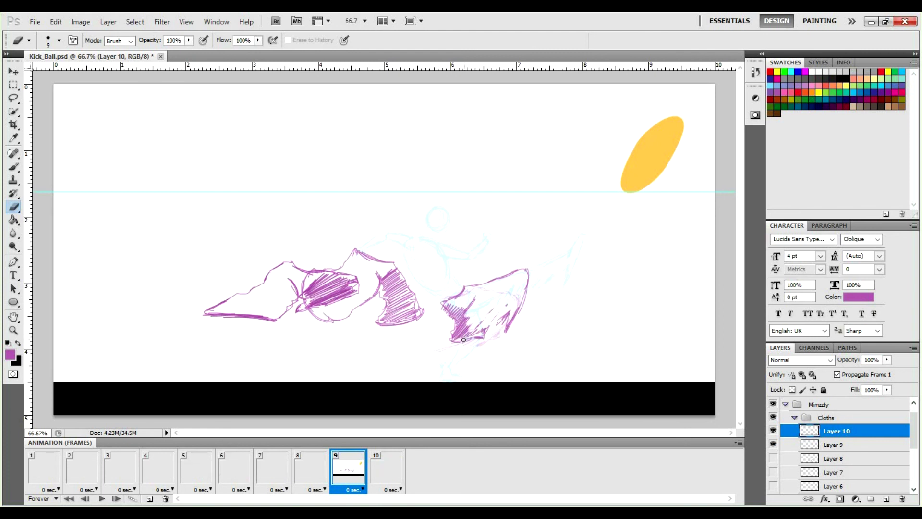
pyautogui.press('b')
pyautogui.moveTo(493, 291)
pyautogui.mouseDown()
pyautogui.moveTo(464, 320)
pyautogui.moveTo(489, 287)
pyautogui.moveTo(463, 329)
pyautogui.moveTo(507, 279)
pyautogui.moveTo(461, 339)
pyautogui.moveTo(514, 277)
pyautogui.moveTo(466, 339)
pyautogui.mouseUp()
pyautogui.moveTo(499, 308); pyautogui.dragTo(481, 337)
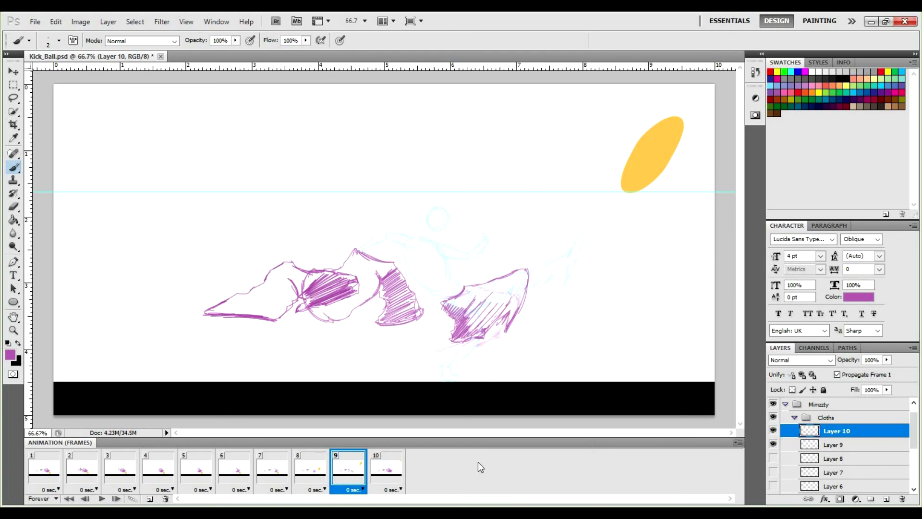
# Step: In frame 10, hide Layers 4 to 9, fade Layer 10 to 26% opacity, and add a new layer above it
pyautogui.click(392, 472)
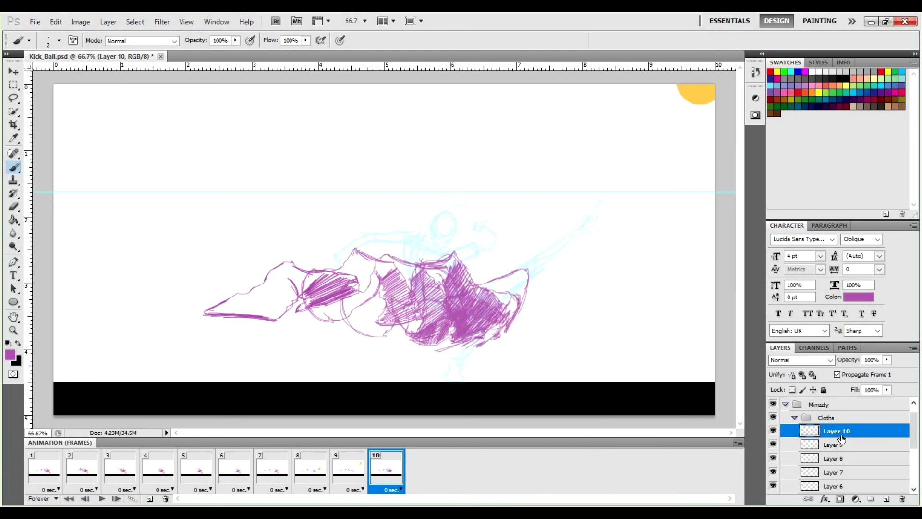
pyautogui.moveTo(774, 446); pyautogui.dragTo(773, 488)
pyautogui.scroll(-3, 773, 444)
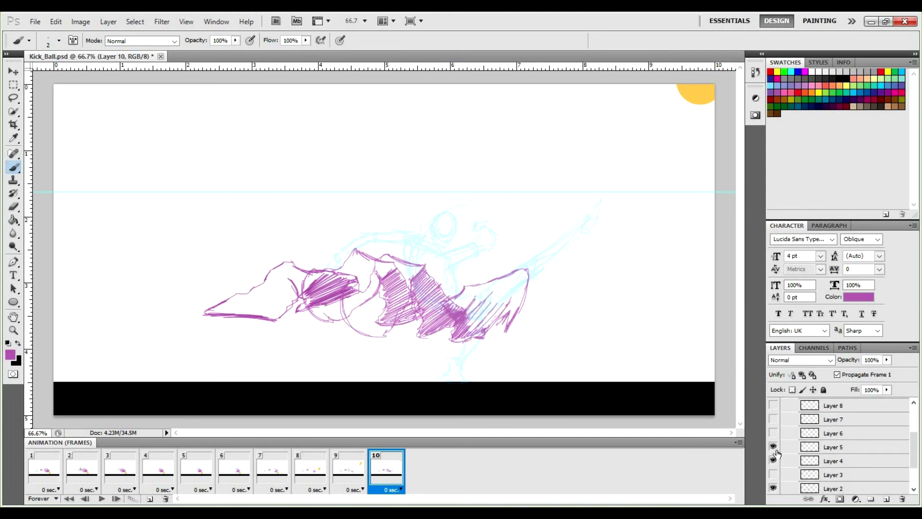
pyautogui.click(773, 460)
pyautogui.scroll(3, 824, 446)
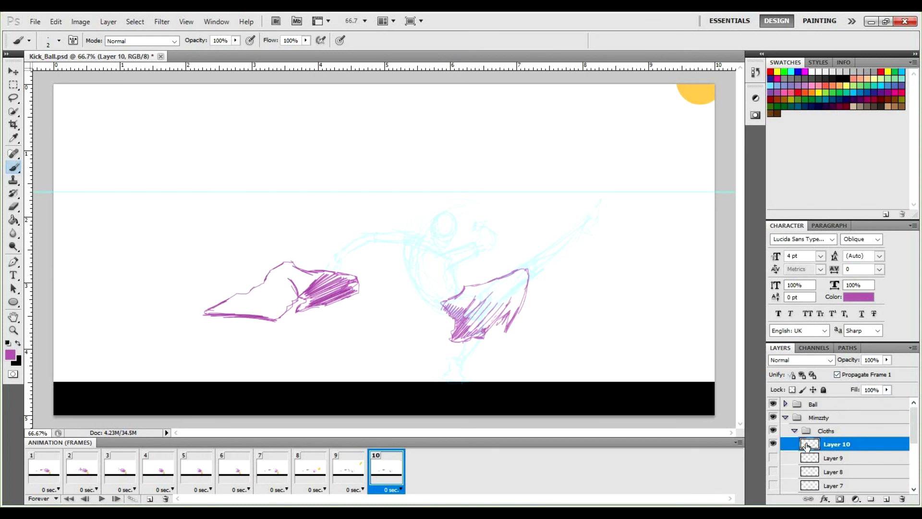
pyautogui.click(887, 359)
pyautogui.click(843, 372)
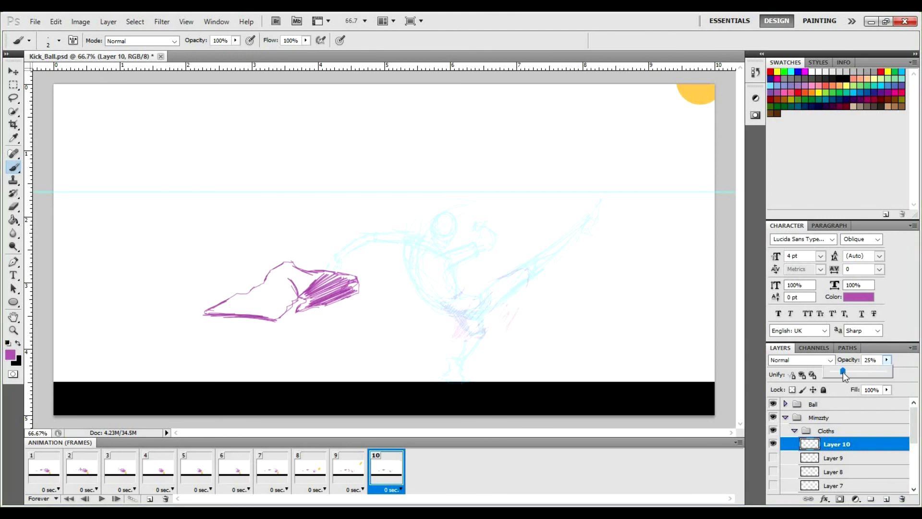
pyautogui.moveTo(845, 376); pyautogui.dragTo(846, 376)
pyautogui.click(887, 500)
pyautogui.click(887, 500)
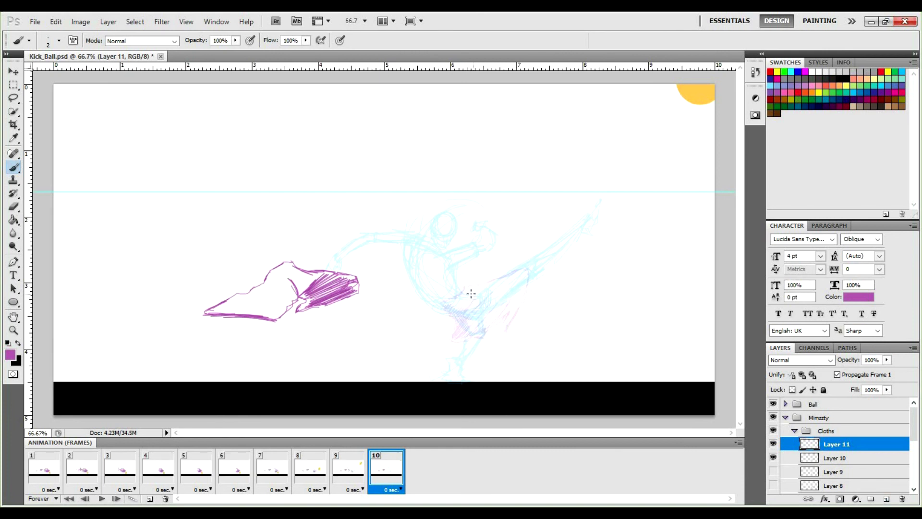
# Step: Outline the shorts on Layer 11 in frame 10 around the waist, the high kicking leg and the bent standing leg
pyautogui.moveTo(464, 313); pyautogui.dragTo(472, 297)
pyautogui.moveTo(538, 251)
pyautogui.mouseDown()
pyautogui.moveTo(505, 275)
pyautogui.moveTo(541, 273)
pyautogui.mouseUp()
pyautogui.moveTo(523, 303); pyautogui.dragTo(541, 263)
pyautogui.moveTo(518, 302)
pyautogui.mouseDown()
pyautogui.moveTo(454, 318)
pyautogui.moveTo(445, 348)
pyautogui.moveTo(489, 332)
pyautogui.mouseUp()
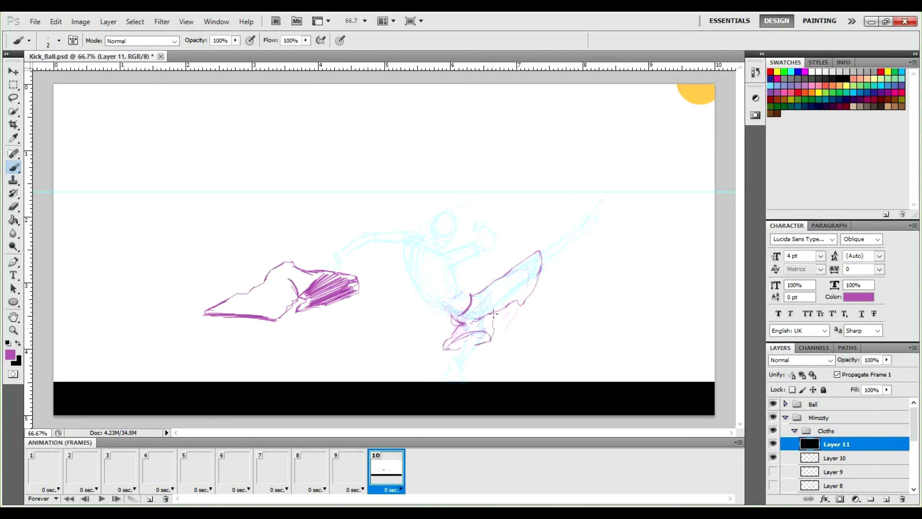
# Step: Hatch the standing leg of the shorts on Layer 11 and thin out the hatching with a small eraser
pyautogui.moveTo(474, 297); pyautogui.dragTo(471, 311)
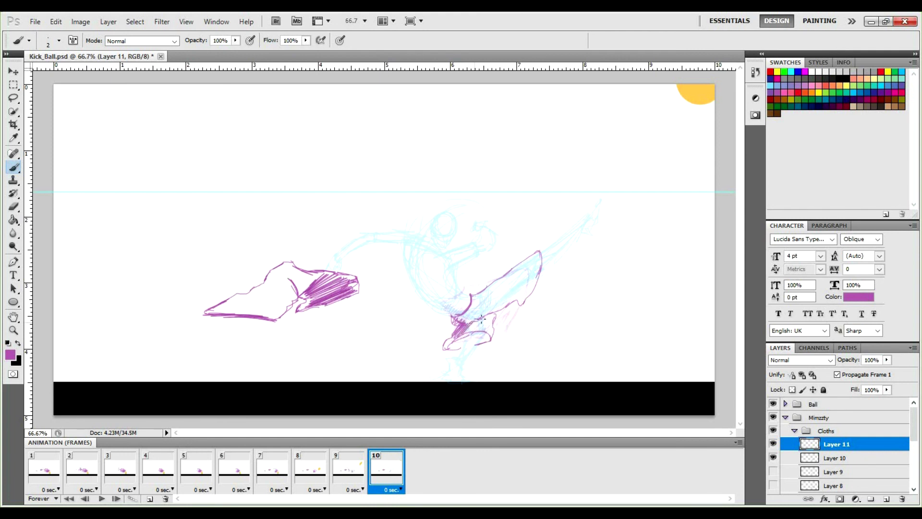
pyautogui.moveTo(445, 345); pyautogui.dragTo(449, 346)
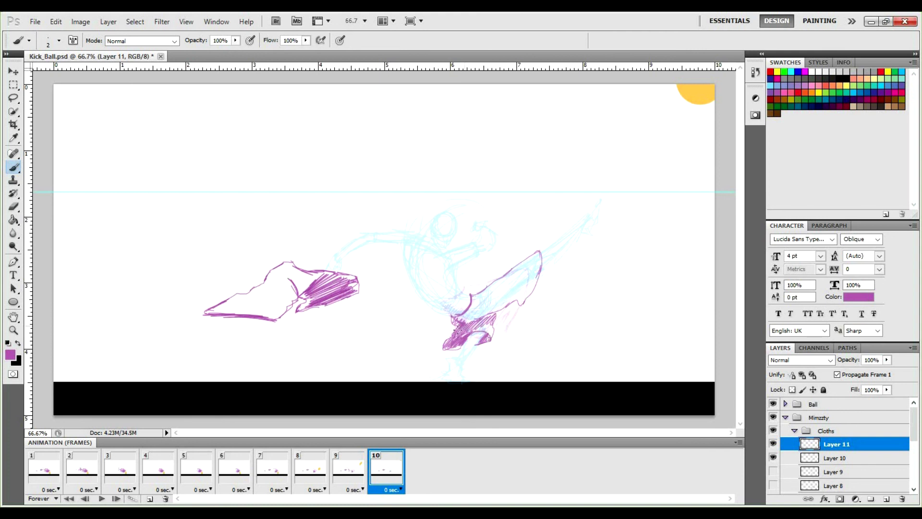
pyautogui.press('e')
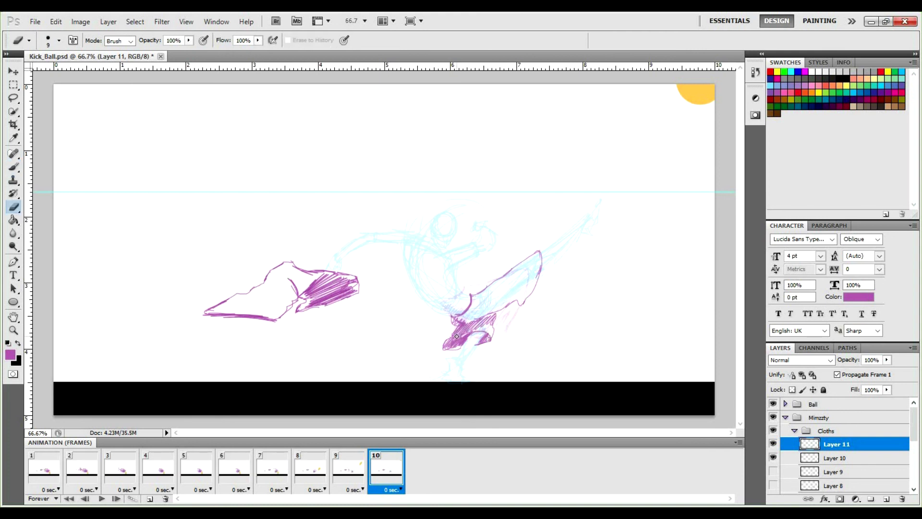
pyautogui.moveTo(465, 331); pyautogui.dragTo(452, 338)
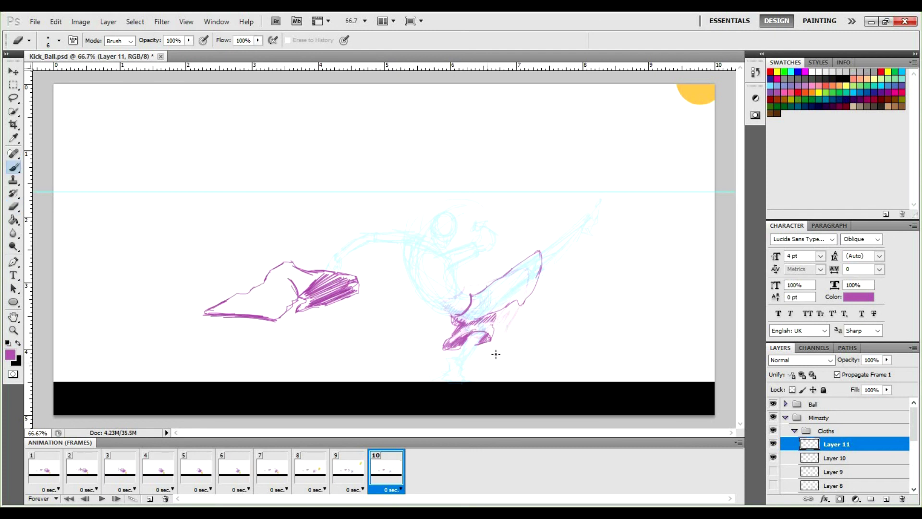
pyautogui.press('b')
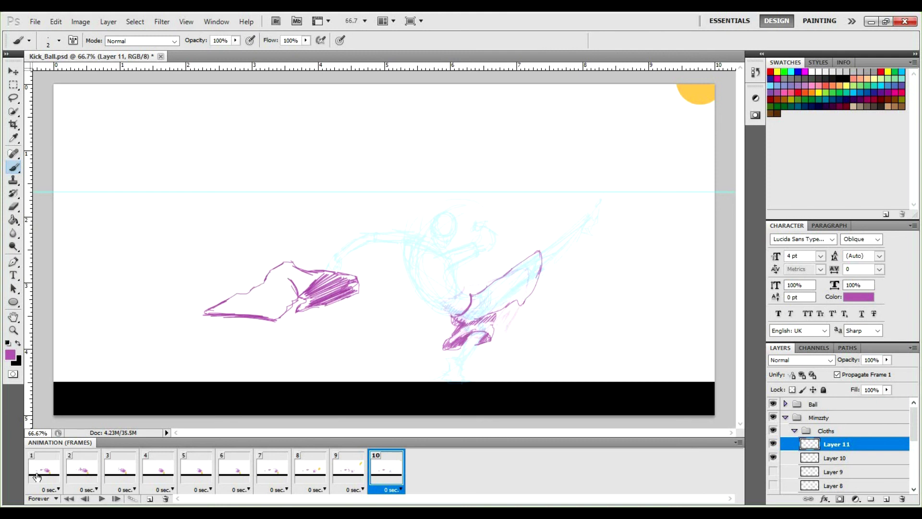
# Step: Select all ten animation frames and hide Layer 2 and Layer 10 in them
pyautogui.hotkey('ctrl', 'alt', 'a')
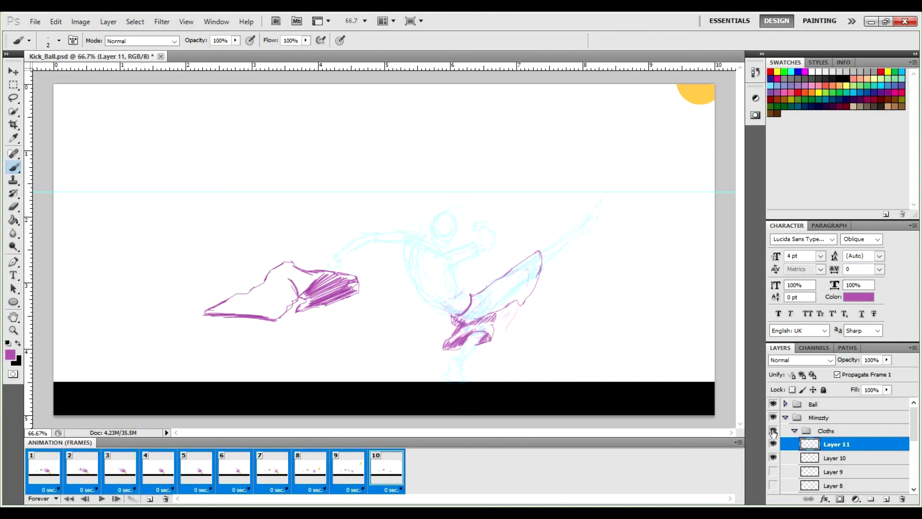
pyautogui.scroll(-2, 838, 459)
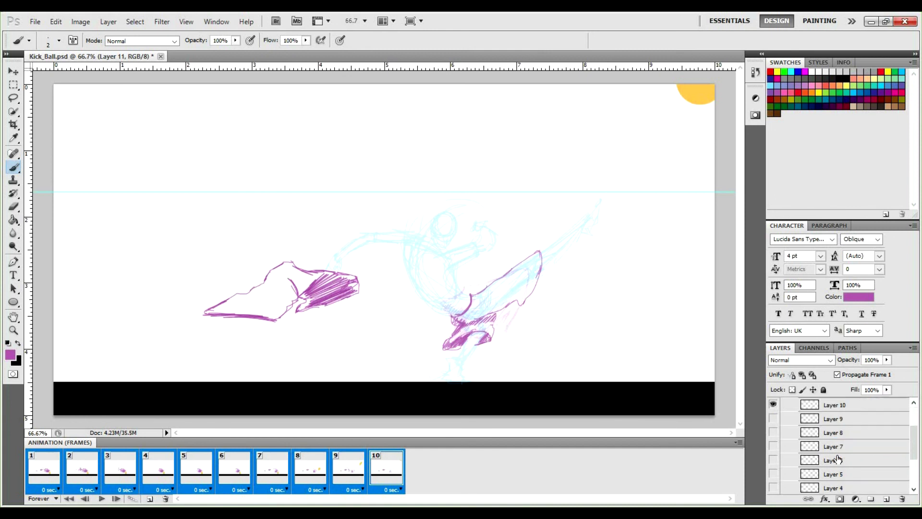
pyautogui.scroll(-3, 838, 458)
pyautogui.click(774, 463)
pyautogui.click(773, 462)
pyautogui.scroll(4, 774, 433)
pyautogui.click(773, 404)
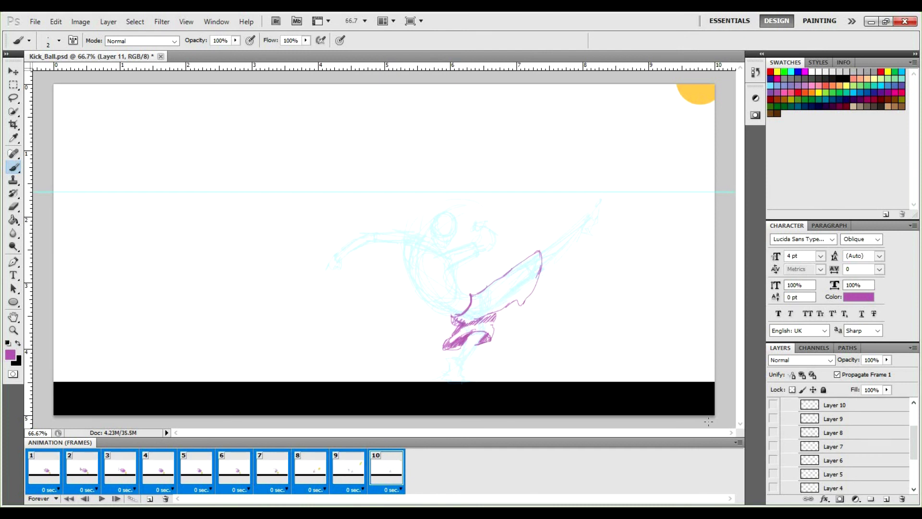
# Step: Turn on the lower shorts layers, Layers 2 to 9, across all selected frames to unify their visibility
pyautogui.click(773, 409)
pyautogui.click(773, 410)
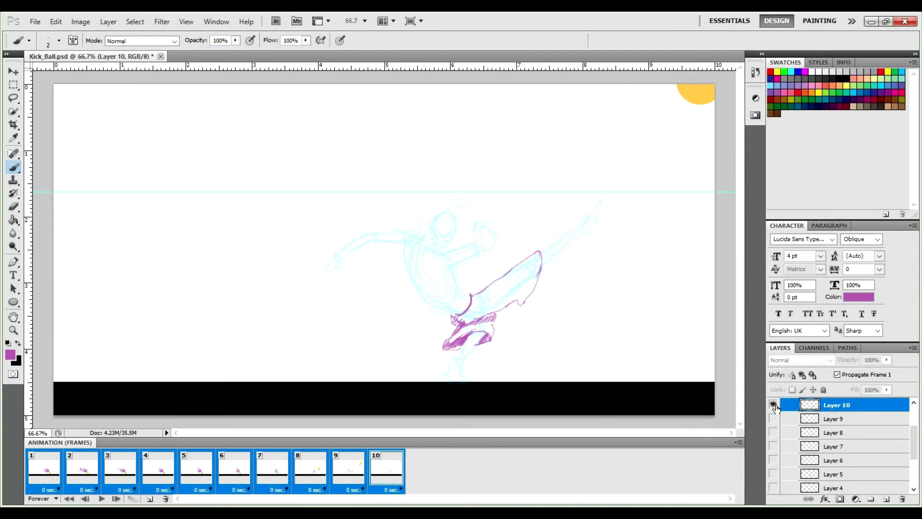
pyautogui.scroll(2, 776, 432)
pyautogui.click(773, 458)
pyautogui.scroll(-2, 775, 456)
pyautogui.click(772, 446)
pyautogui.click(772, 459)
pyautogui.scroll(-2, 778, 457)
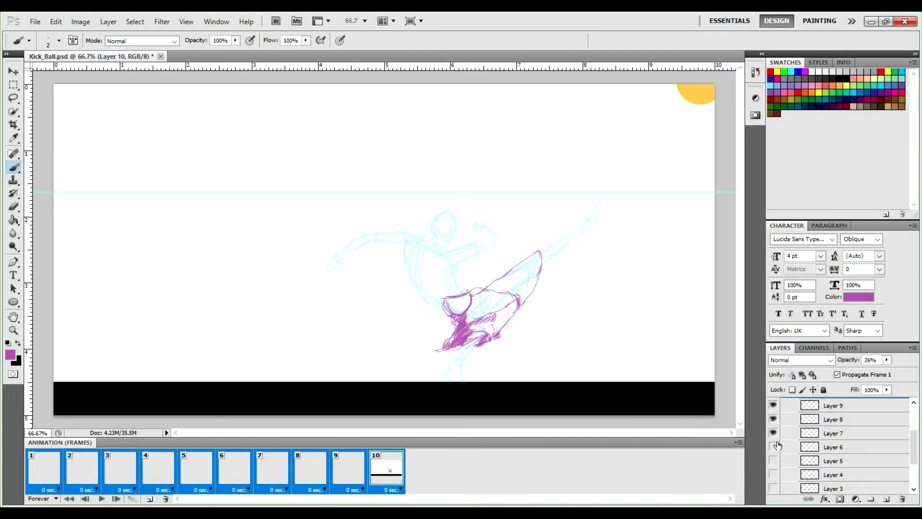
pyautogui.click(772, 447)
pyautogui.click(773, 460)
pyautogui.click(773, 474)
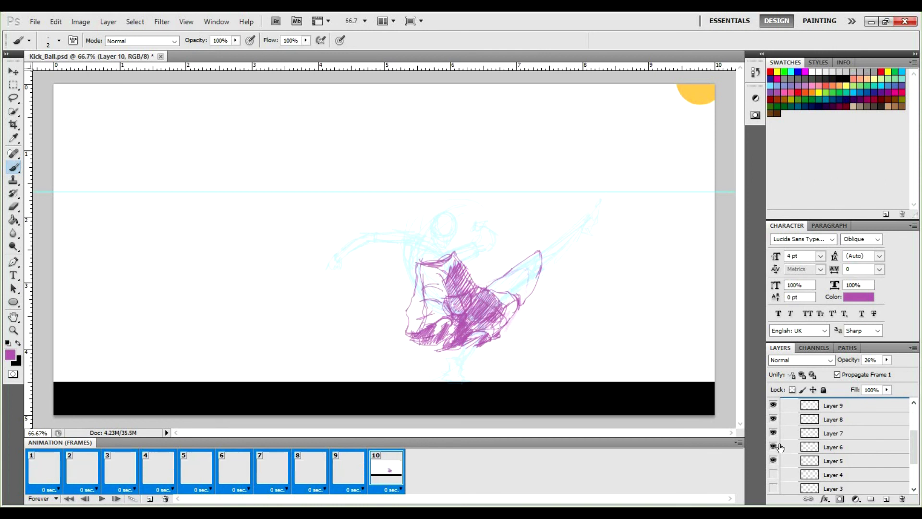
pyautogui.scroll(-4, 774, 449)
pyautogui.click(773, 438)
pyautogui.click(773, 450)
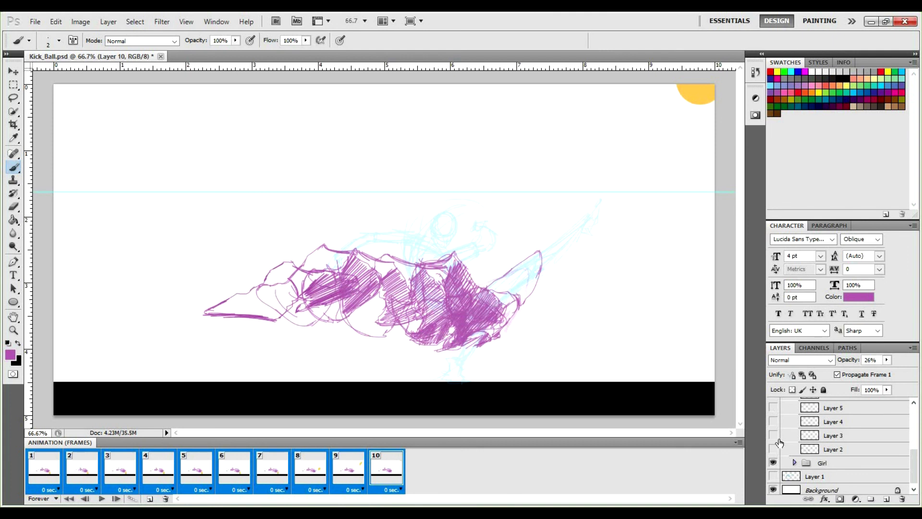
# Step: Hide all the shorts layers in the Cloths group, Layers 2 to 11, across all selected frames
pyautogui.moveTo(773, 448); pyautogui.dragTo(773, 408)
pyautogui.scroll(4, 777, 444)
pyautogui.moveTo(774, 447); pyautogui.dragTo(773, 403)
pyautogui.scroll(2, 773, 431)
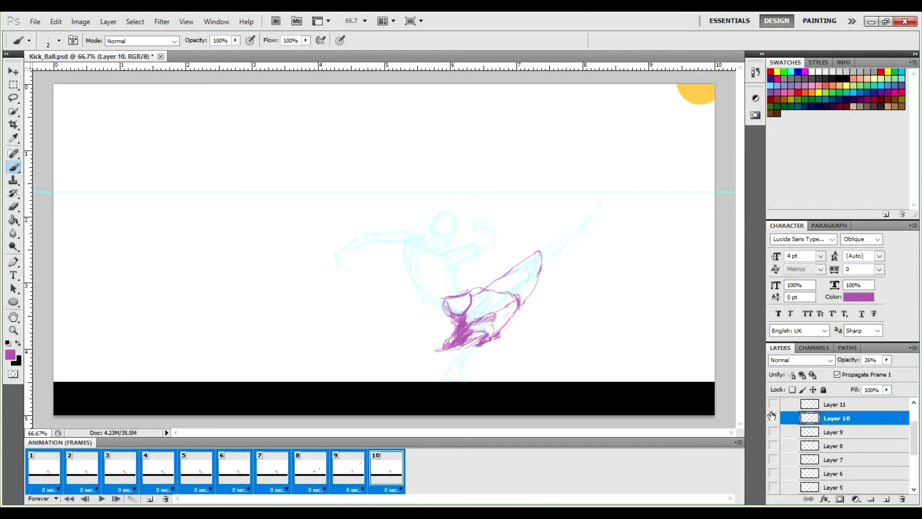
# Step: Step through the frames from 1 to 10 to check which shorts layers are displayed in each
pyautogui.click(30, 465)
pyautogui.click(78, 469)
pyautogui.click(133, 468)
pyautogui.click(157, 469)
pyautogui.click(200, 467)
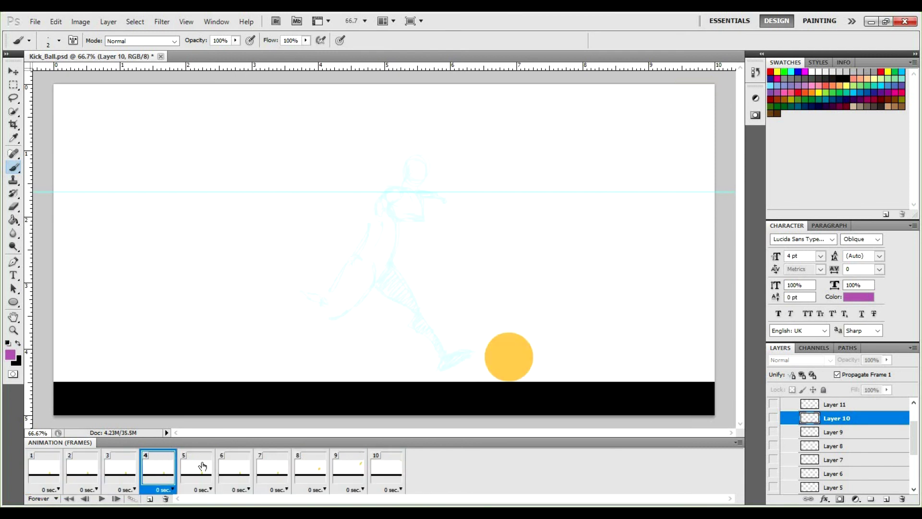
pyautogui.click(235, 469)
pyautogui.click(273, 468)
pyautogui.click(365, 466)
pyautogui.click(371, 465)
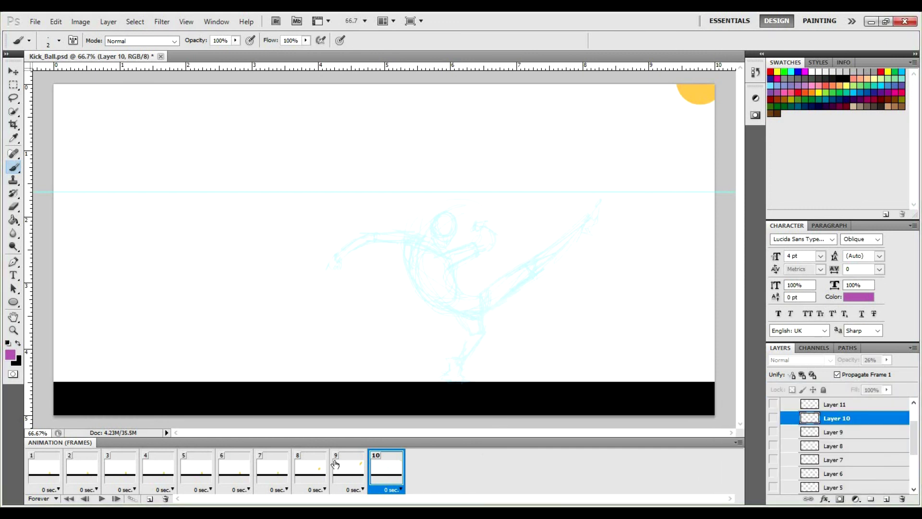
# Step: Show Layer 2 in frame 1 and Layer 3 in frame 2
pyautogui.click(44, 463)
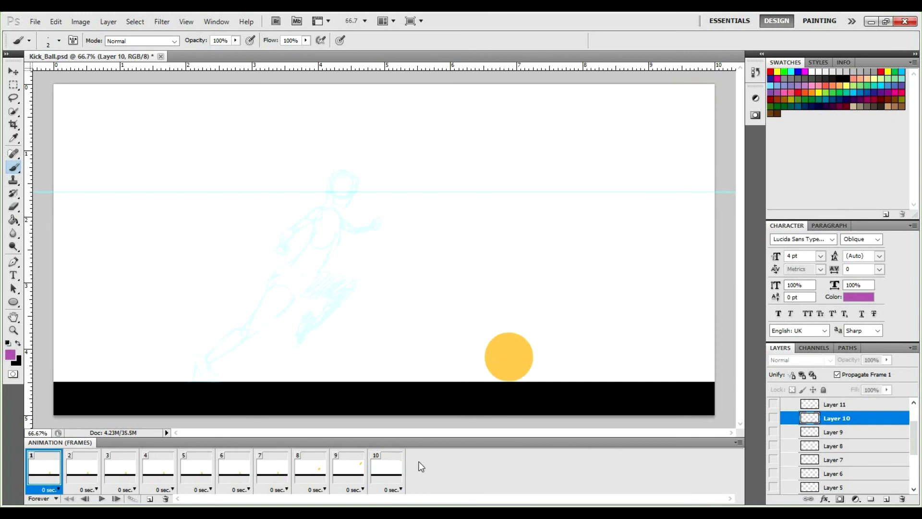
pyautogui.scroll(-3, 850, 436)
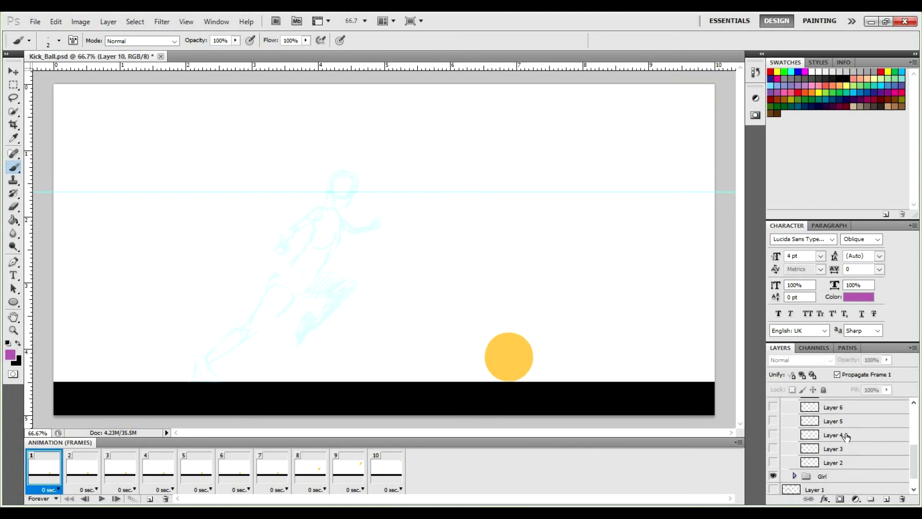
pyautogui.click(773, 462)
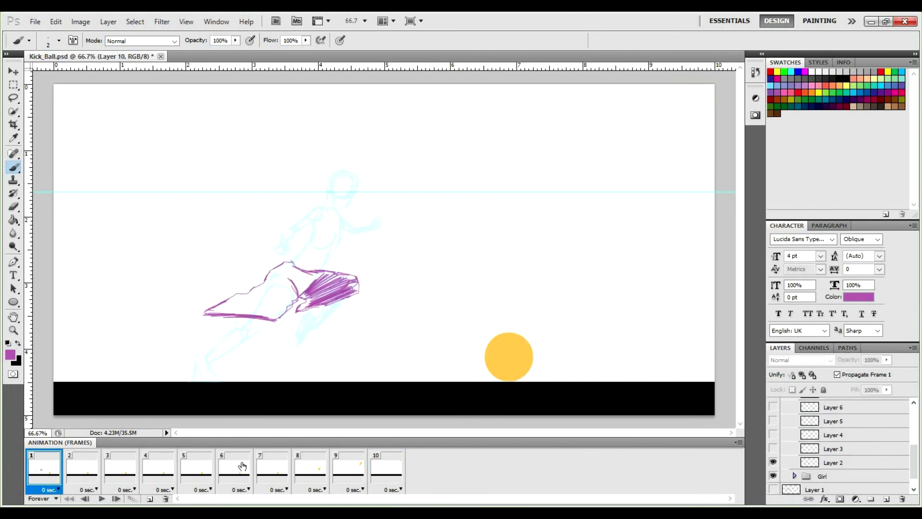
pyautogui.click(84, 466)
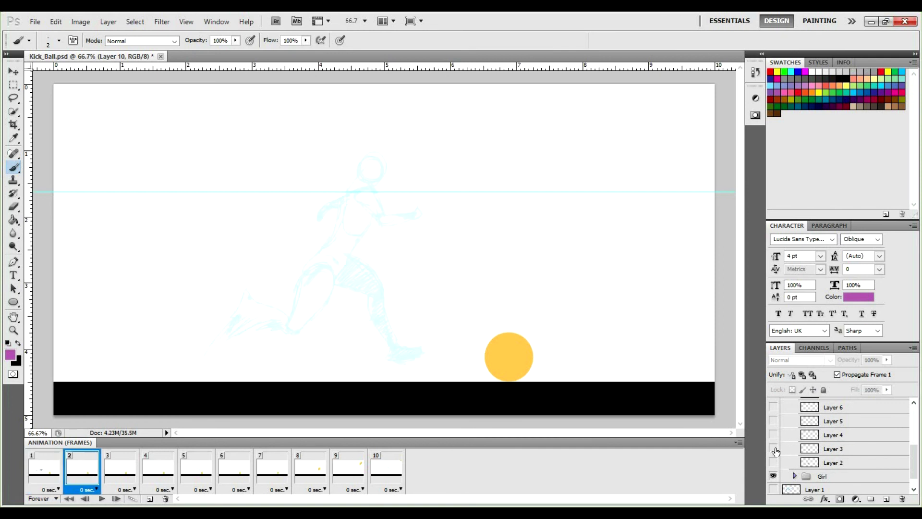
# Step: Show Layer 4 in frame 3 and Layer 5 in frame 4
pyautogui.click(138, 467)
pyautogui.click(772, 434)
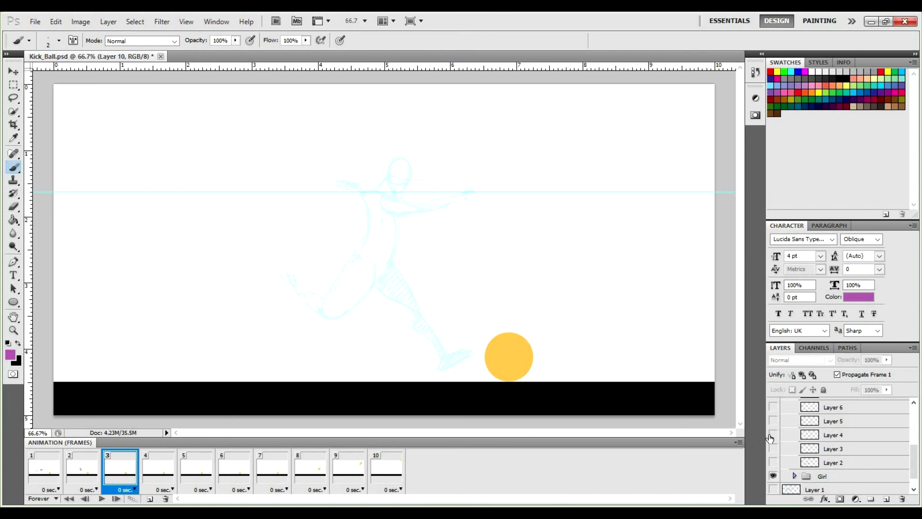
pyautogui.click(163, 475)
pyautogui.click(772, 421)
# Step: Show Layer 6 in frame 5
pyautogui.click(196, 473)
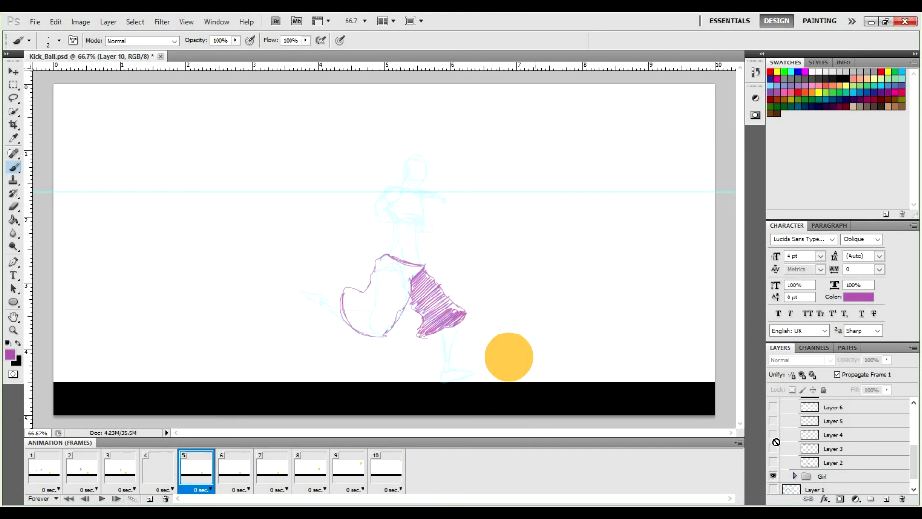
pyautogui.scroll(2, 817, 446)
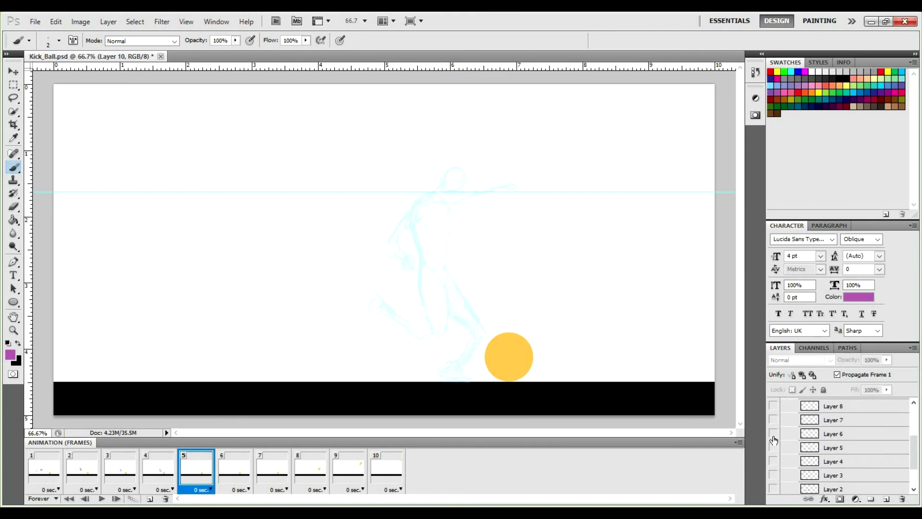
pyautogui.click(773, 437)
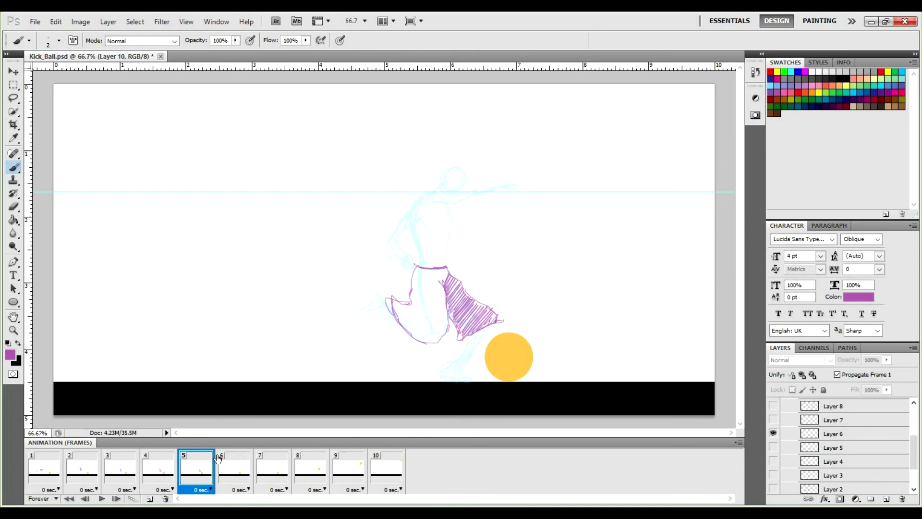
# Step: Show Layer 7 in frame 6 and Layer 8 in frame 7
pyautogui.click(242, 468)
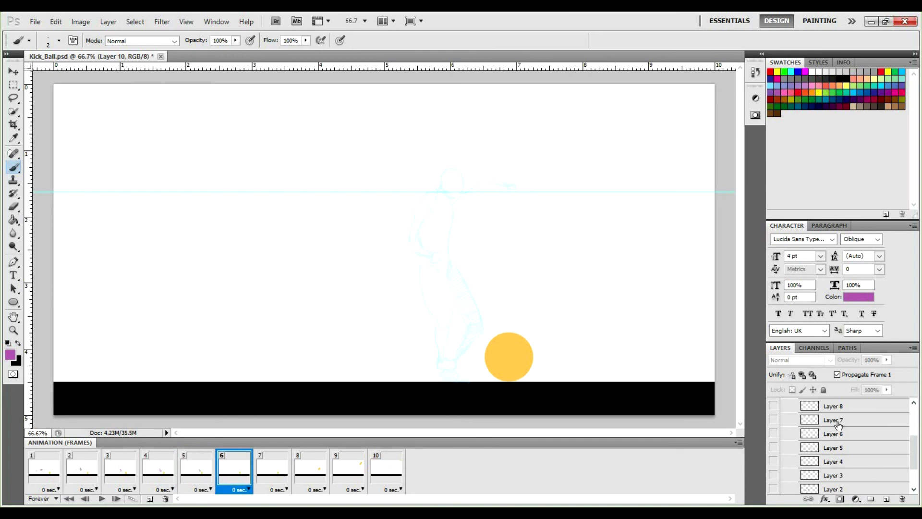
pyautogui.click(773, 419)
pyautogui.click(269, 470)
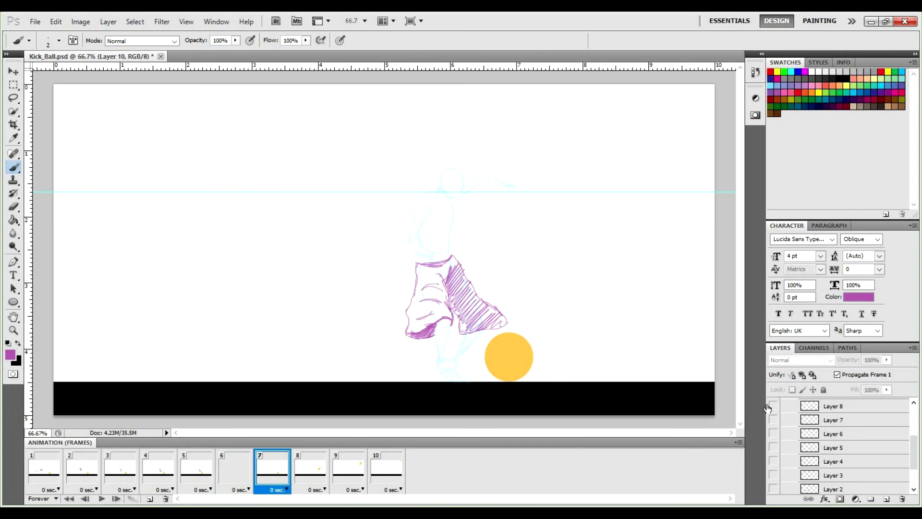
# Step: Show Layer 9 in frame 8 and Layer 10 in frame 9
pyautogui.click(327, 461)
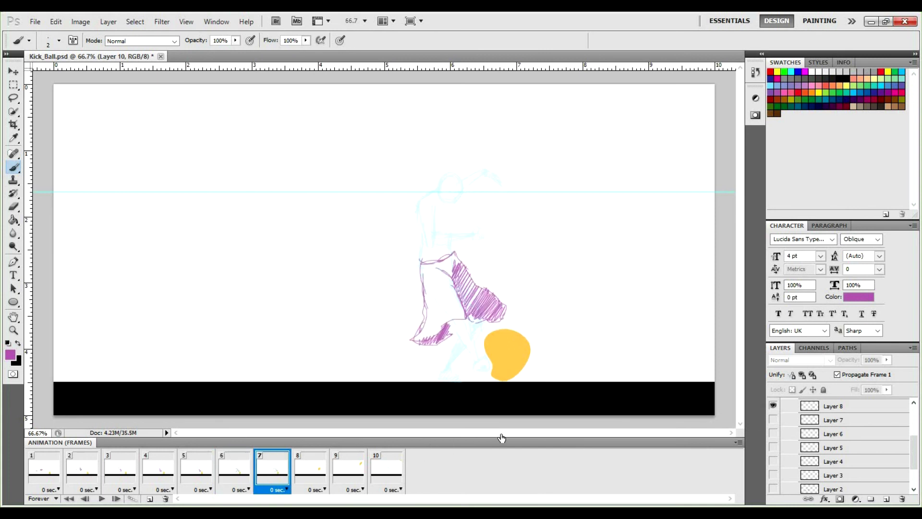
pyautogui.click(773, 431)
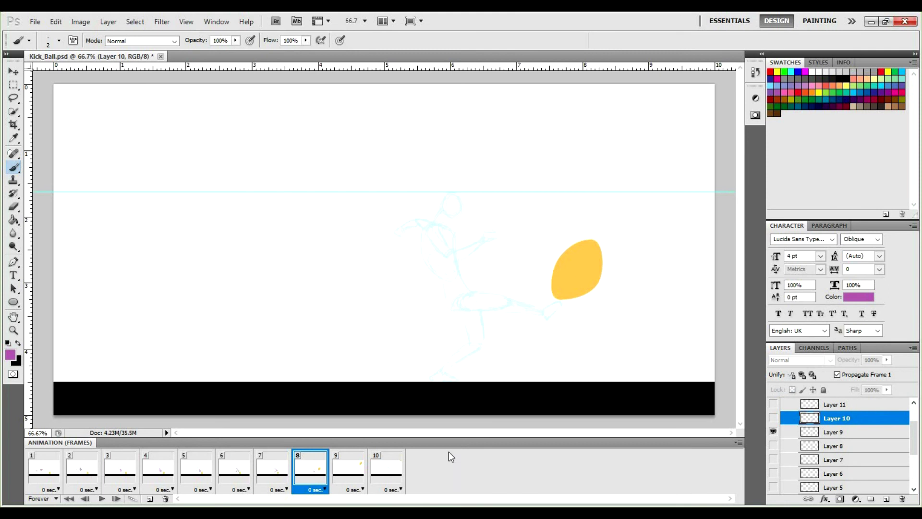
pyautogui.click(353, 472)
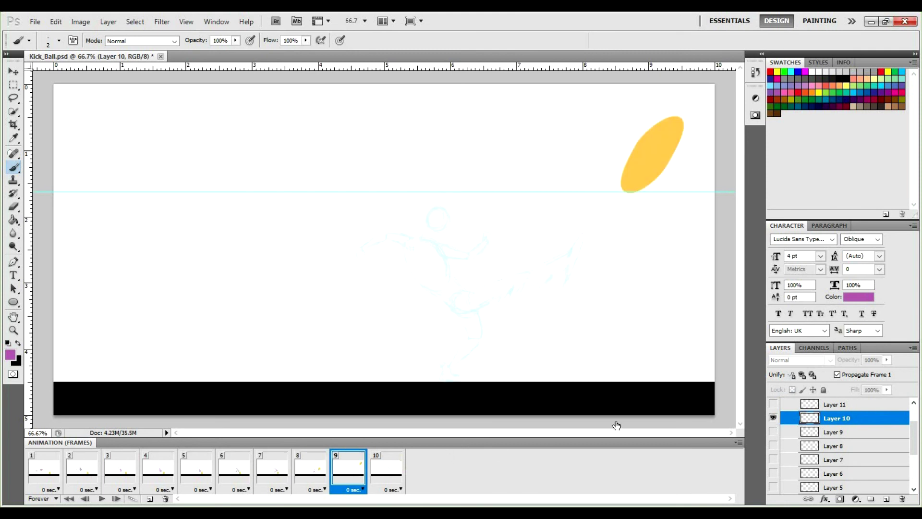
pyautogui.moveTo(441, 304); pyautogui.dragTo(528, 270)
# Step: Show Layer 11 in frame 10
pyautogui.click(386, 468)
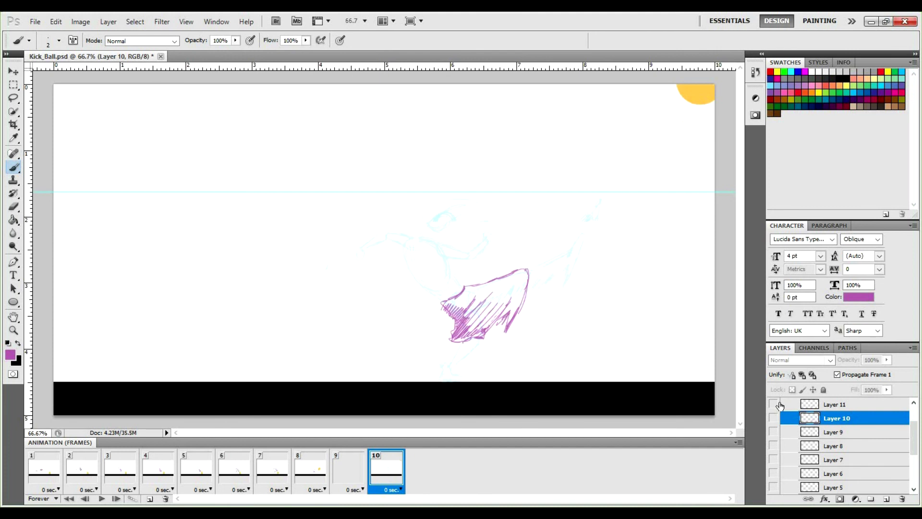
pyautogui.click(772, 407)
pyautogui.hotkey('ctrl', 'z')
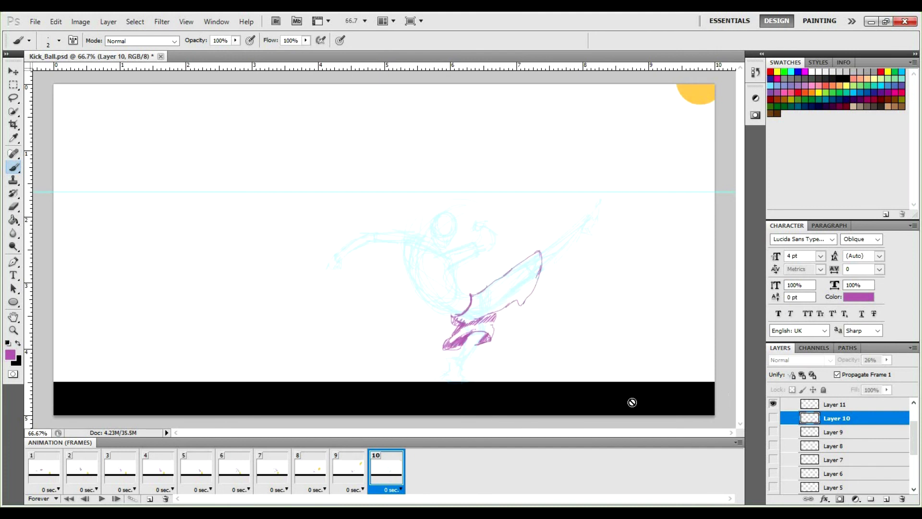
# Step: Collapse the Cloths group, play the animation to check the shorts in motion, and stop it
pyautogui.scroll(1, 826, 437)
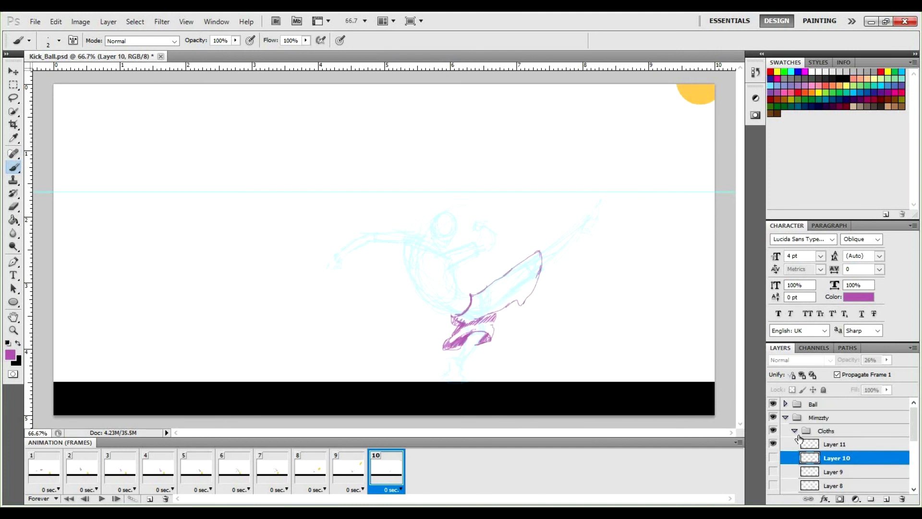
pyautogui.hotkey('ctrl', 'alt', 'z')
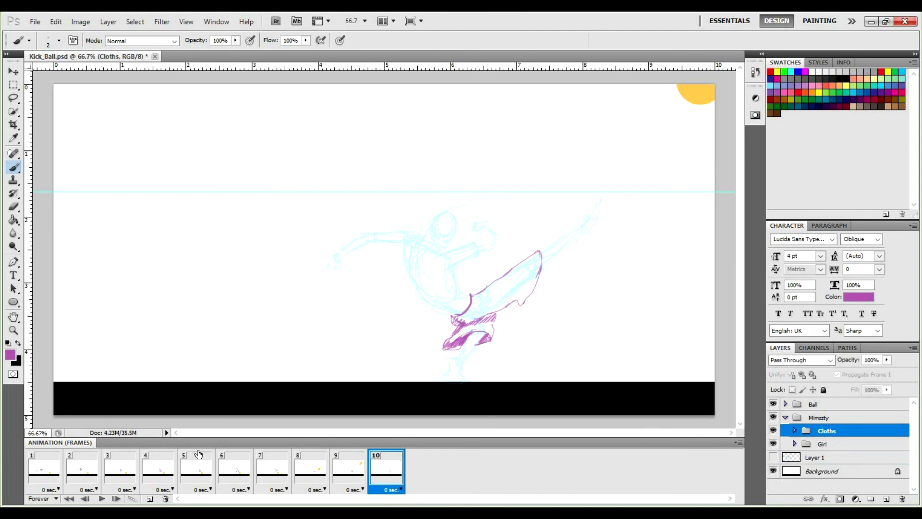
pyautogui.click(103, 499)
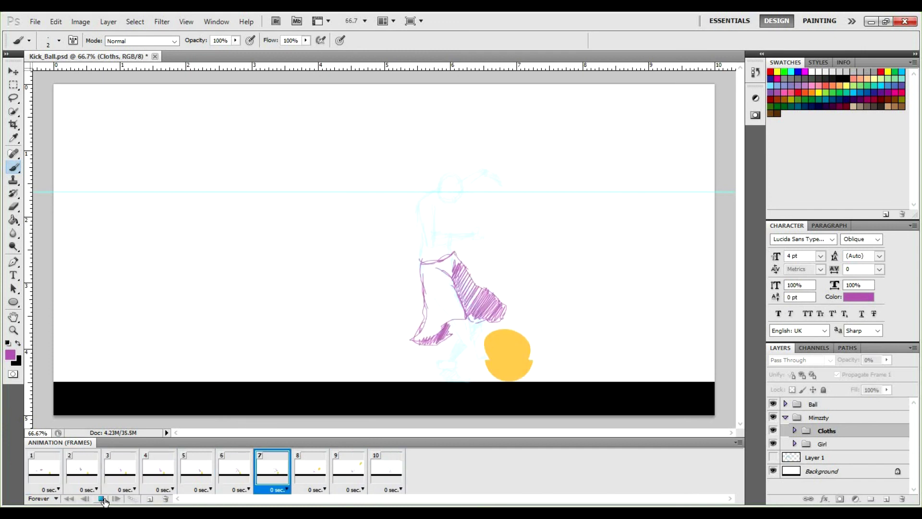
pyautogui.click(103, 499)
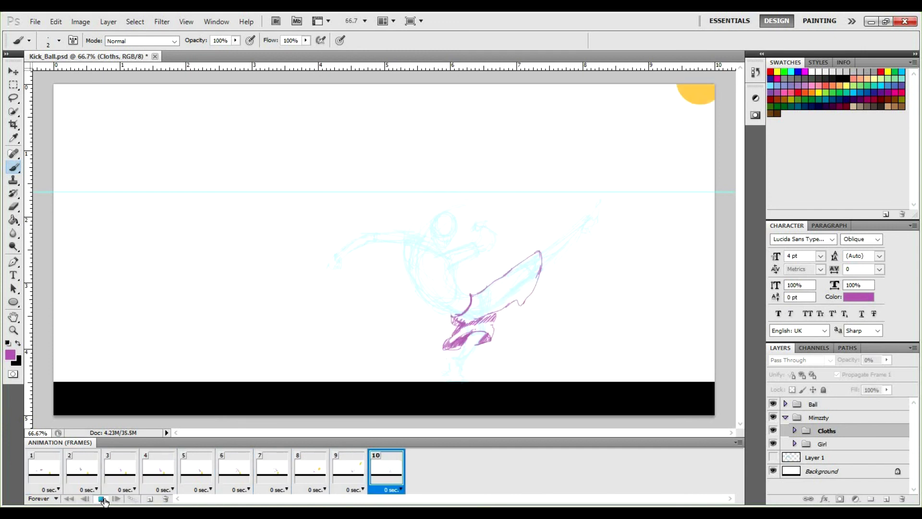
# Step: Raise the Girl group's opacity to 100% in all ten frames and play the animation to check it
pyautogui.click(54, 470)
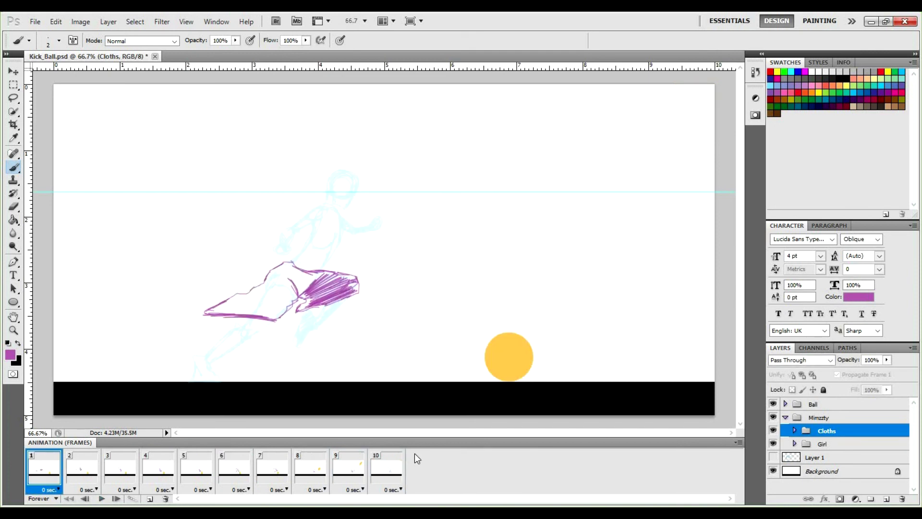
pyautogui.hotkey('ctrl', 'alt', 'a')
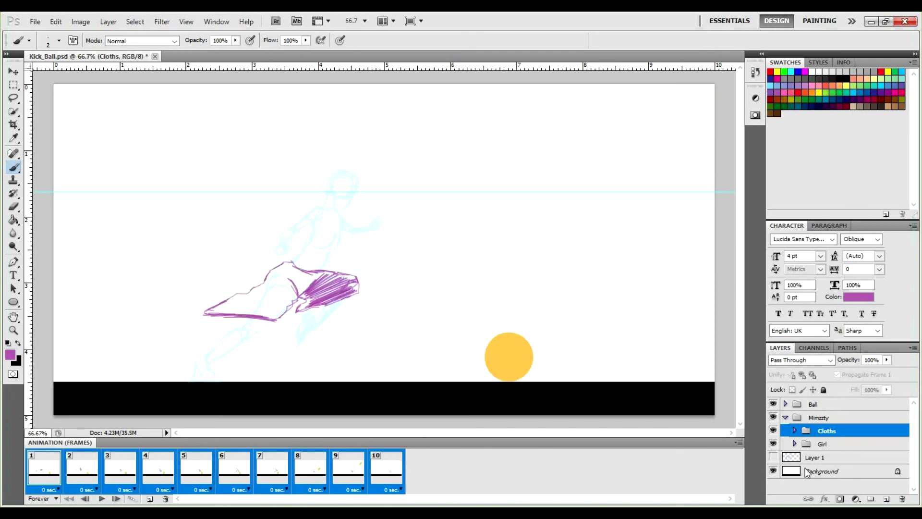
pyautogui.click(824, 444)
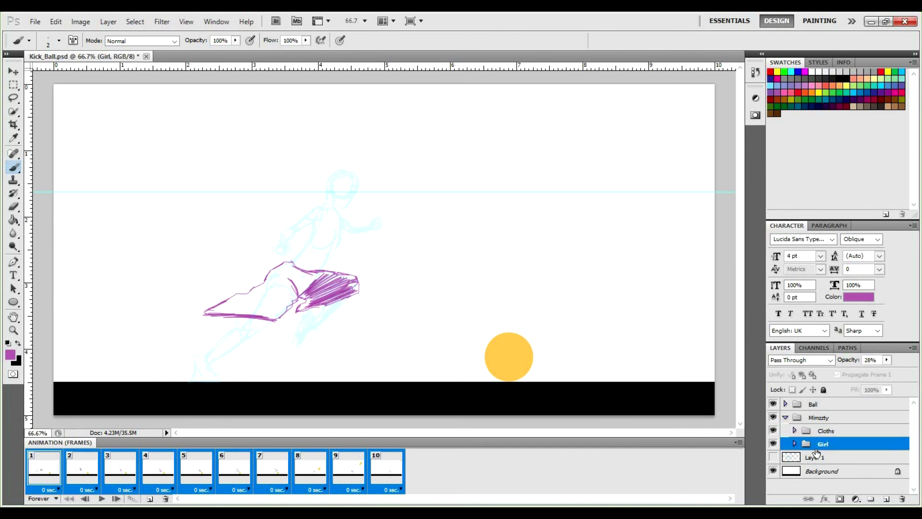
pyautogui.click(888, 360)
pyautogui.moveTo(912, 370); pyautogui.dragTo(912, 371)
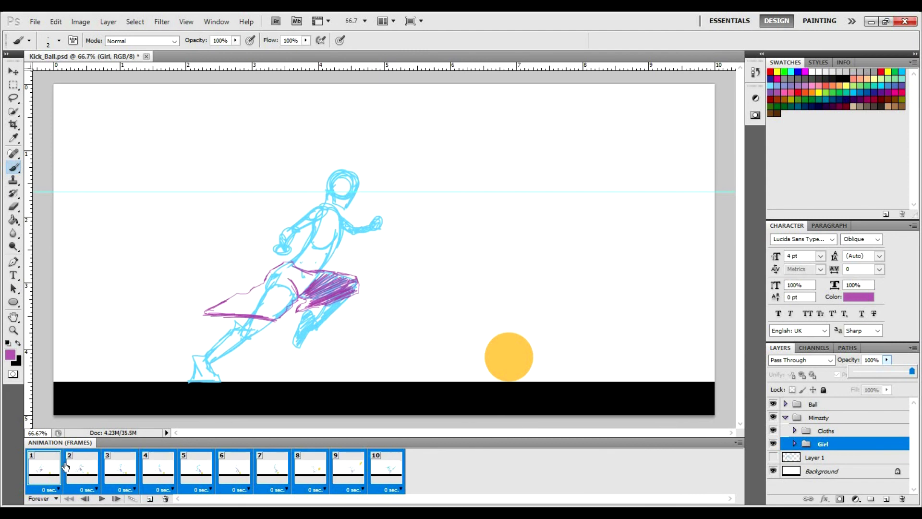
pyautogui.click(101, 498)
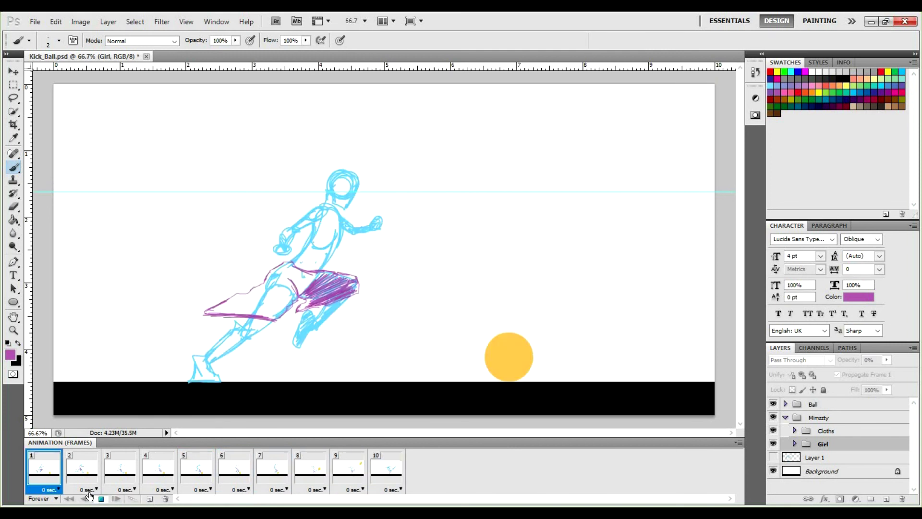
pyautogui.click(101, 499)
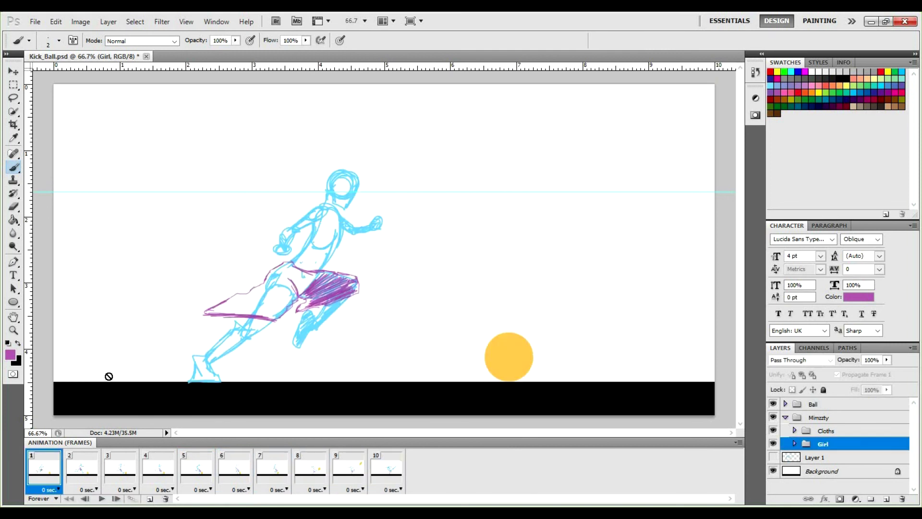
# Step: Export the animation with Save for Web & Devices as a GIF named Kick_Ball_03.gif in the Animation folder
pyautogui.click(35, 21)
pyautogui.press('Escape')
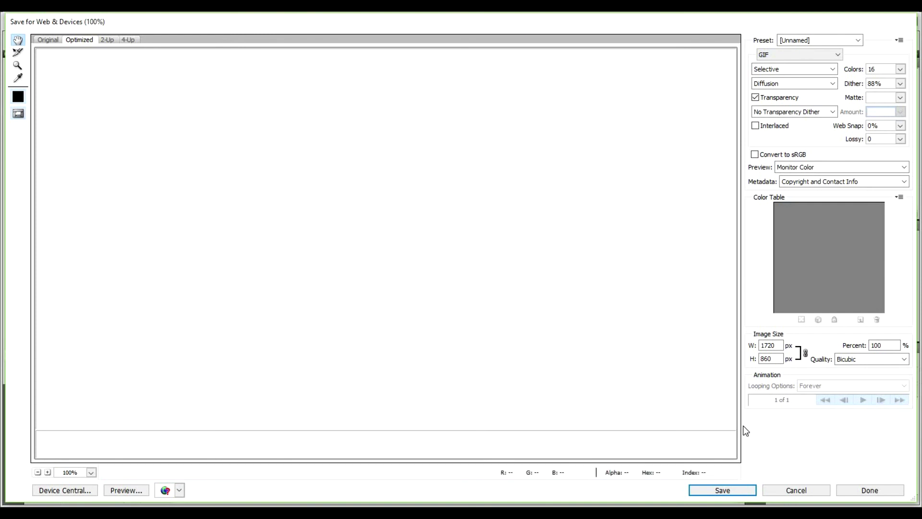
pyautogui.click(712, 488)
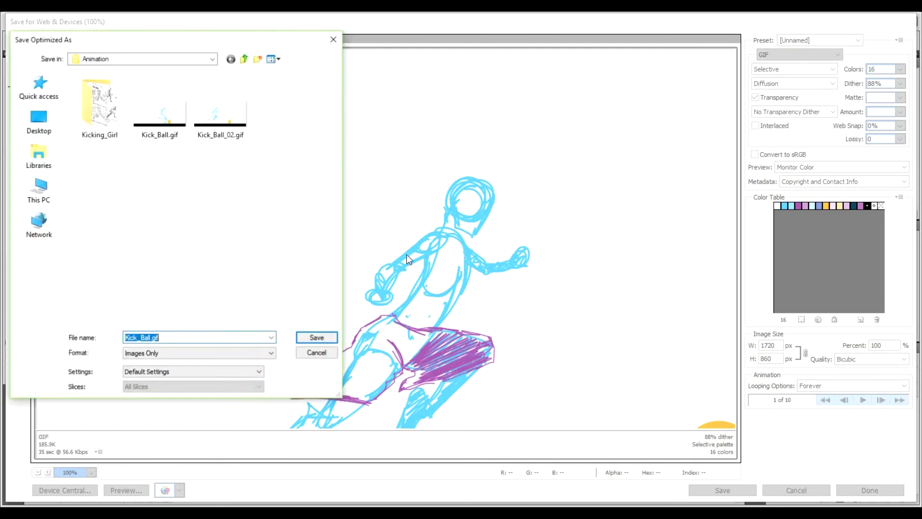
pyautogui.click(220, 125)
pyautogui.doubleClick(156, 337)
pyautogui.click(162, 337)
pyautogui.press('BackSpace')
pyautogui.write('3')
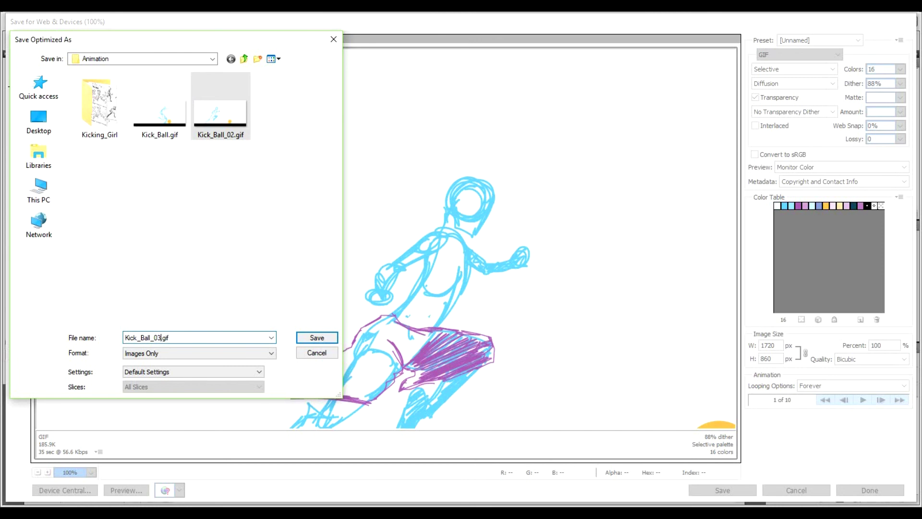
pyautogui.press('Return')
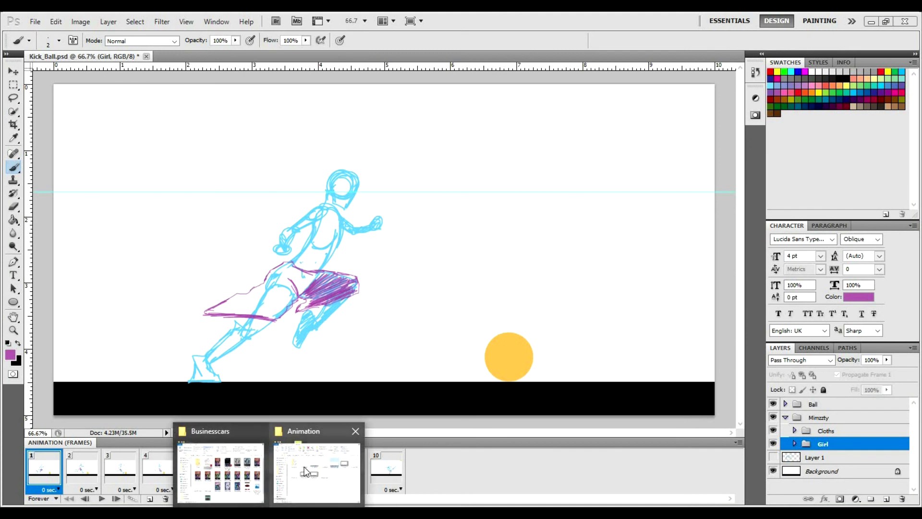
# Step: Switch to the Animation folder in File Explorer and select Kick_Ball_03.gif
pyautogui.click(308, 468)
pyautogui.click(769, 169)
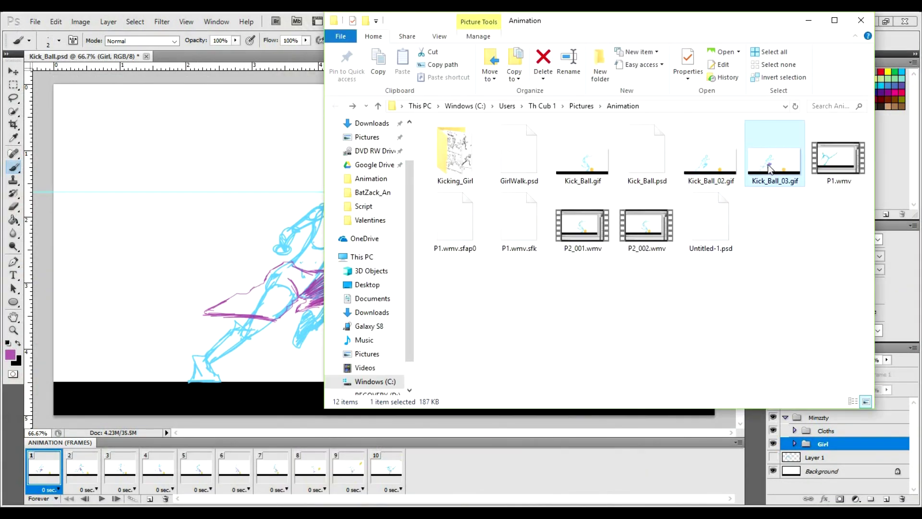